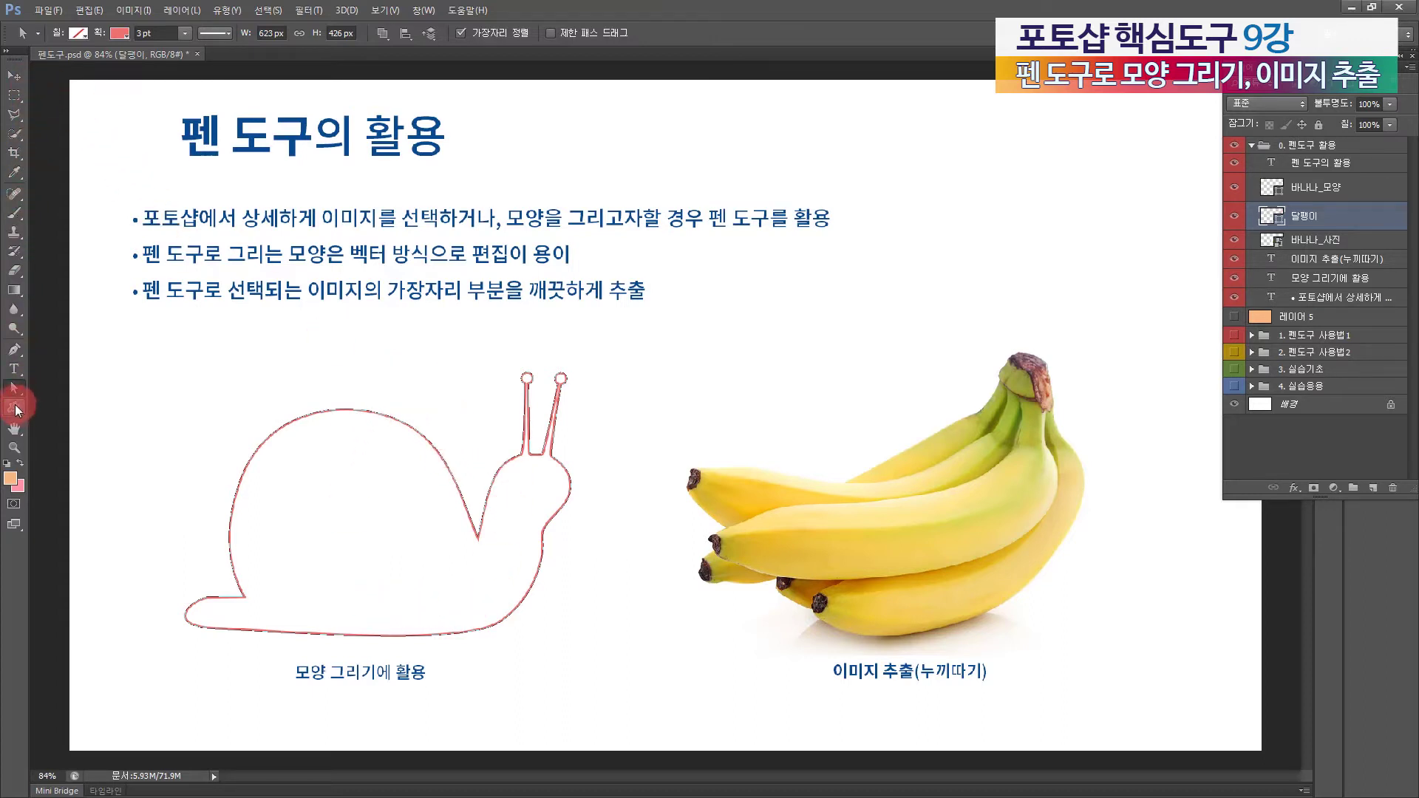
Step: Raise the tips of the snail outline's two feelers by moving their anchor points upward
left_click(15, 407)
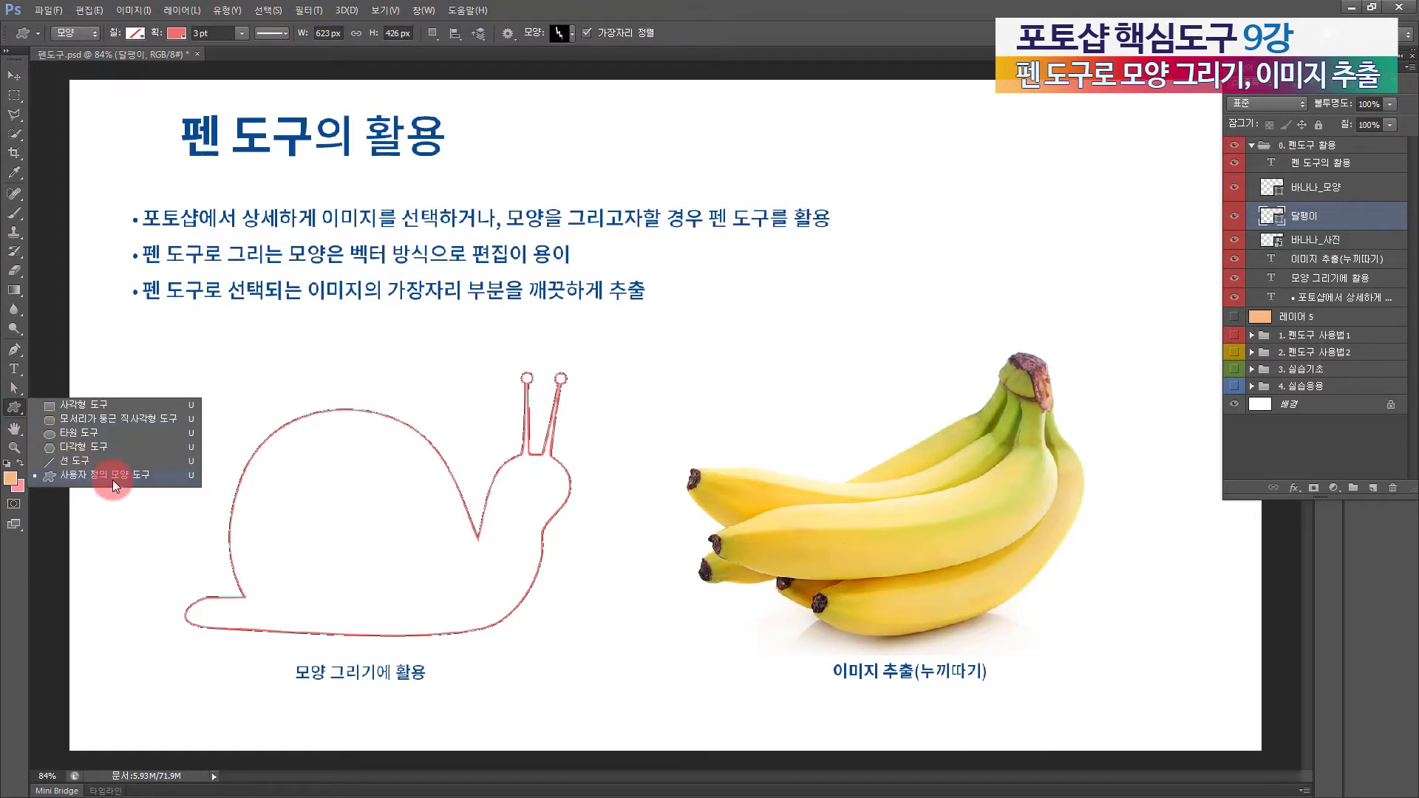
left_click(113, 477)
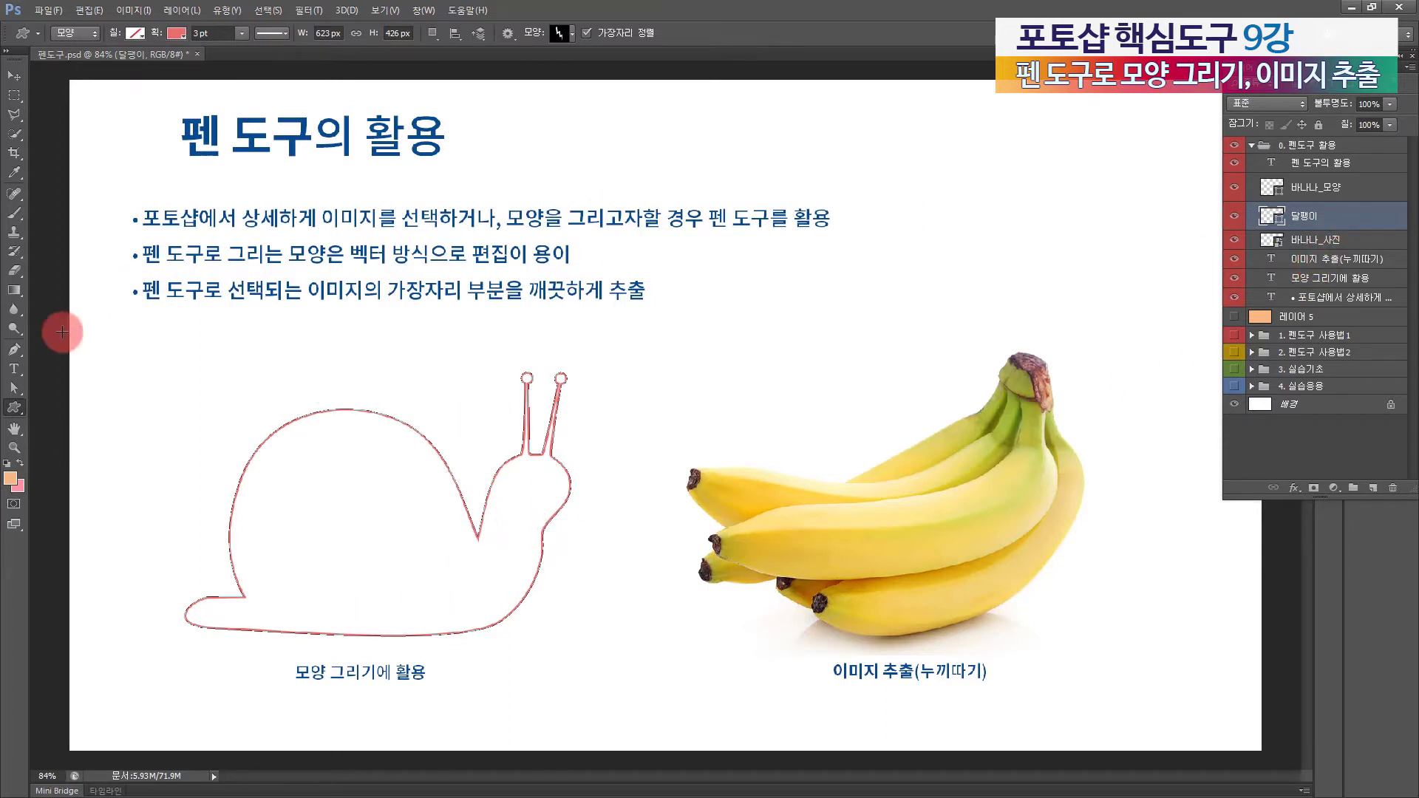
left_click(15, 387)
mouse_move(585, 348)
left_mouse_down()
mouse_move(561, 399)
mouse_move(502, 407)
mouse_move(561, 371)
mouse_move(566, 340)
left_mouse_up()
left_click(548, 389)
left_click(429, 374)
Step: Select the anchor points of the snail's shell and scale them down vertically to flatten the shell
left_click_drag(453, 358, 180, 522)
key("ctrl+t")
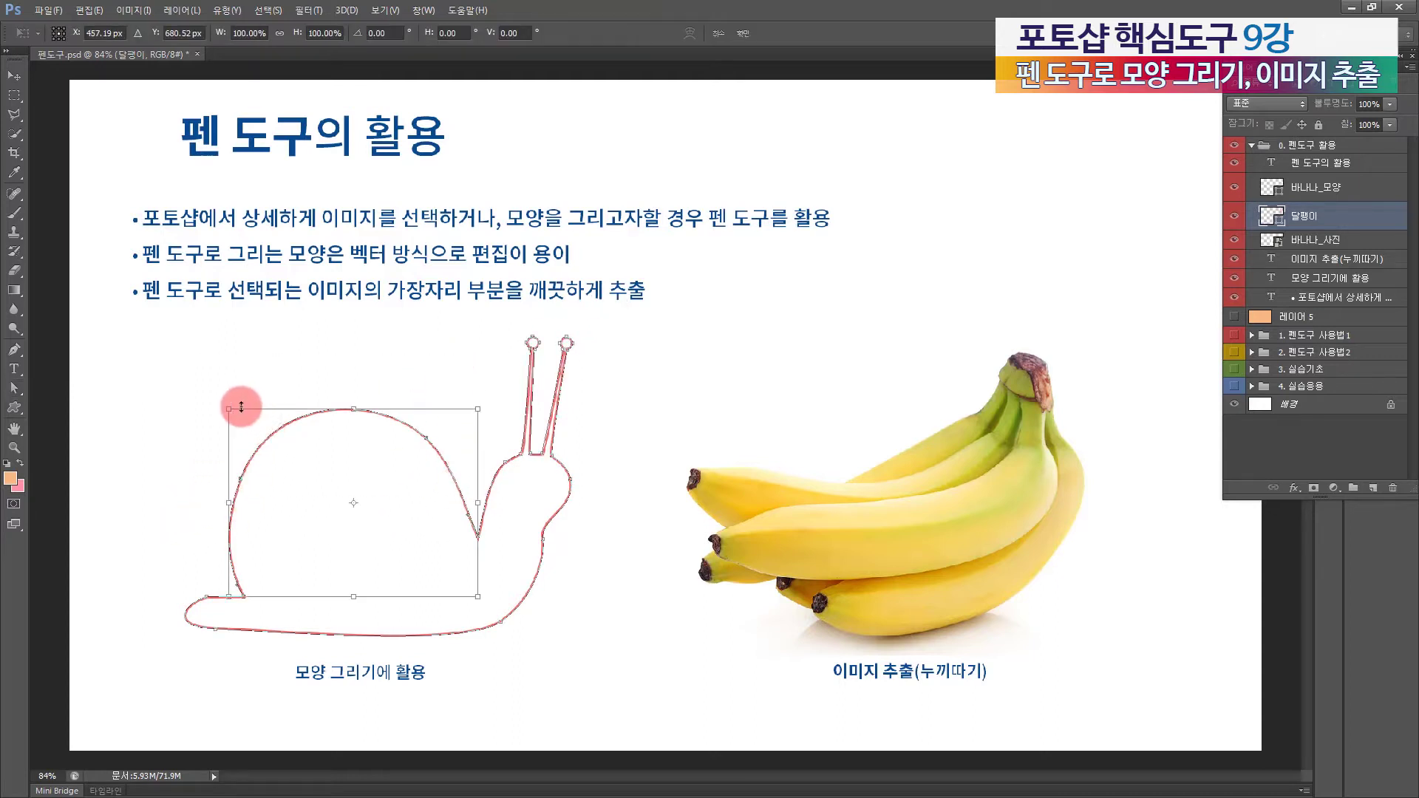
left_click_drag(229, 408, 227, 422)
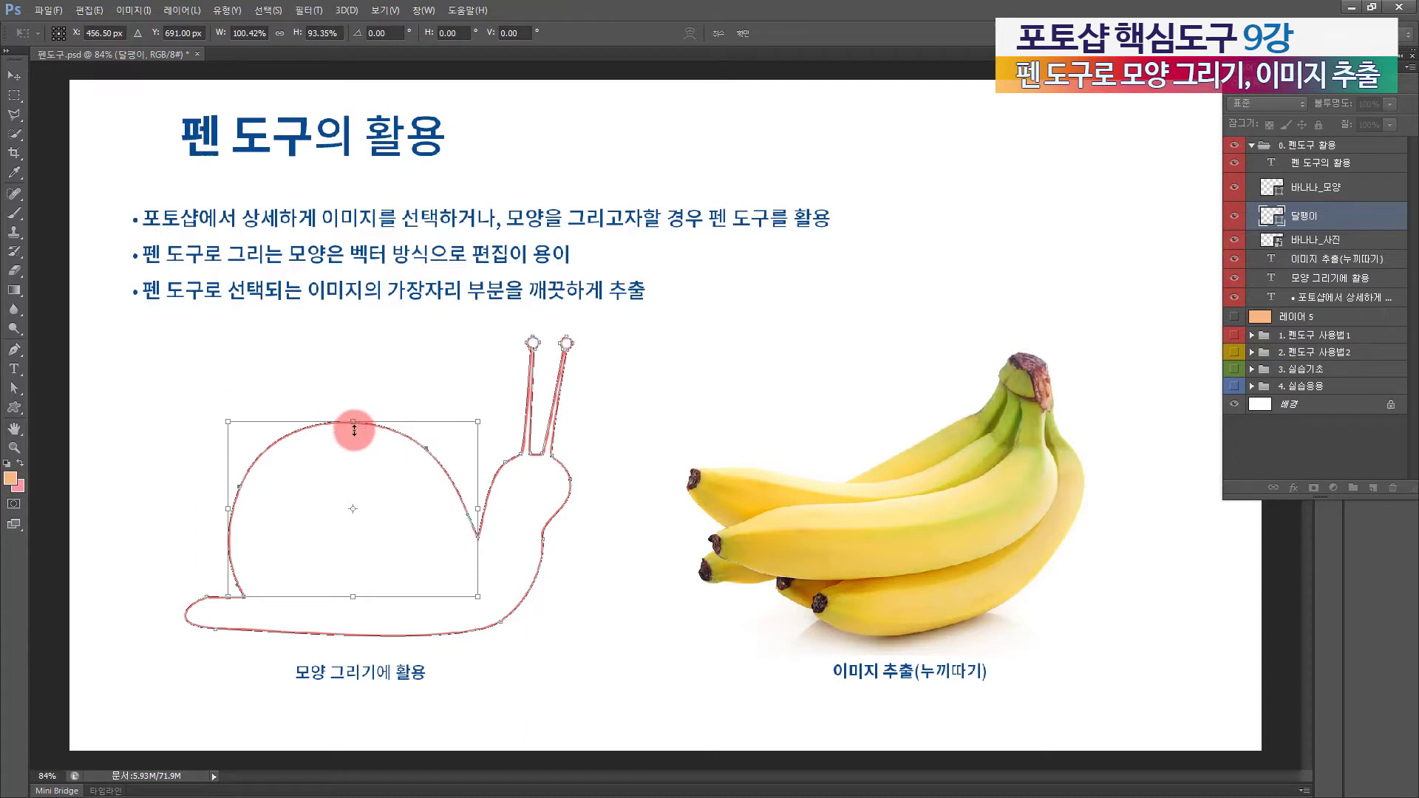
double_click(366, 485)
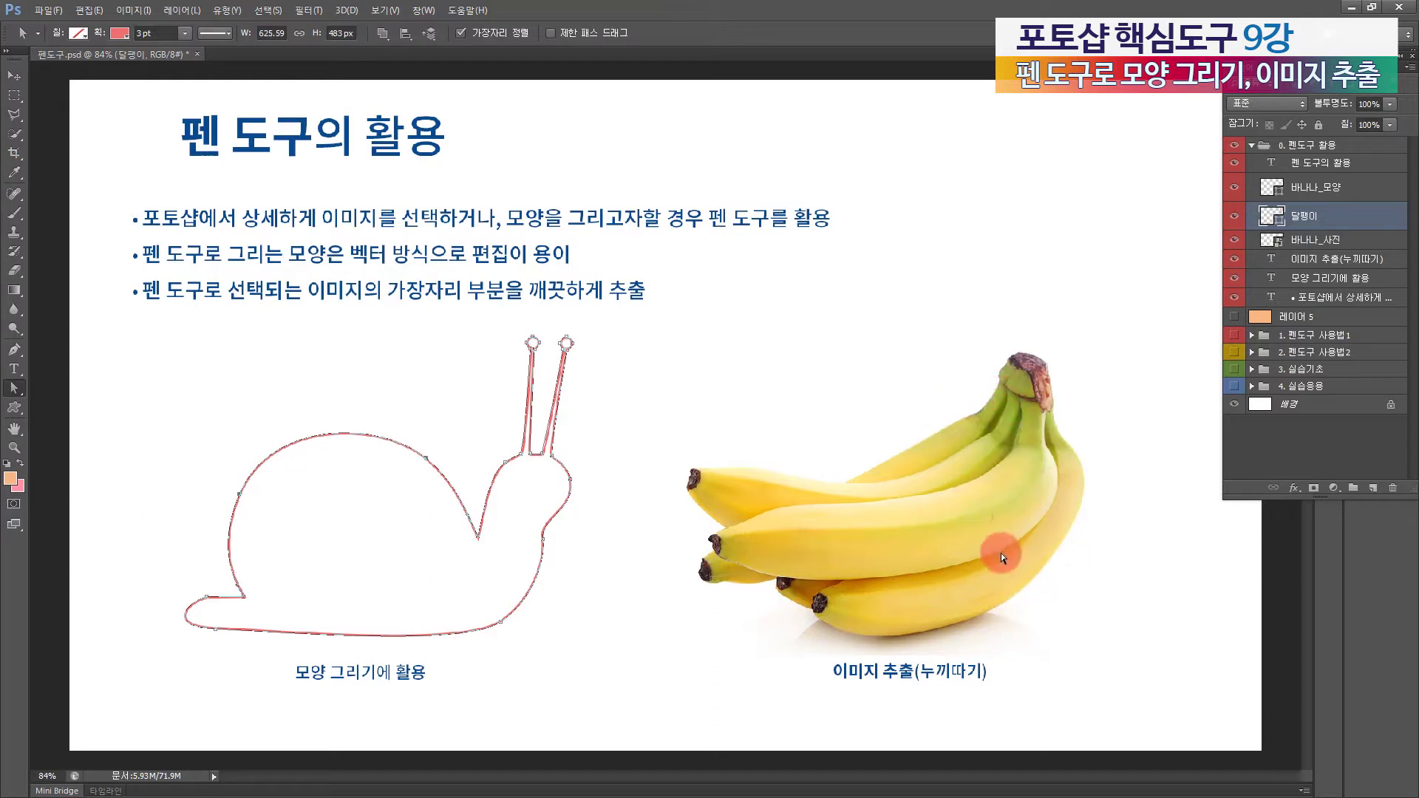
Step: Turn the 바나나_모양 outline into a selection and copy the bananas from the 바나나_사진 layer to a new layer
left_click(1314, 191)
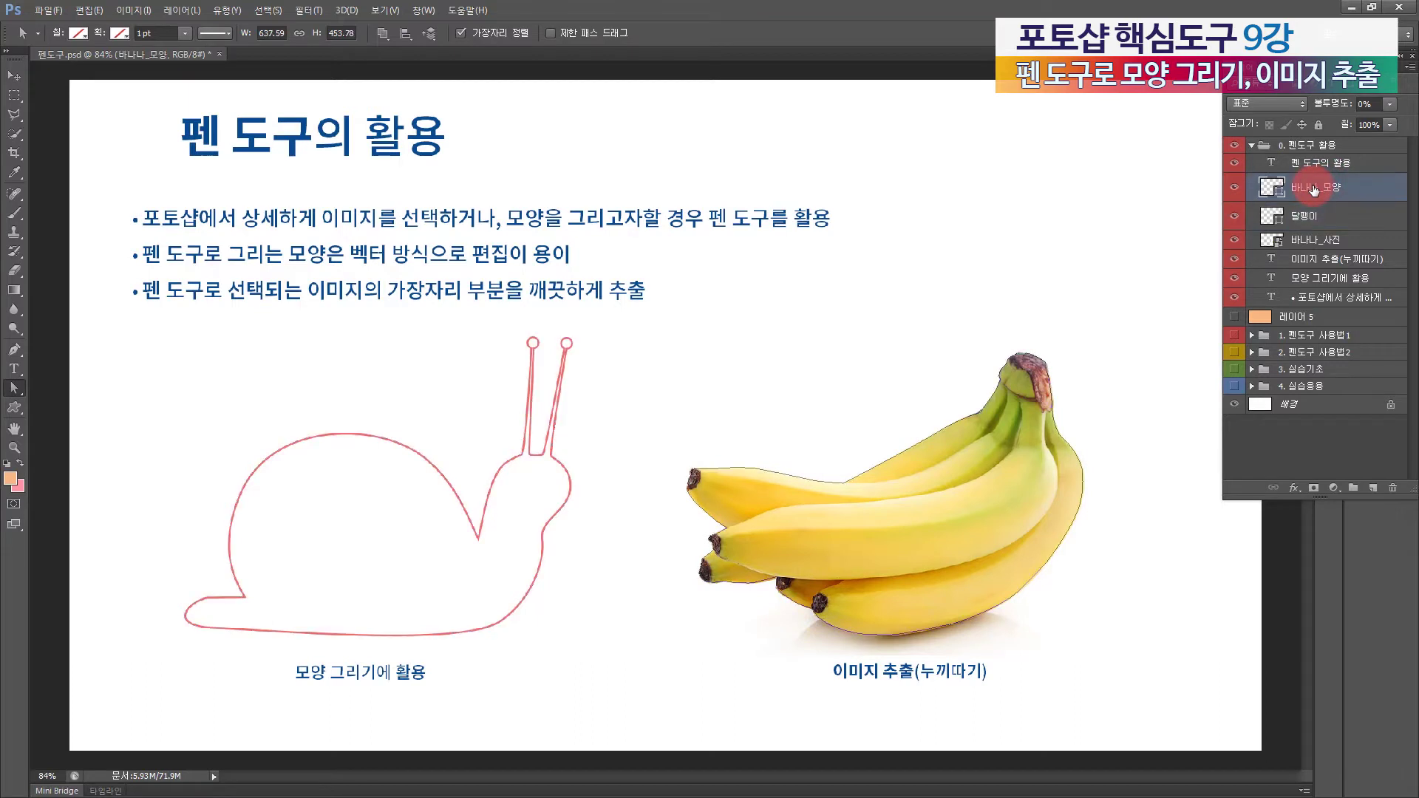
left_click_drag(668, 314, 1166, 673)
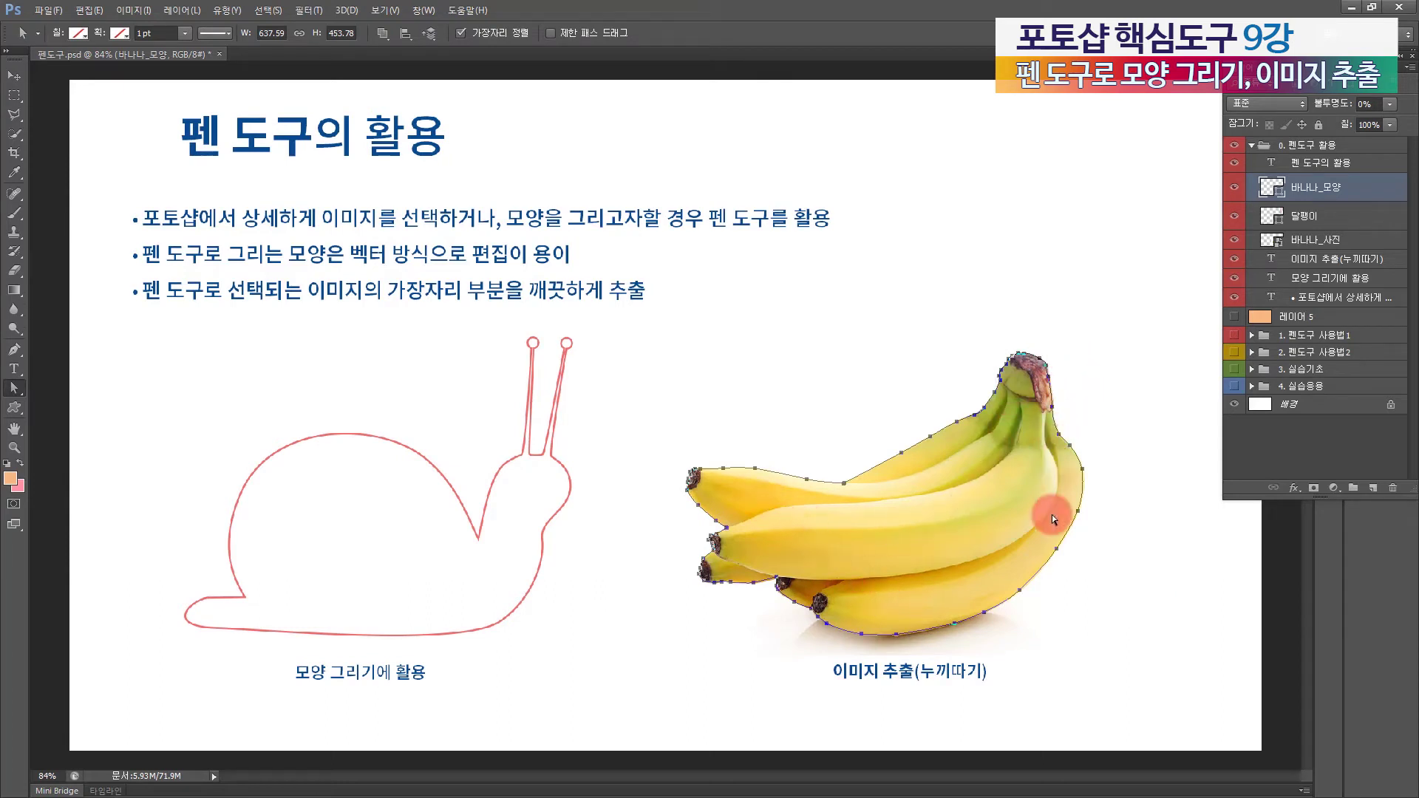
key("ctrl+Return")
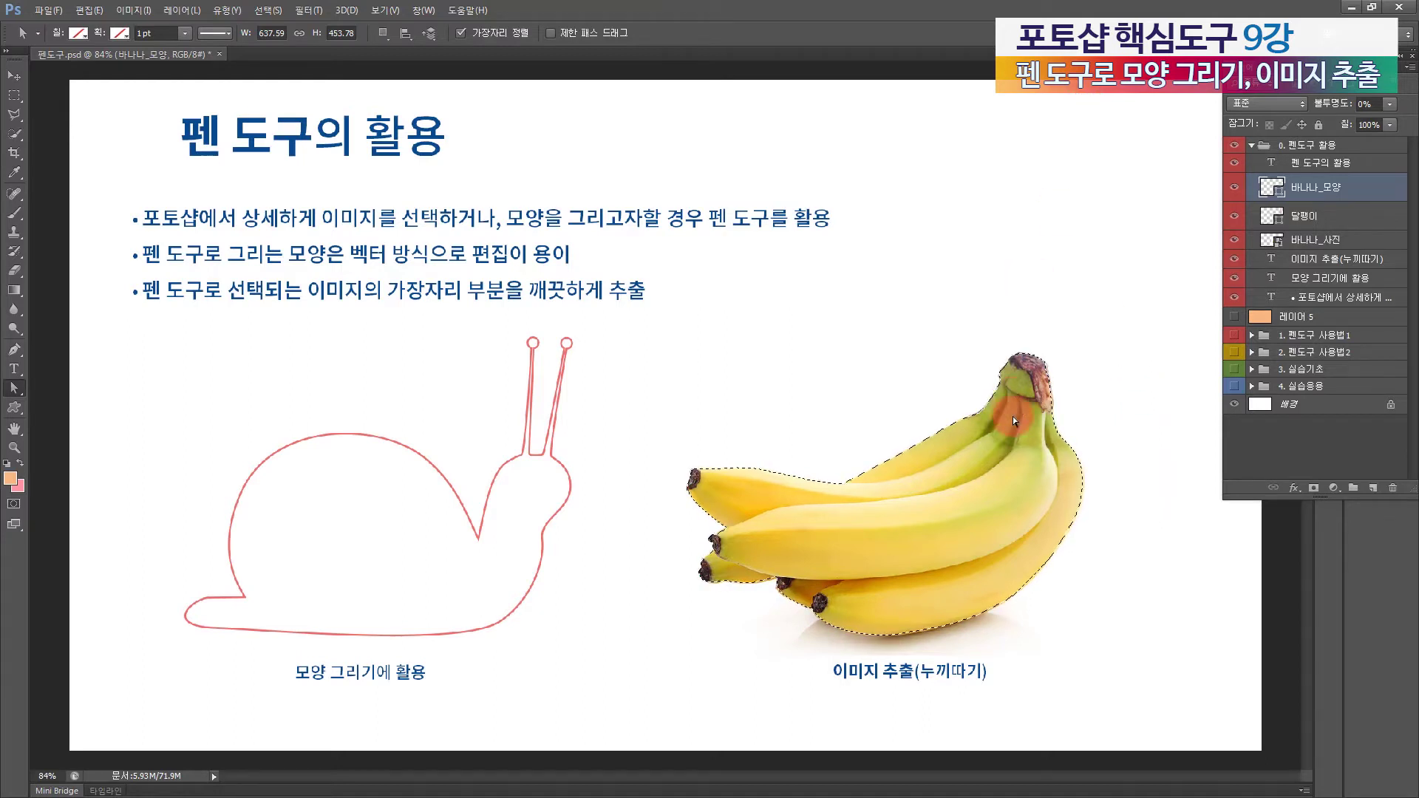
left_click(1303, 240)
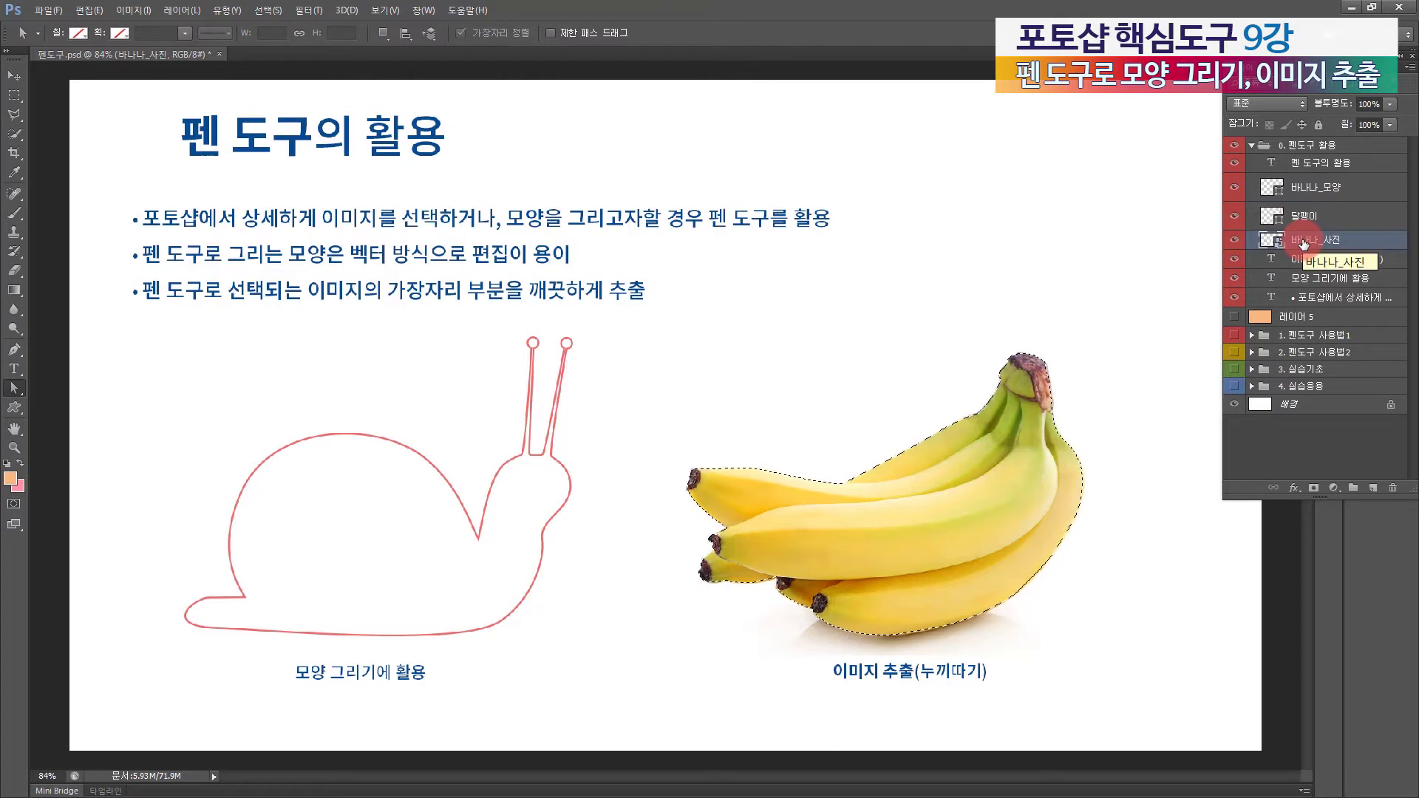
key("ctrl+j")
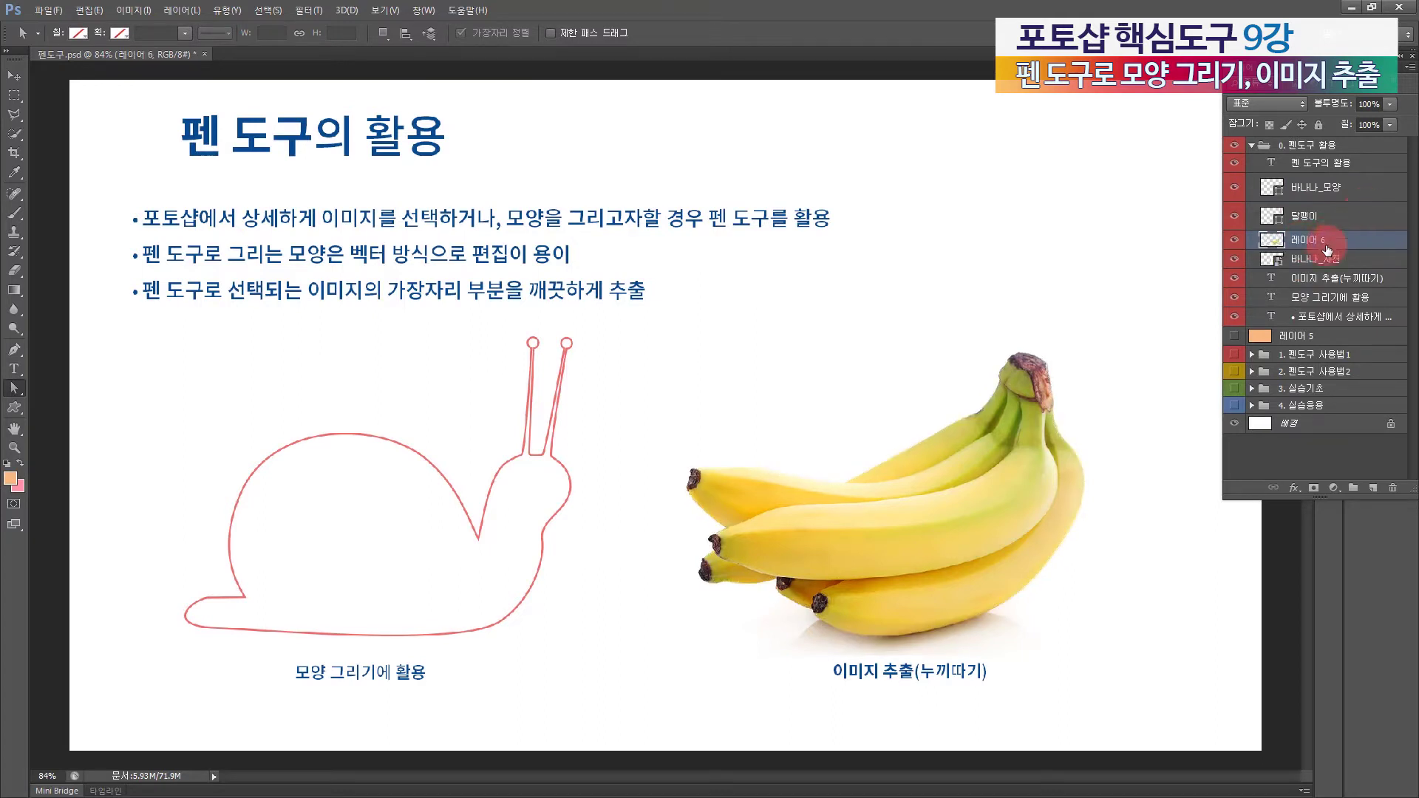
Step: Hide the original 바나나_사진 layer and show the orange 레이어 5 layer behind the extracted bananas
left_click(1234, 258)
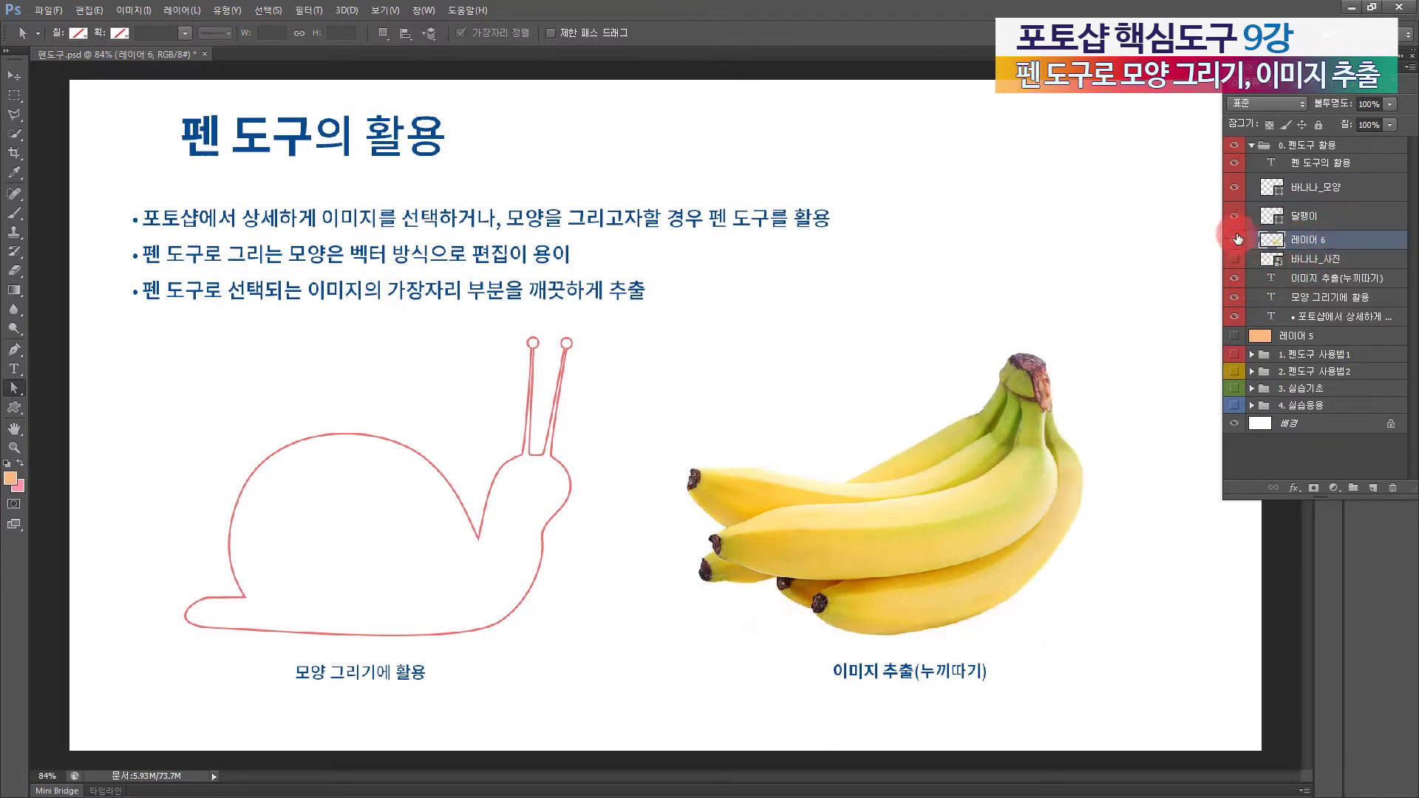
left_click(1322, 338)
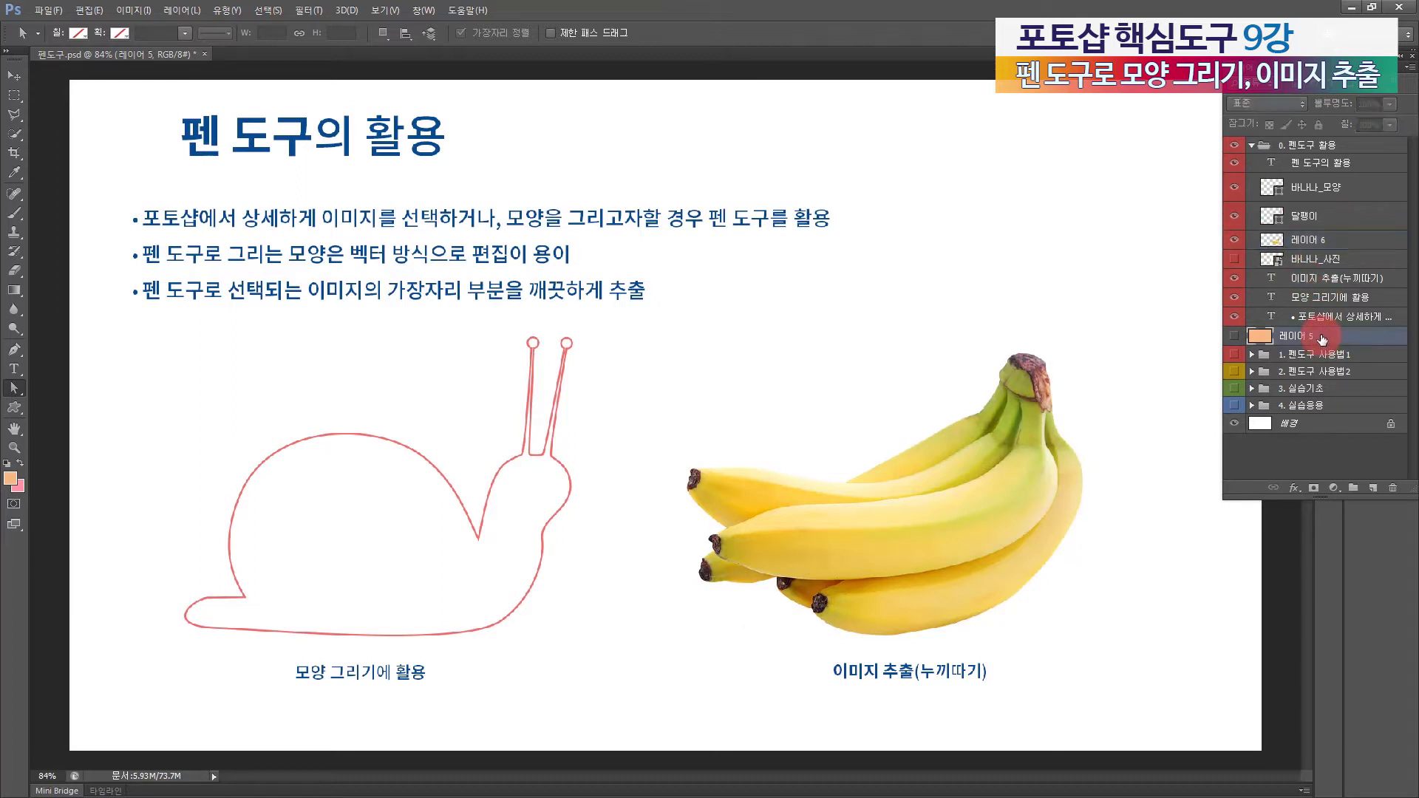
left_click(1234, 336)
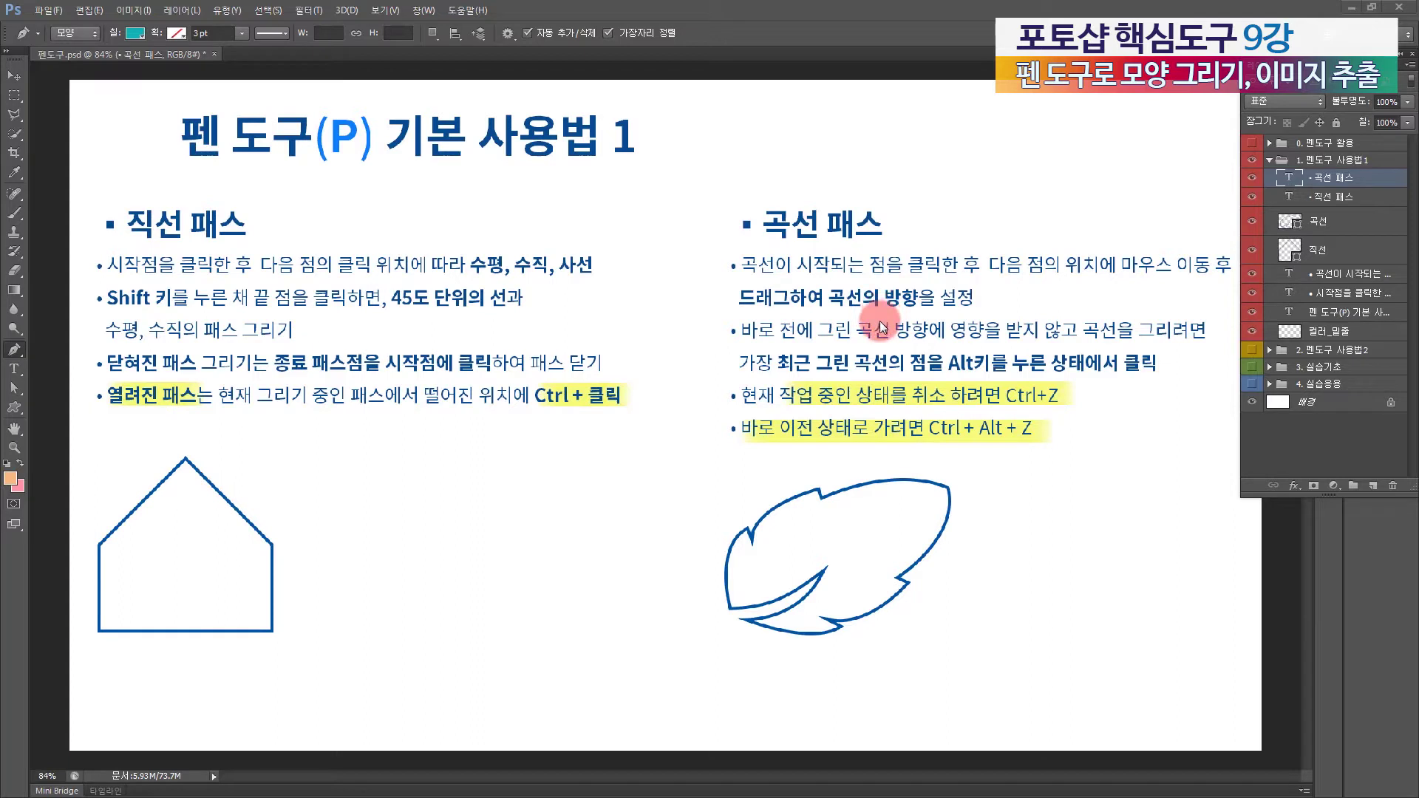
Step: Draw an open six-point straight-line path beside the house with the Pen tool in path mode, and delete it
left_click(73, 32)
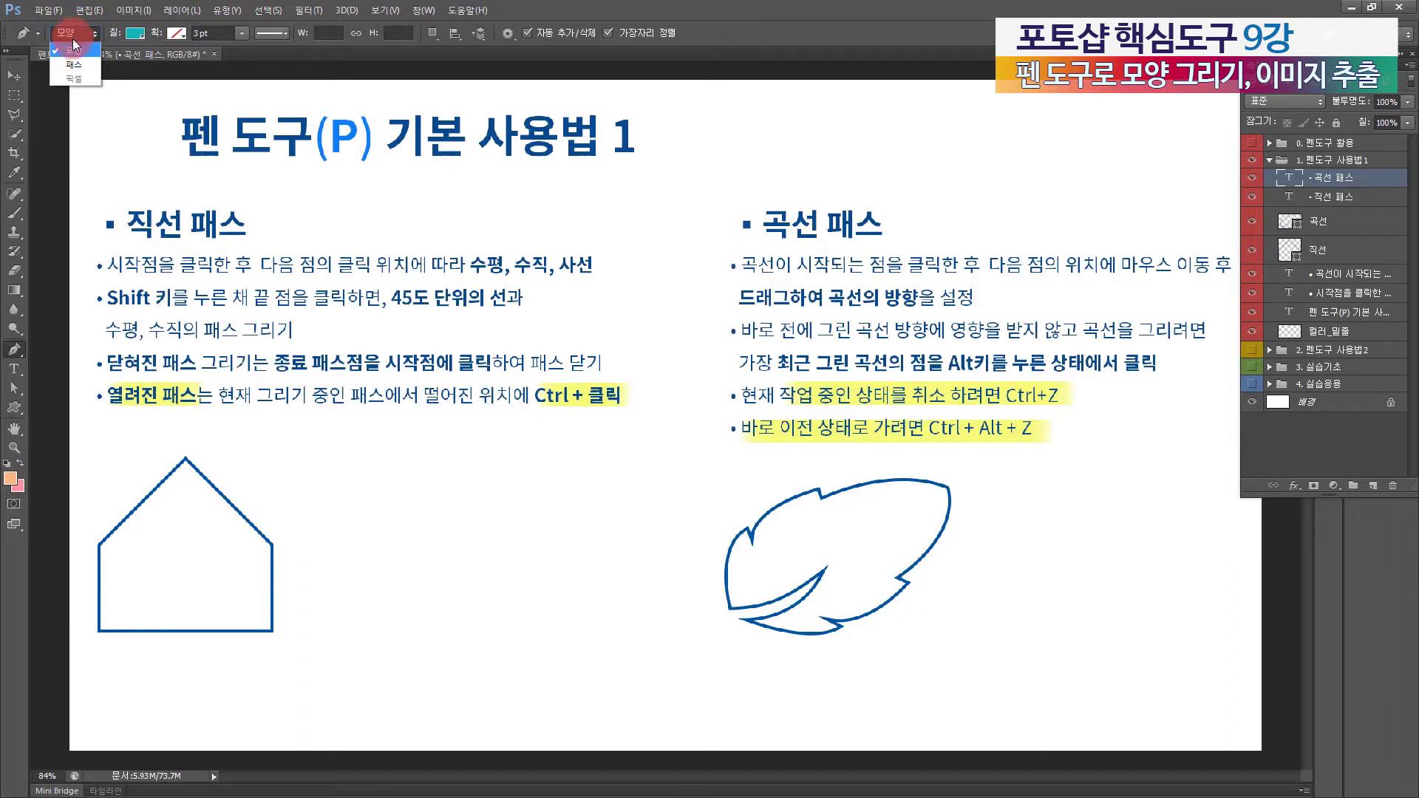
left_click(73, 64)
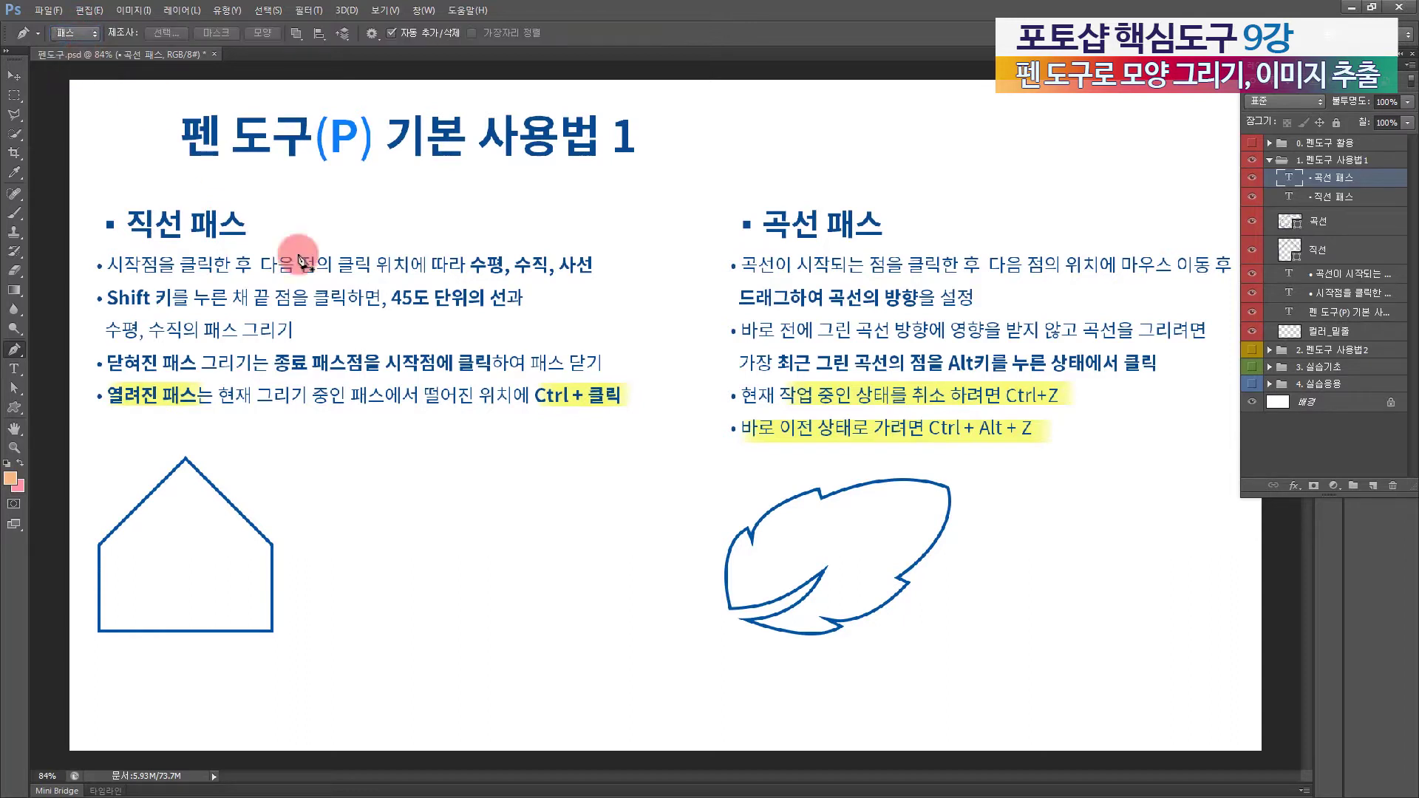
left_click(348, 636)
left_click(430, 473)
left_click(601, 511)
left_click(602, 628)
left_click(511, 685)
left_click(424, 686)
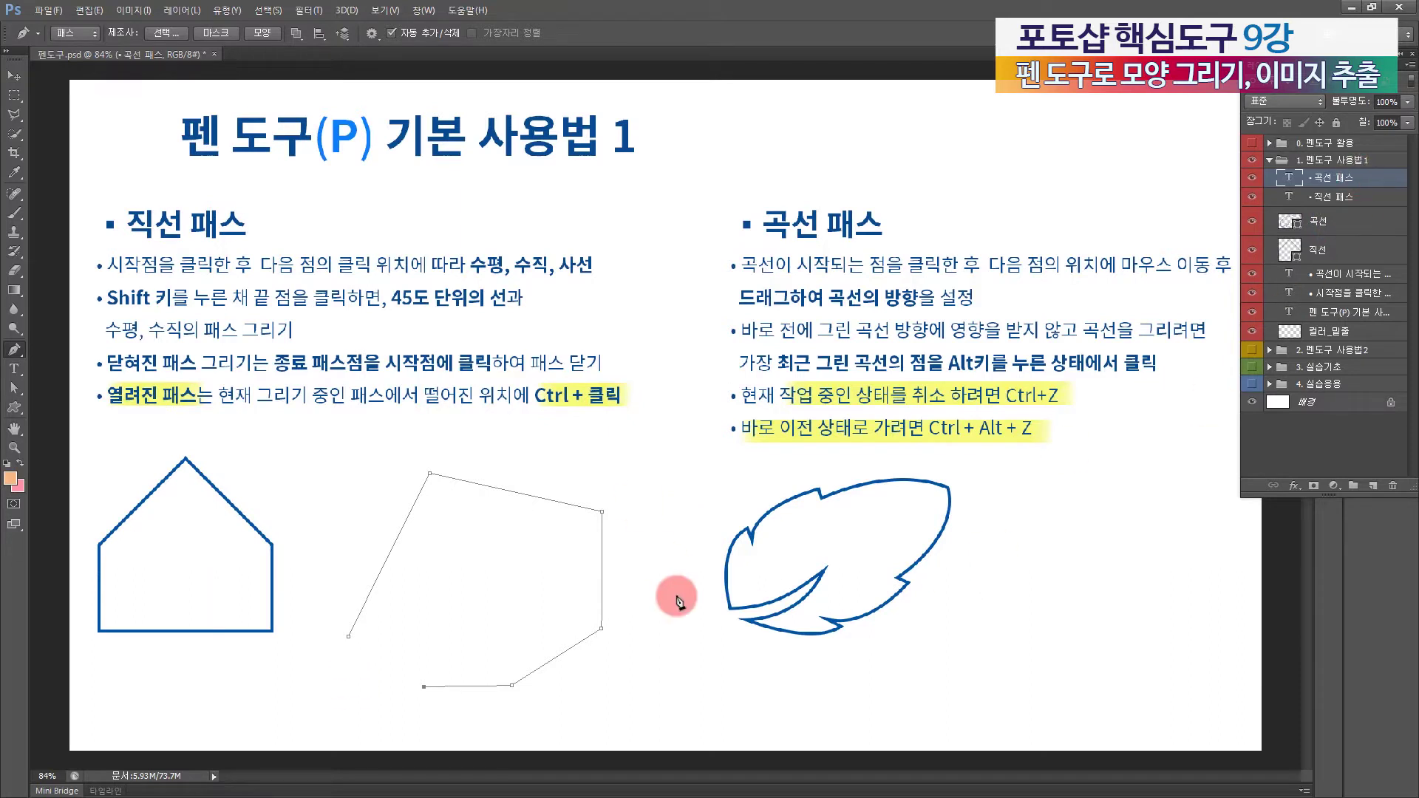
key("Delete")
key("Delete")
Step: Draw a five-point filled polygon beside the house with the Pen tool in shape mode, and delete it
left_click(67, 31)
left_click(75, 46)
left_click(369, 603)
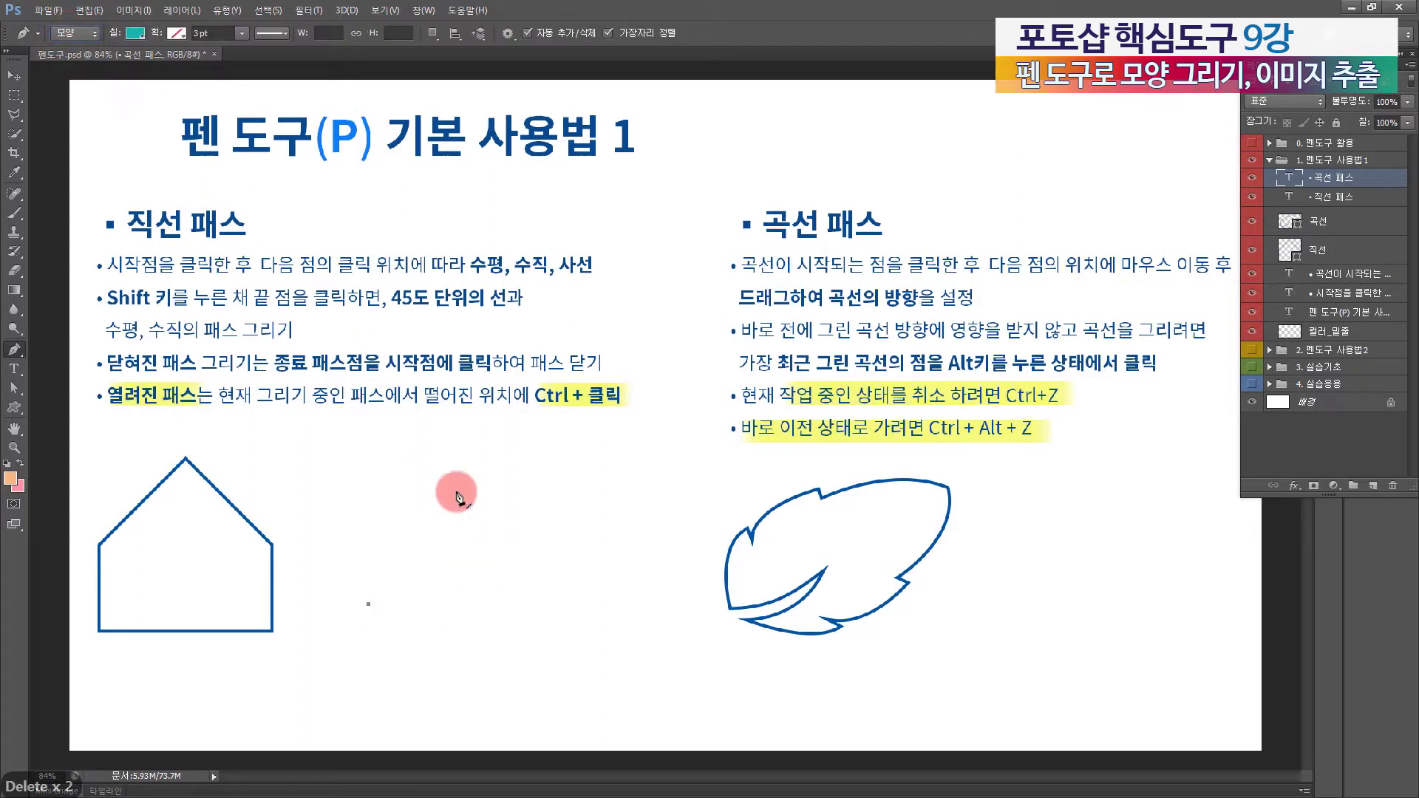
left_click(464, 469)
left_click(586, 571)
left_click(544, 665)
left_click(390, 693)
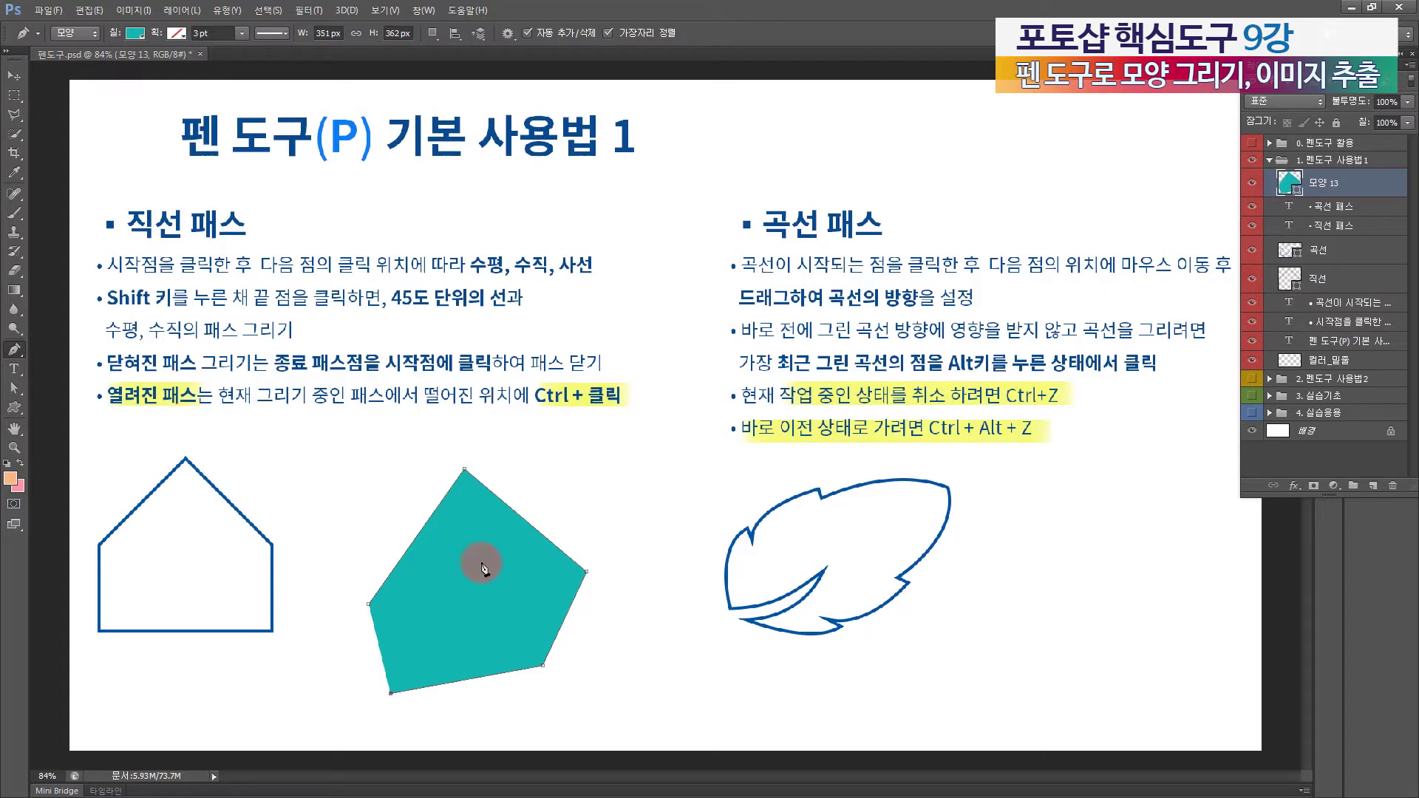
key("Delete")
key("Delete")
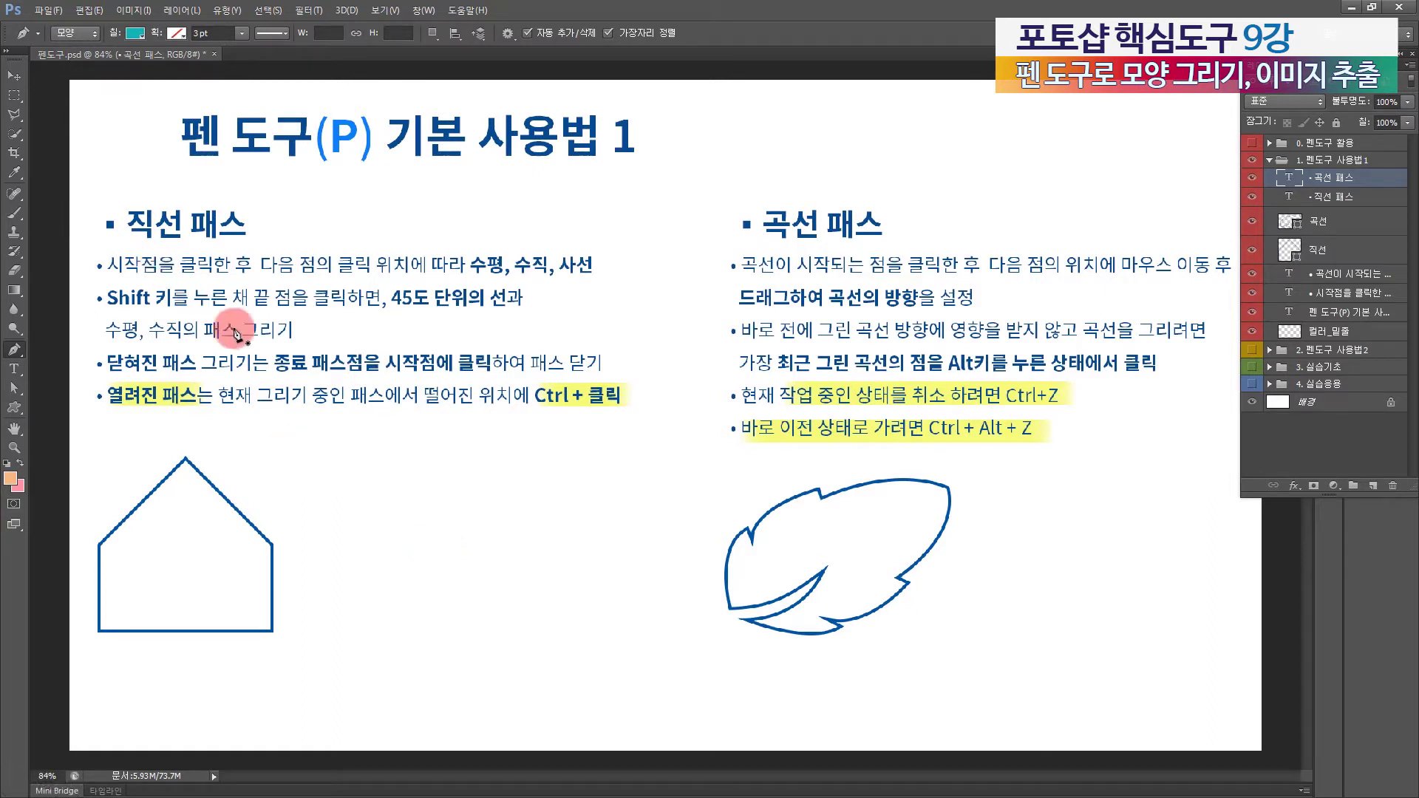
Step: Draw a closed, straight-edged six-point shape beside the house, about 366 px wide and 288 px high
left_click(317, 637)
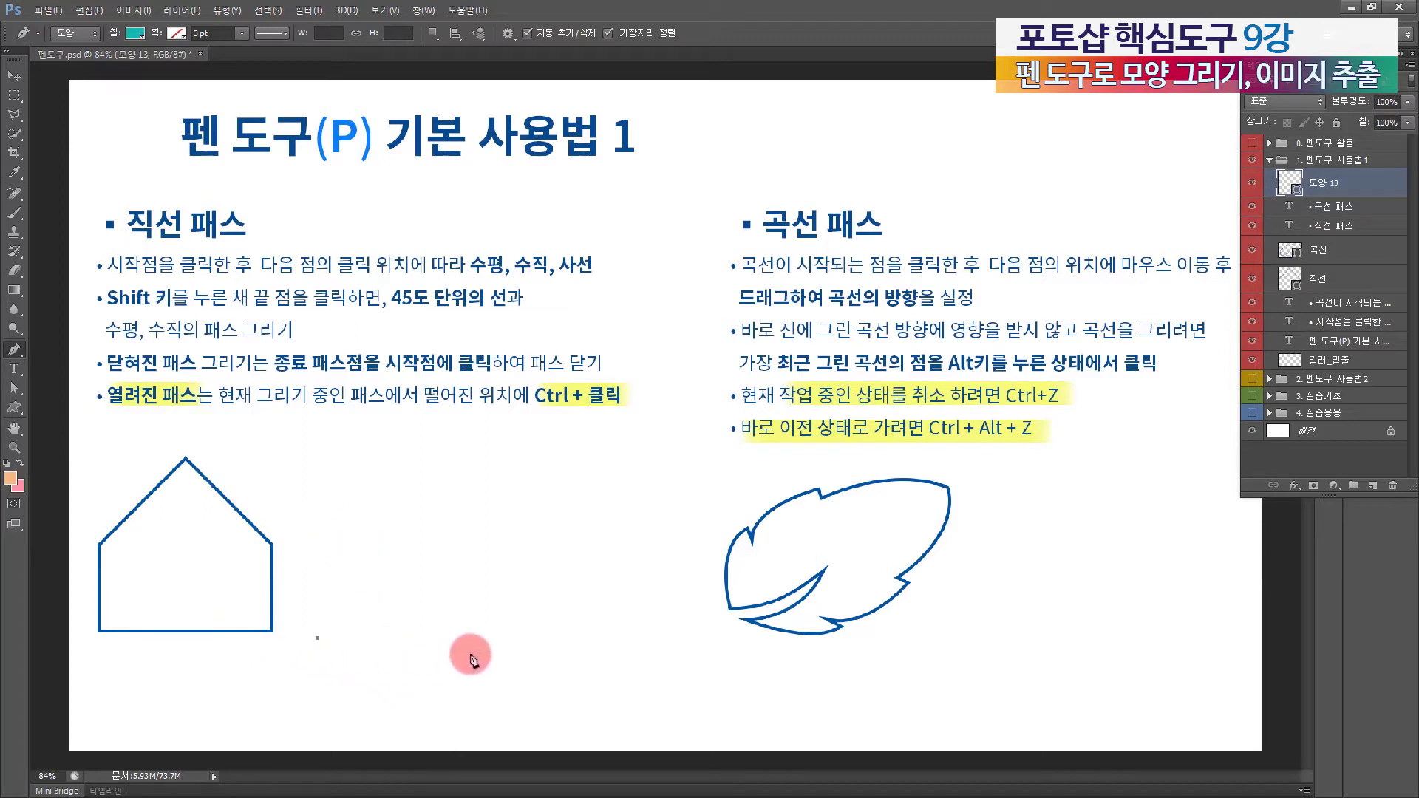
left_click(543, 644)
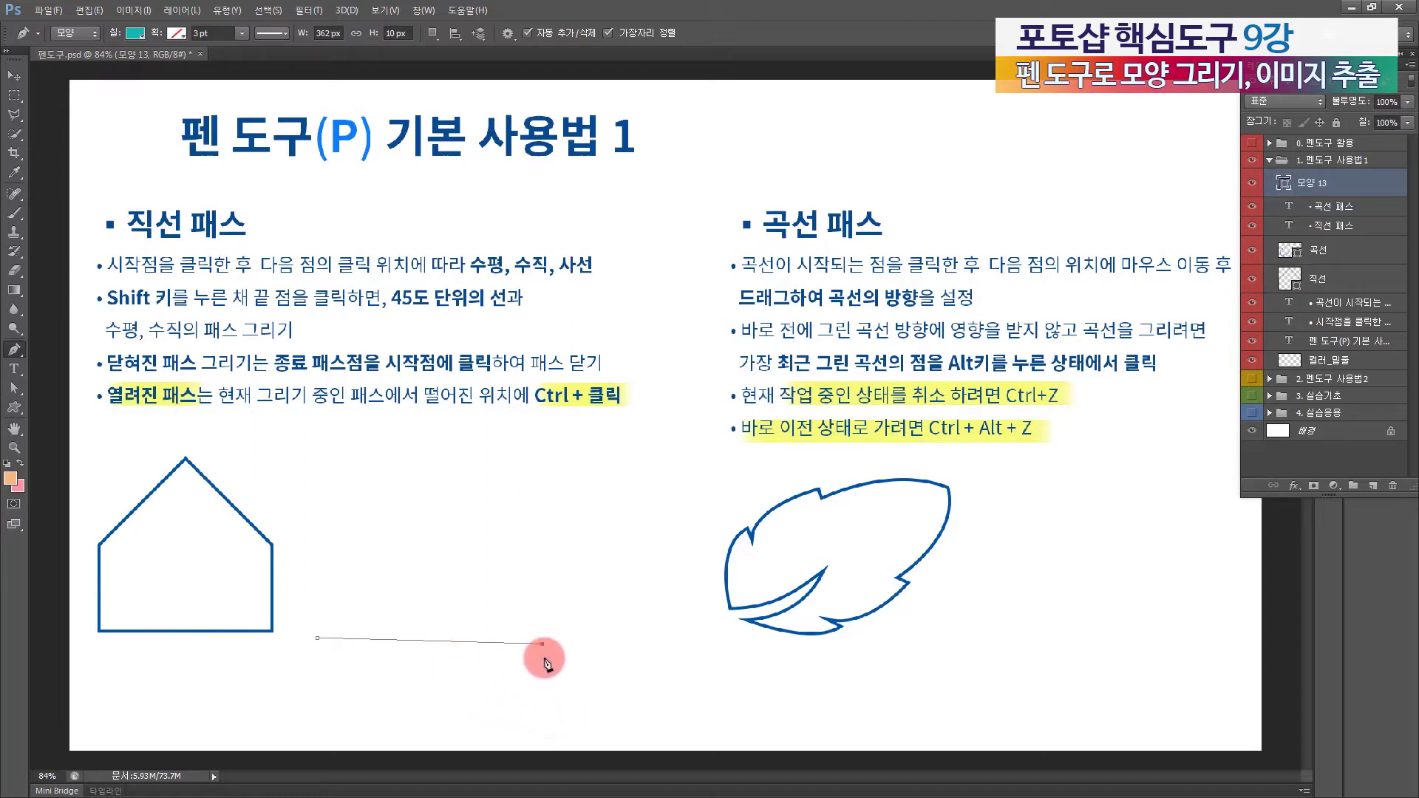
left_click(543, 466)
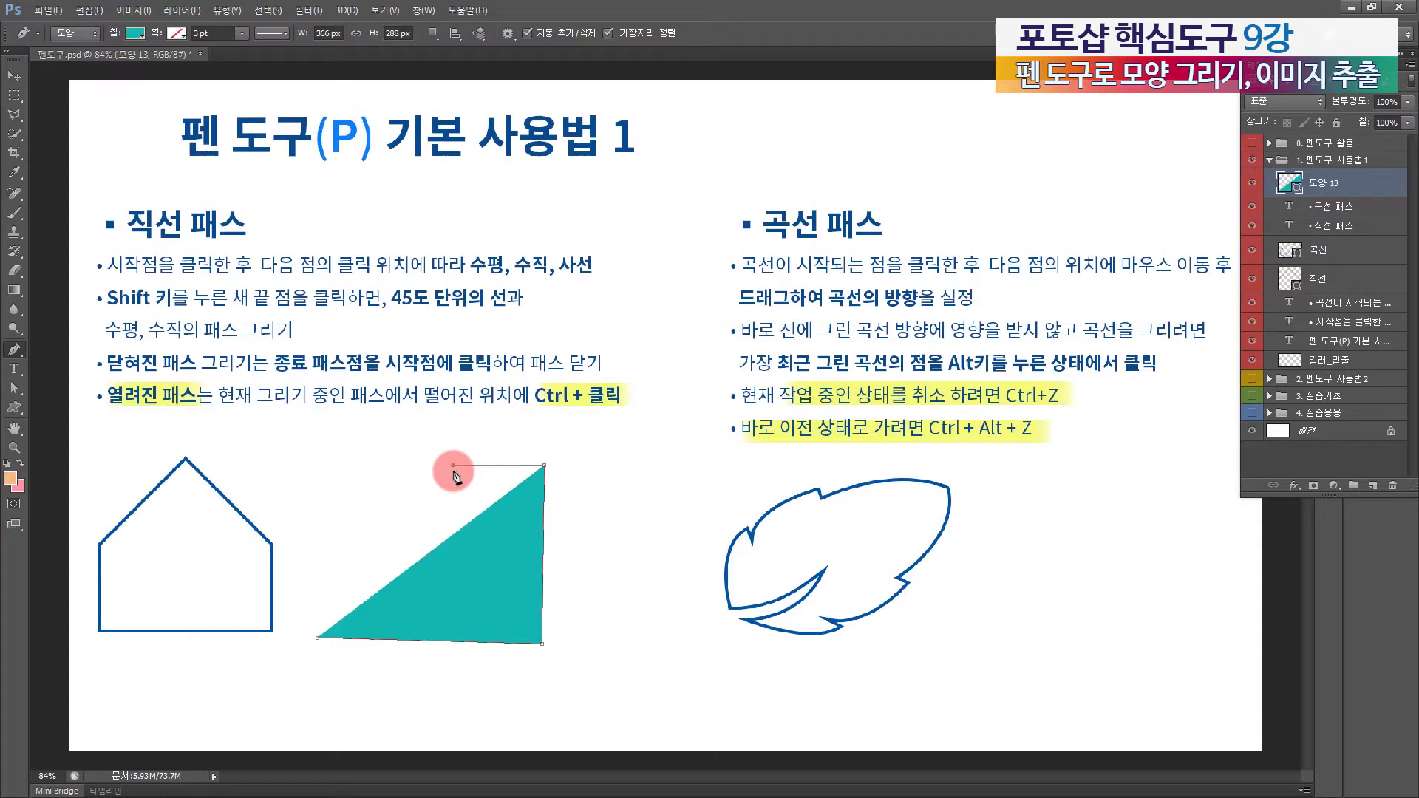
left_click(453, 601)
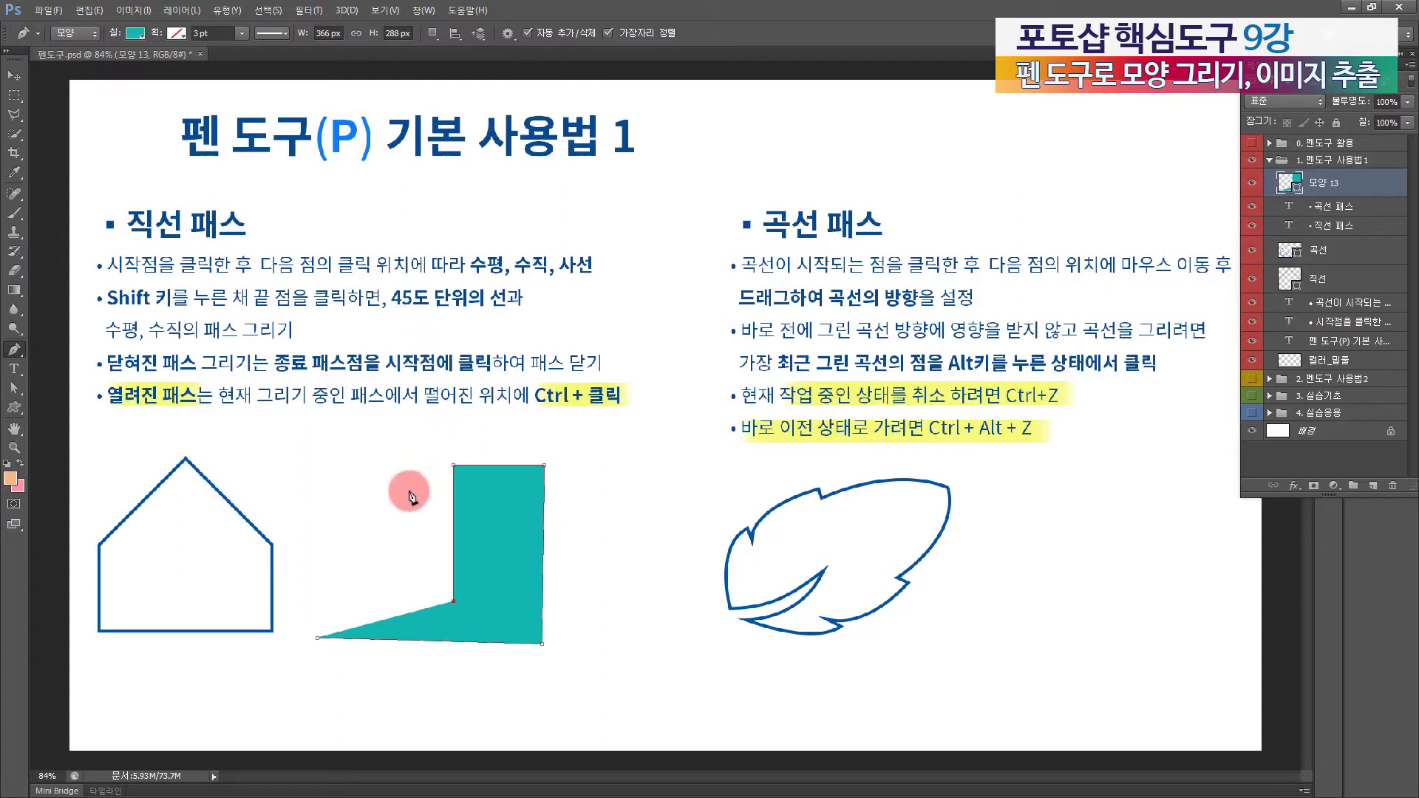
left_click(372, 517)
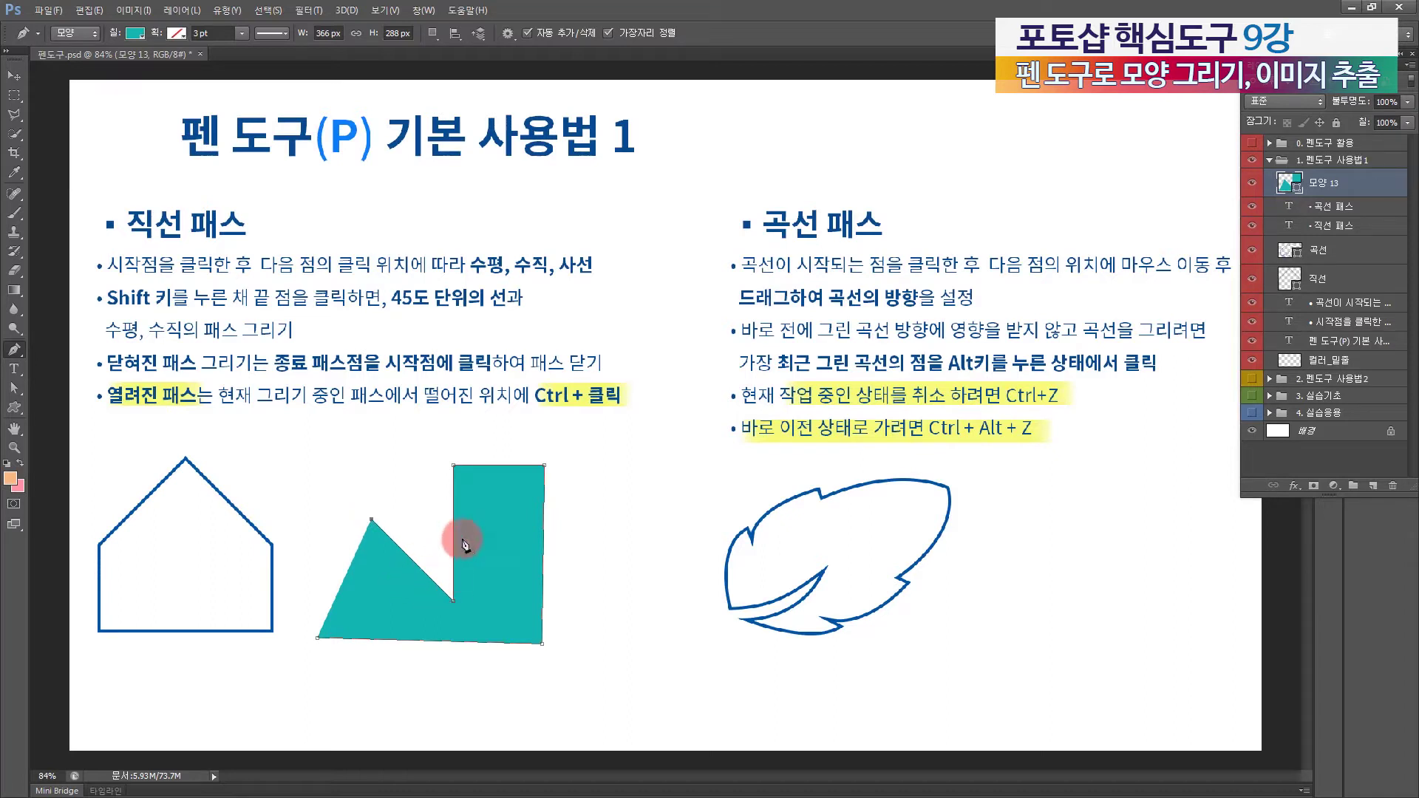
left_click(319, 643)
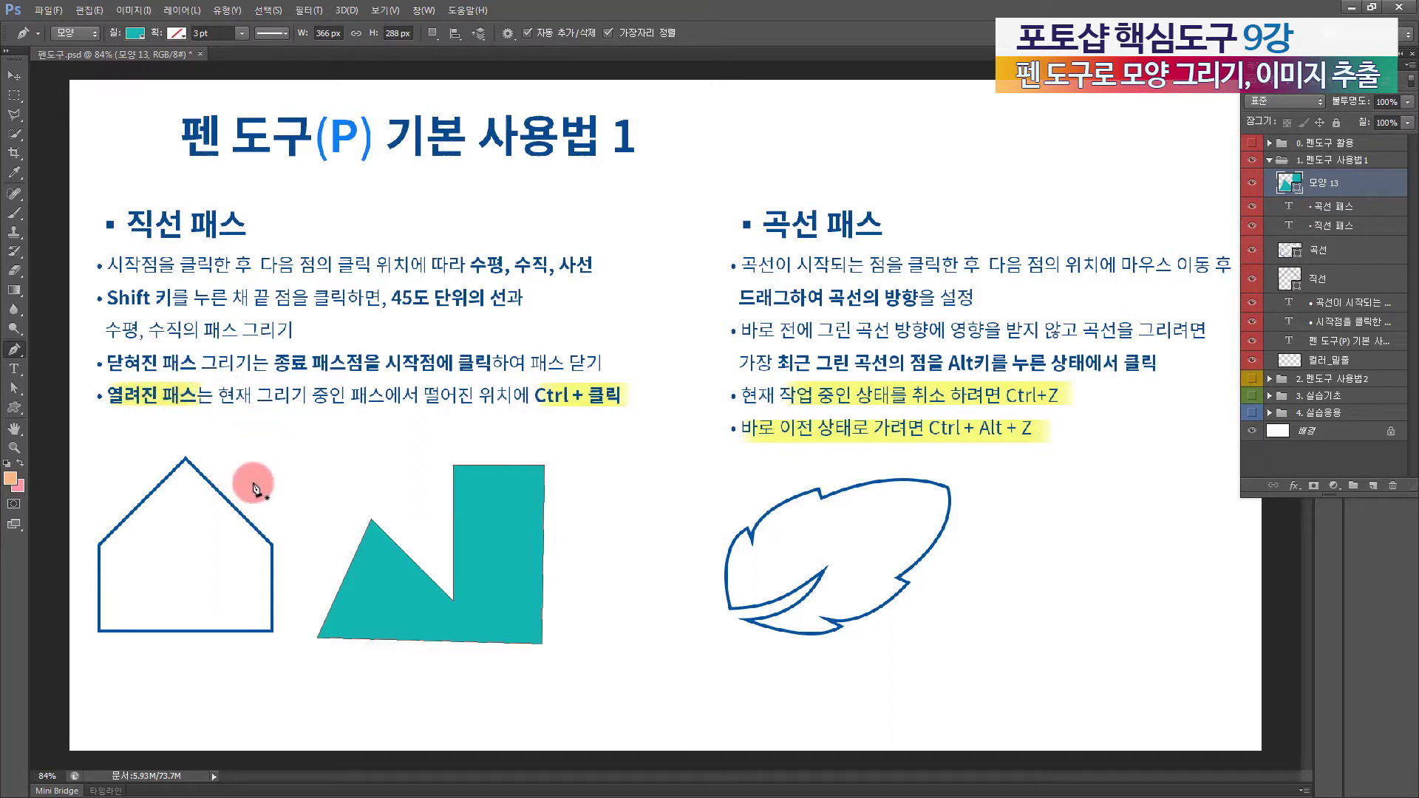
Step: Draw a separate four-point straight-edged shape between the first teal shape and the leaf
left_click(573, 469)
left_click(587, 637, "shift")
left_click(659, 634)
left_click(657, 511)
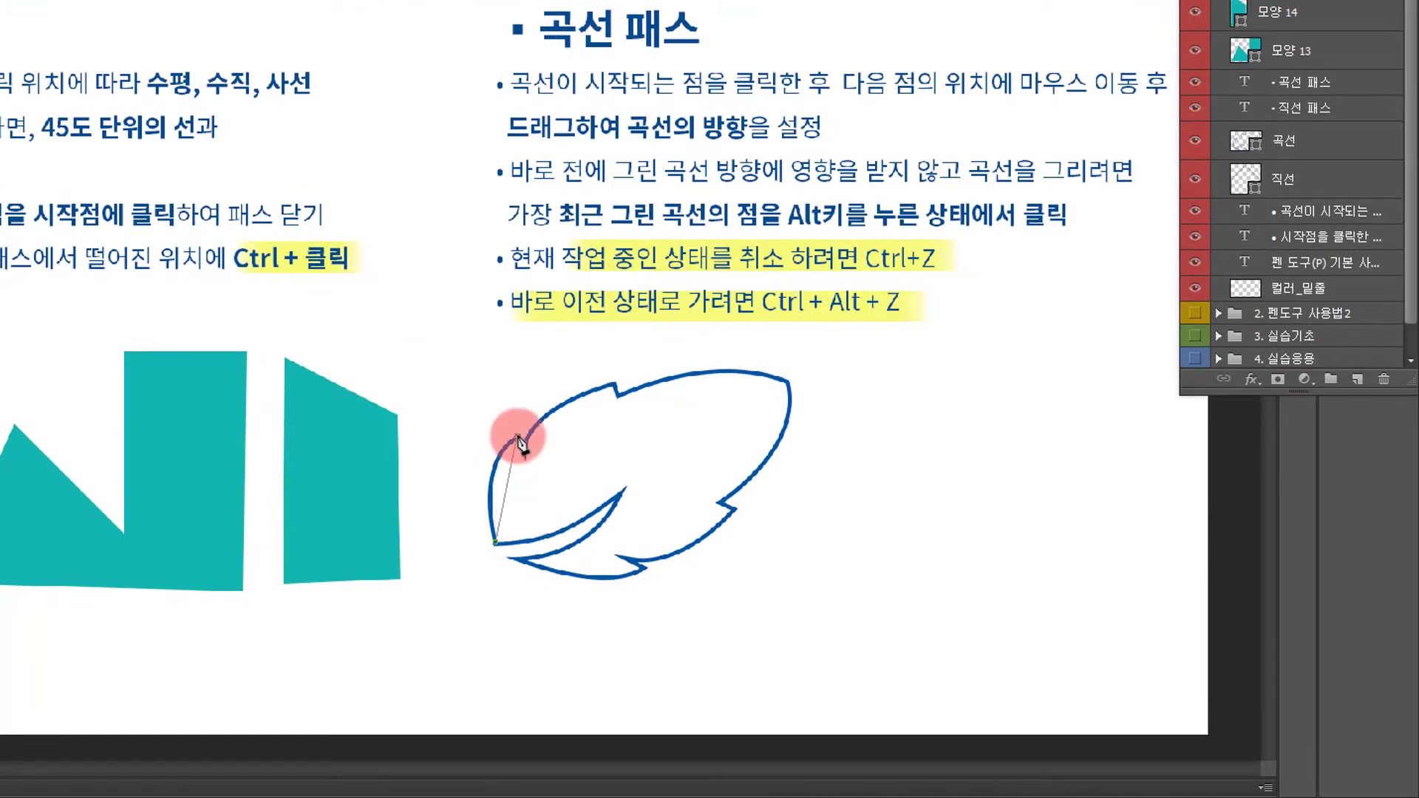
Step: Trace the leaf's first edge with a curved Pen segment from its base up to the first tip
left_click_drag(518, 439, 565, 385)
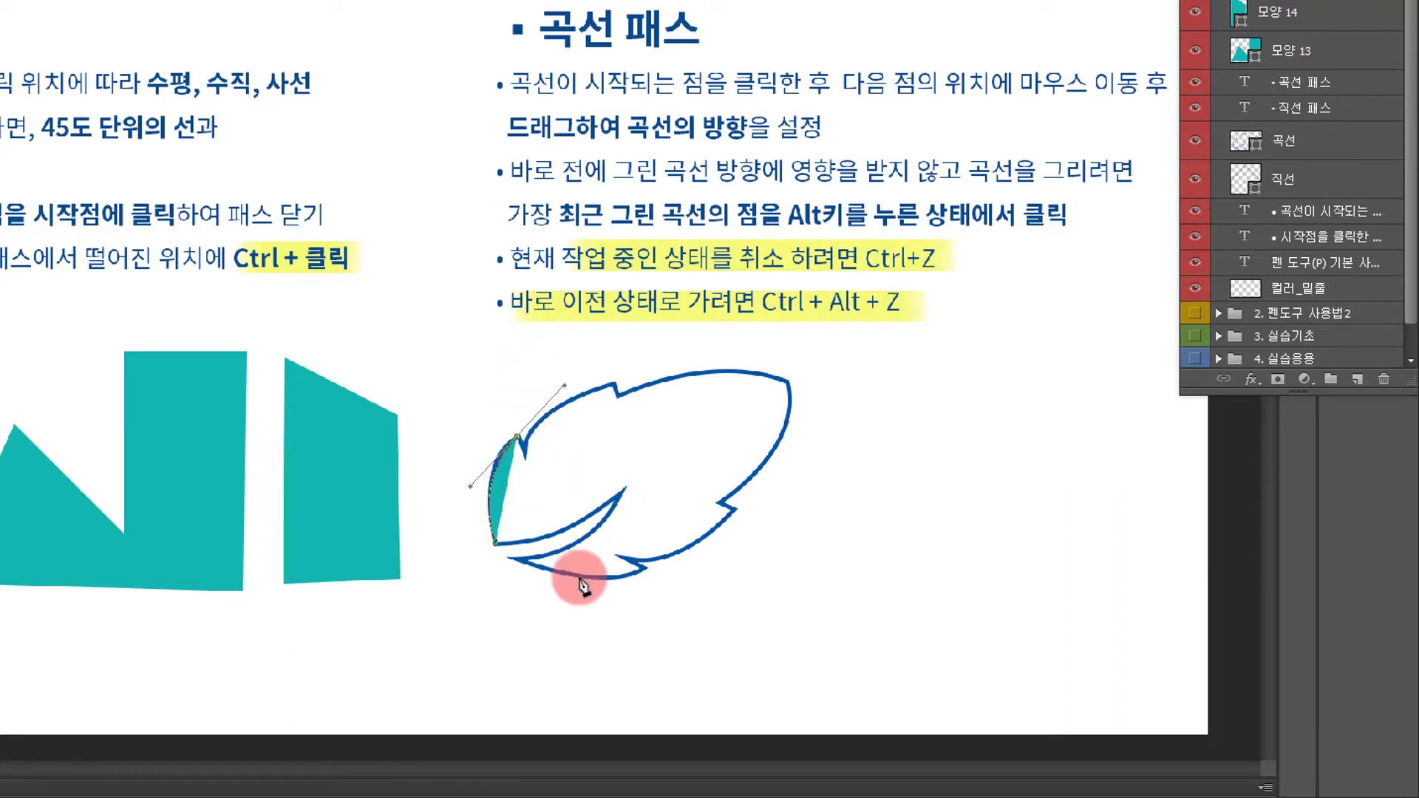
Step: Try to continue the leaf path from the first tip while the curve's forward direction handle is still attached
left_click(526, 457)
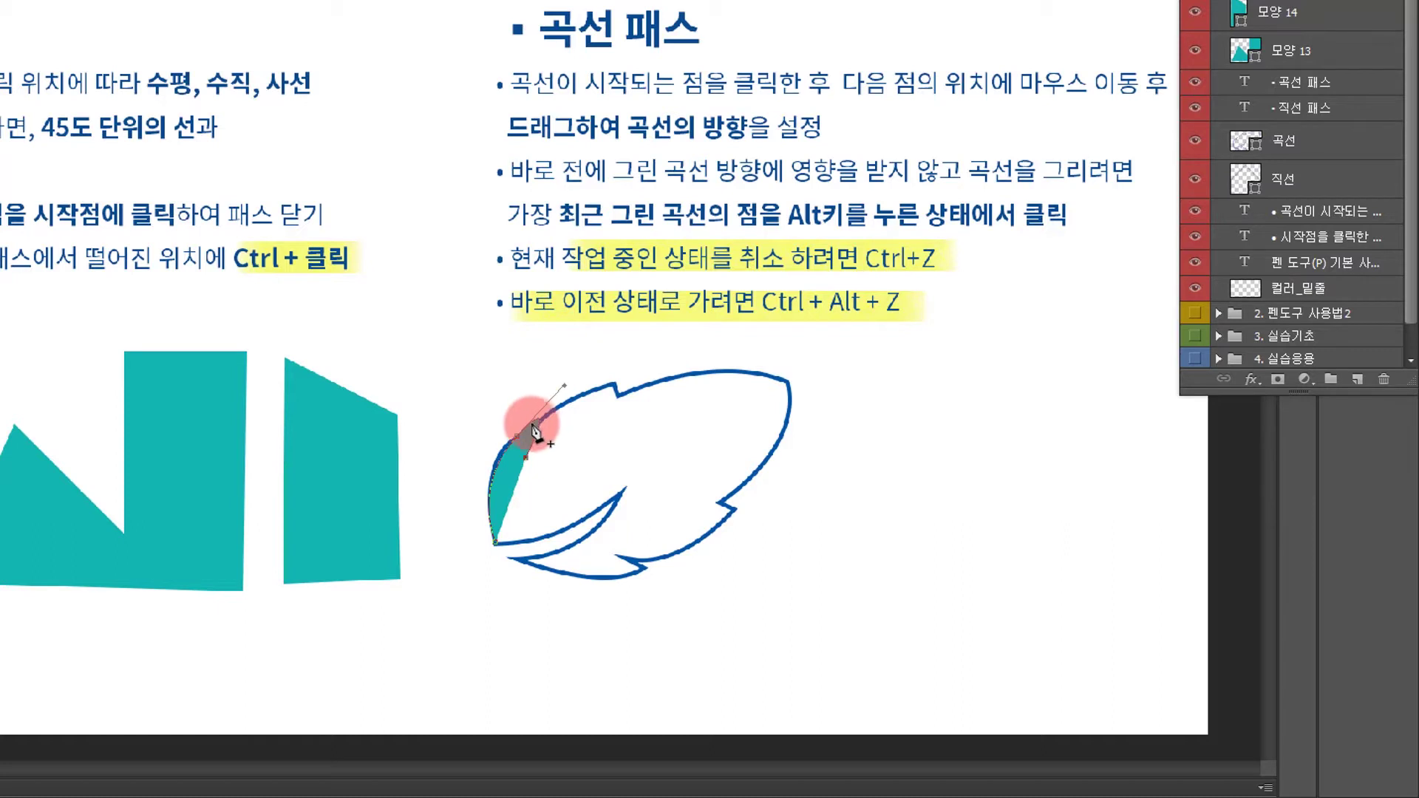
left_click_drag(543, 462, 601, 251)
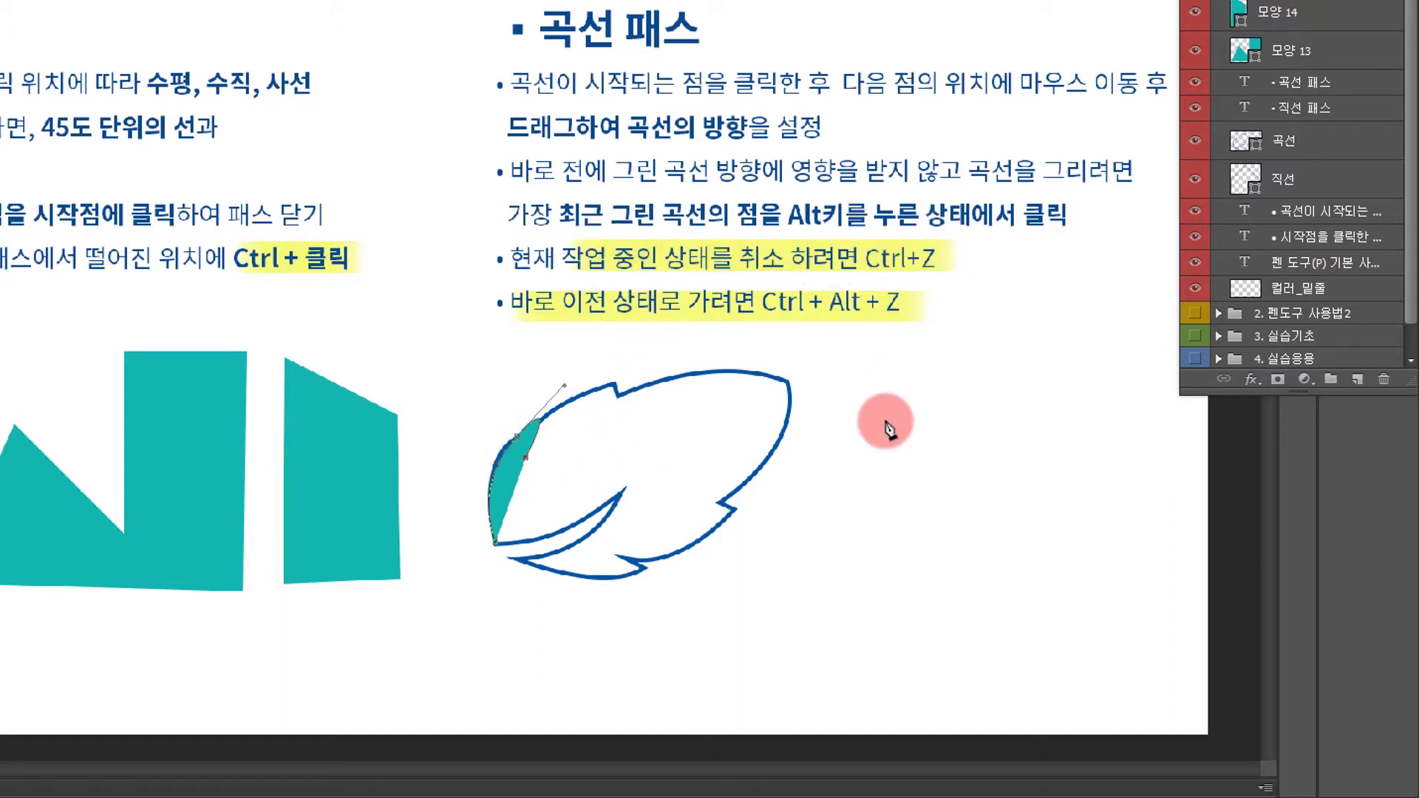
key("ctrl+z")
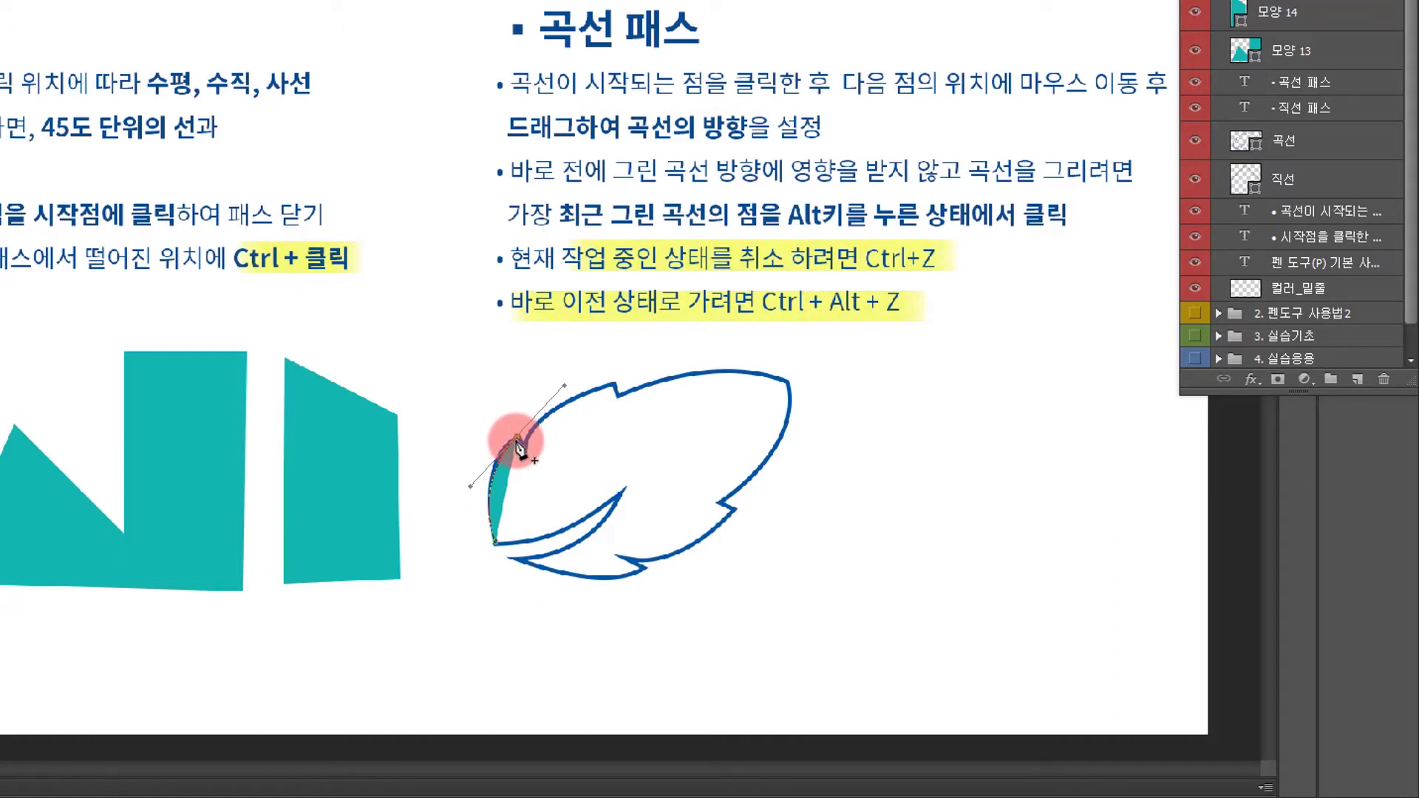
Step: Remove the first tip's forward direction handle and continue the leaf path through the notch with a curve up to the second tip
mouse_move(516, 440)
left_mouse_down()
mouse_move(534, 447)
mouse_move(522, 443)
left_mouse_up()
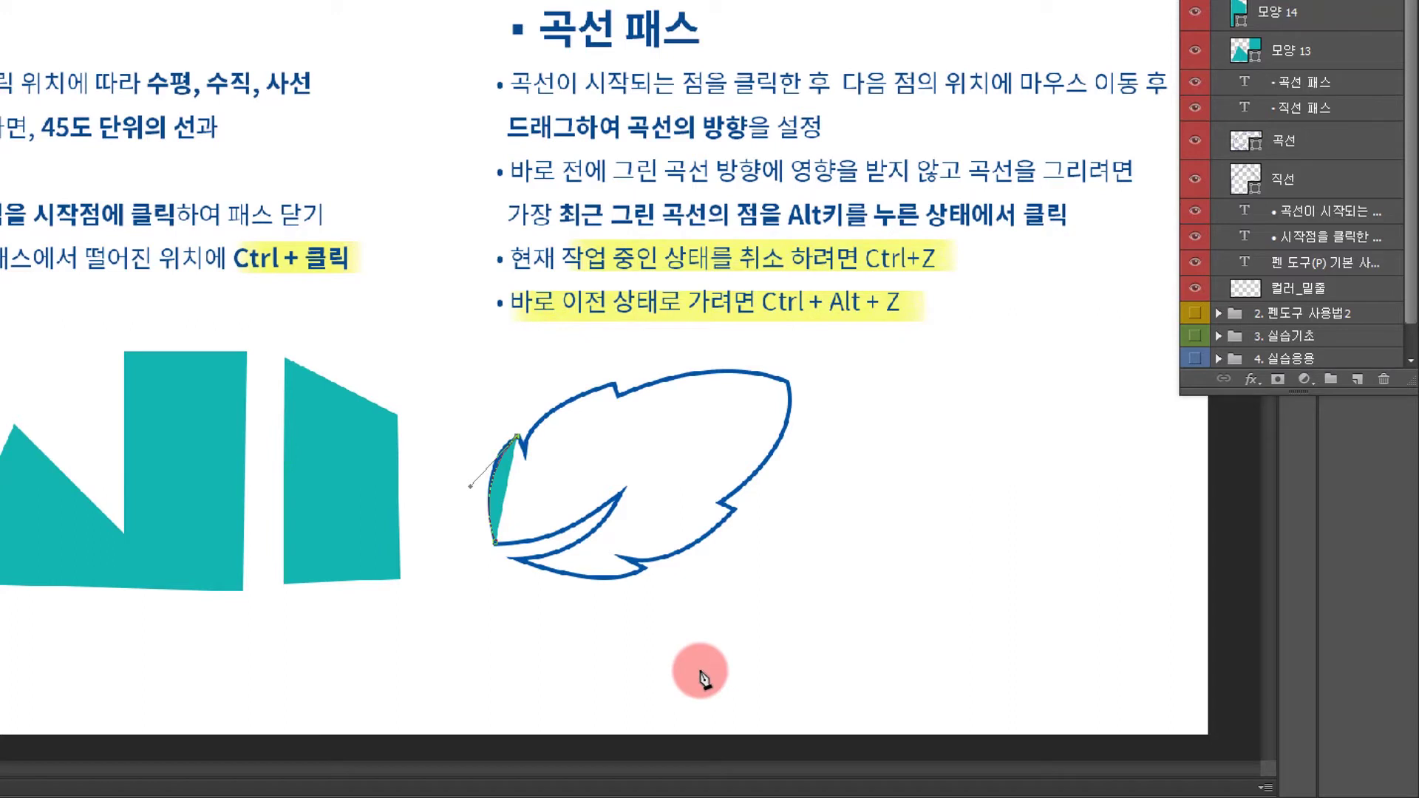
left_click(516, 437, "alt")
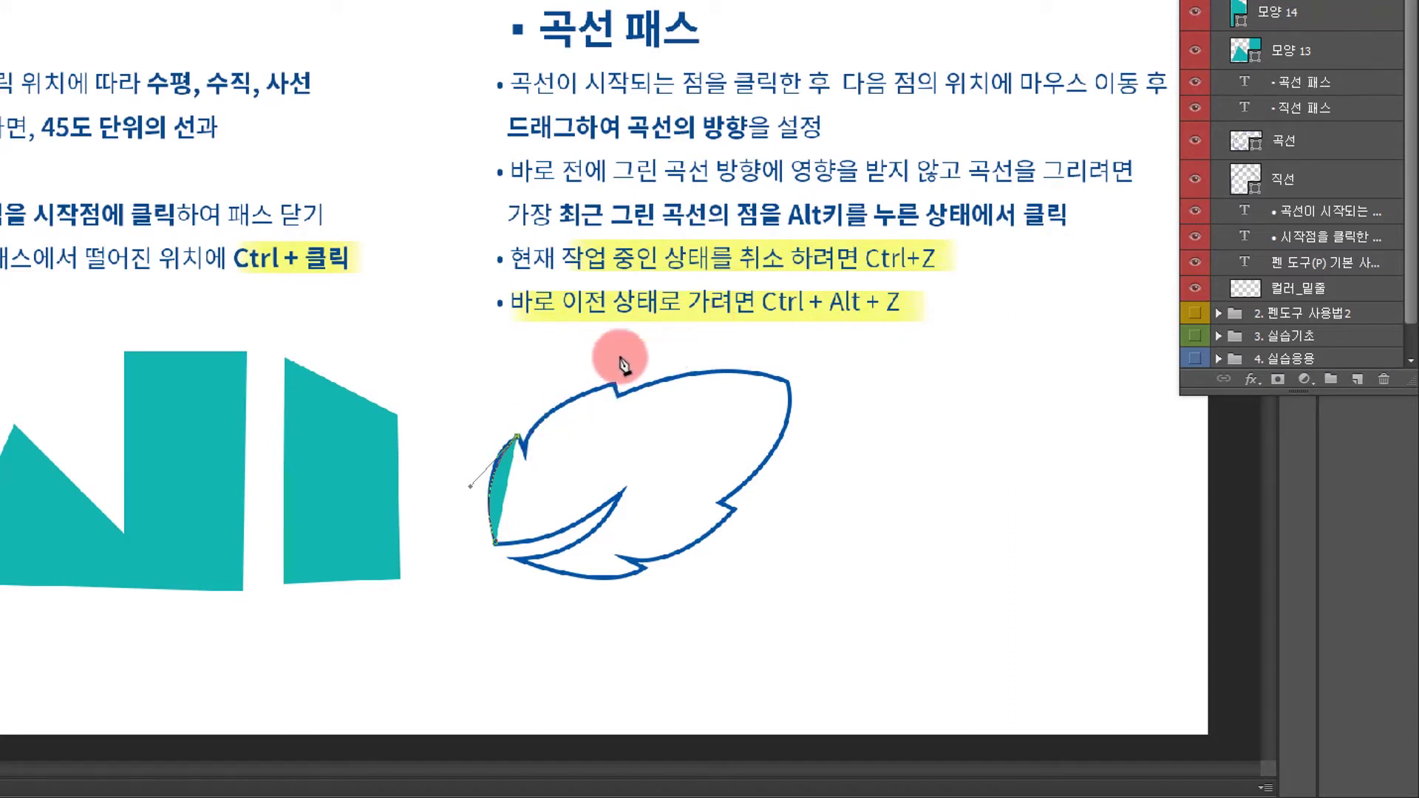
left_click(526, 460)
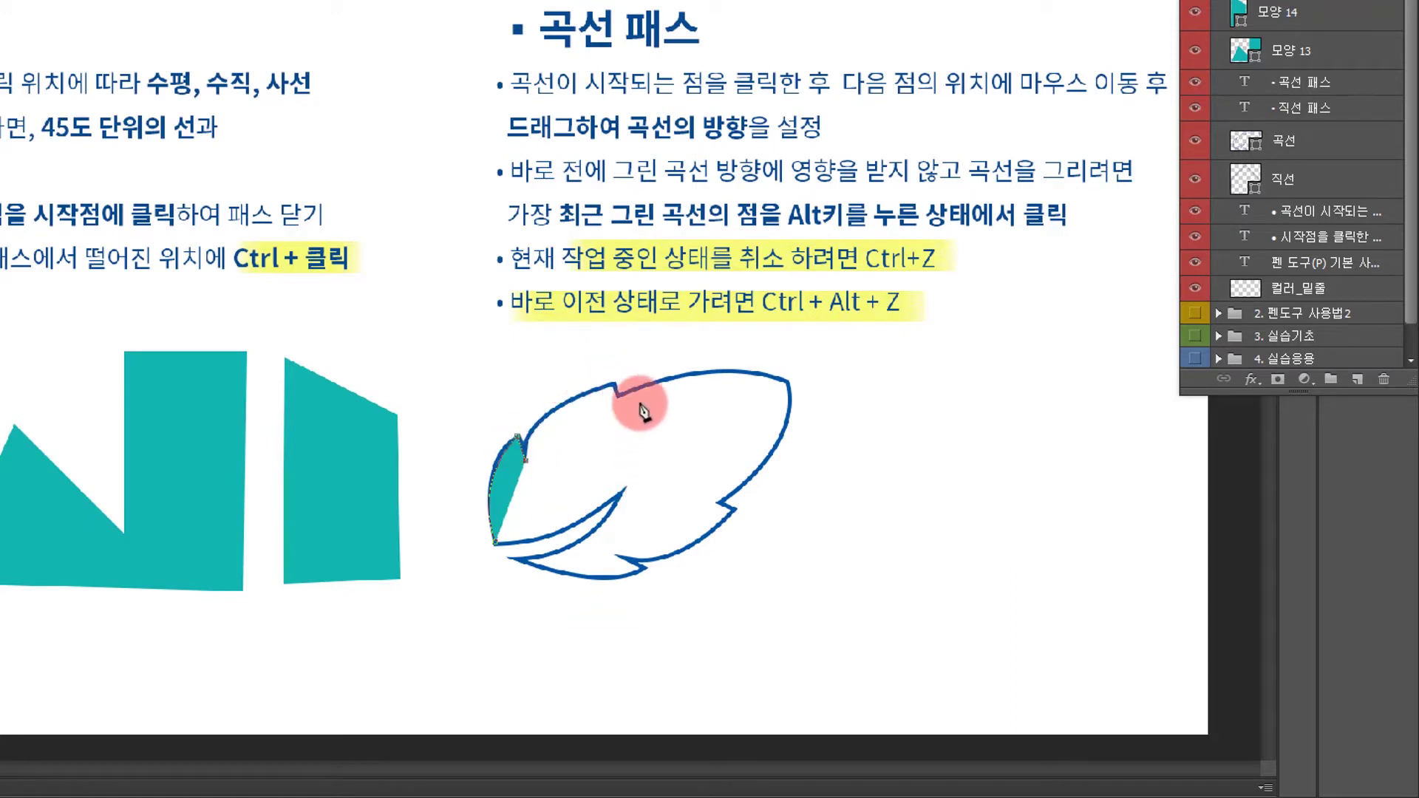
left_click_drag(614, 386, 706, 367)
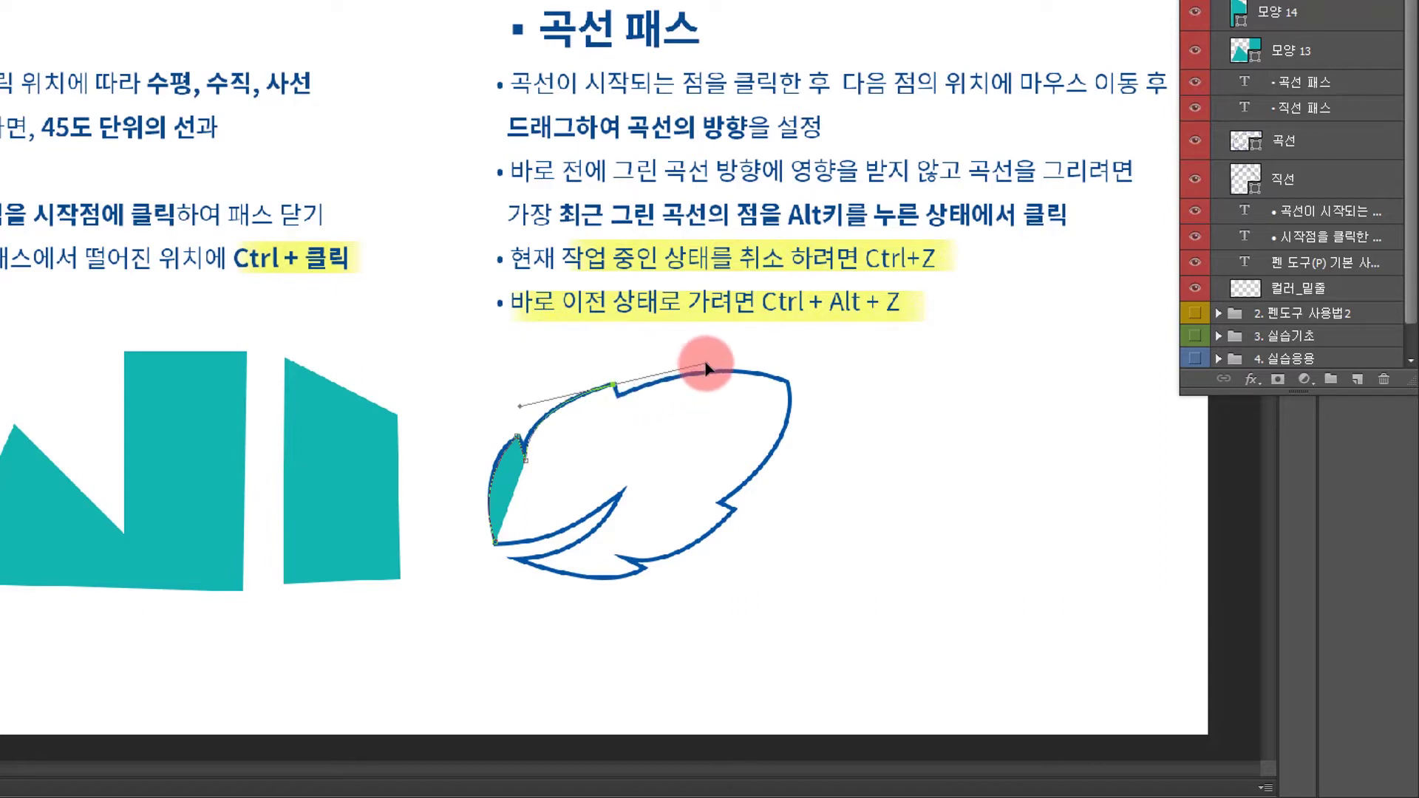
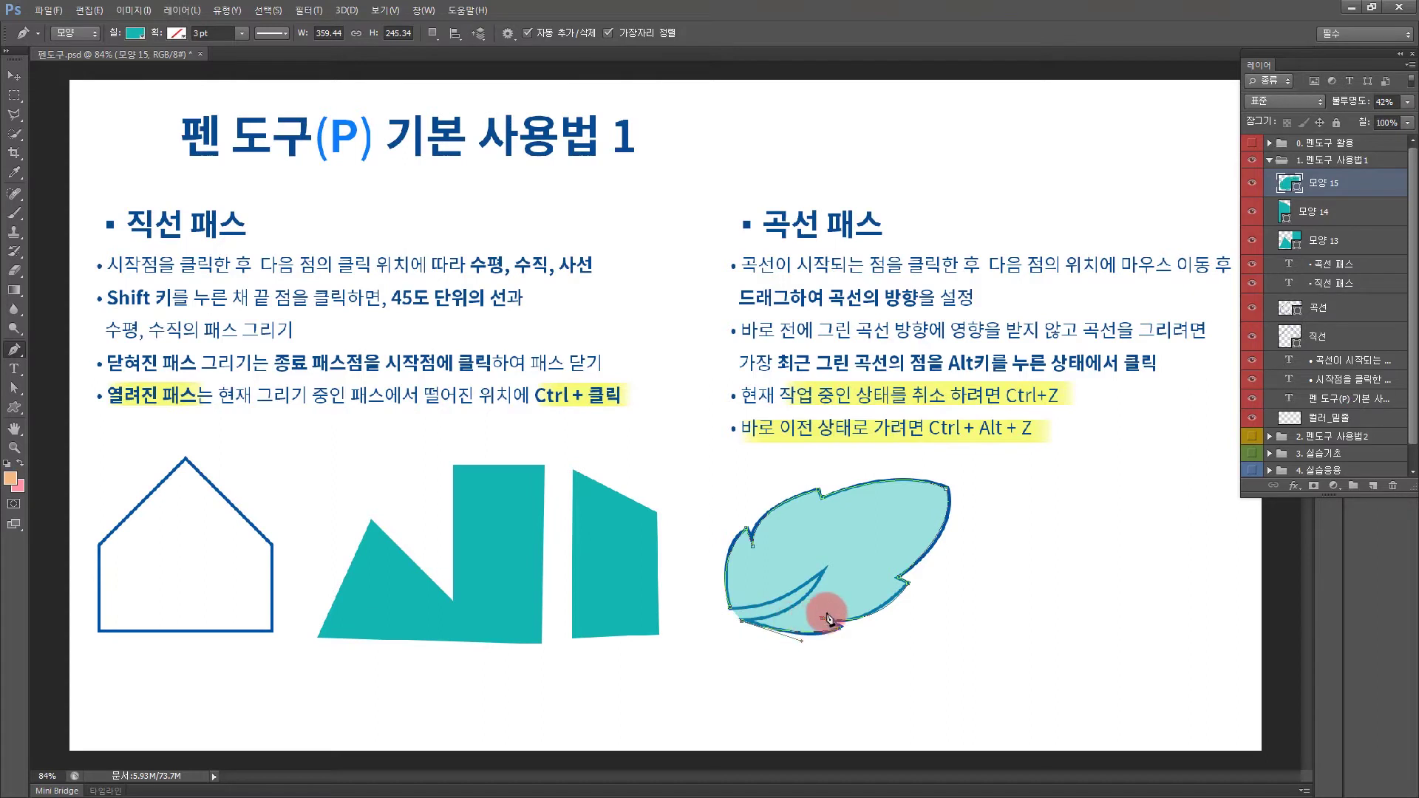
Step: Trace the curved slit to the leaf's inner point without a forward handle, and close the path with a curve at the leaf's base
left_click_drag(824, 569, 858, 510)
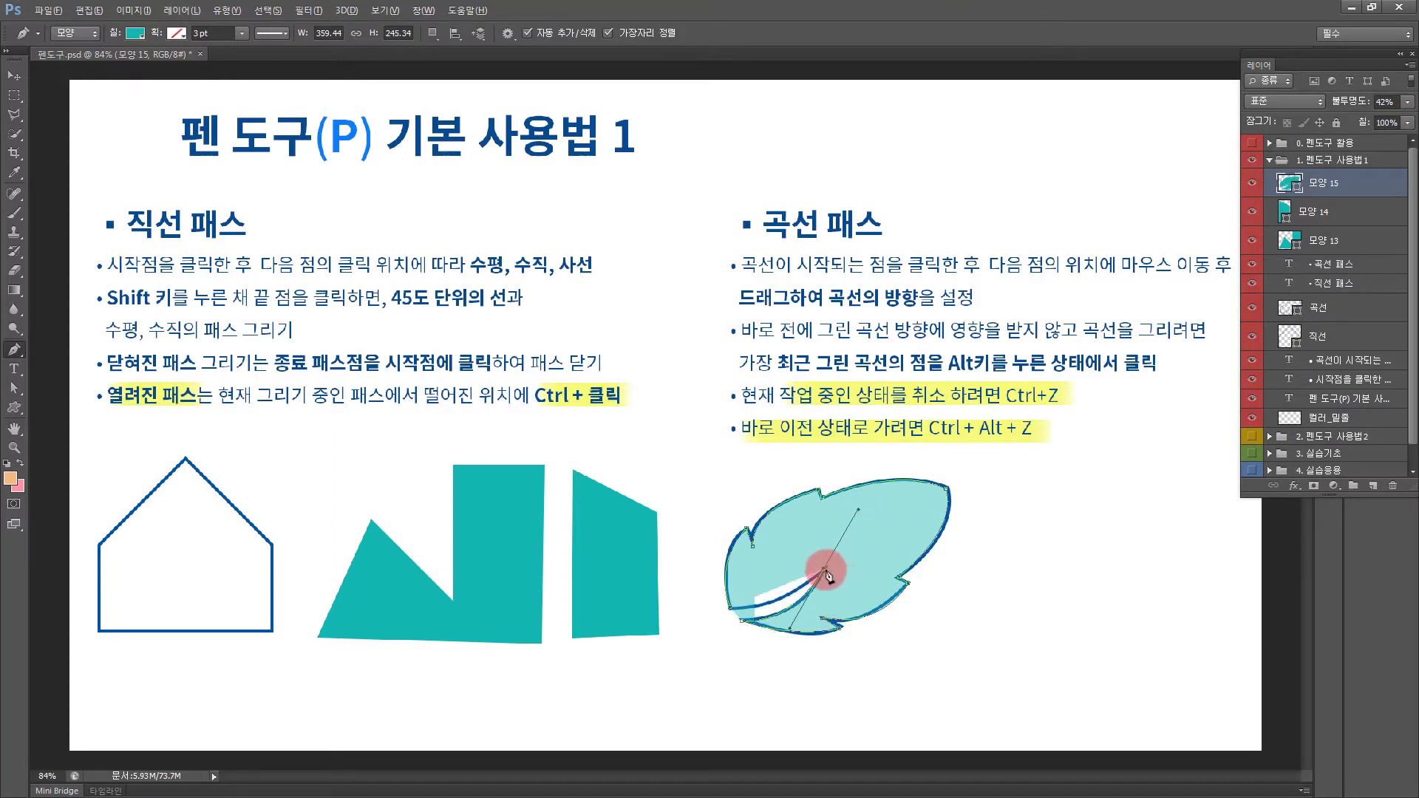
left_click(825, 570, "alt")
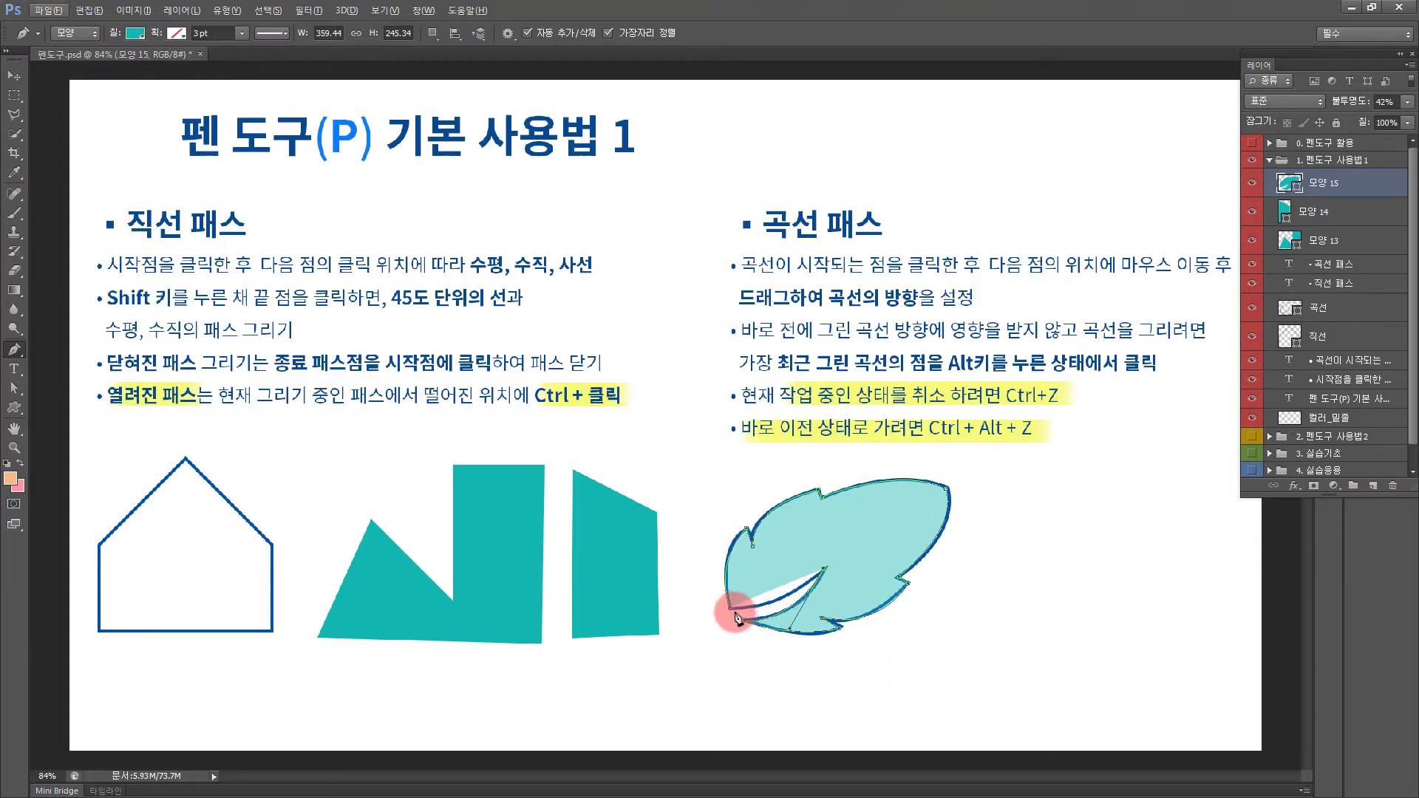
left_click(732, 613)
left_click_drag(732, 614, 680, 603)
left_click(1017, 674, "ctrl")
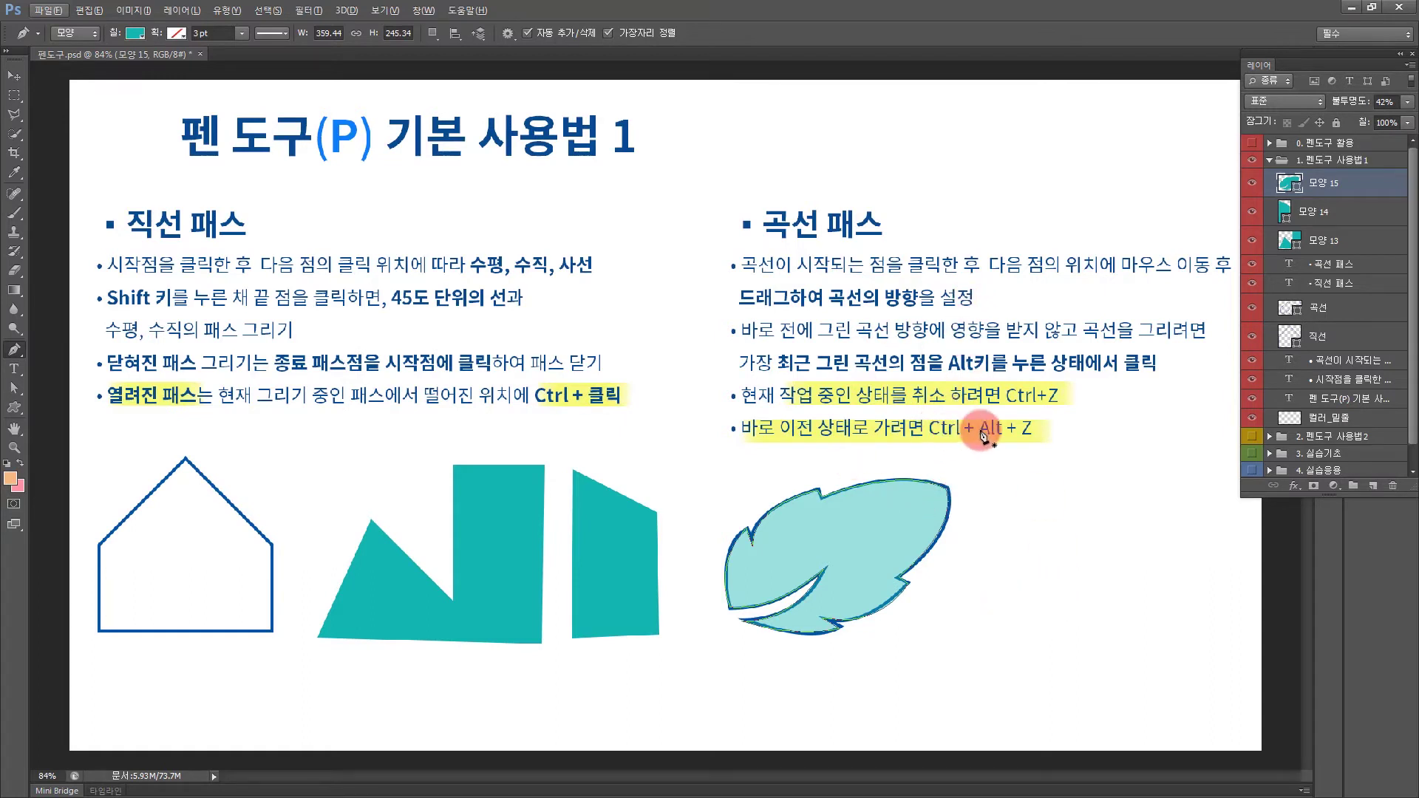
Step: Draw a four-point straight-edged practice shape beside the leaf, about 352 px wide and 324 px high, and undo its last point
left_click(910, 681)
left_click(1014, 507)
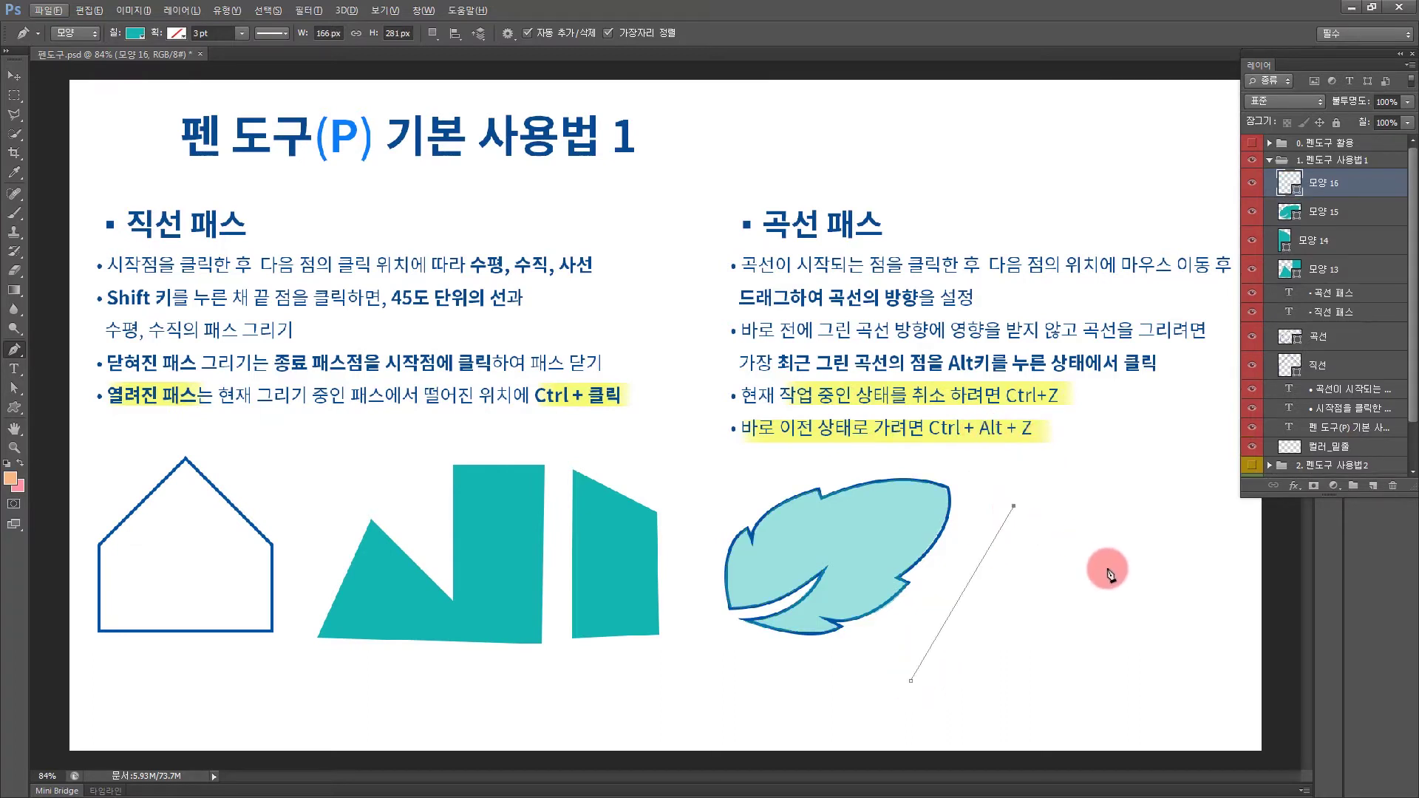
left_click(1128, 599)
left_click(1081, 708)
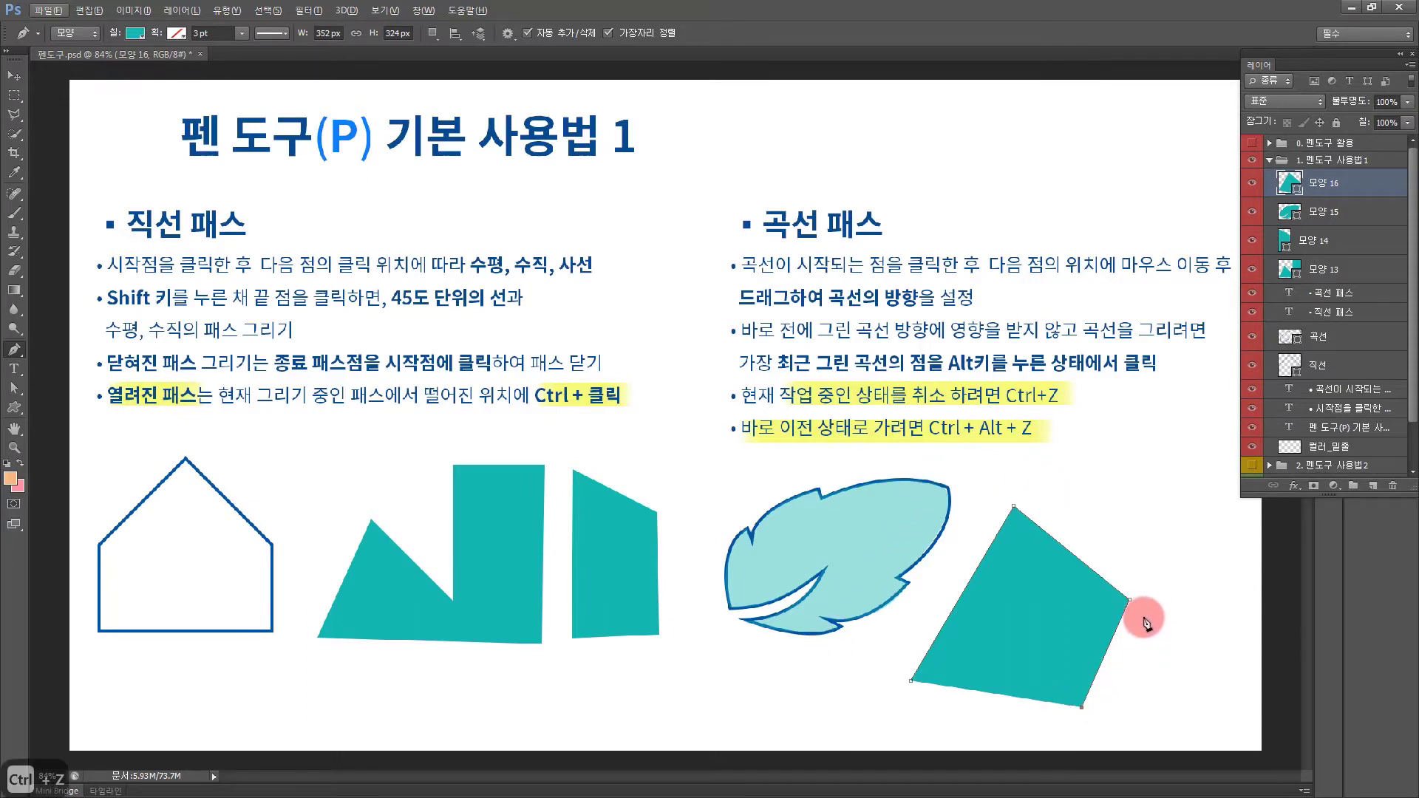
key("ctrl+z")
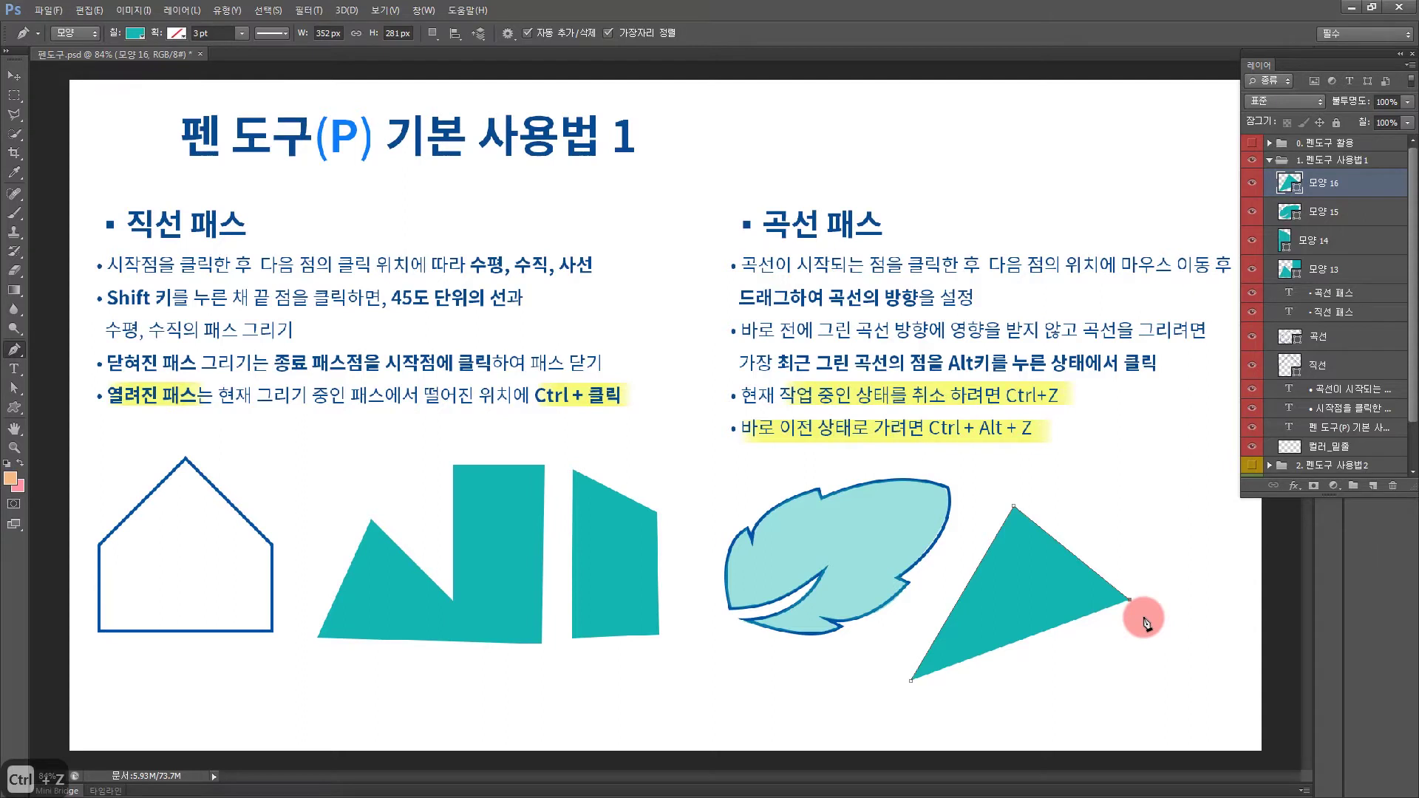
Step: Extend the practice shape with three more straight-edged points, making it about 470 px wide and 326 px high
left_click(1044, 707)
left_click(1184, 703)
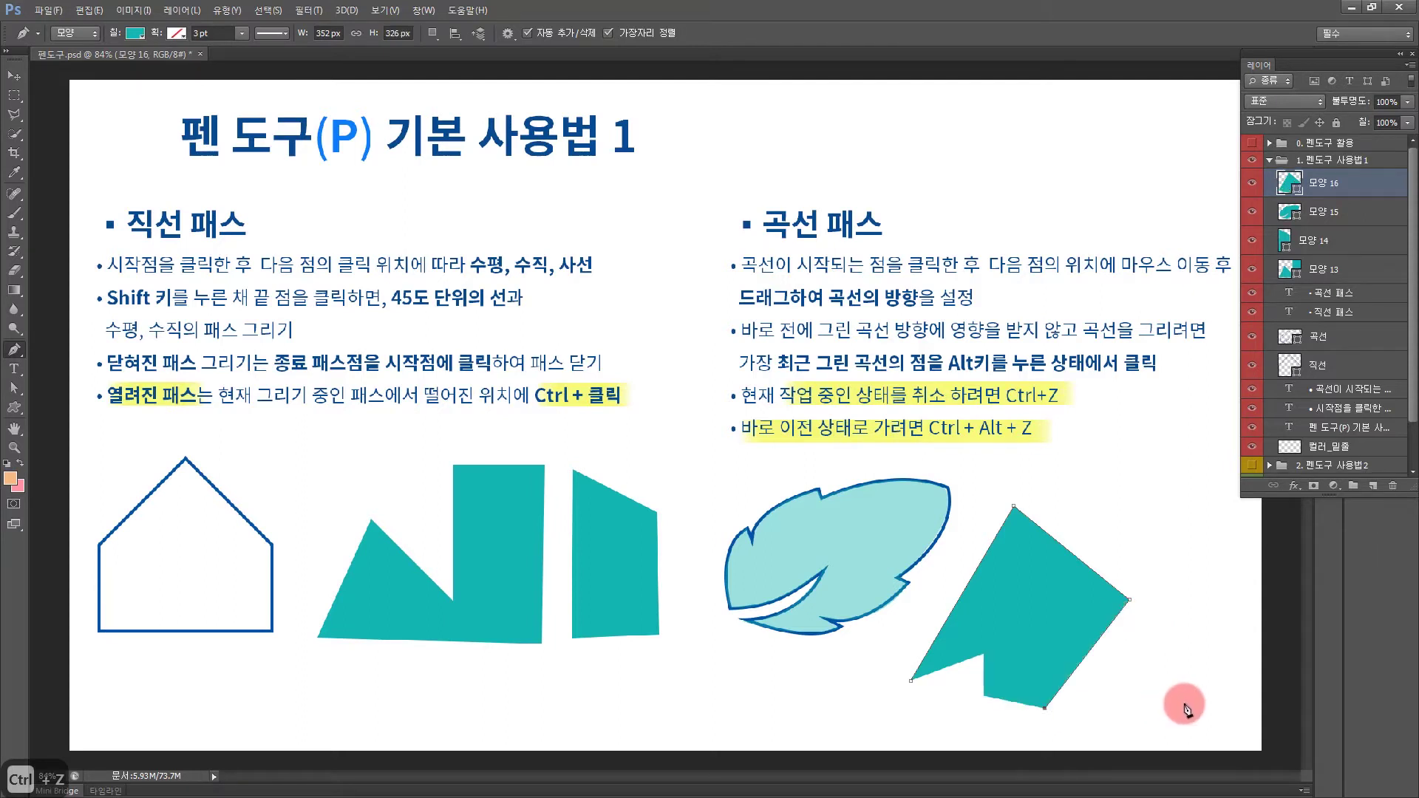
left_click(1203, 561)
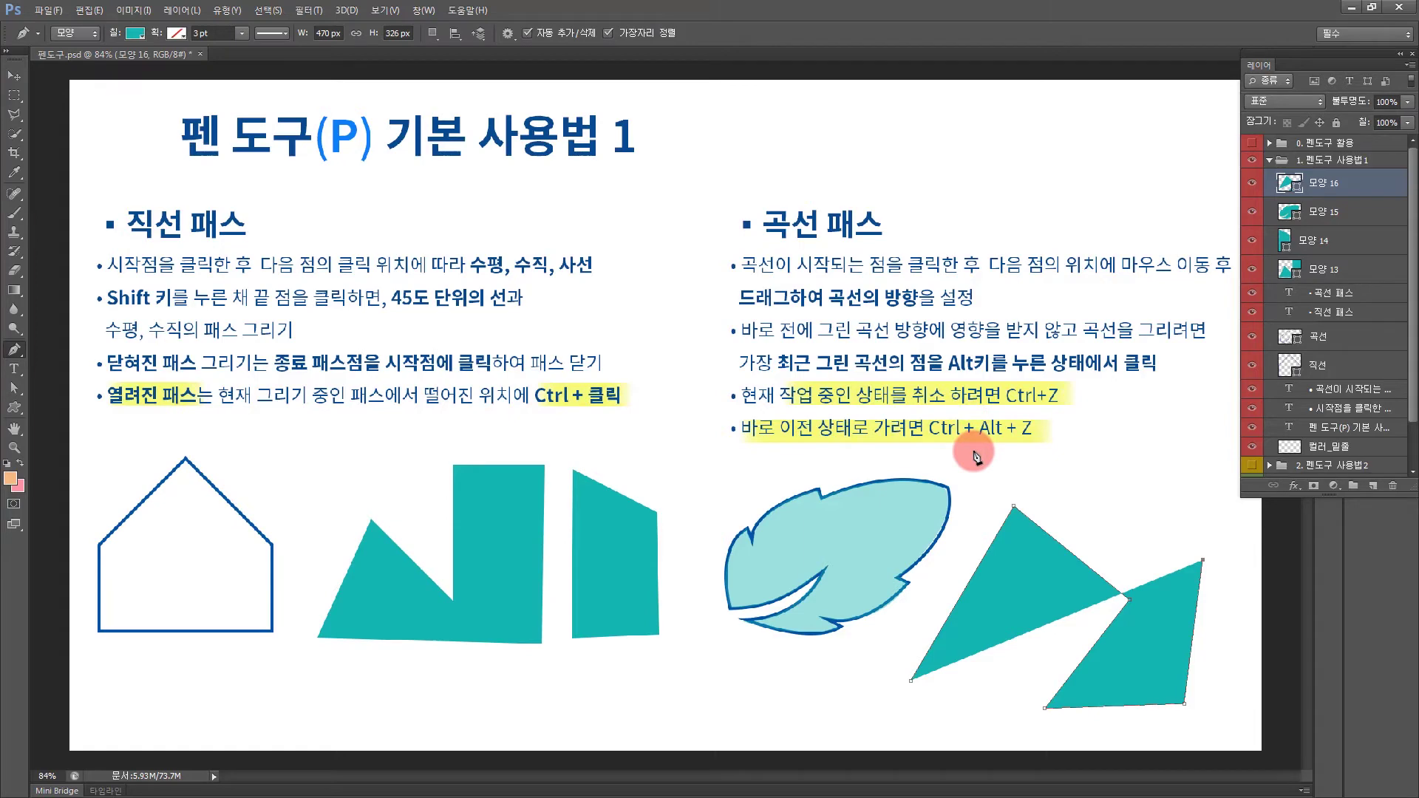
Step: Step back through the history past the three added points and delete the rest of the practice shape
key("ctrl+alt+z")
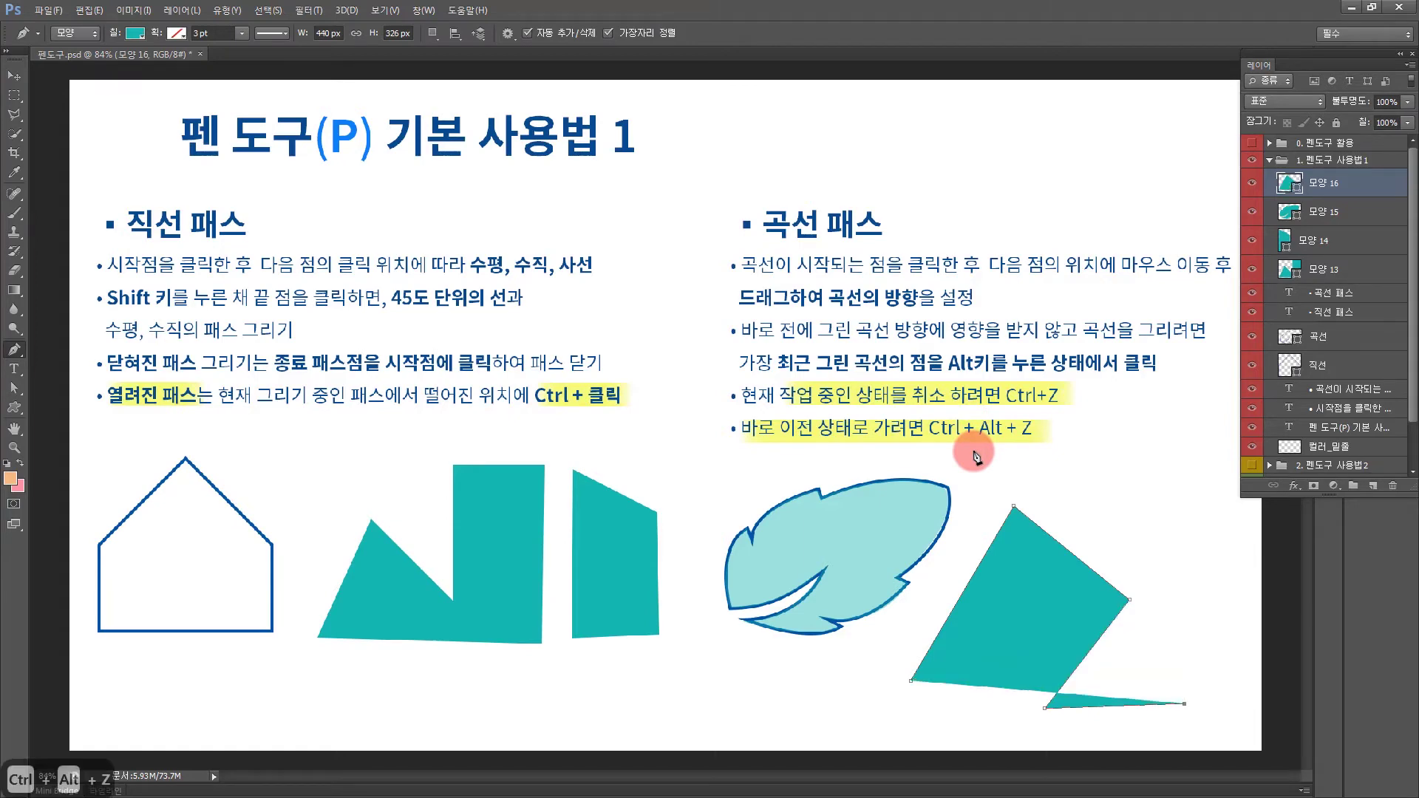
key("ctrl+alt+z")
key("ctrl+alt+z")
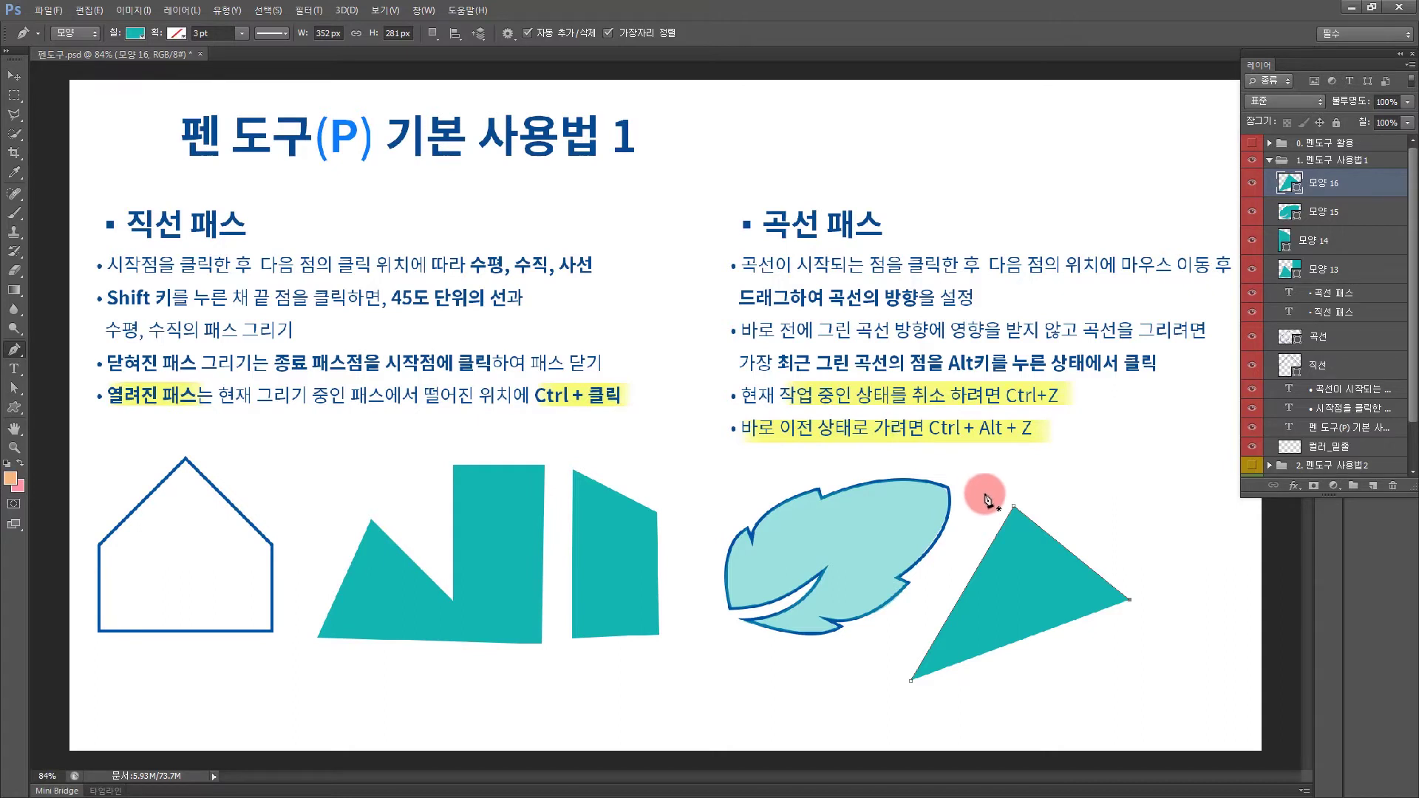
key("Delete")
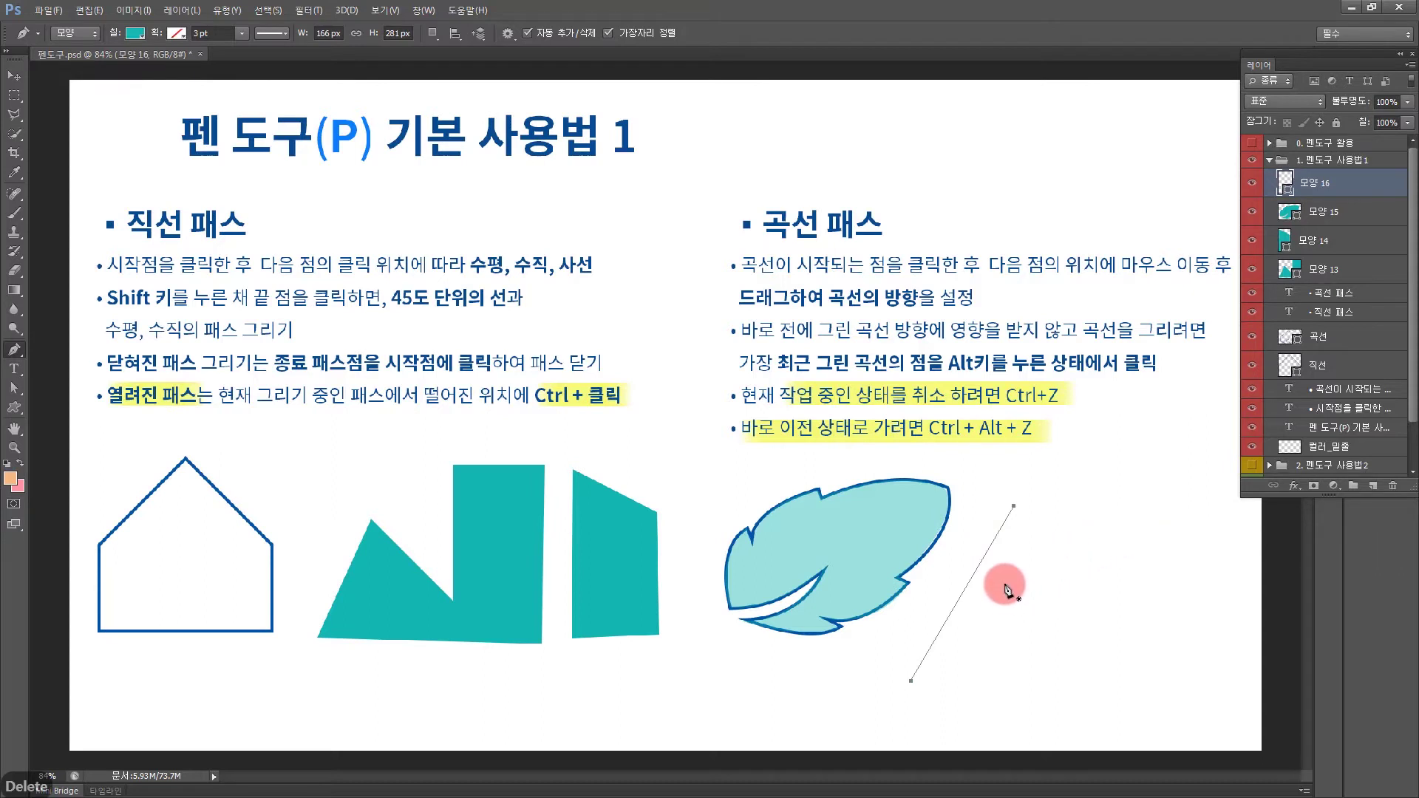
key("Delete")
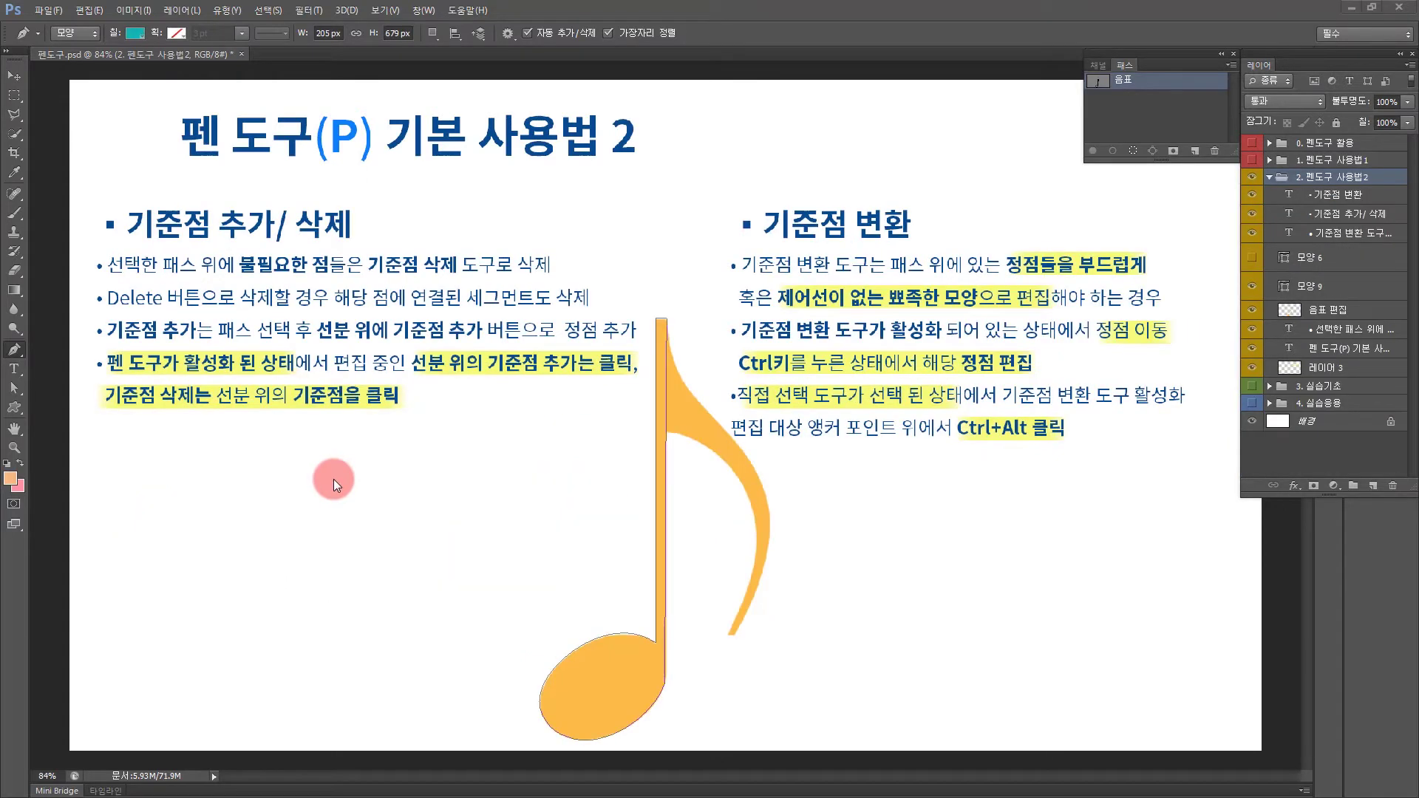
Step: Show the note path's anchor points with the Direct Selection tool and activate the Add Anchor Point tool
left_click(19, 349)
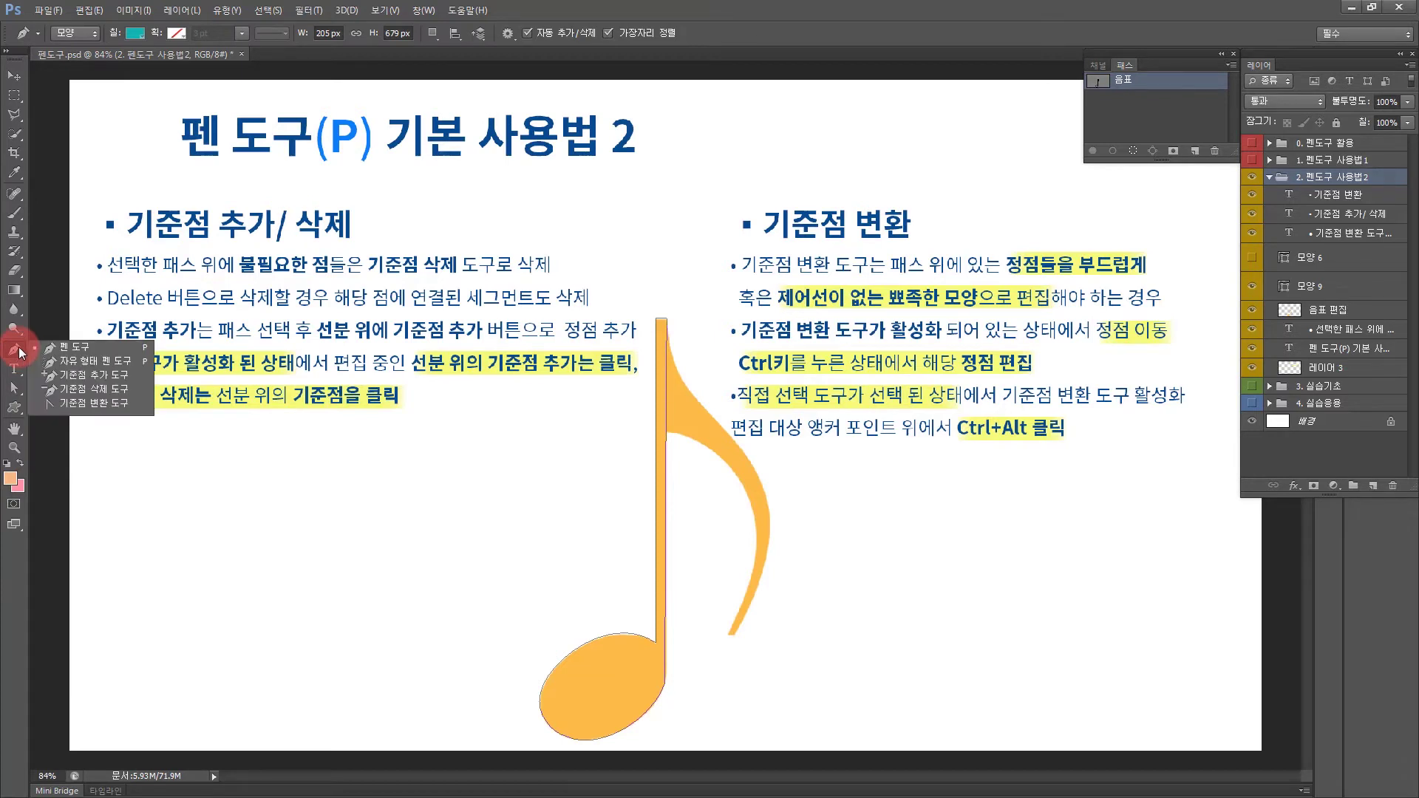
left_click(108, 375)
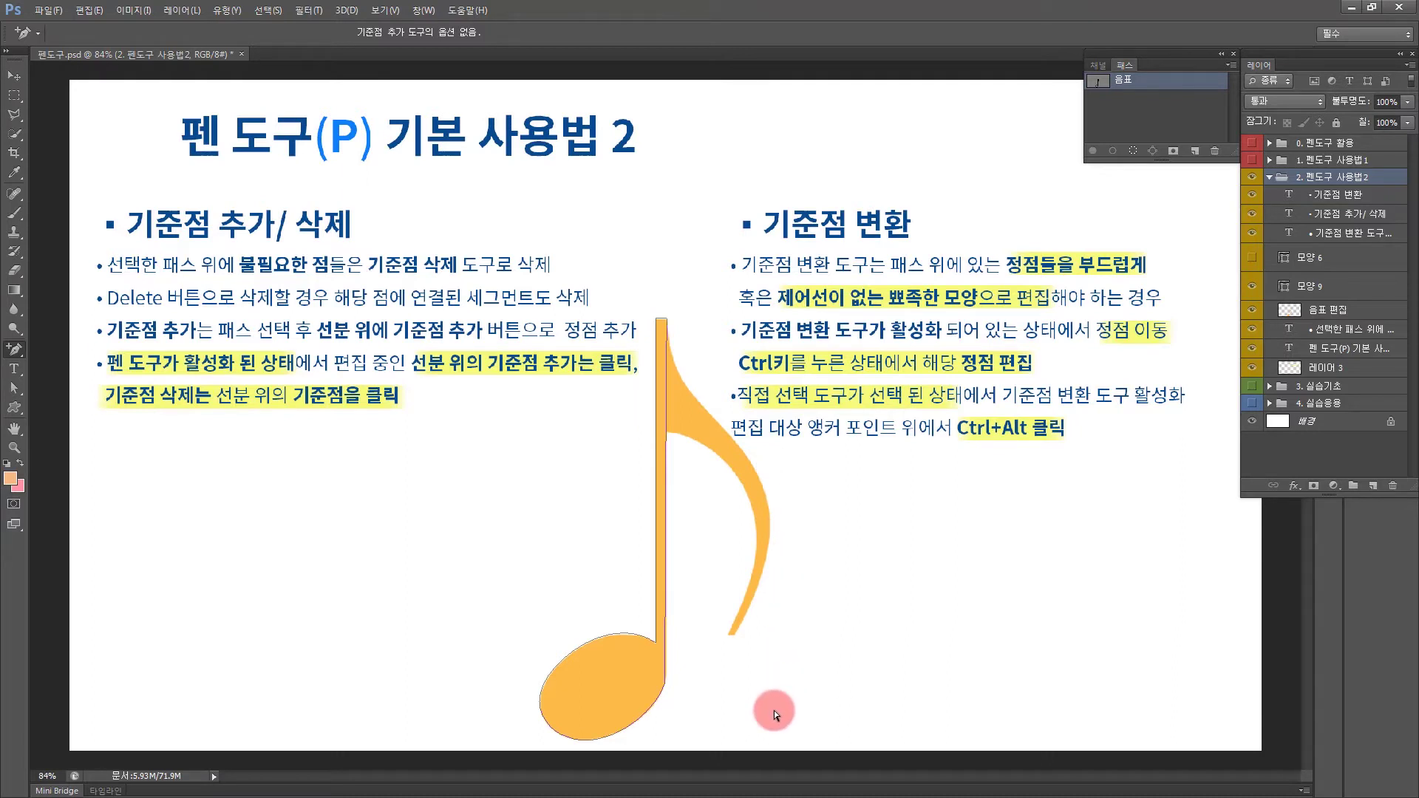
left_click(15, 387)
left_click_drag(635, 440, 810, 769)
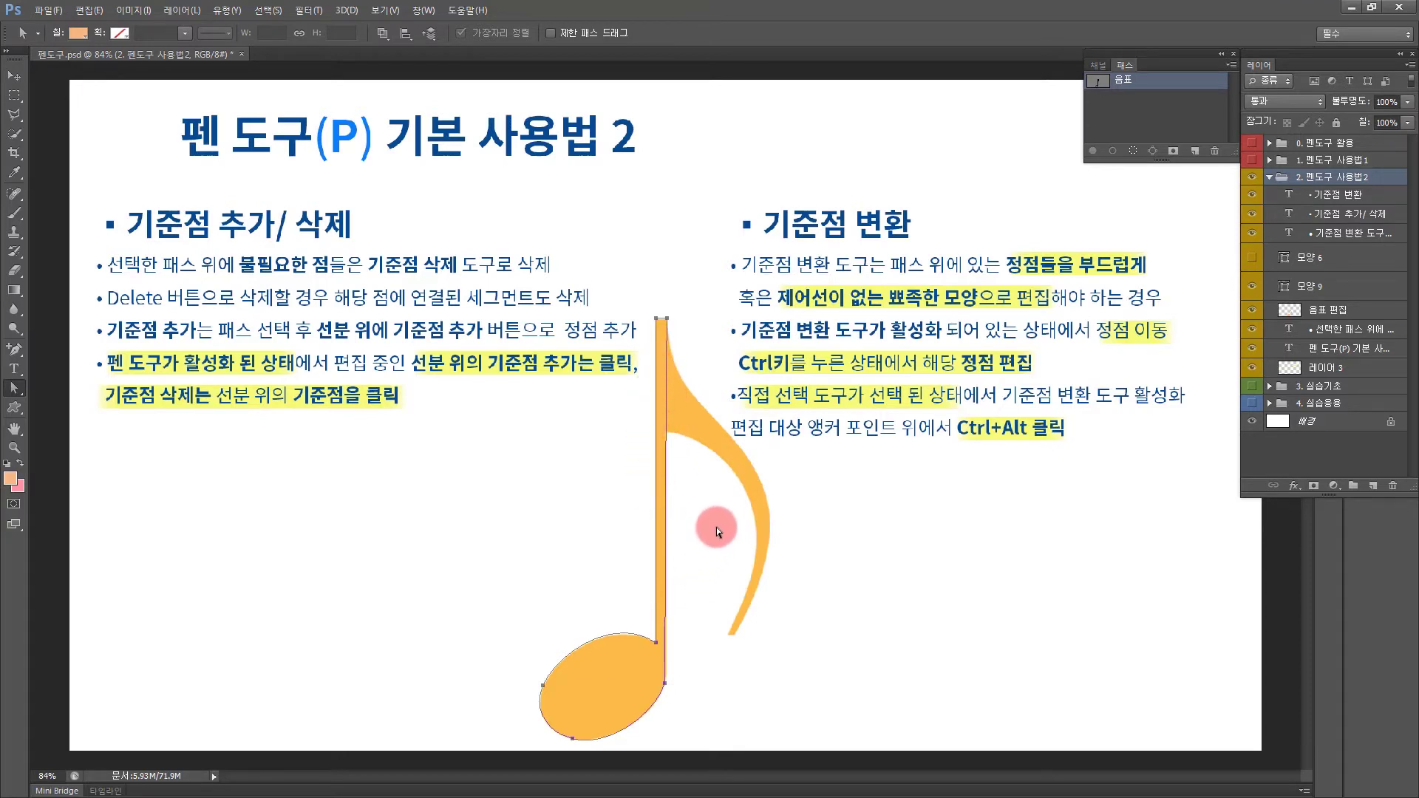
left_click(13, 350)
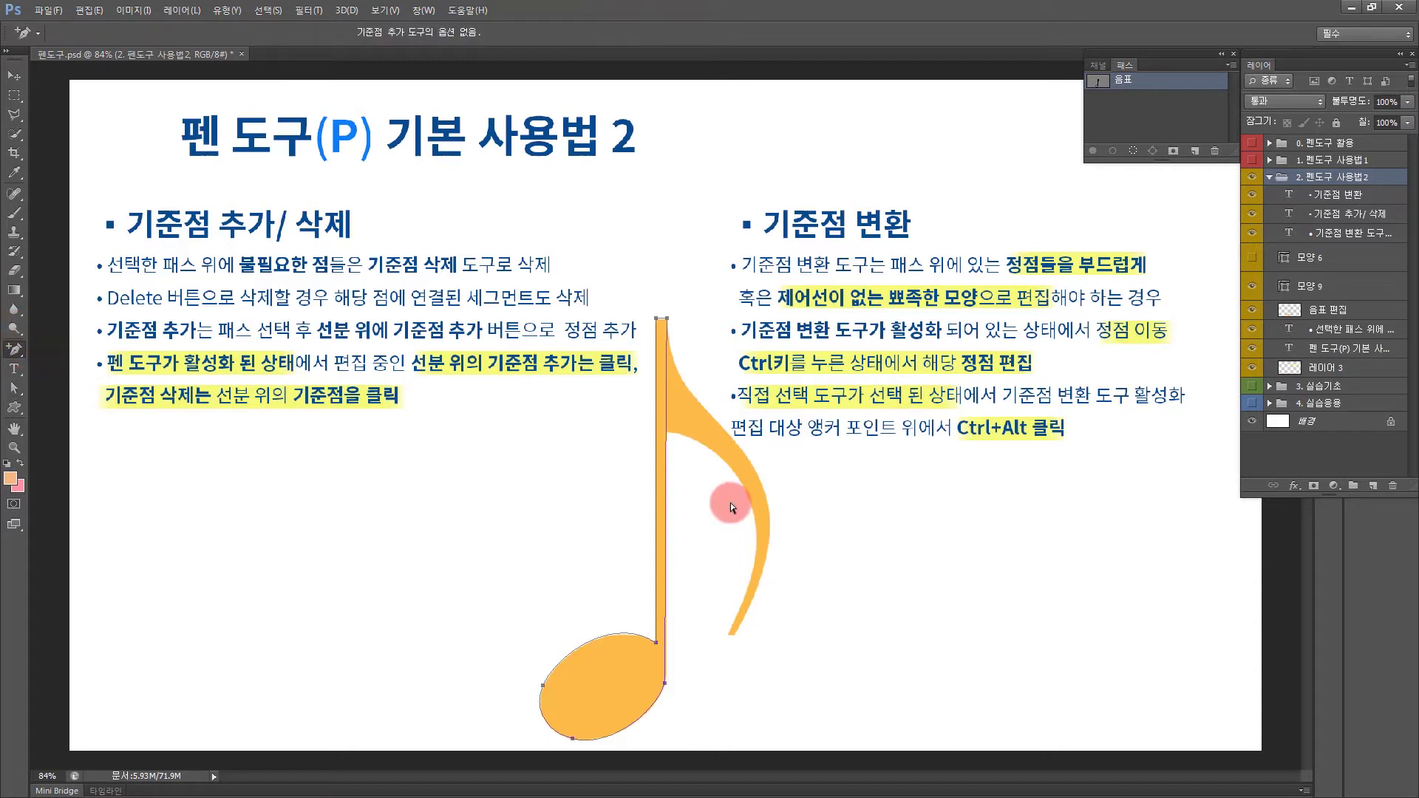
Step: Try to form the note's flag by pulling out a single added anchor point from the stem's edge, and undo it
left_click(666, 395)
left_click_drag(665, 397, 793, 496)
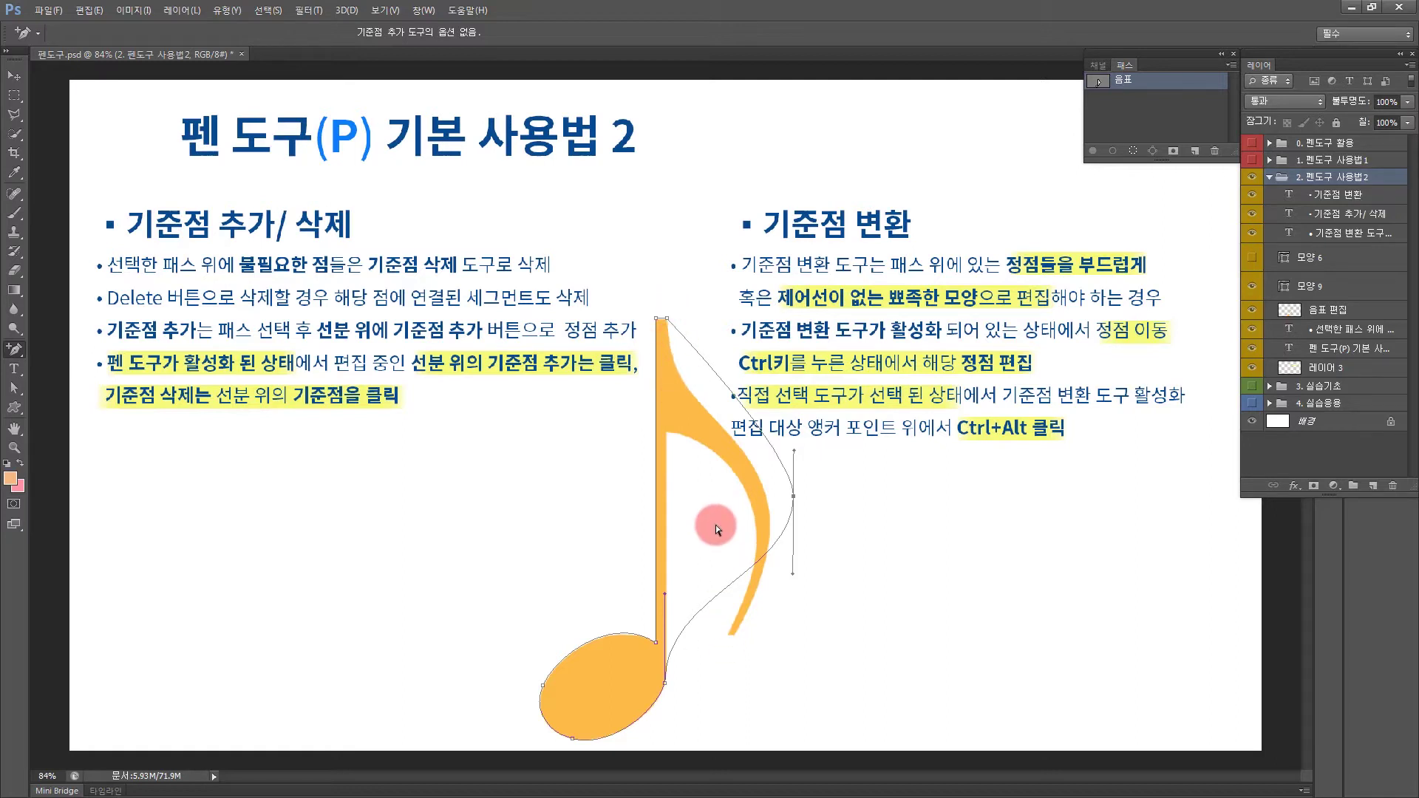
key("ctrl+z")
key("ctrl+z")
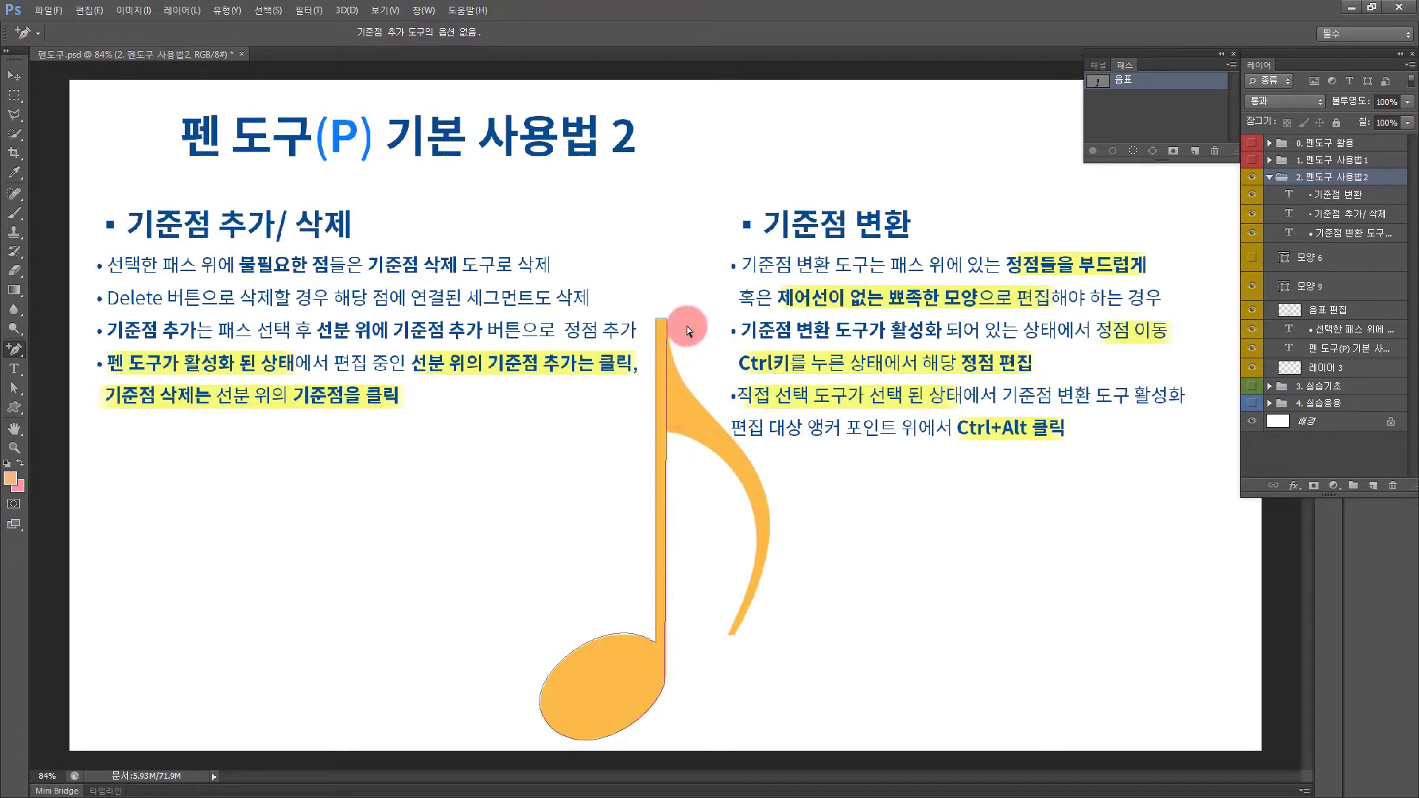
Step: Add three anchor points along the stem's edge where the flag attaches, and move the middle one to the flag's tip
left_click(667, 338)
left_click(667, 432)
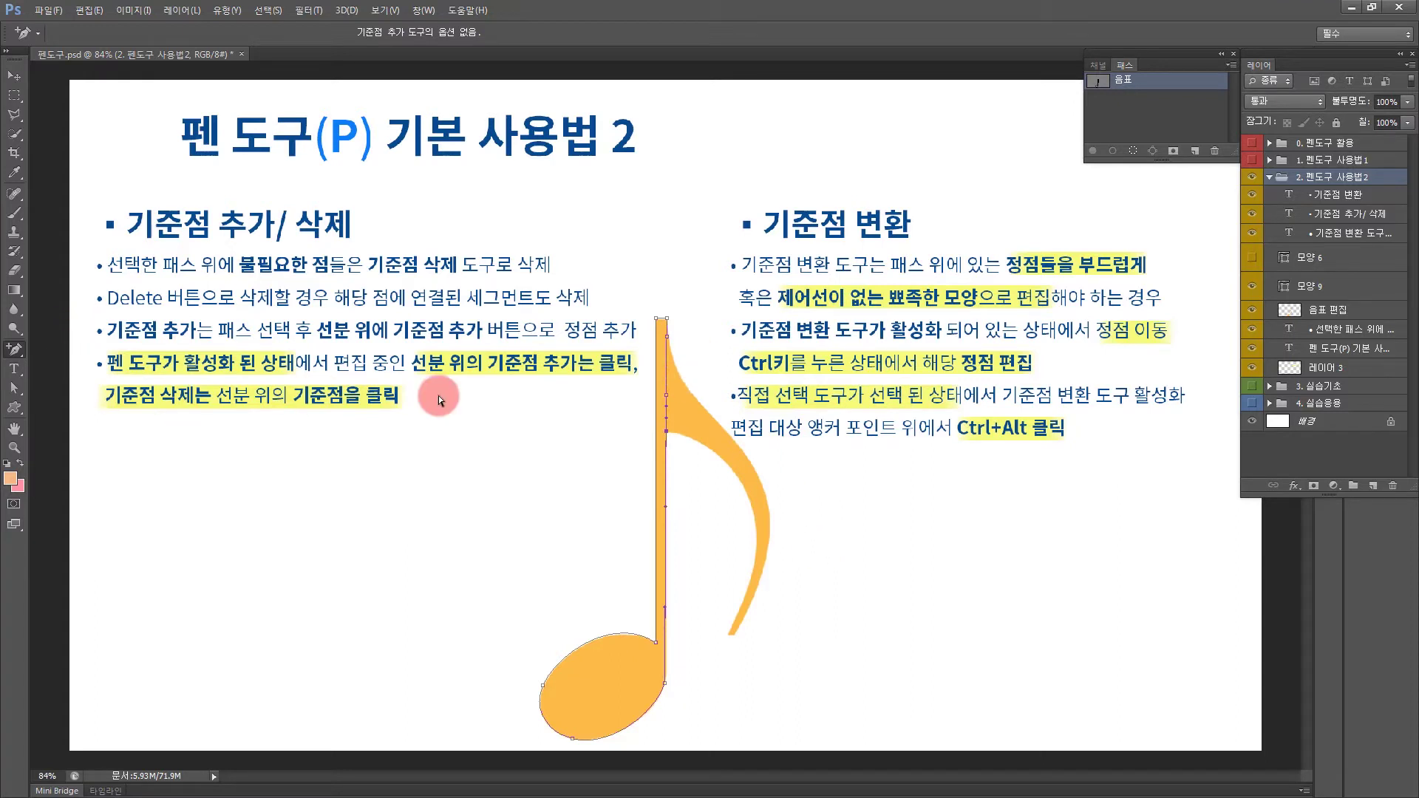
left_click(667, 404)
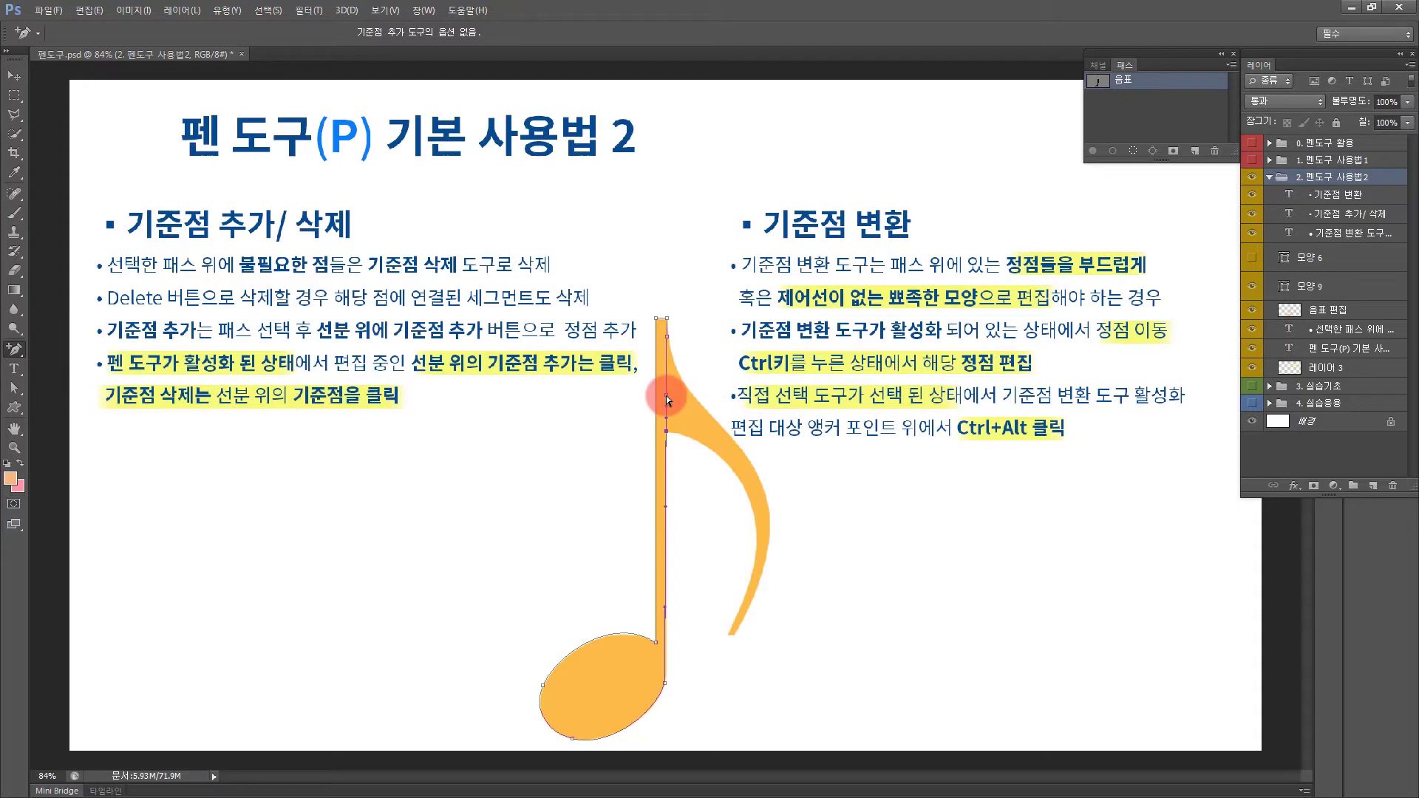
left_click_drag(690, 407, 843, 511)
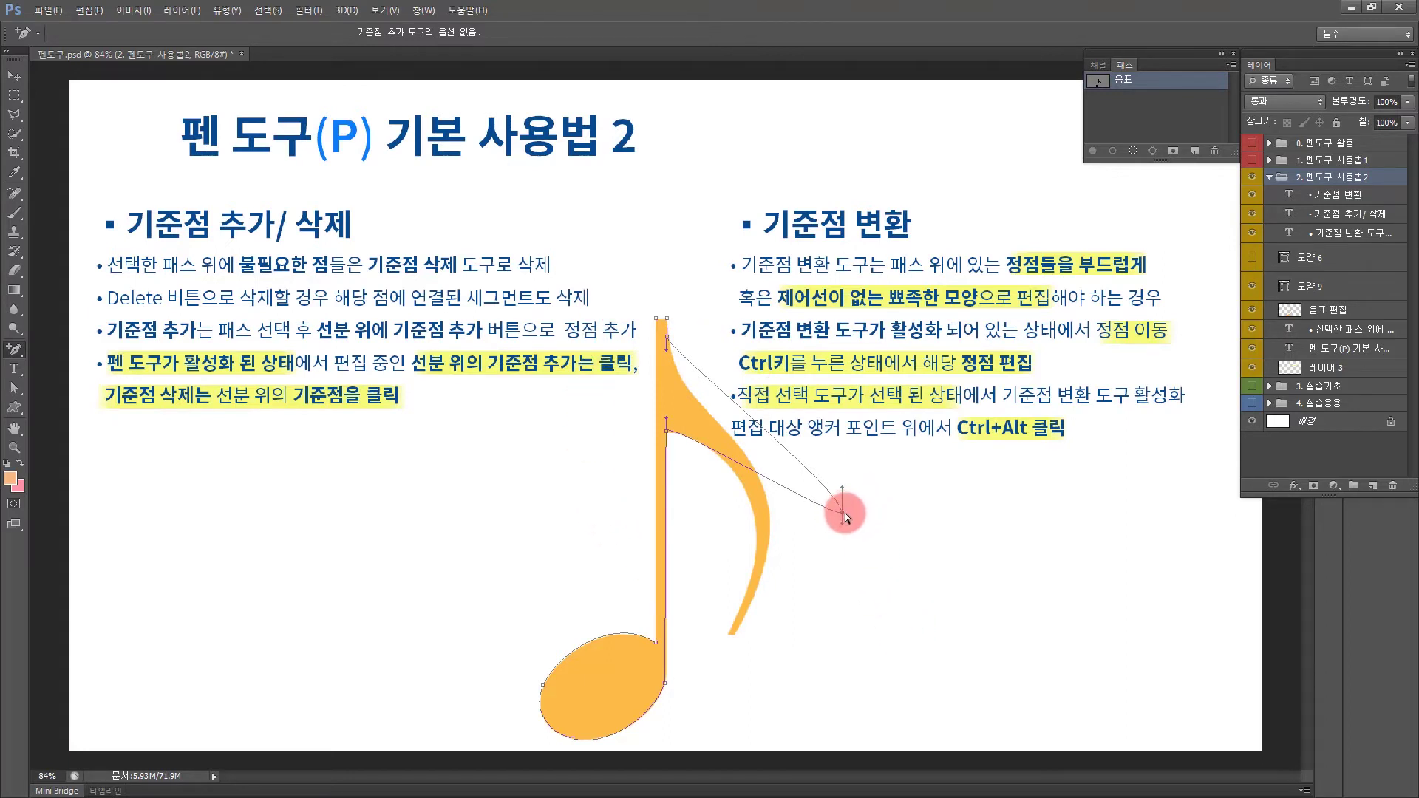
left_click_drag(843, 512, 732, 629)
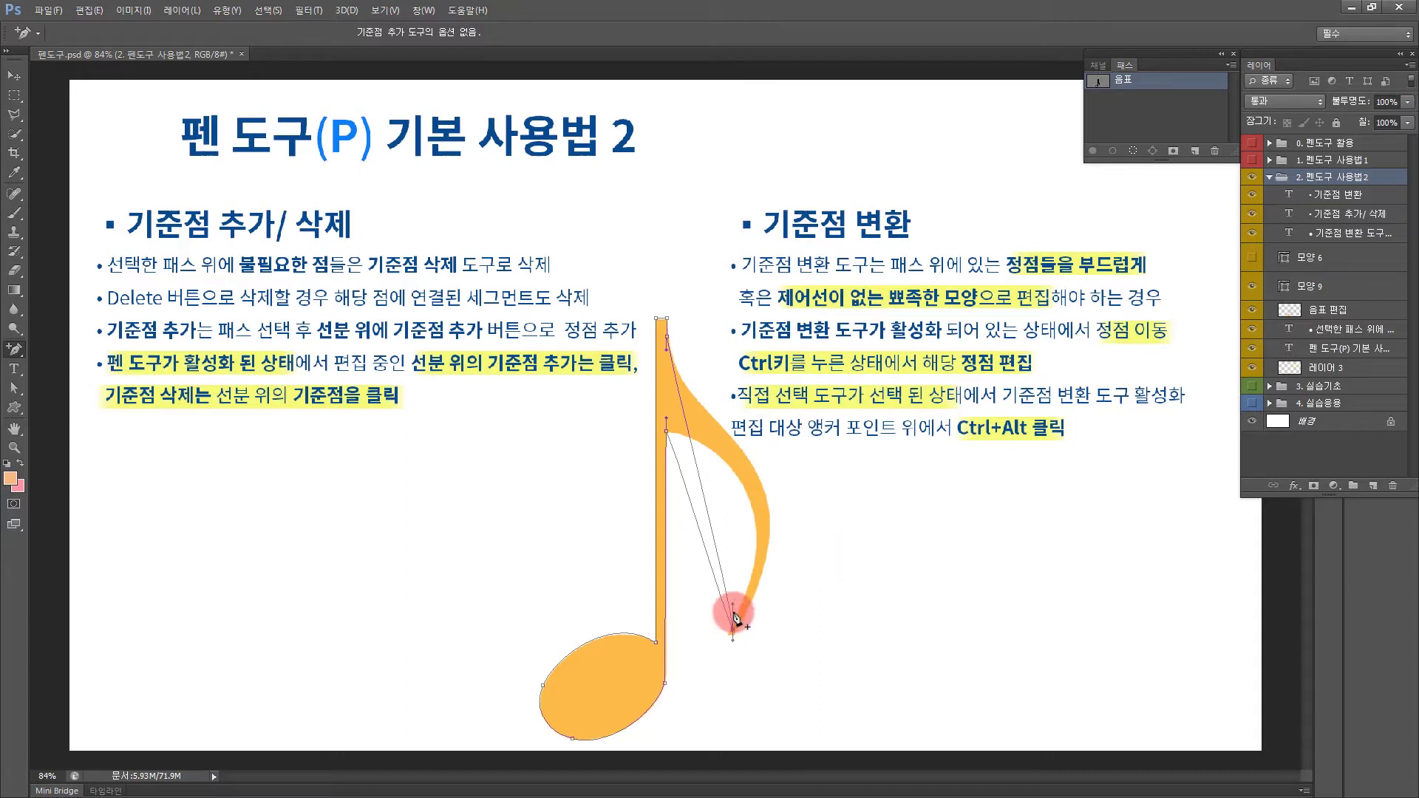
Step: Bend the path towards the flag's outer curve with the tip anchor's direction handle and reposition the anchor on the flag's tip
left_click_drag(734, 603, 844, 512)
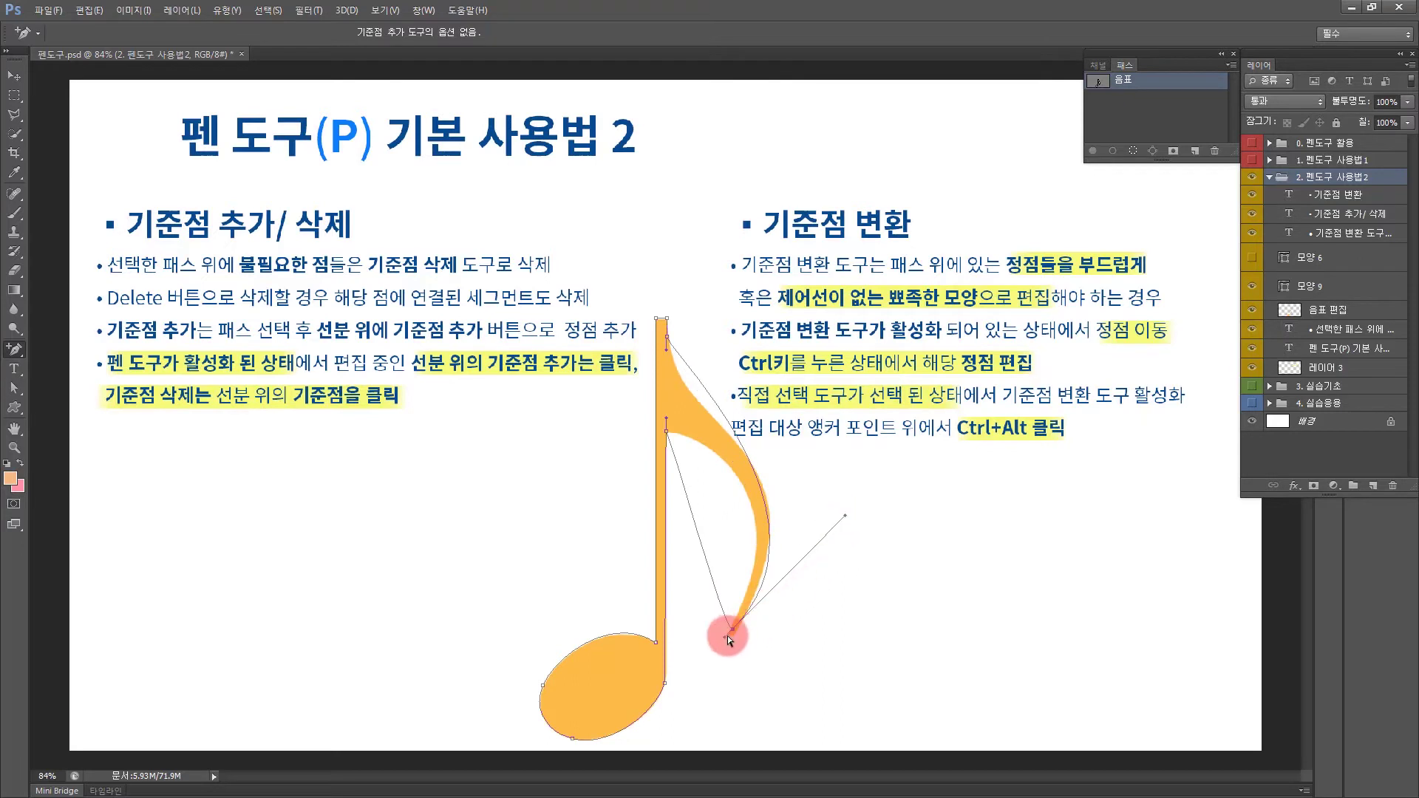
left_click_drag(727, 637, 729, 621)
mouse_move(721, 633)
left_mouse_down()
mouse_move(719, 651)
mouse_move(733, 634)
left_mouse_up()
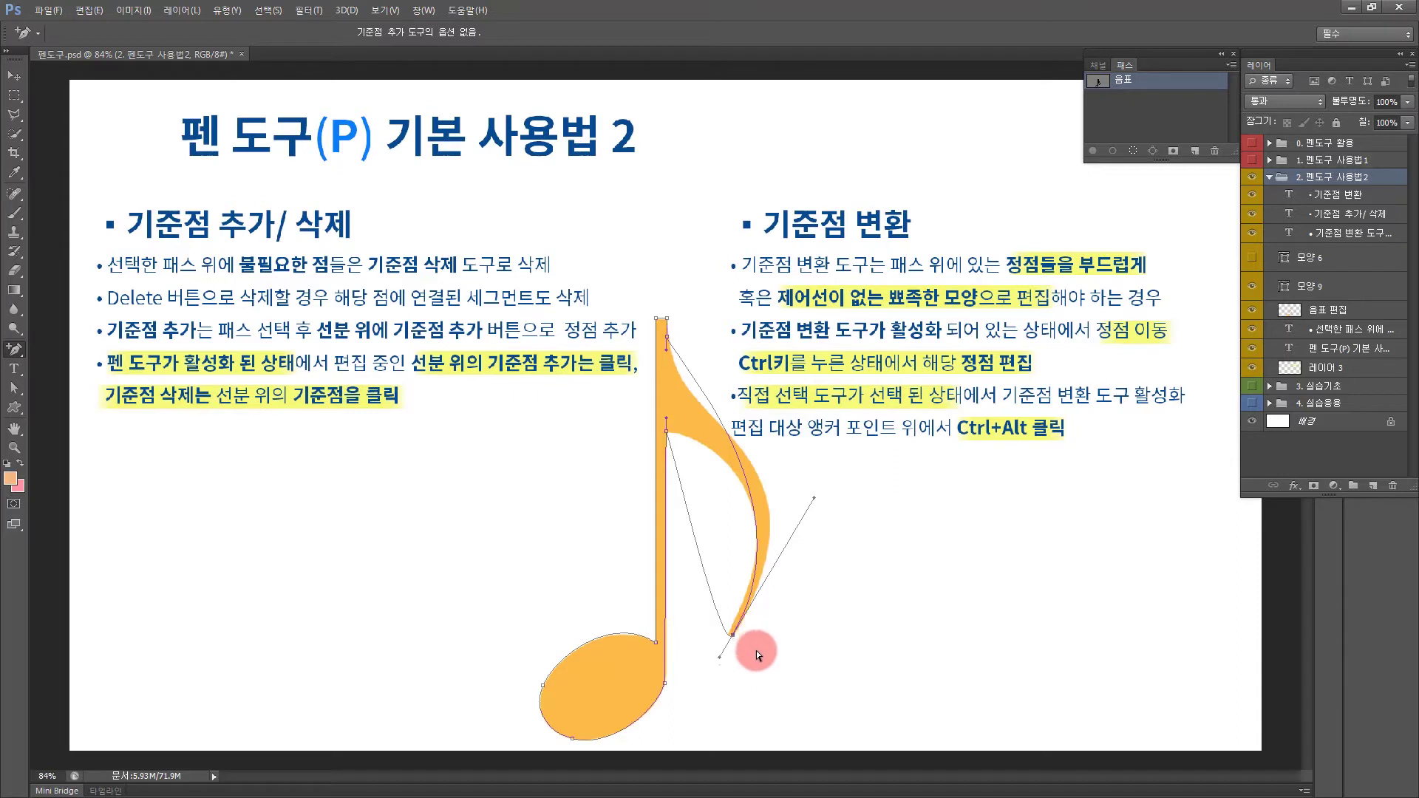
Step: Convert the flag-tip anchor to a corner point without direction handles using the Convert Point tool
left_click(734, 633, "alt")
left_click(15, 388)
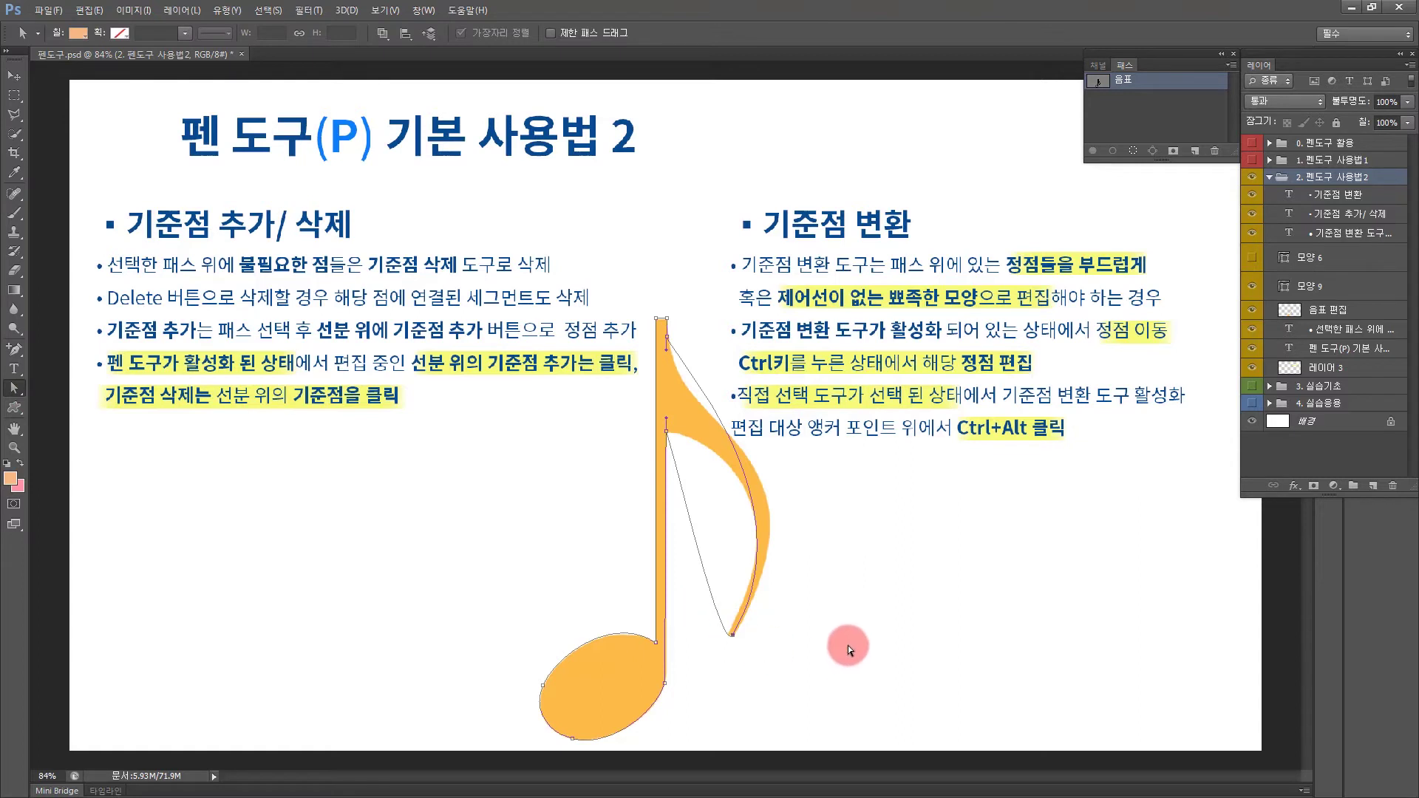
left_click(14, 349)
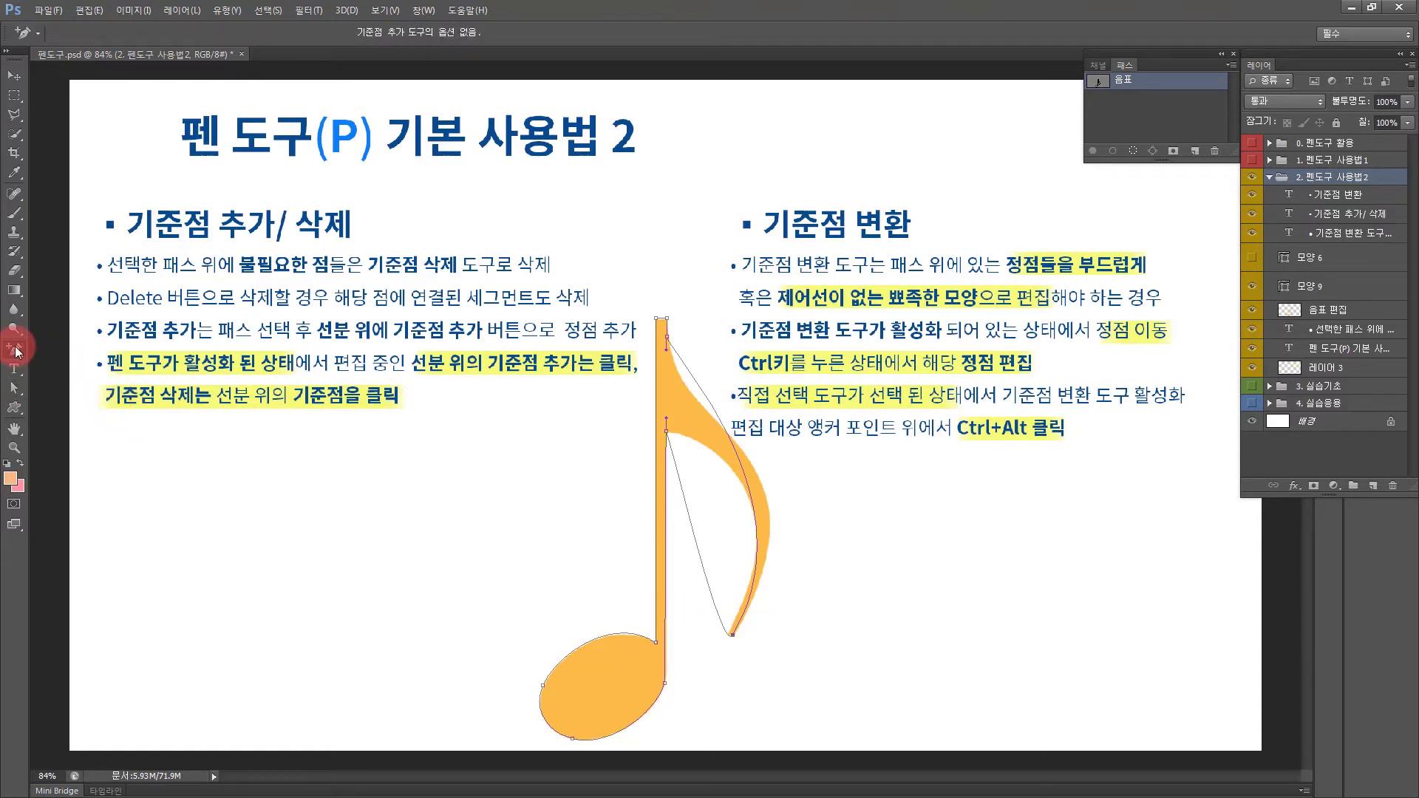
left_click_drag(15, 349, 57, 389)
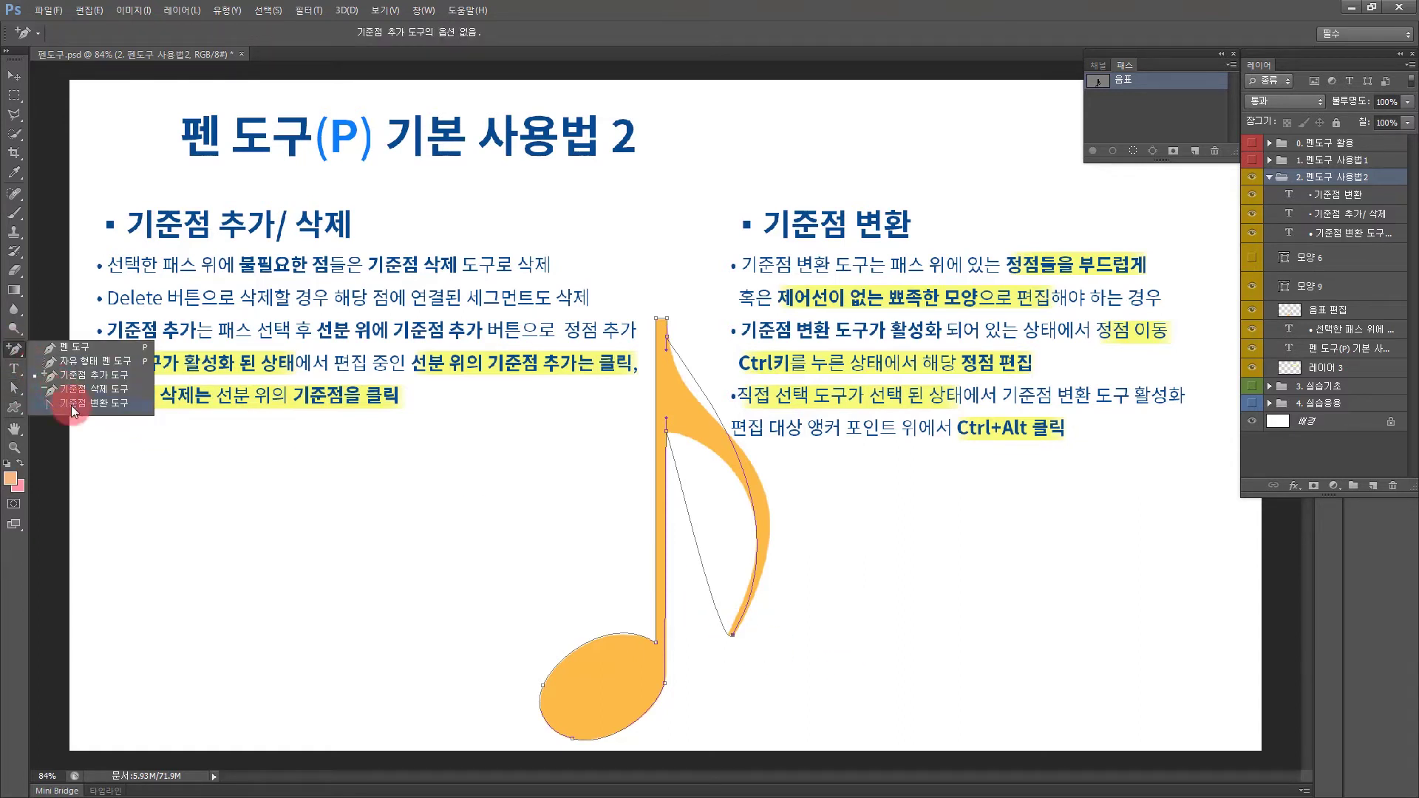
left_click_drag(77, 405, 77, 405)
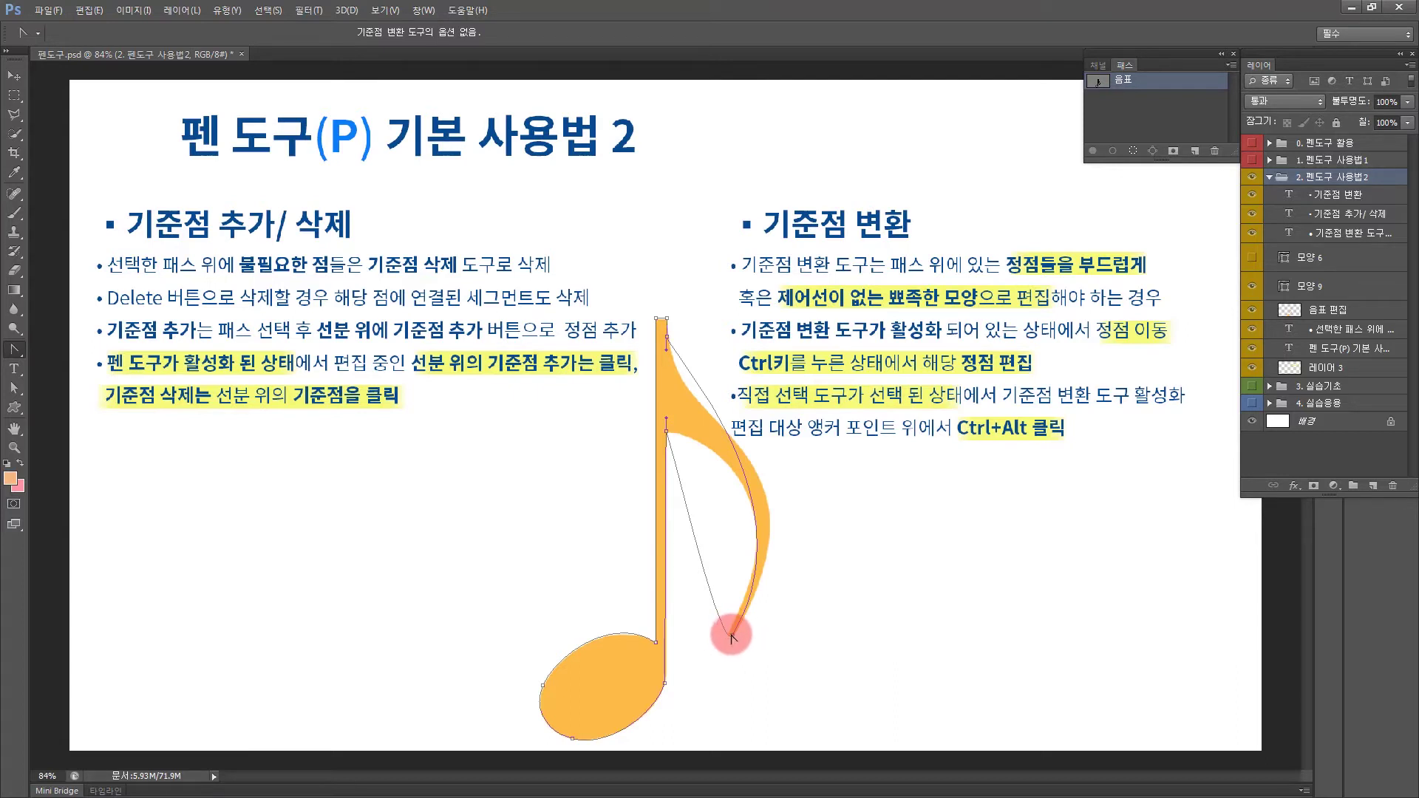
left_click(733, 635, "ctrl+alt")
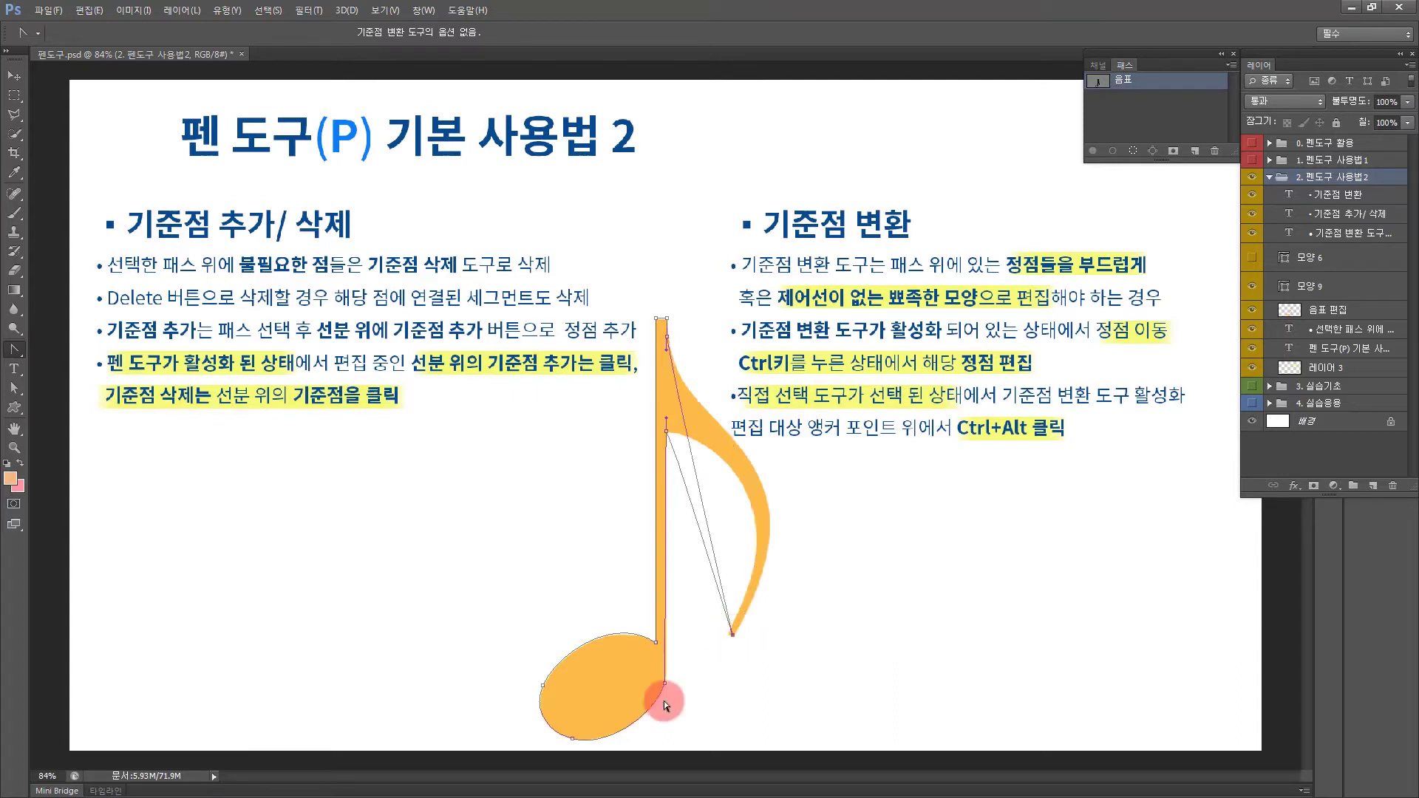
Step: Pull two independent direction handles out of the flag-tip anchor to curve the flag's outer and inner edges
left_click_drag(735, 638, 846, 450)
left_click_drag(706, 663, 811, 461)
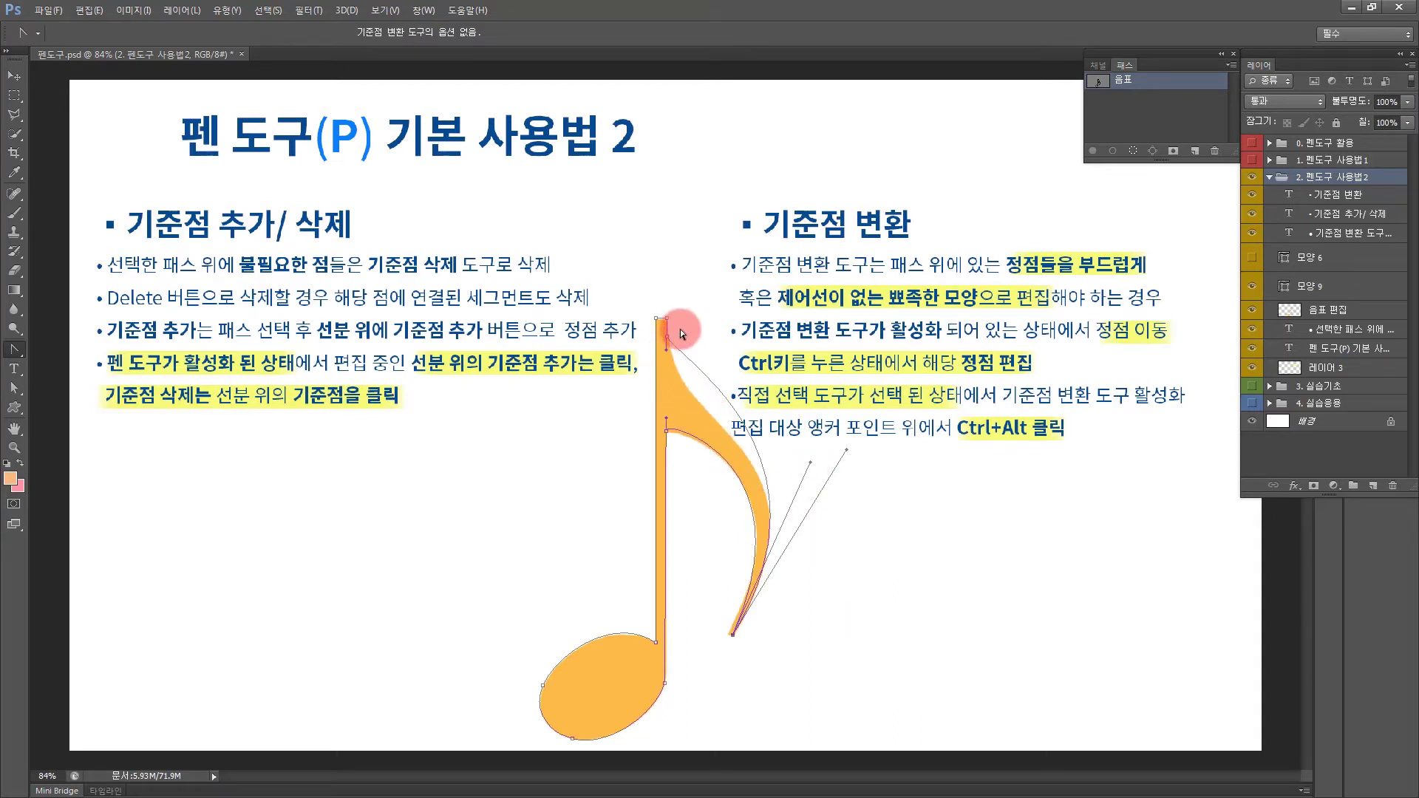
Step: Refit the flag's outer curve by pulling the upper stem anchor's handle downward and slightly adjusting the flag-tip anchor's outer handle
left_click_drag(664, 348, 684, 447)
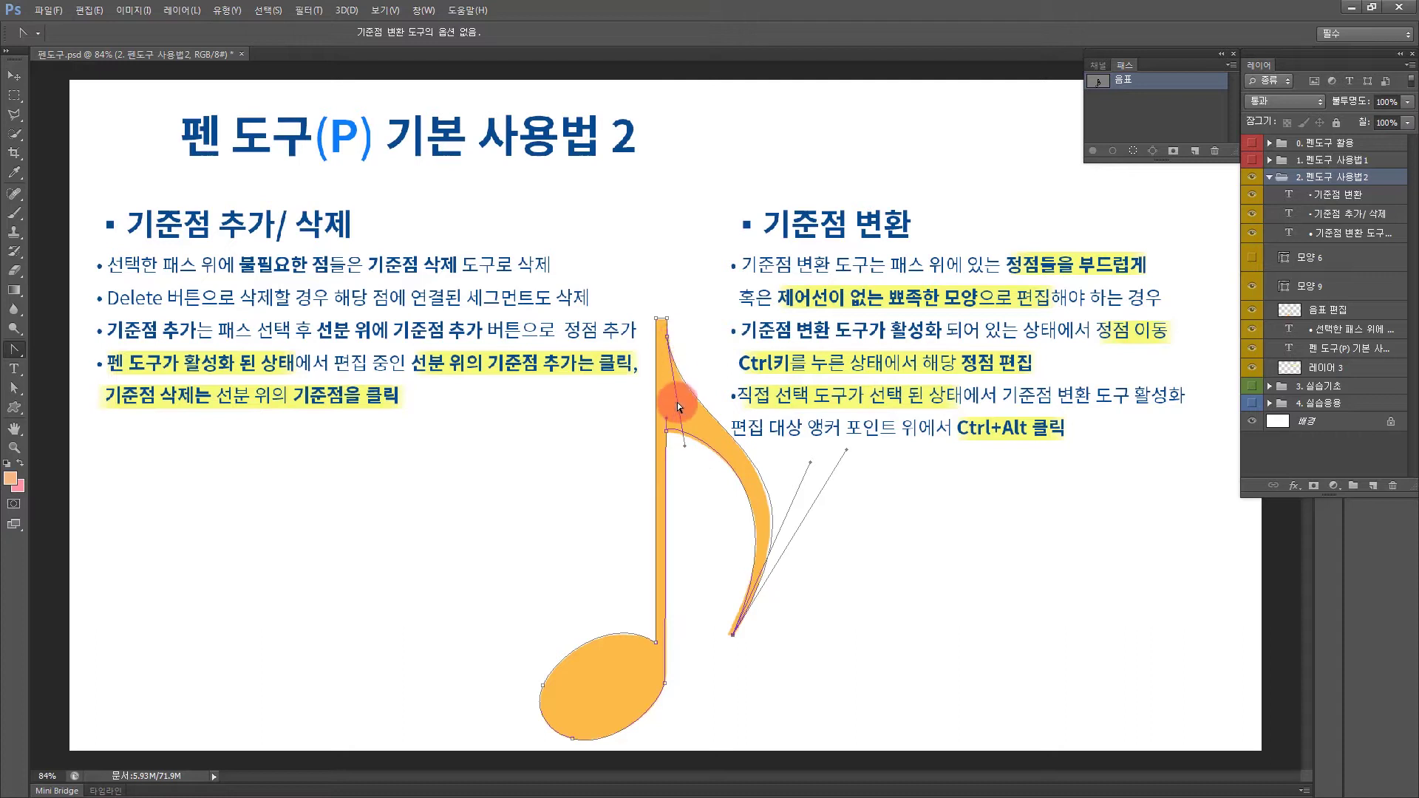
mouse_move(847, 453)
left_mouse_down()
mouse_move(841, 476)
mouse_move(839, 438)
mouse_move(840, 449)
left_mouse_up()
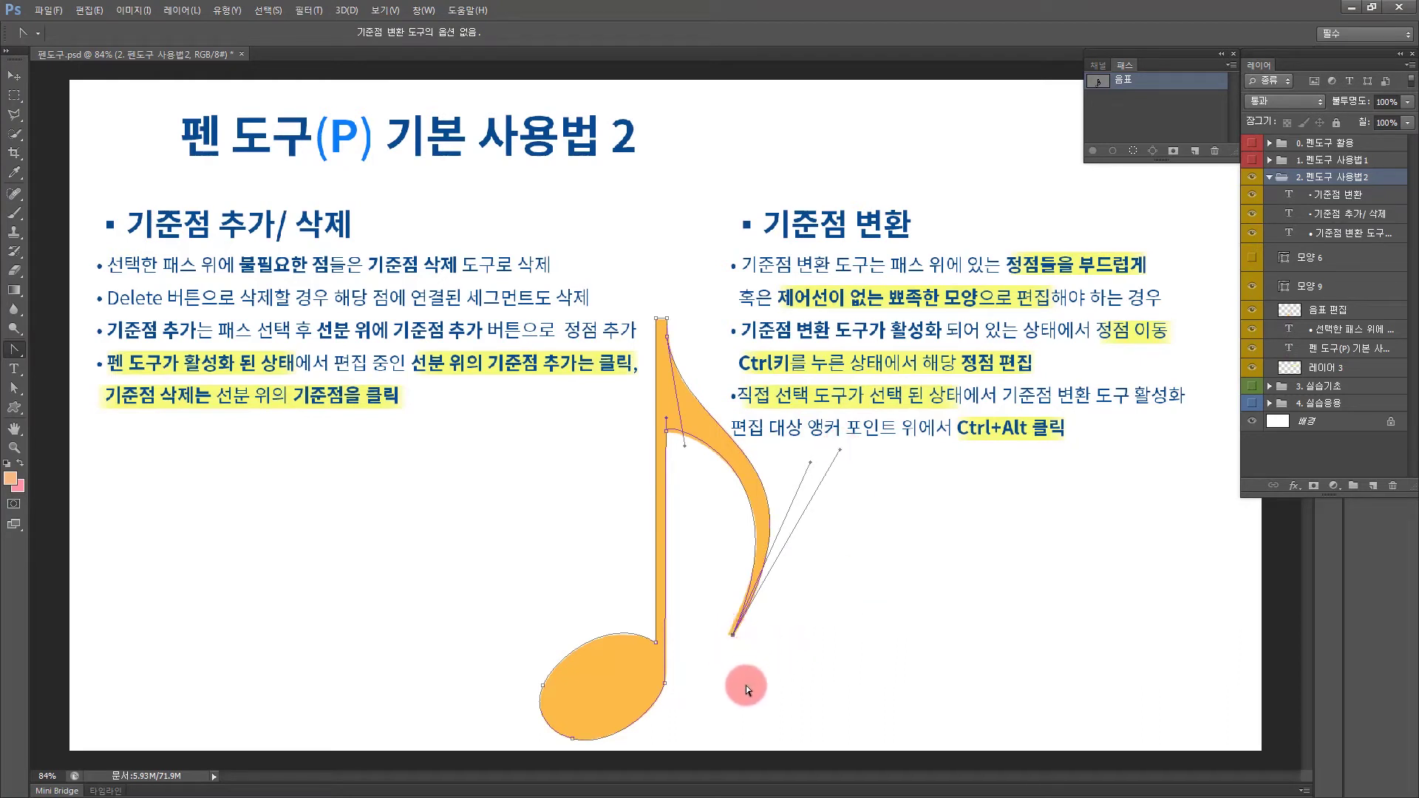
Step: Add an anchor point on the flag's inner path segment just above the tip using the Add Anchor Point tool
left_click(14, 447)
left_click_drag(742, 617, 832, 661)
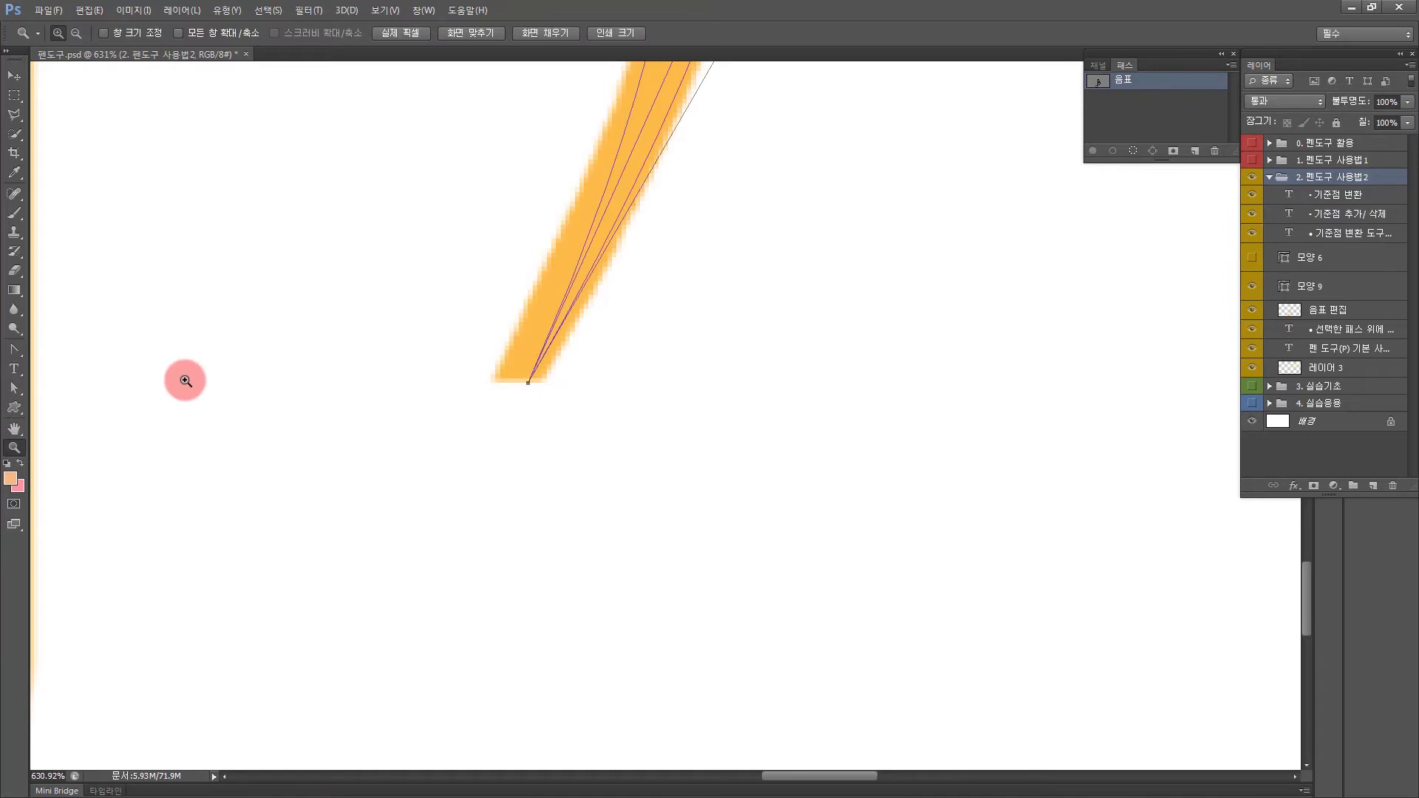
left_click(14, 429)
left_click_drag(591, 269, 628, 446)
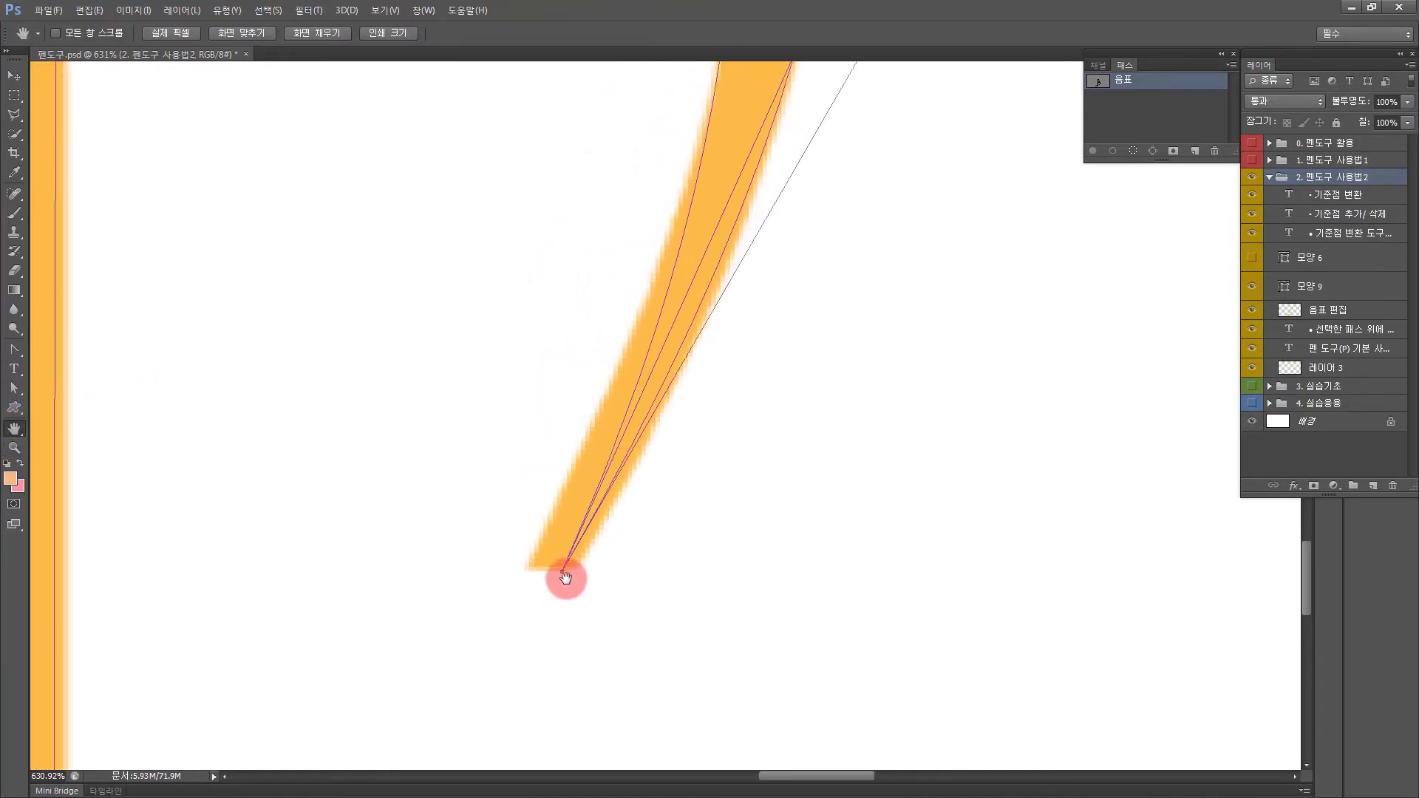
left_click(14, 349)
left_click_drag(21, 347, 72, 375)
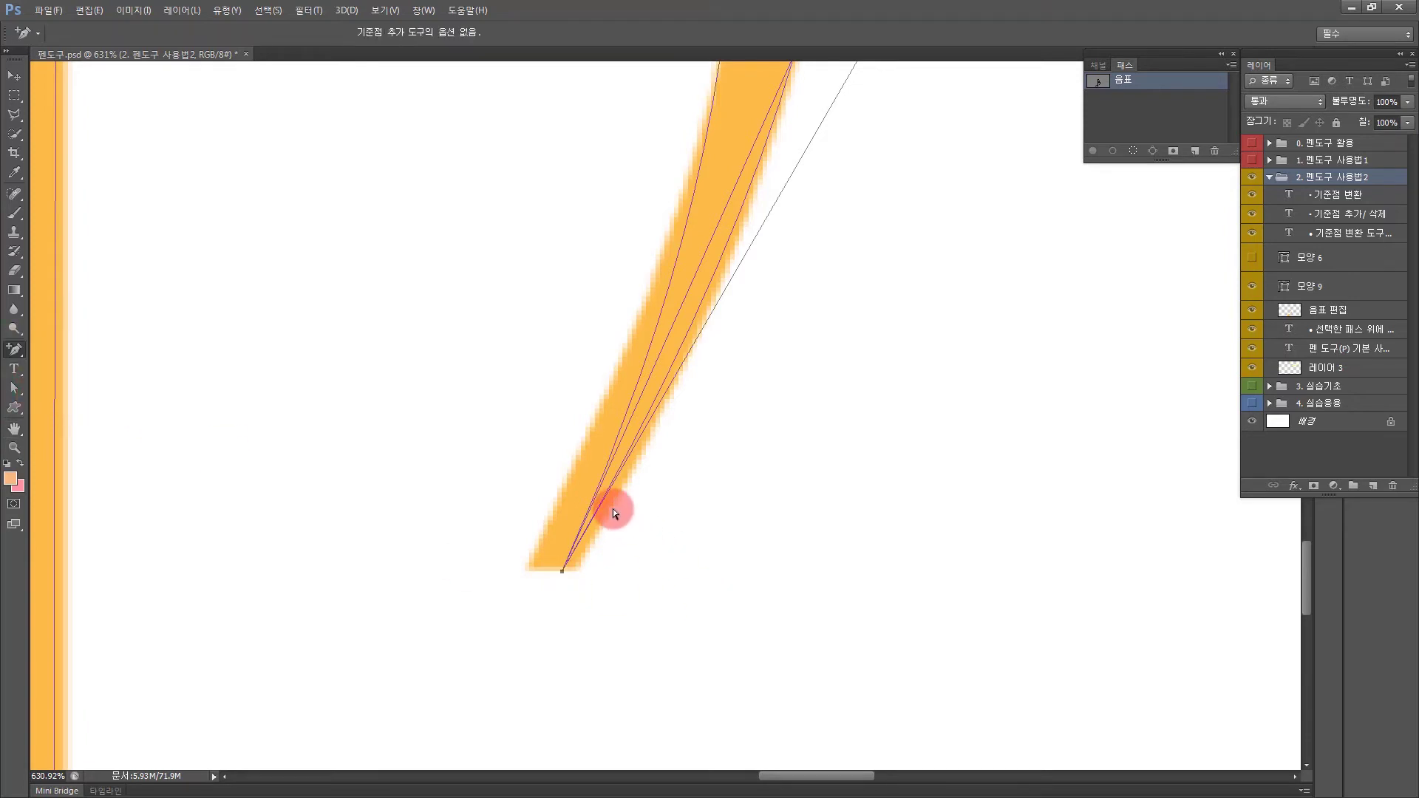
left_click_drag(586, 531, 630, 409)
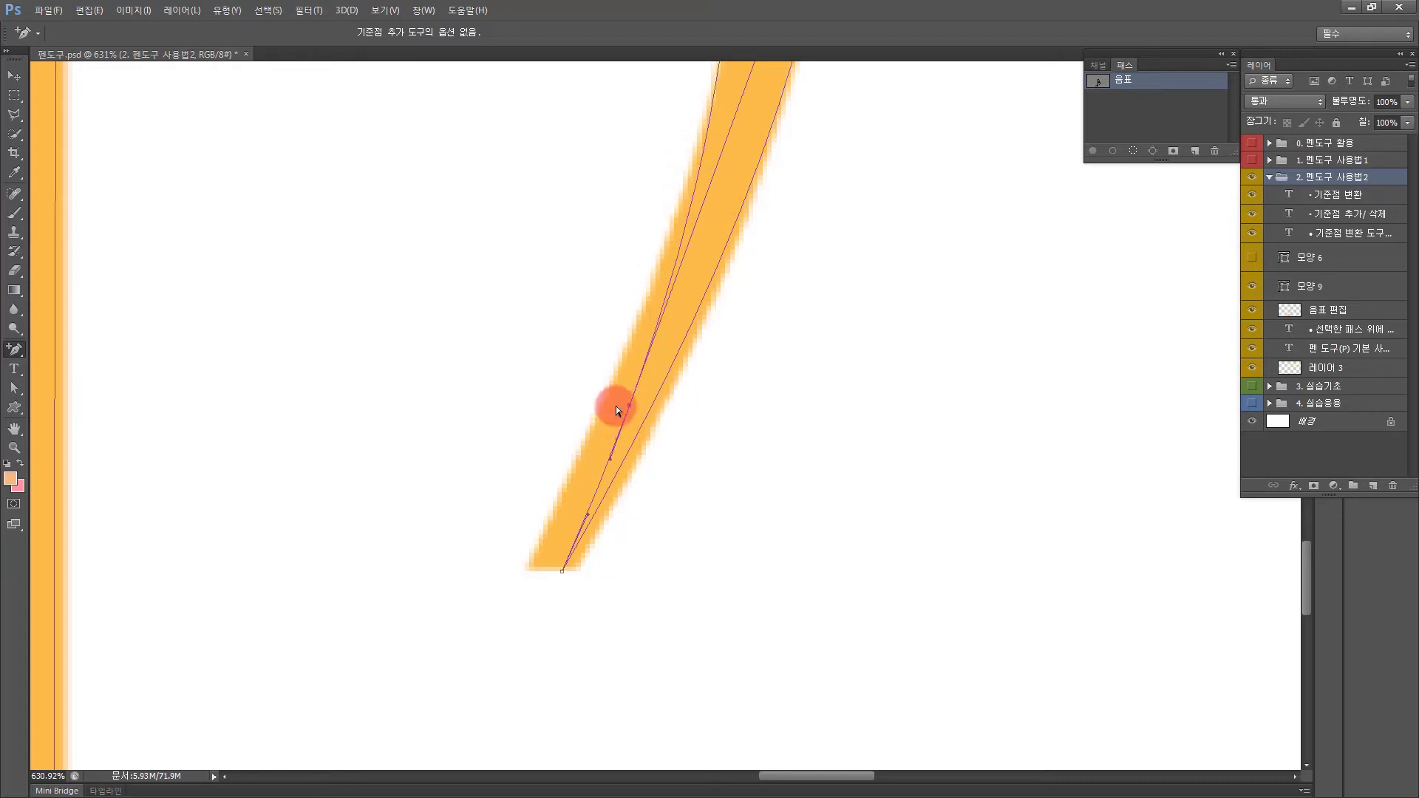
Step: Move the added anchor to the inner corner of the flag's tip and adjust its upper handle to follow the inner edge
key("ctrl+minus")
key("ctrl+minus")
key("ctrl+minus")
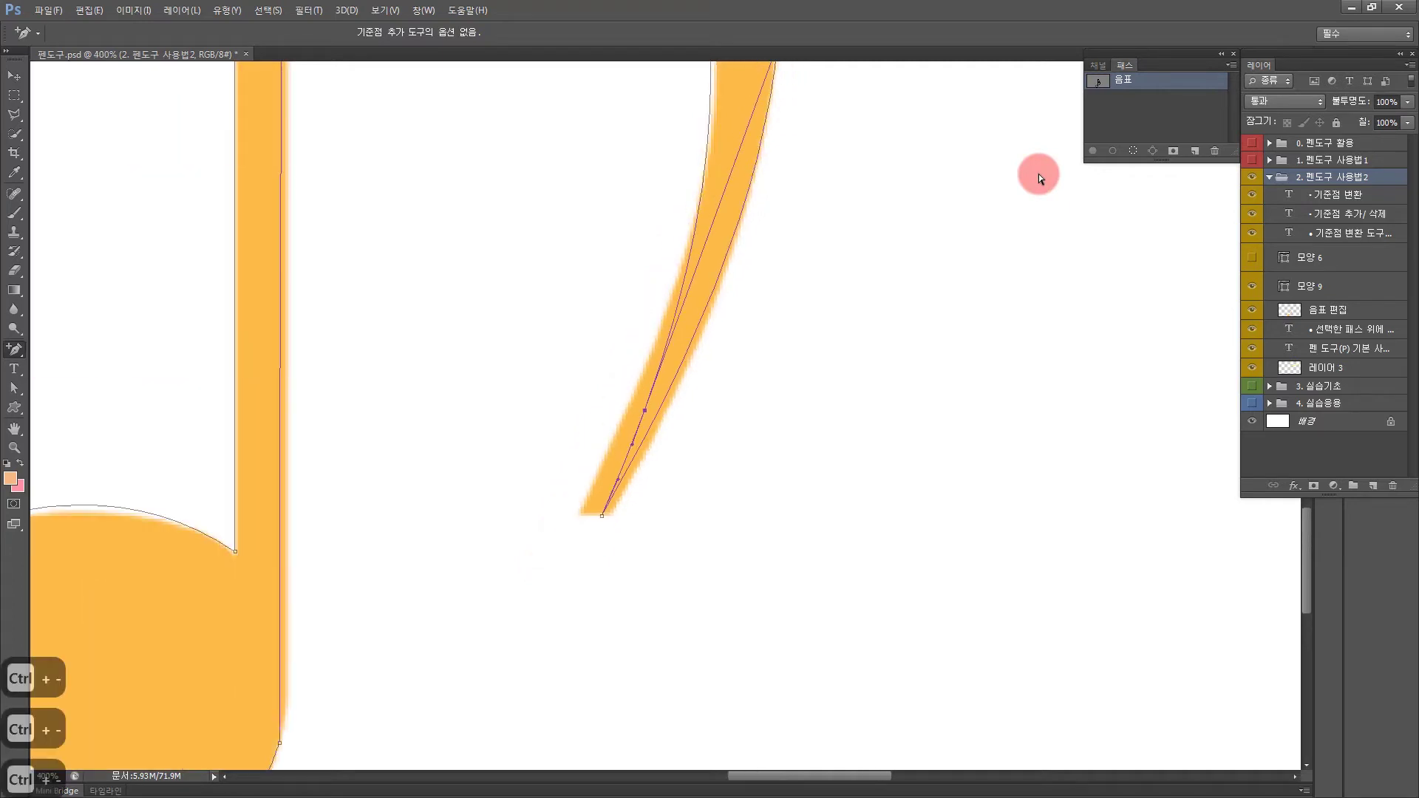
key("ctrl+minus")
key("ctrl+minus")
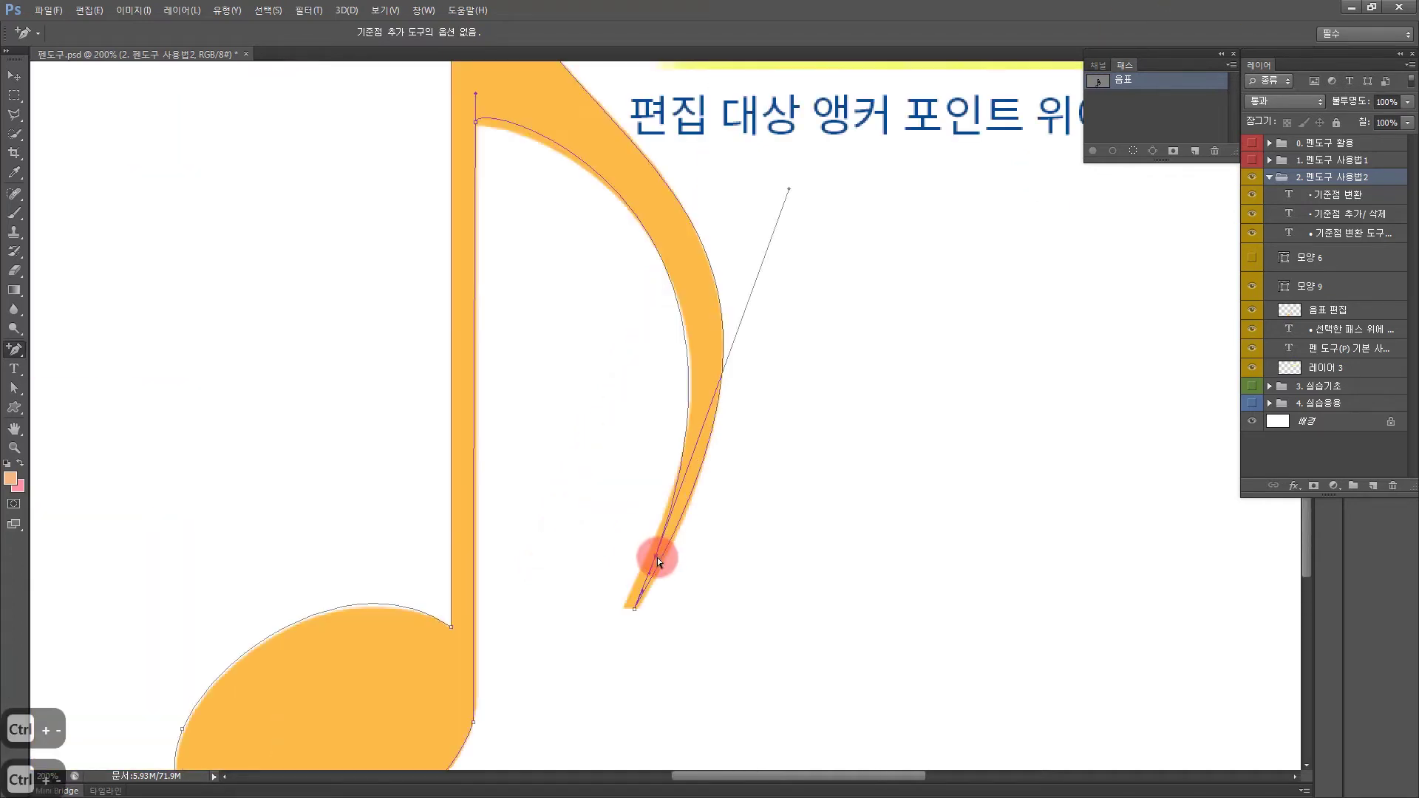
mouse_move(656, 555)
left_mouse_down()
mouse_move(634, 522)
mouse_move(665, 551)
left_mouse_up()
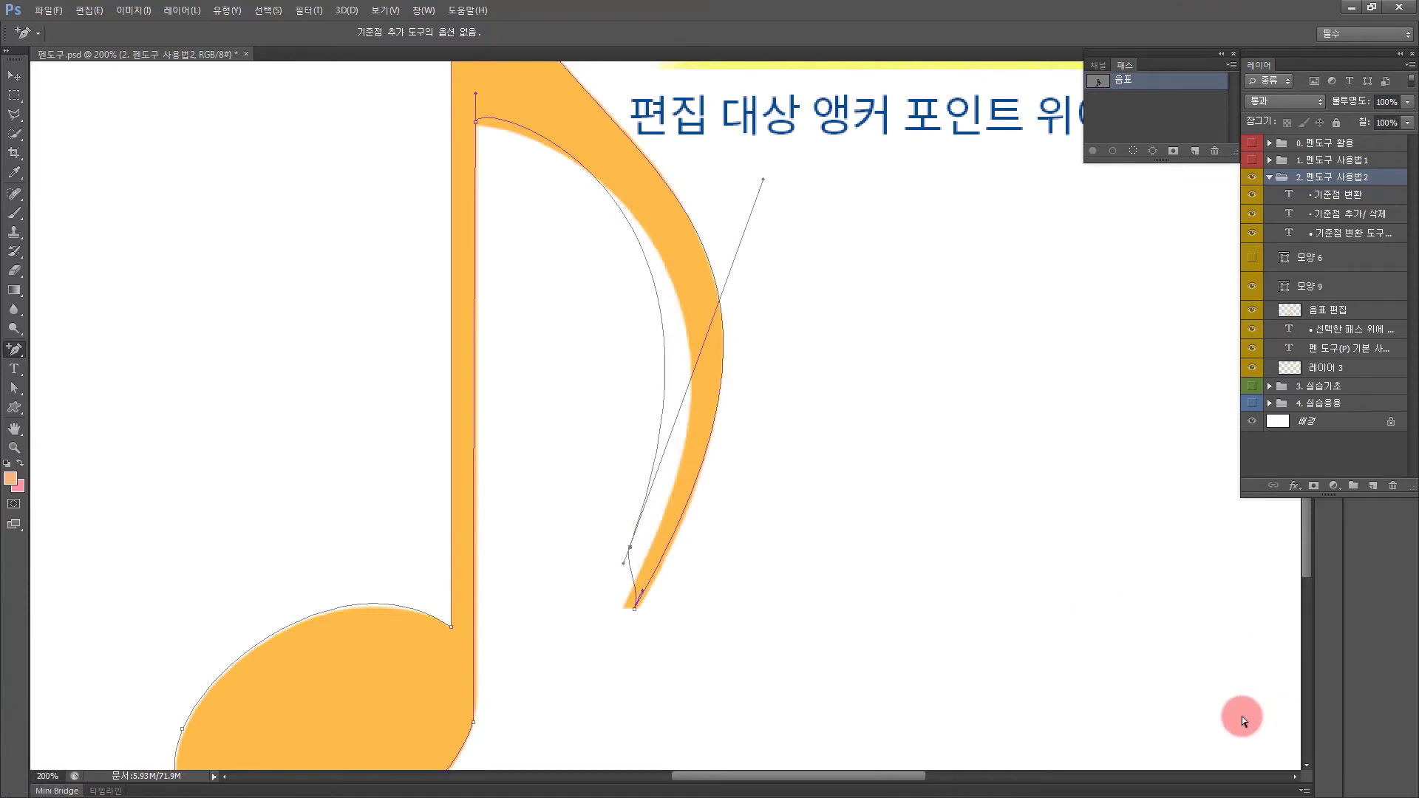
key("ctrl+z")
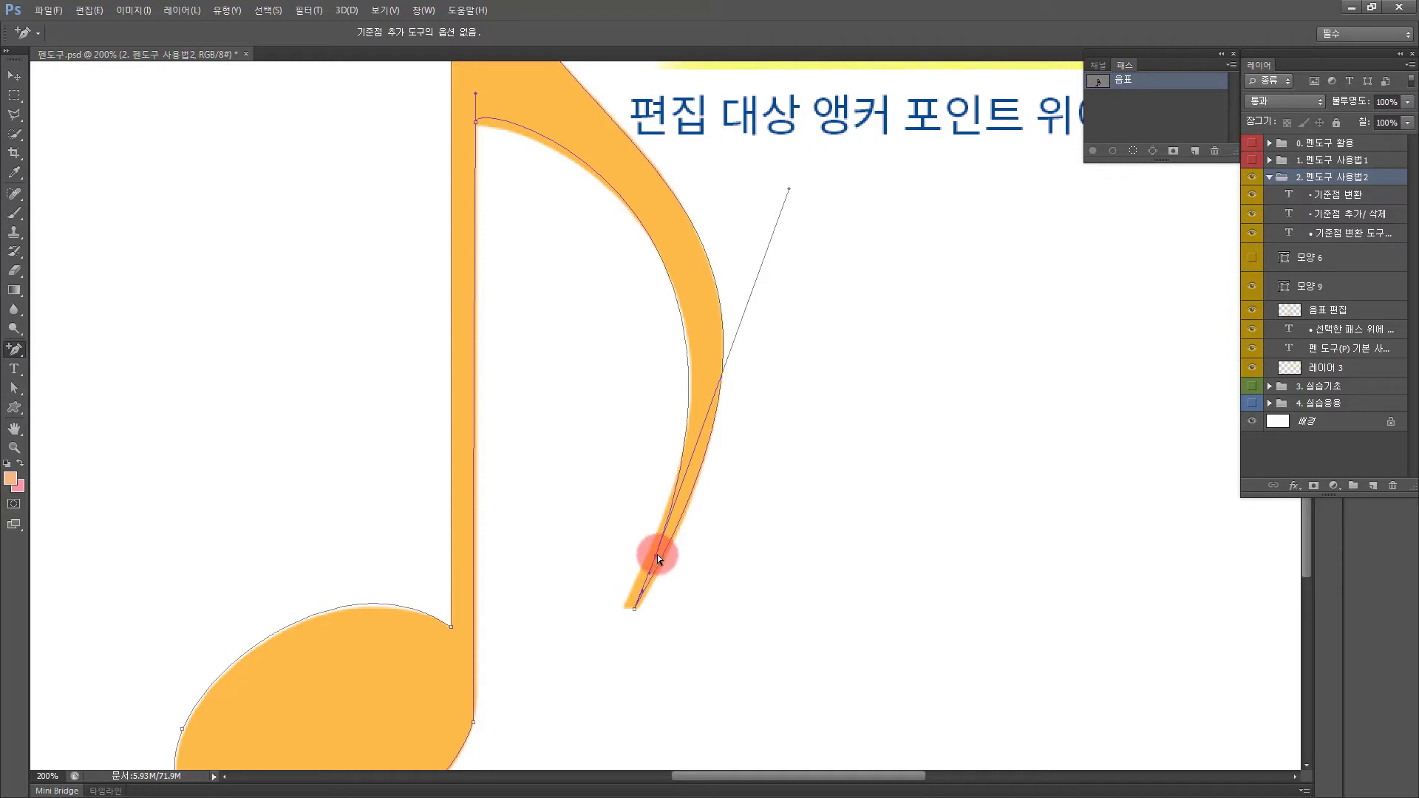
left_click_drag(656, 554, 625, 607)
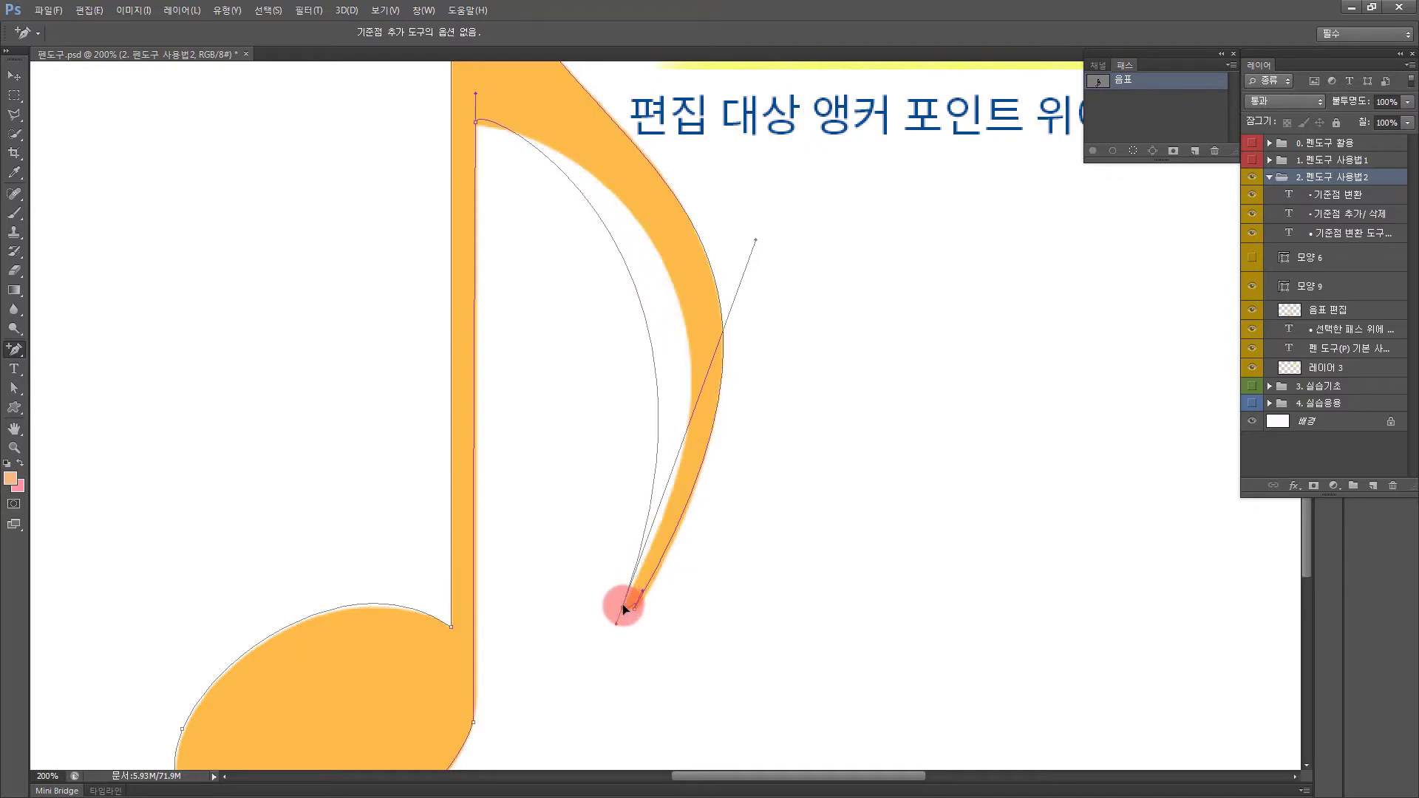
left_click_drag(755, 240, 840, 228)
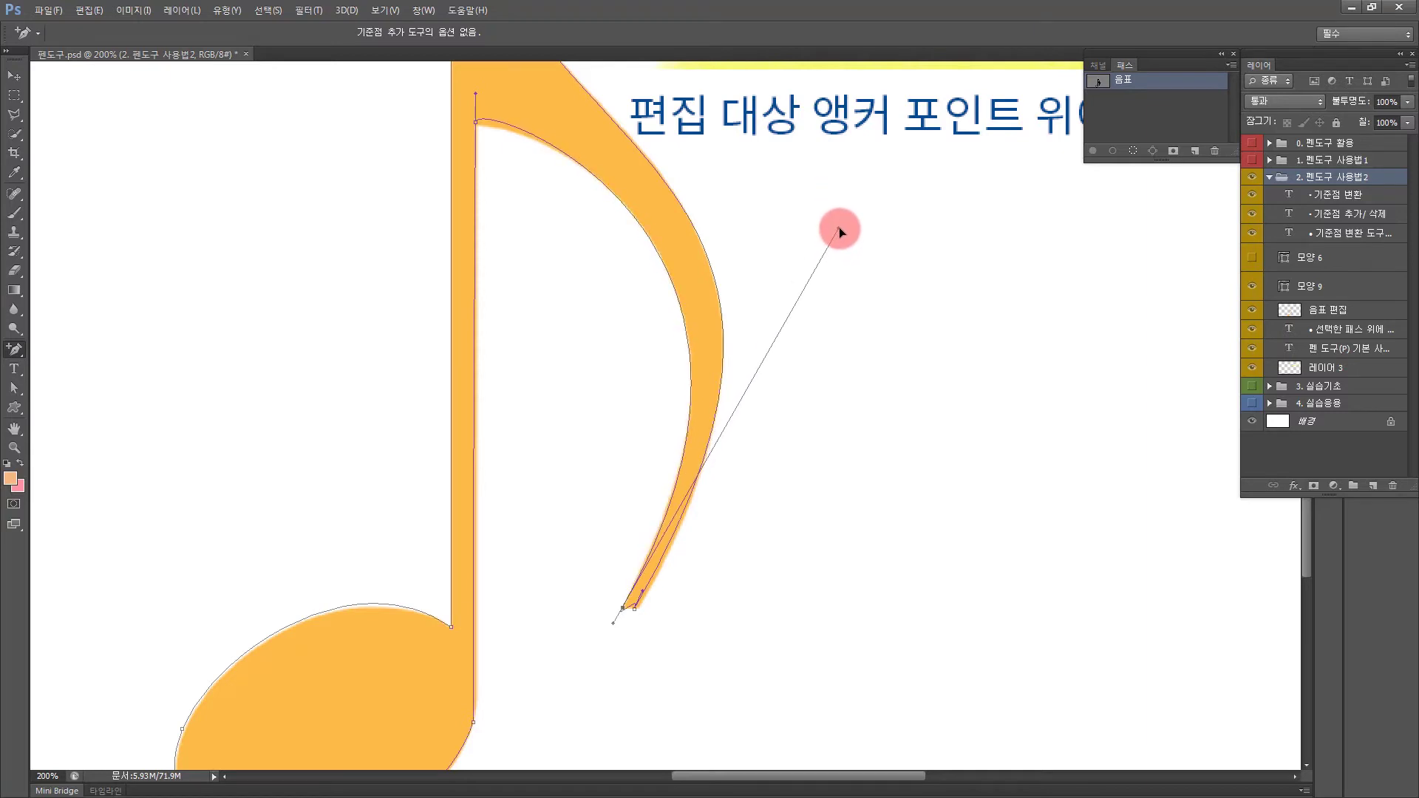
Step: Try to shorten the lower direction handle of the flag tip's inner-corner anchor with the Add Anchor Point tool
left_click(635, 611, "ctrl")
left_click(636, 610, "ctrl")
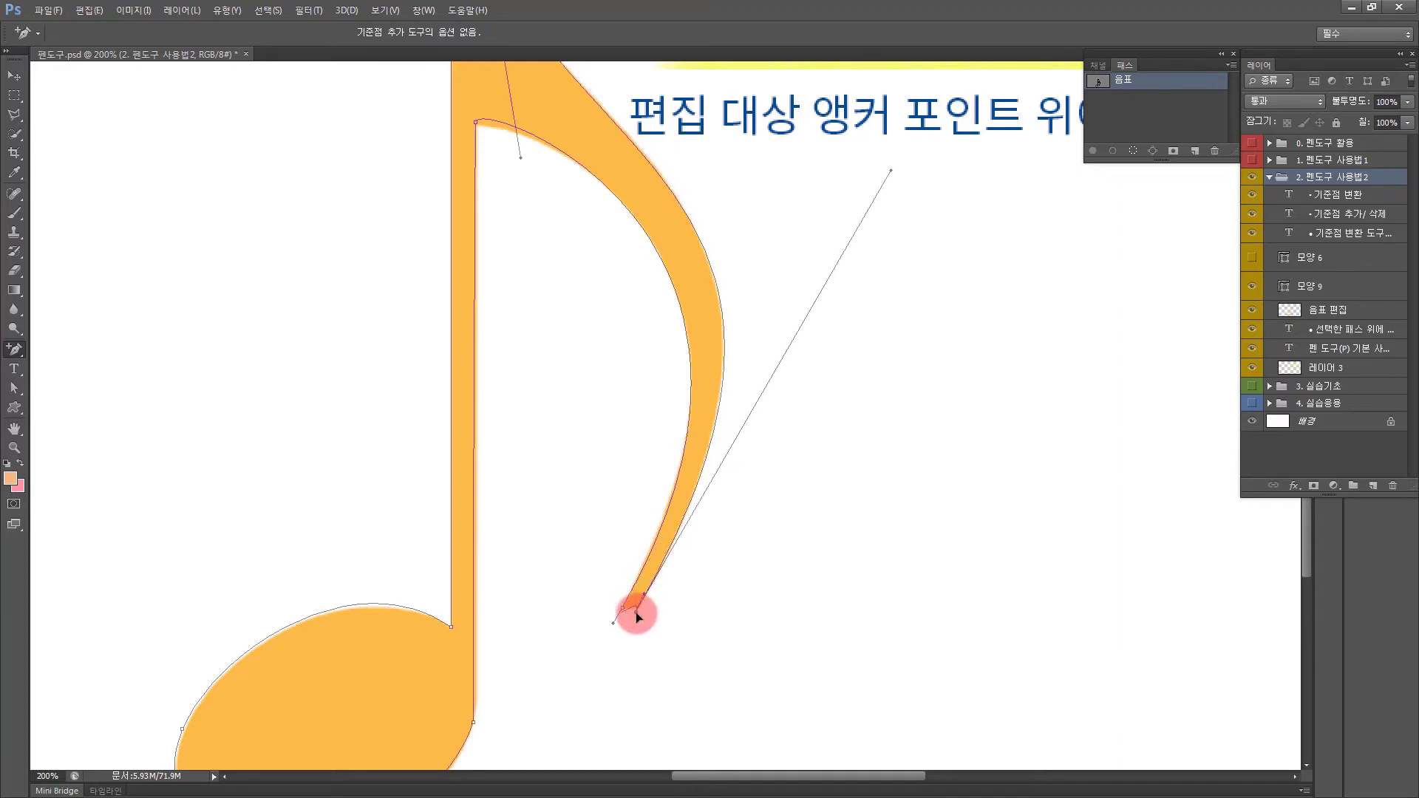
left_click_drag(618, 630, 621, 614)
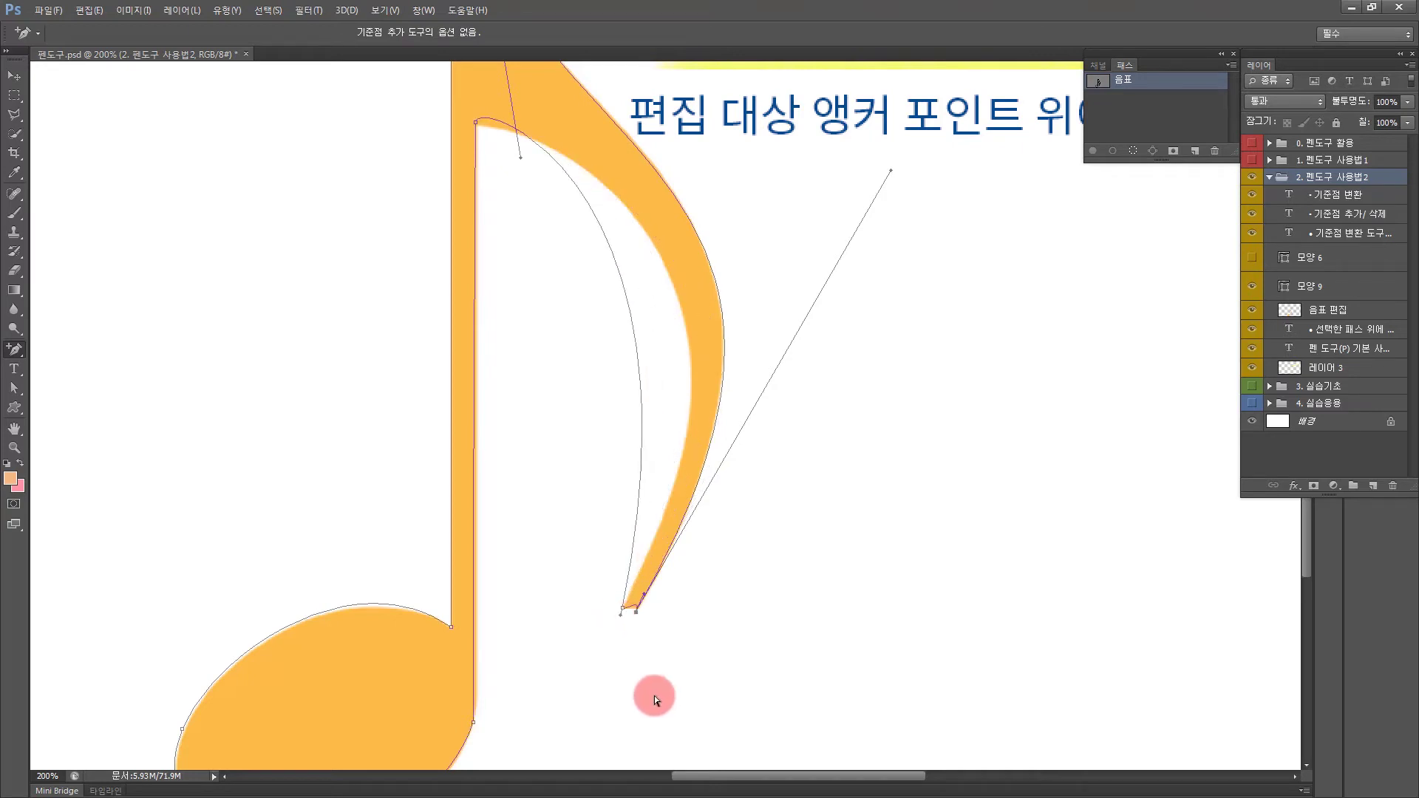
key("ctrl+z")
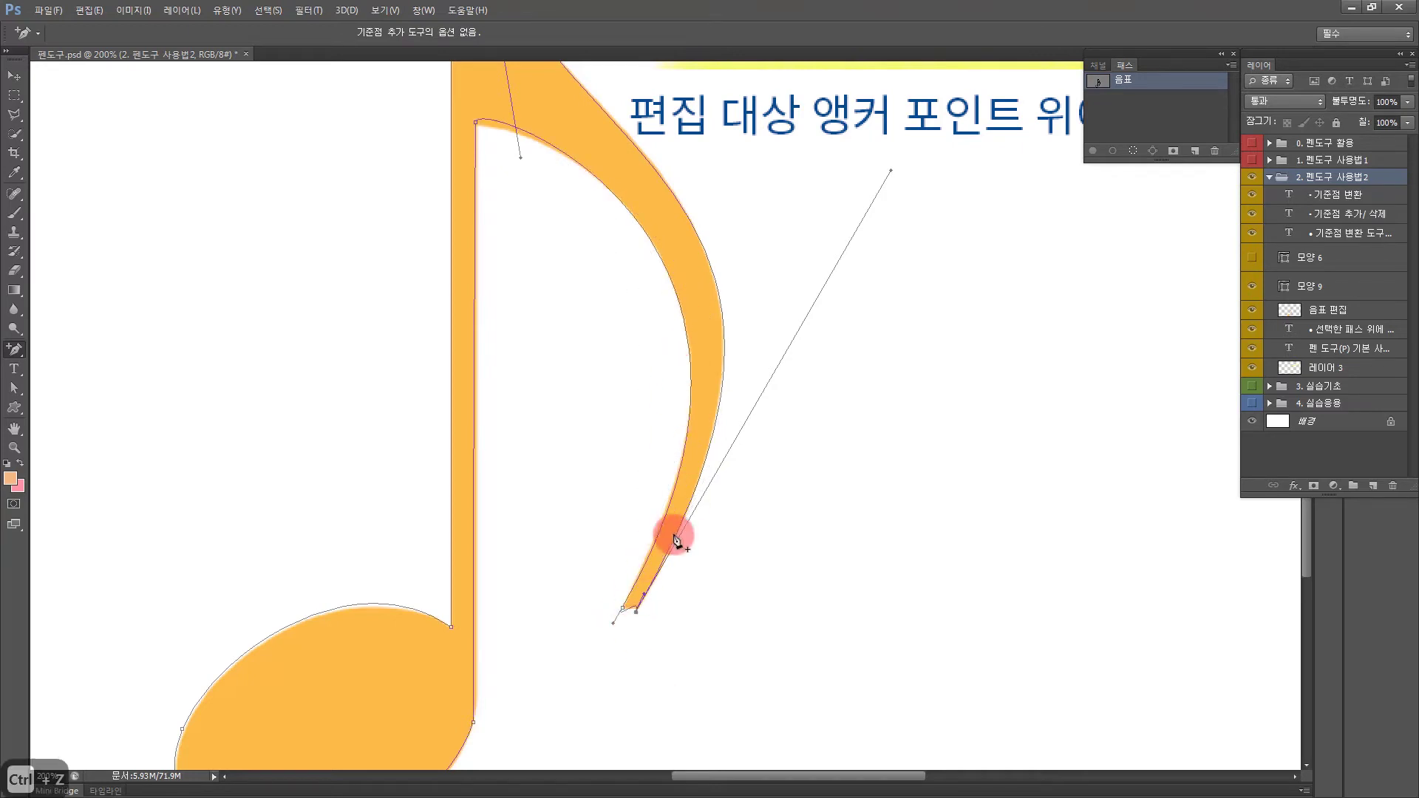
Step: Flatten the flag tip's short bottom edge by pulling both corner anchors' handles onto it with the Convert Point tool
left_click(13, 447)
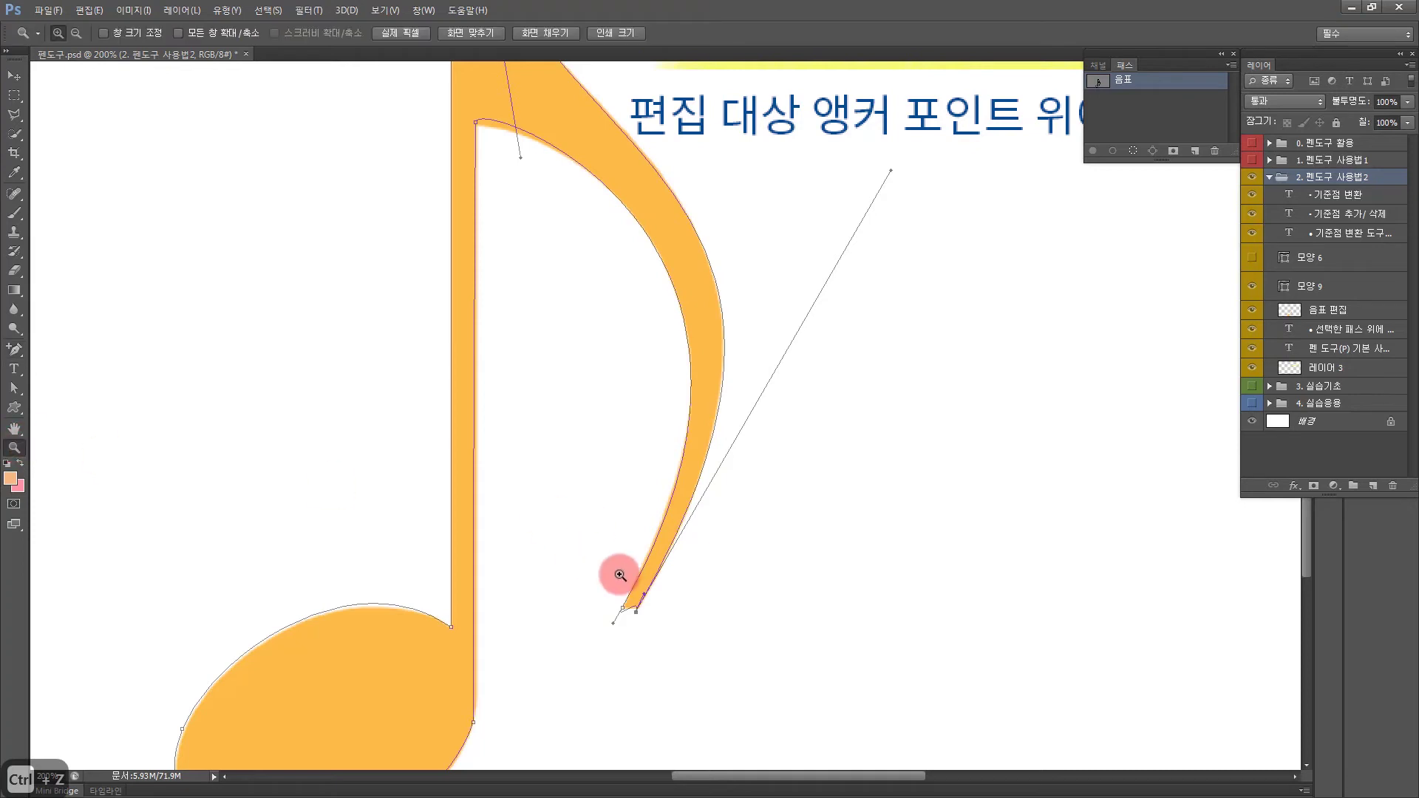
left_click(676, 652)
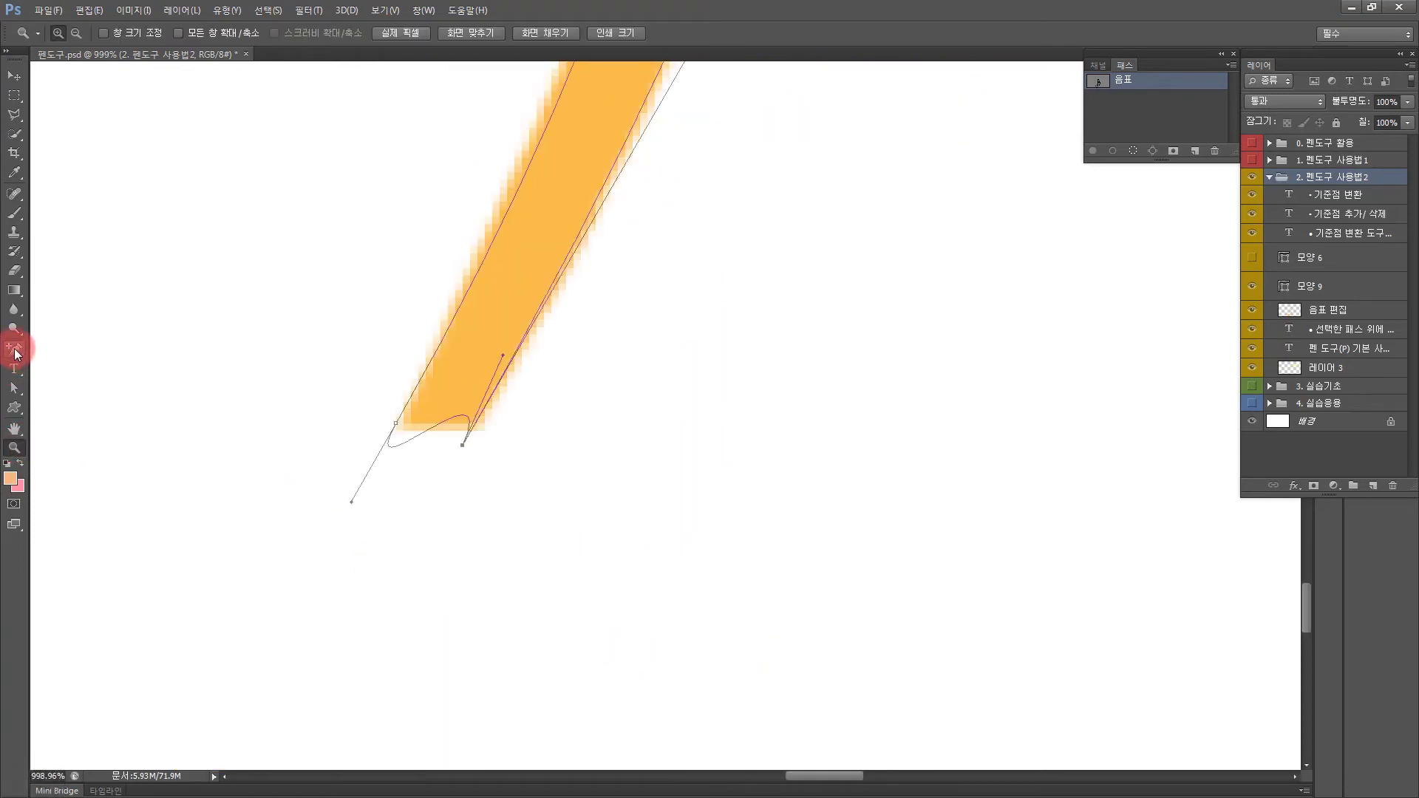
left_click(15, 349)
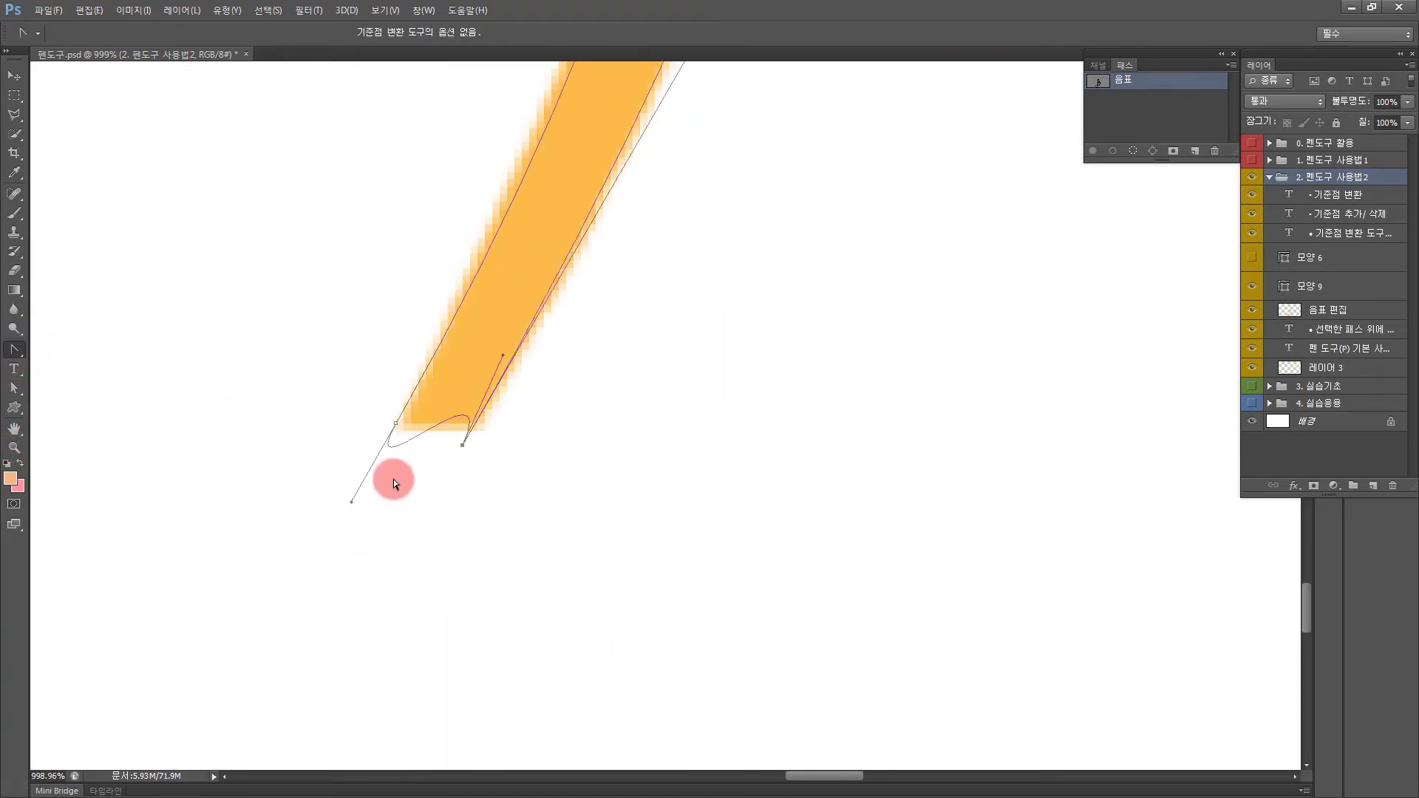
left_click_drag(351, 505, 434, 431)
left_click_drag(501, 359, 448, 436)
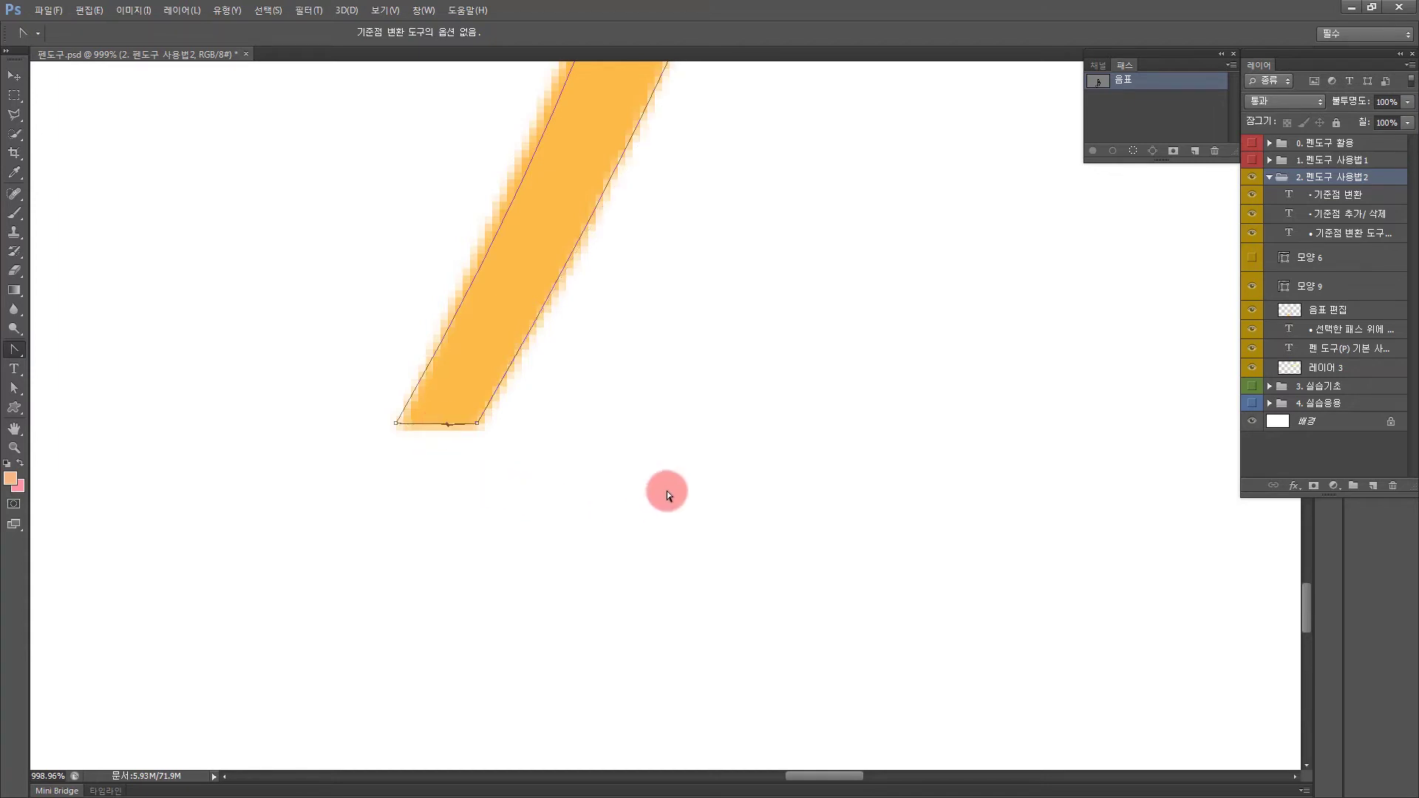
Step: Select the flag's outer path segment and pull the tip anchor's handle slightly inward to match the outer edge
scroll(665, 491, "up", 5)
key("ctrl+minus")
key("ctrl+minus")
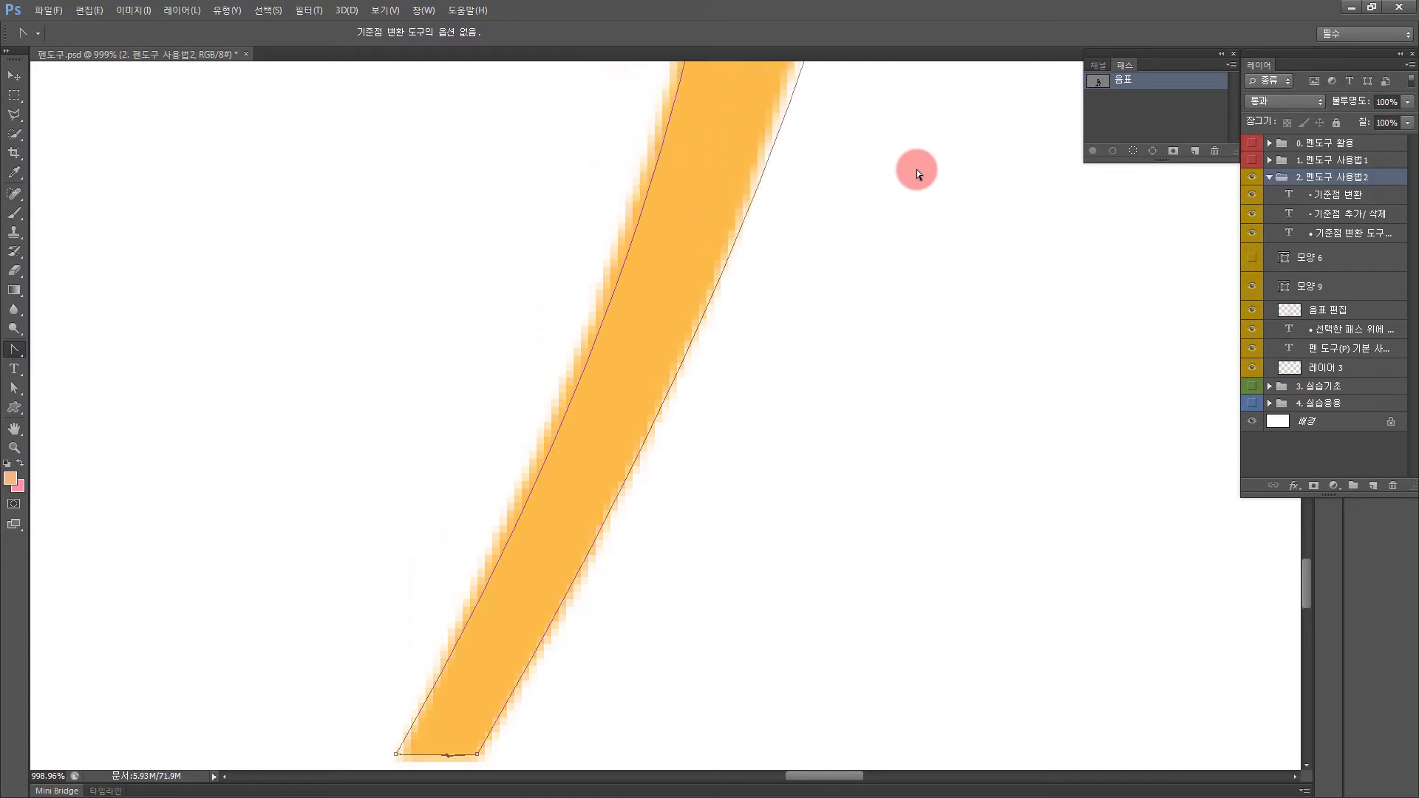
key("ctrl+minus")
key("ctrl+minus")
key("ctrl+minus")
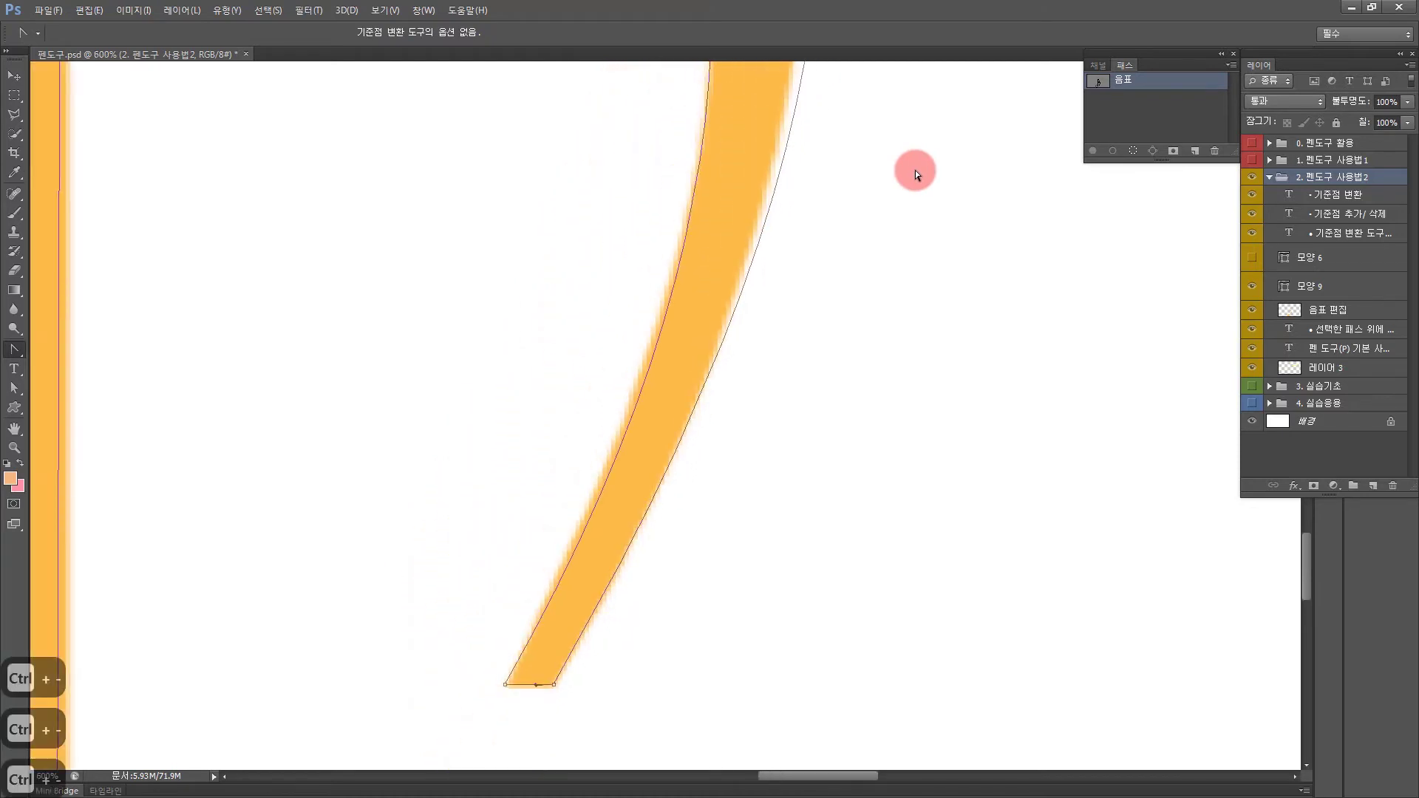
scroll(914, 170, "up", 10)
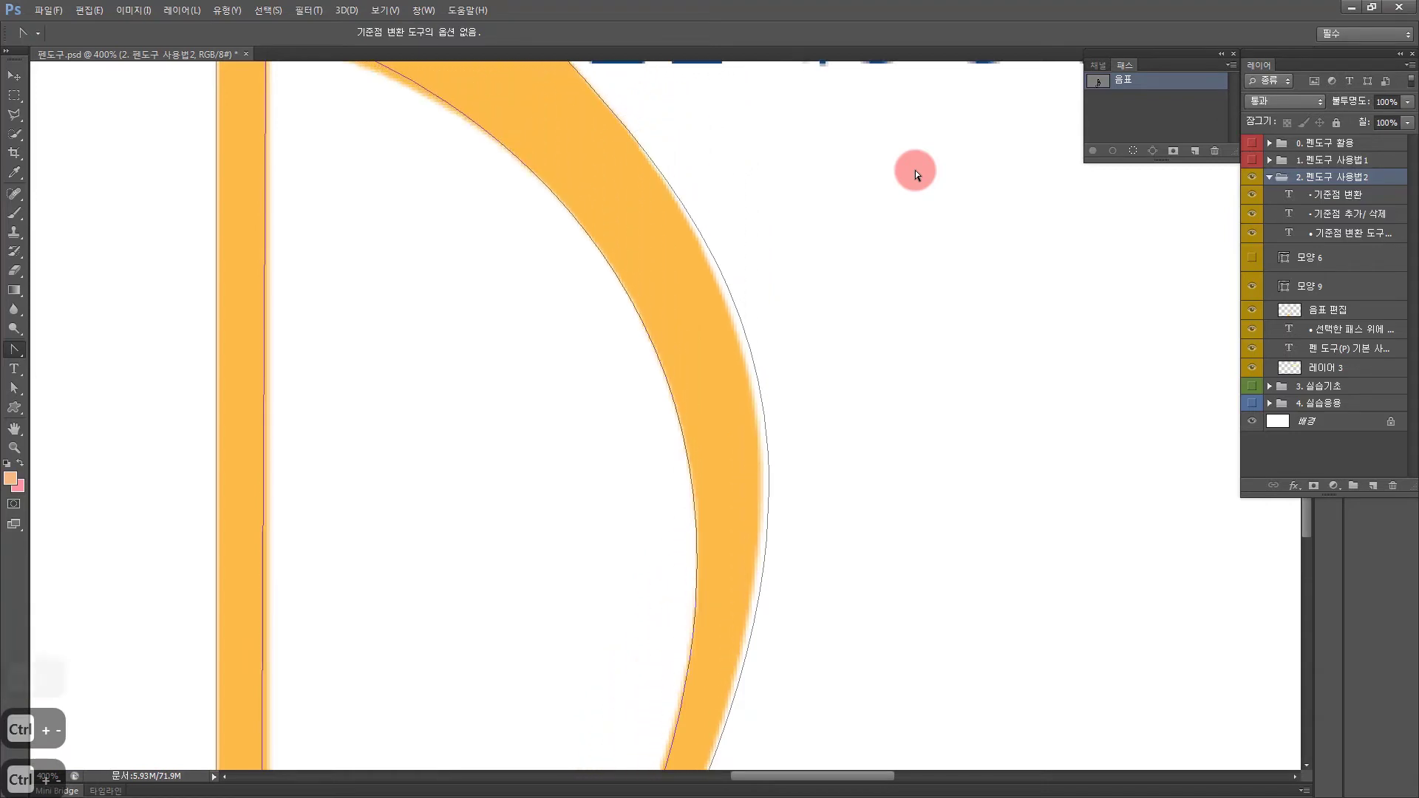
key("ctrl+minus")
key("ctrl+minus")
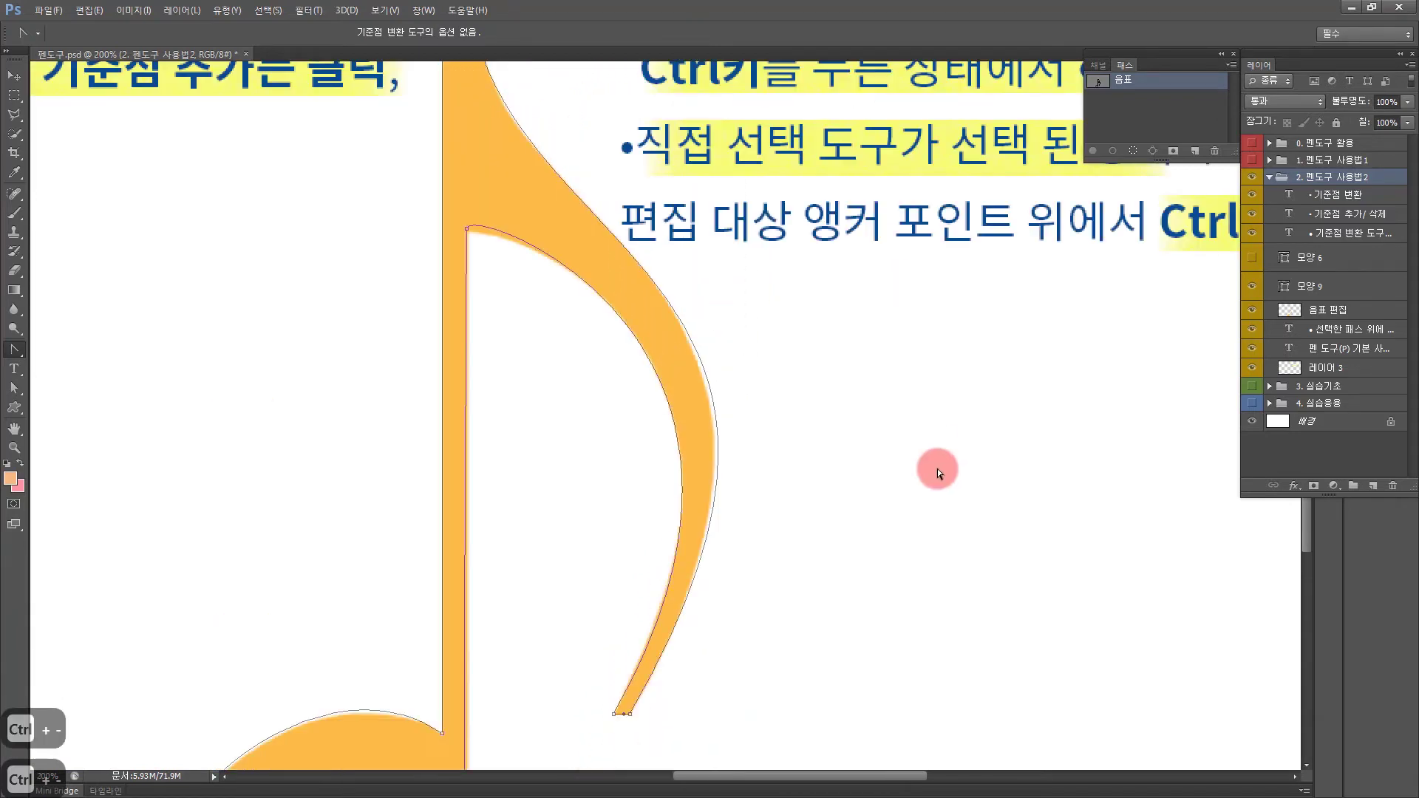
left_click(715, 408)
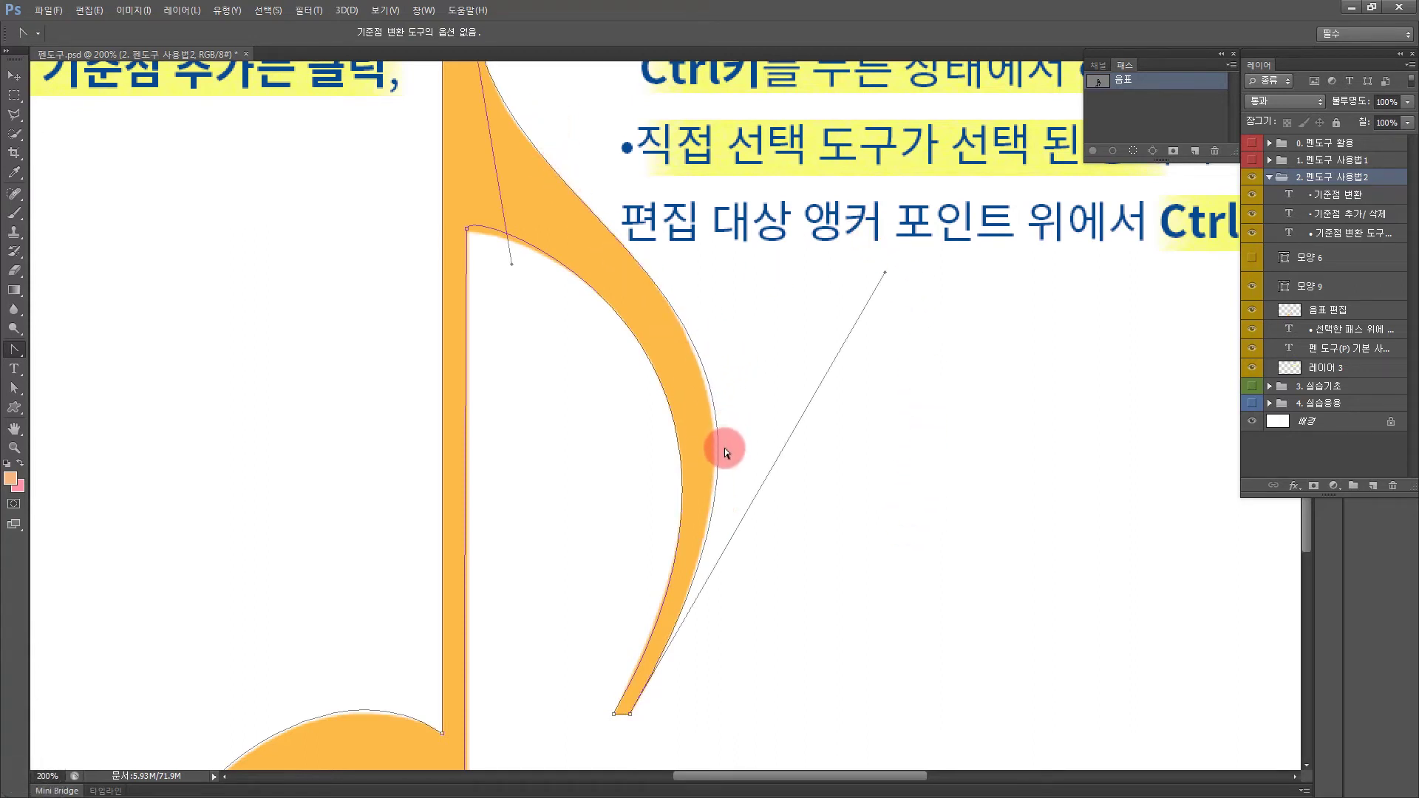
left_click_drag(885, 272, 878, 271)
Step: Fit the flag's inner path segment to its edge by adjusting the handles at the stem junction and the flag tip
left_click(669, 350)
left_click(475, 235)
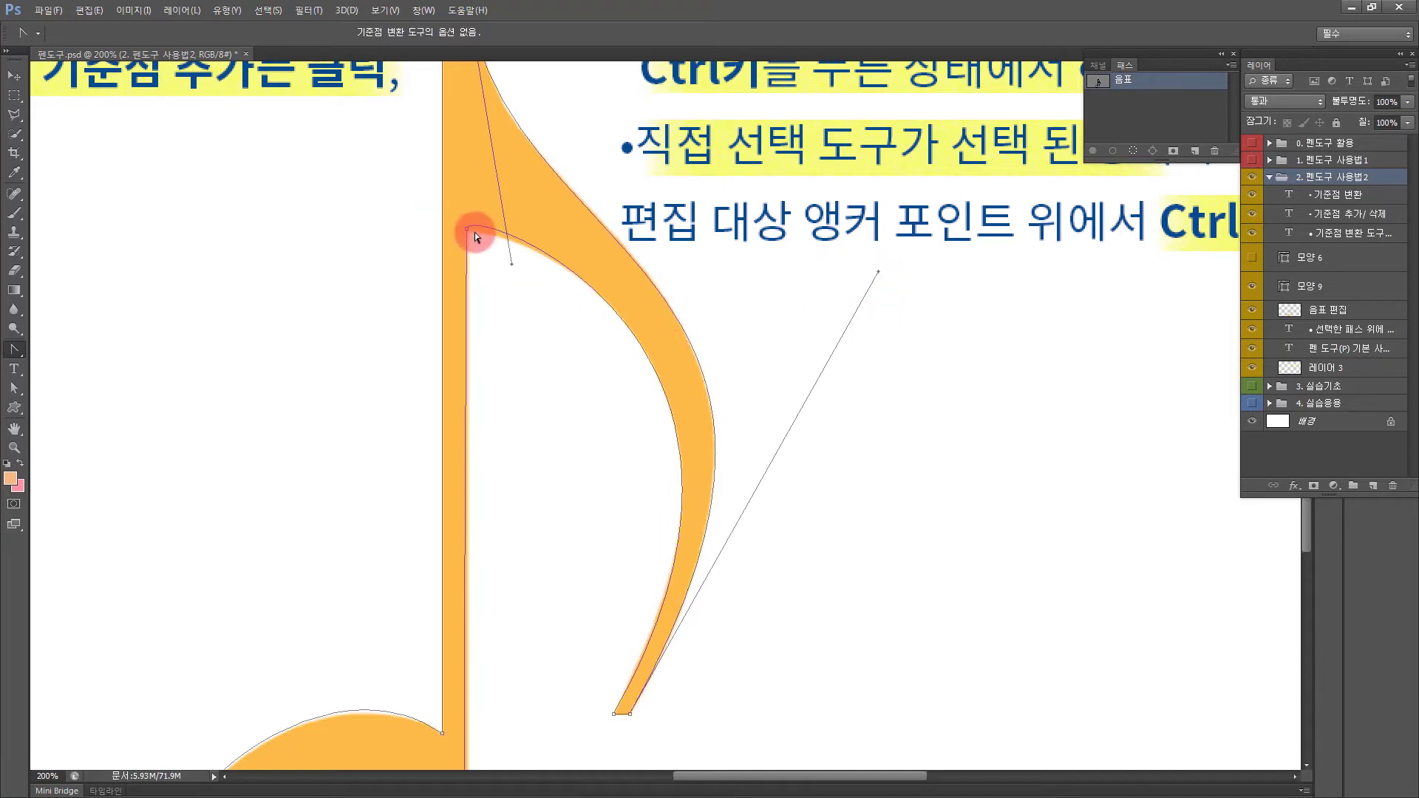
left_click(537, 246)
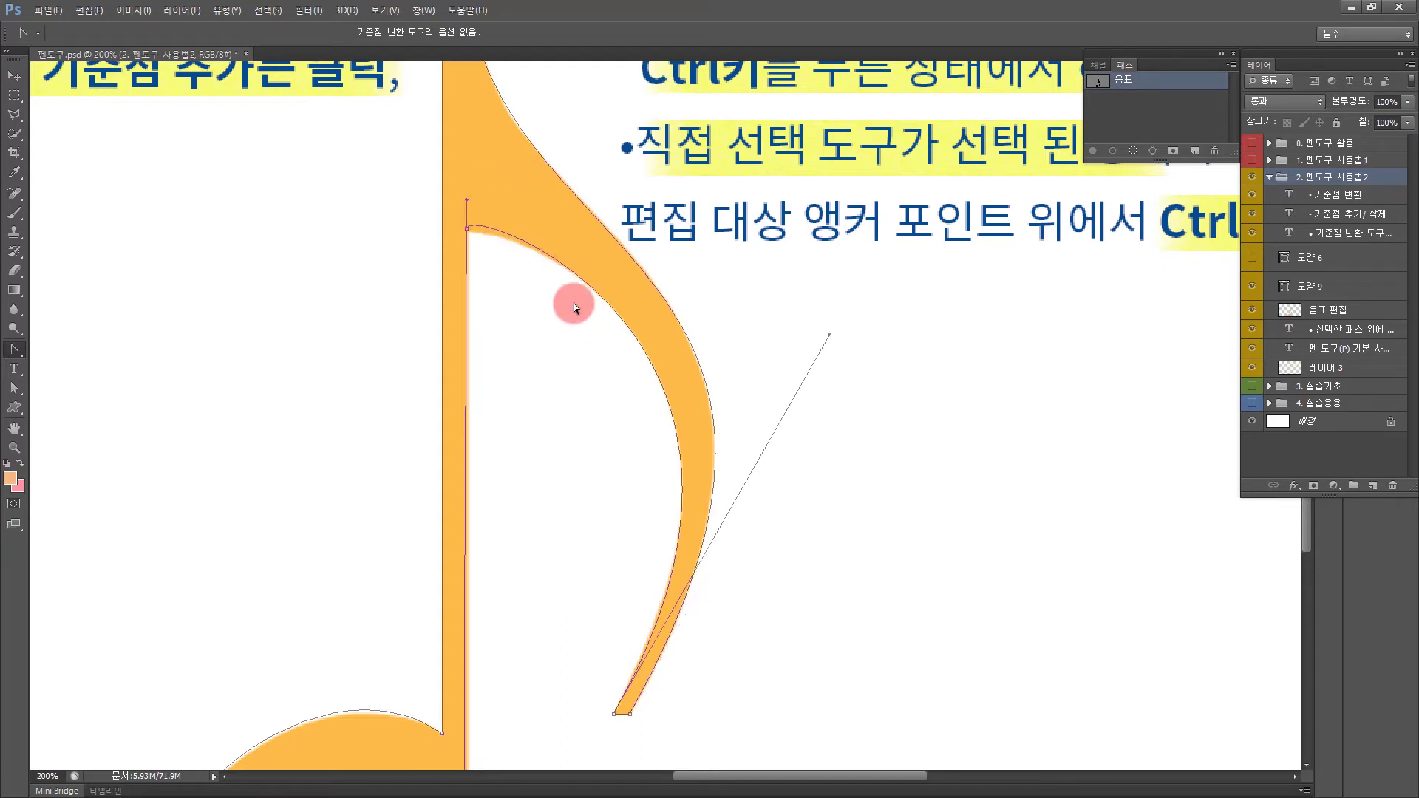
left_click_drag(469, 192, 485, 220)
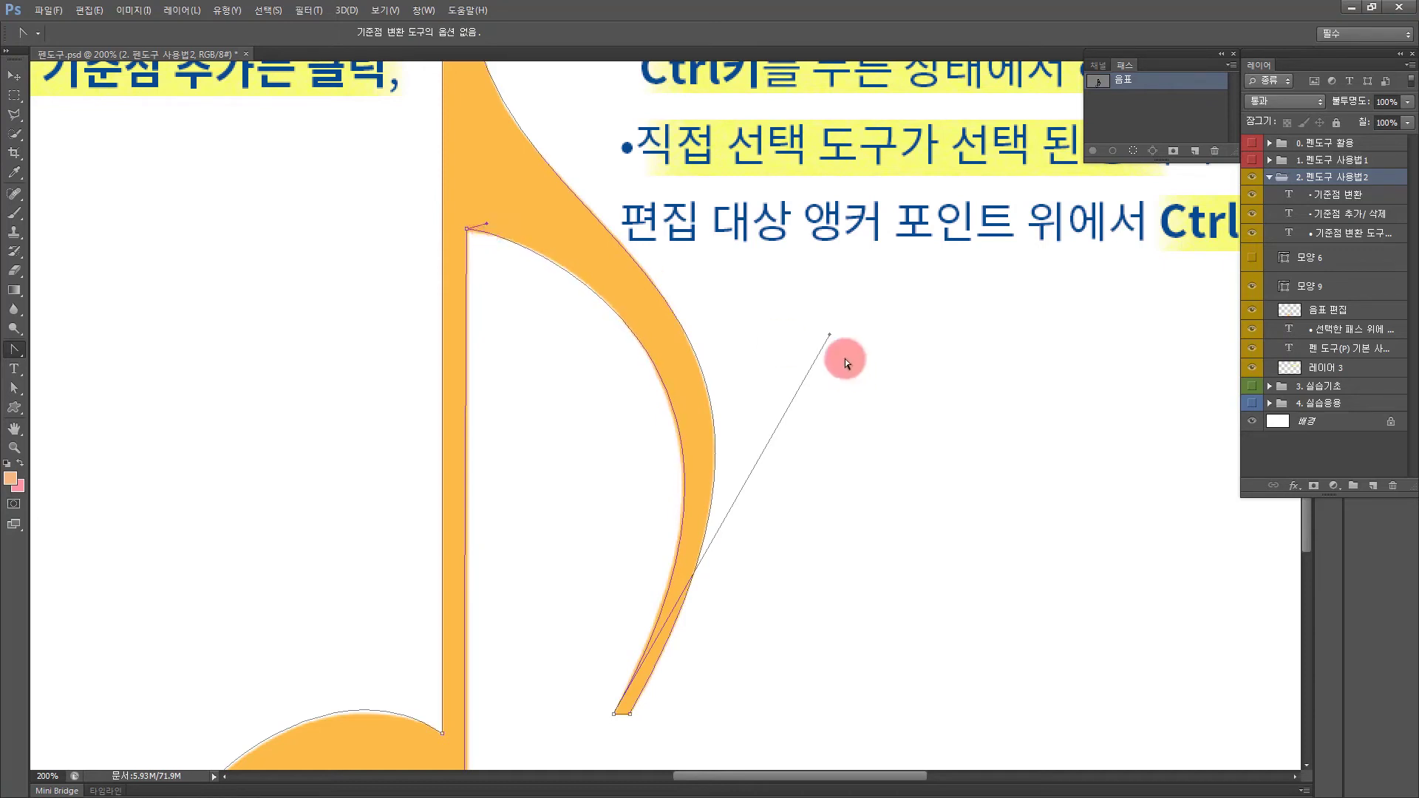
left_click_drag(830, 336, 825, 326)
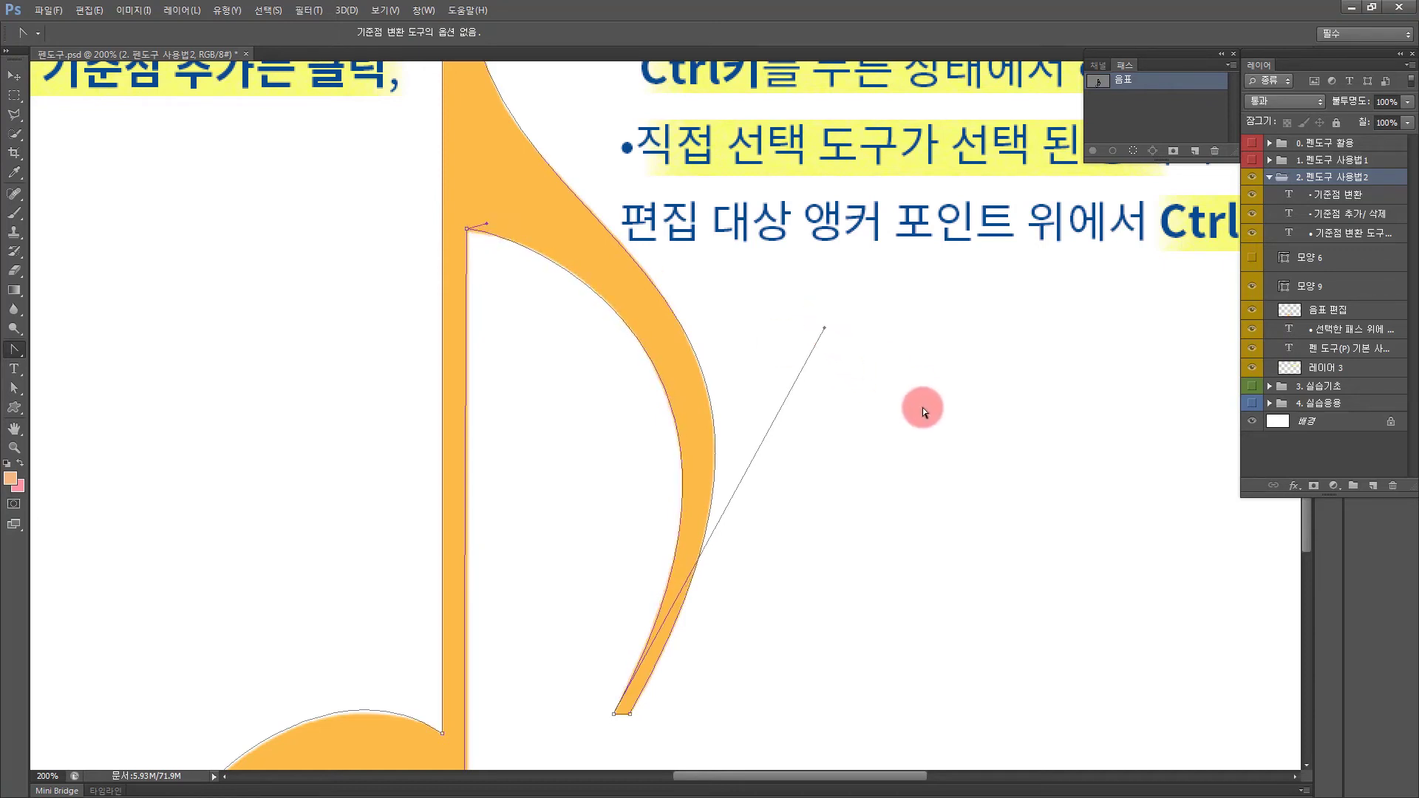
key("ctrl+minus")
key("ctrl+0")
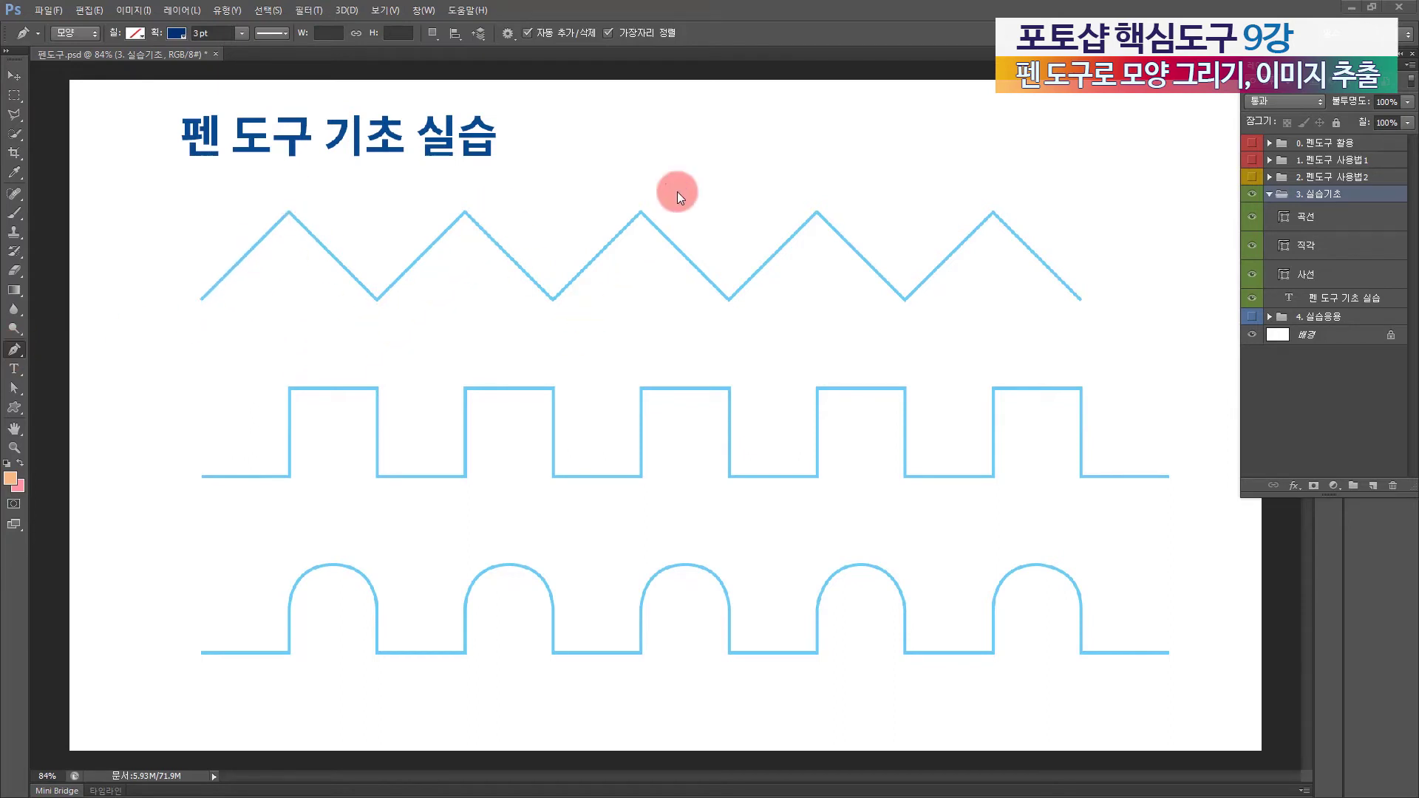
Step: Trace the entire zigzag guide line with a 3 pt stroked Pen tool shape, anchoring each corner, and end the open path
left_click(201, 298)
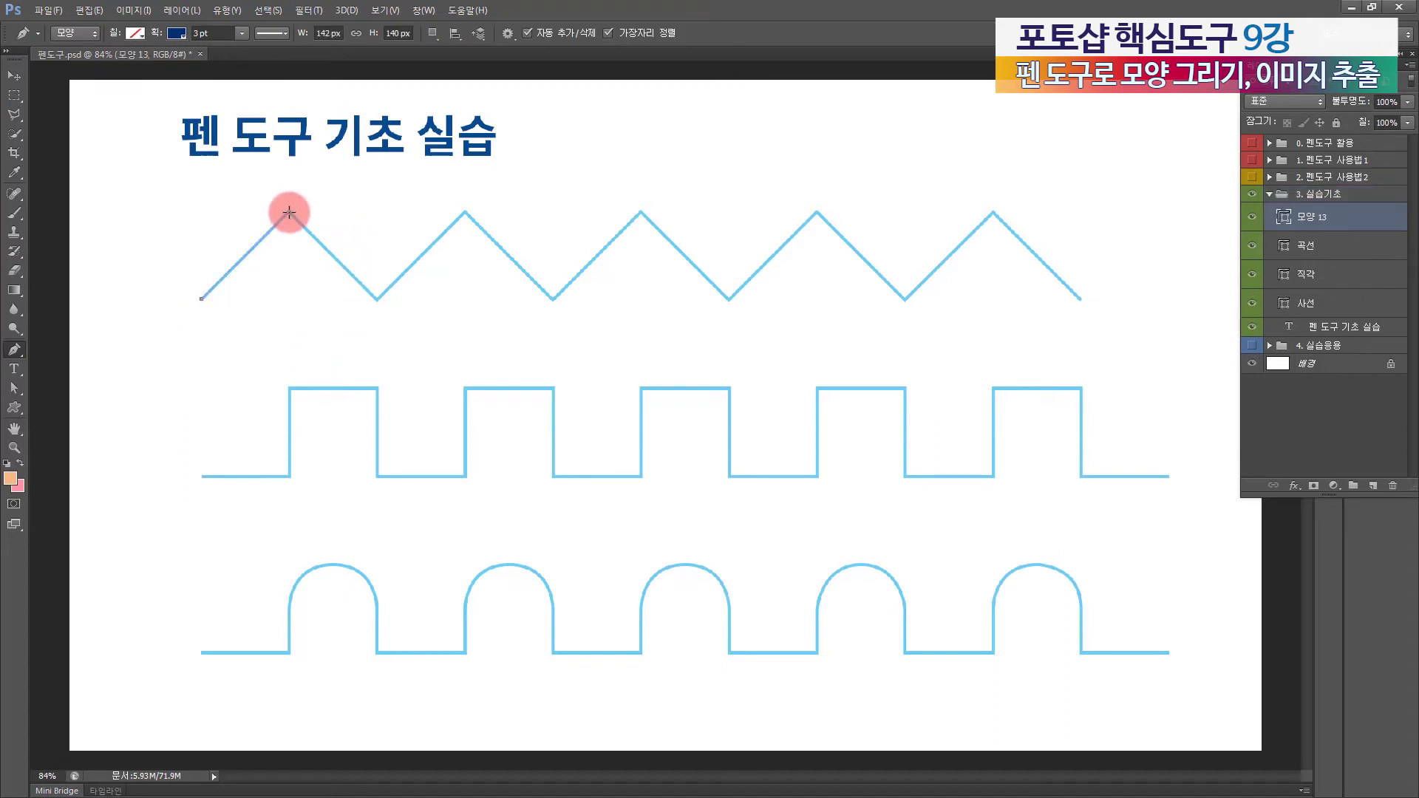
left_click(289, 212)
left_click(377, 298)
left_click(465, 212)
left_click(553, 299)
left_click(643, 211)
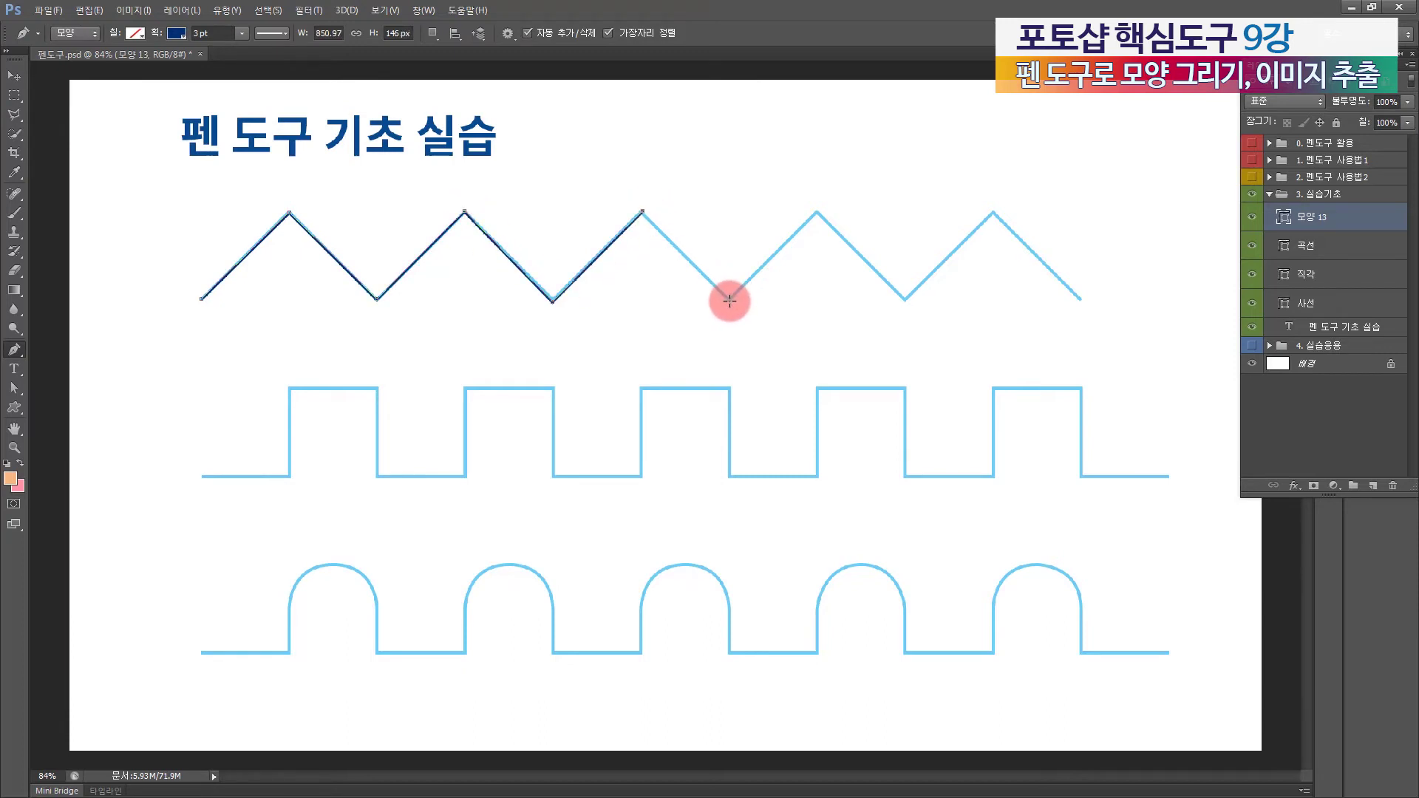
left_click(730, 300)
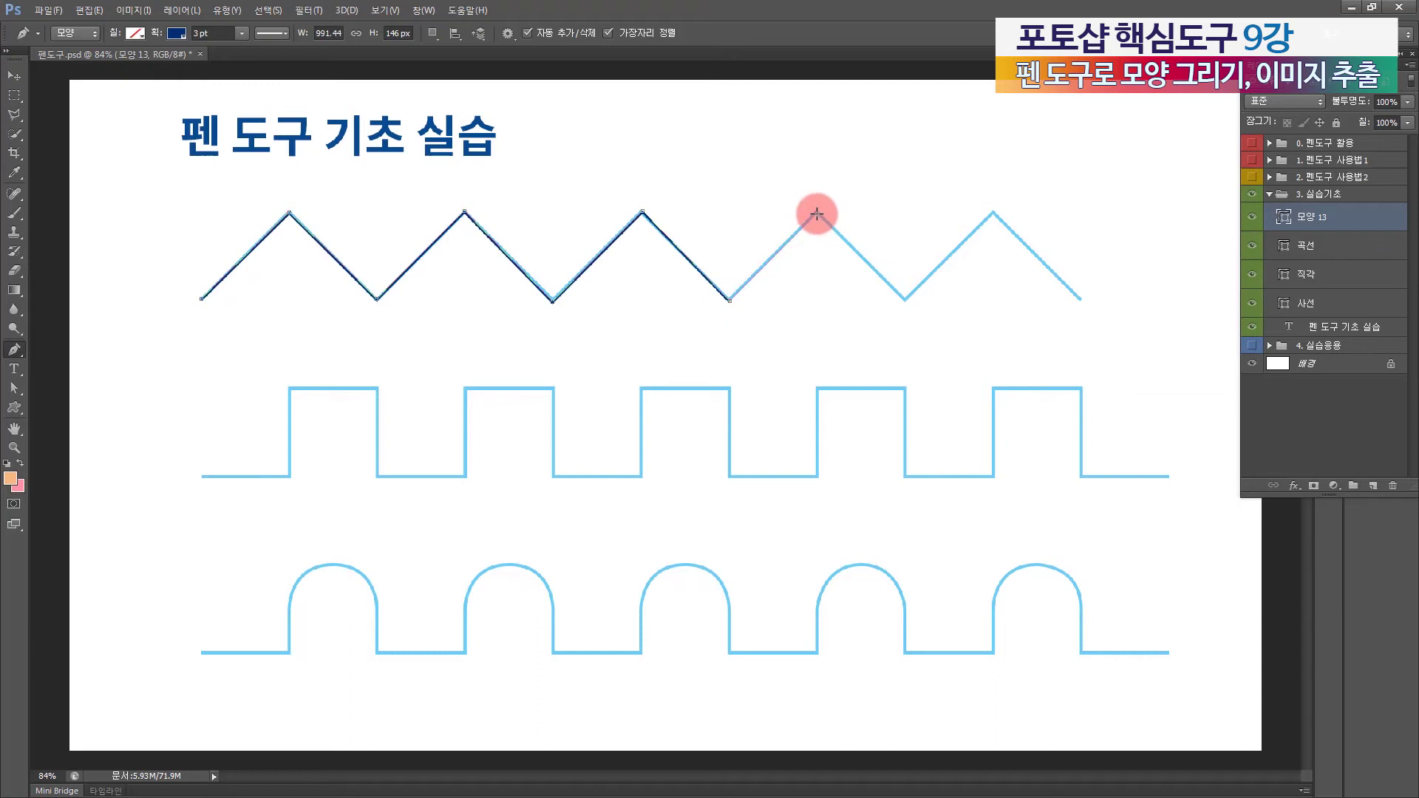
left_click(816, 213)
left_click(904, 299)
left_click(991, 212)
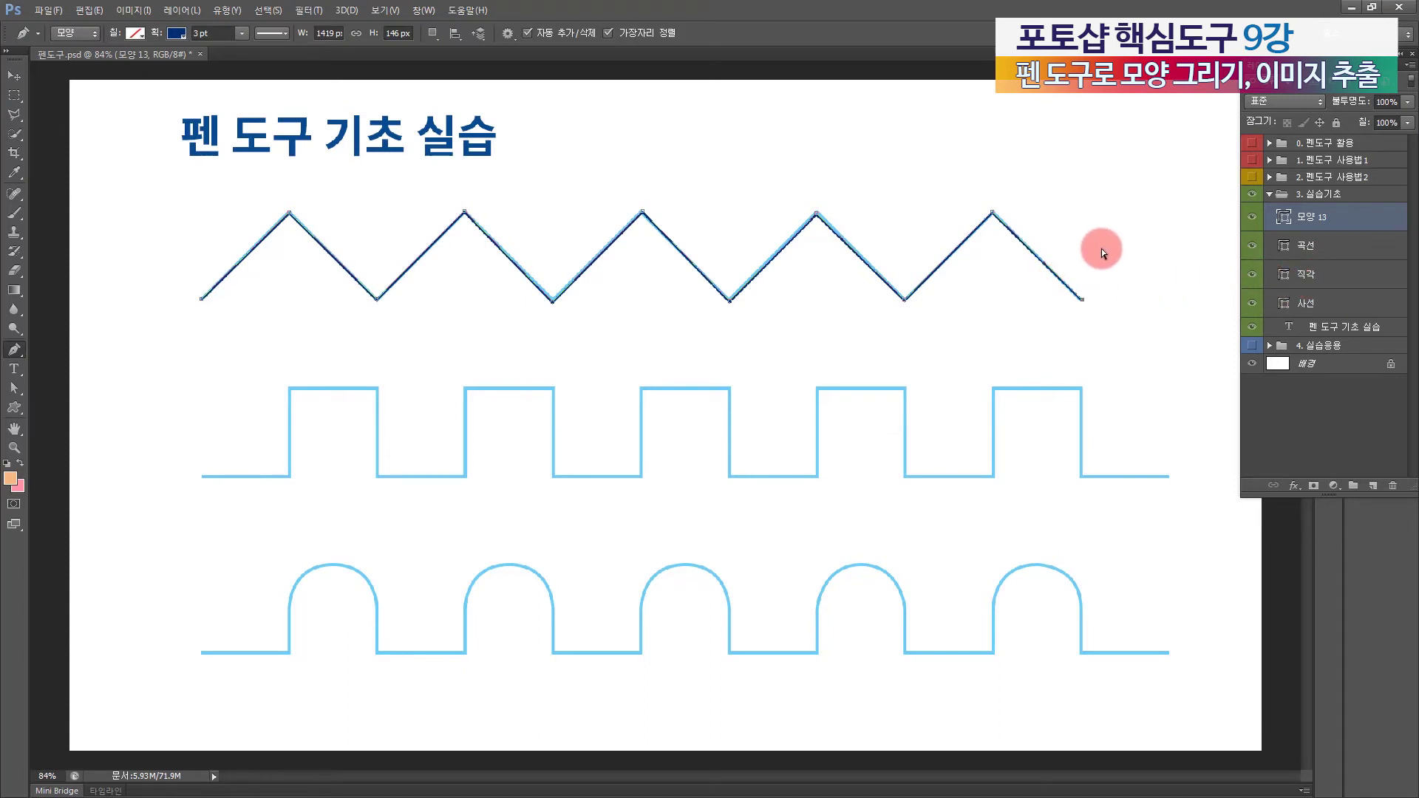
left_click(1128, 245, "ctrl")
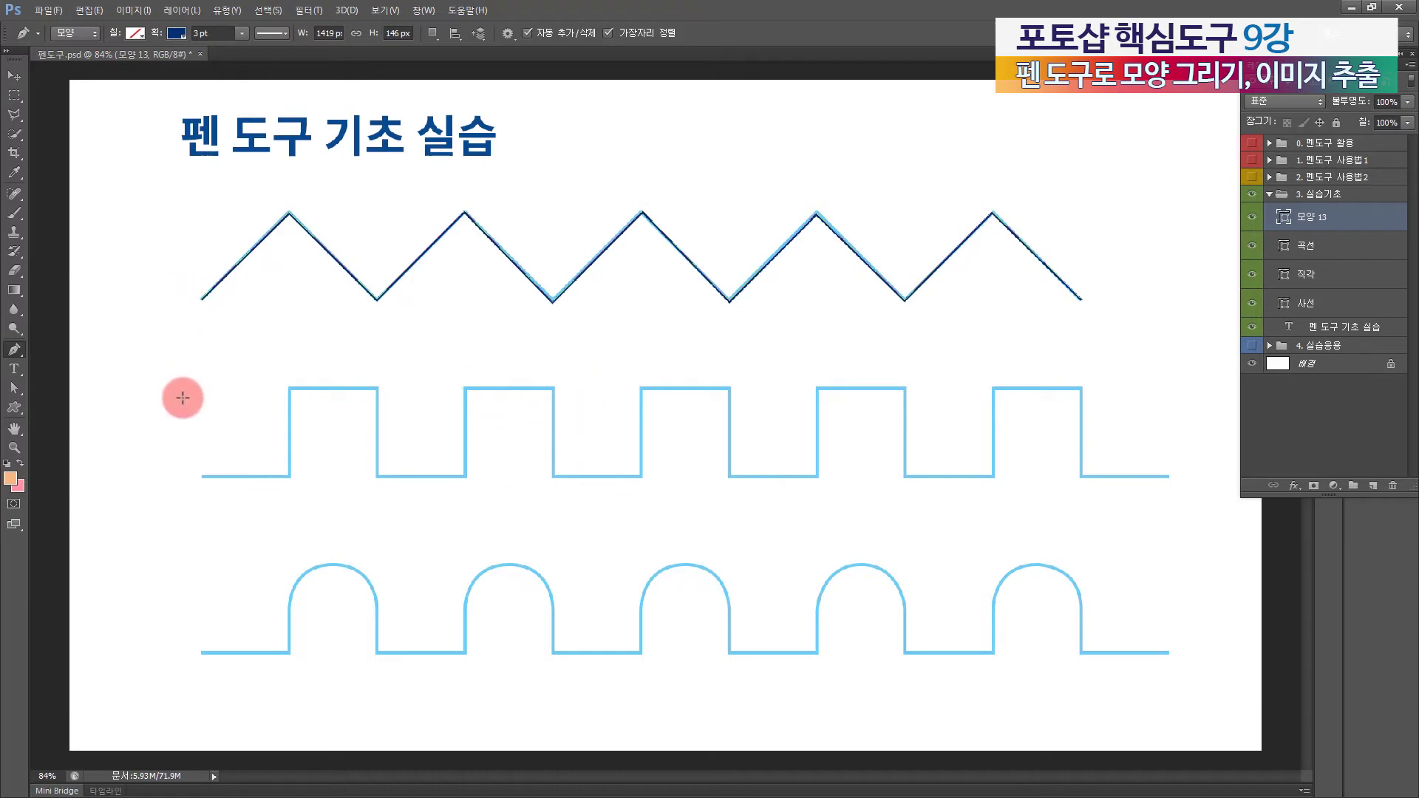
Step: Trace the square guide line with a new 3 pt stroked Pen tool shape, anchoring each corner through the second square's top edge
left_click(202, 476)
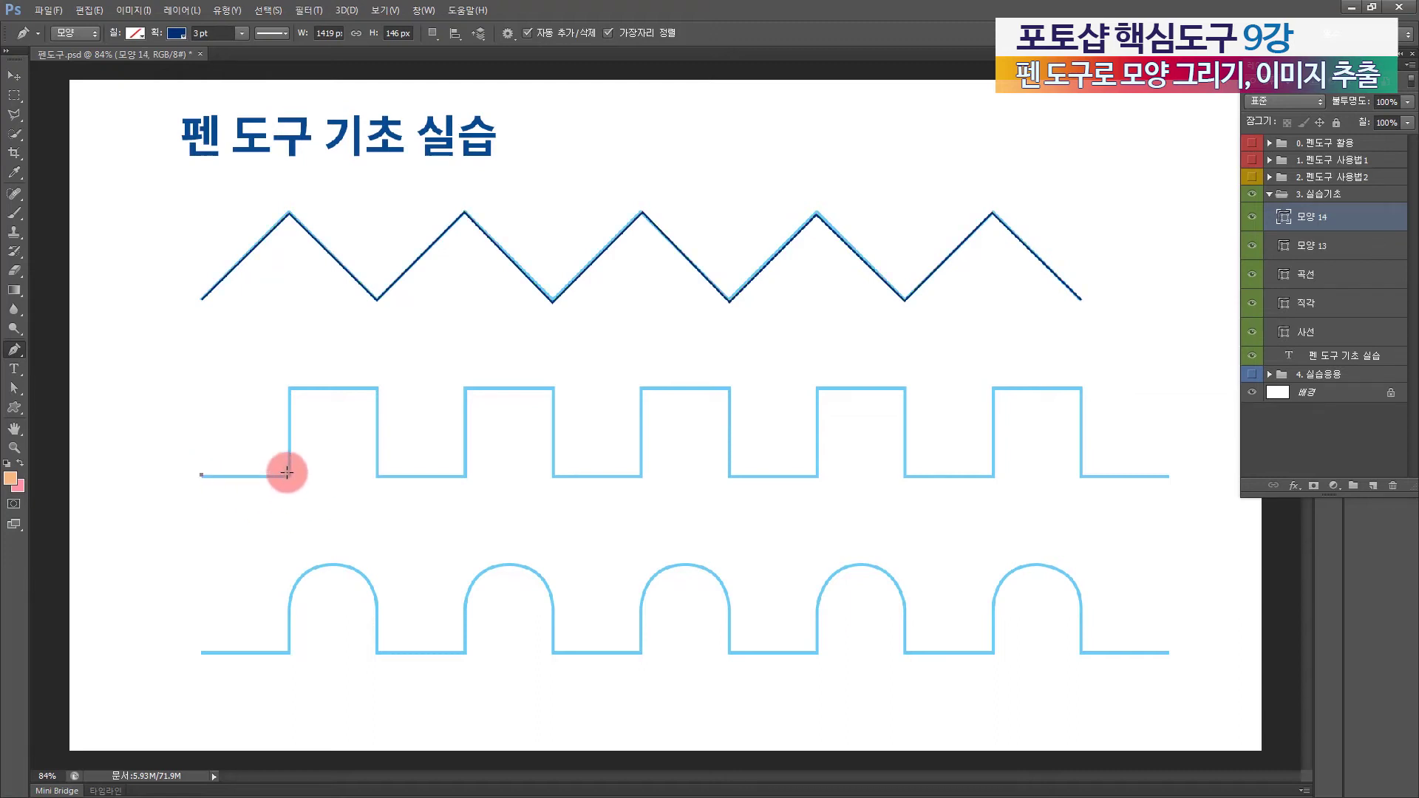
left_click(289, 475)
left_click(290, 387)
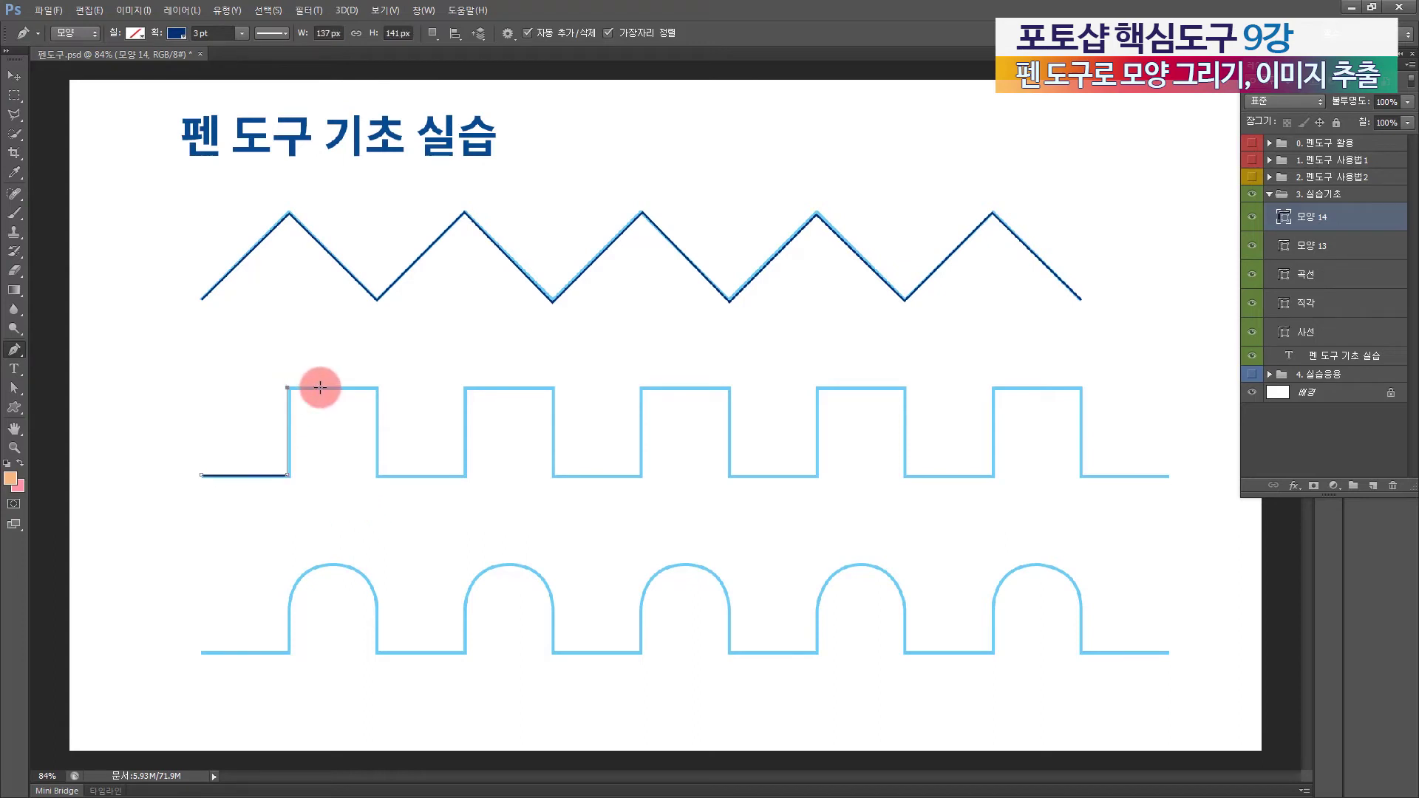
left_click(376, 388)
left_click(377, 475)
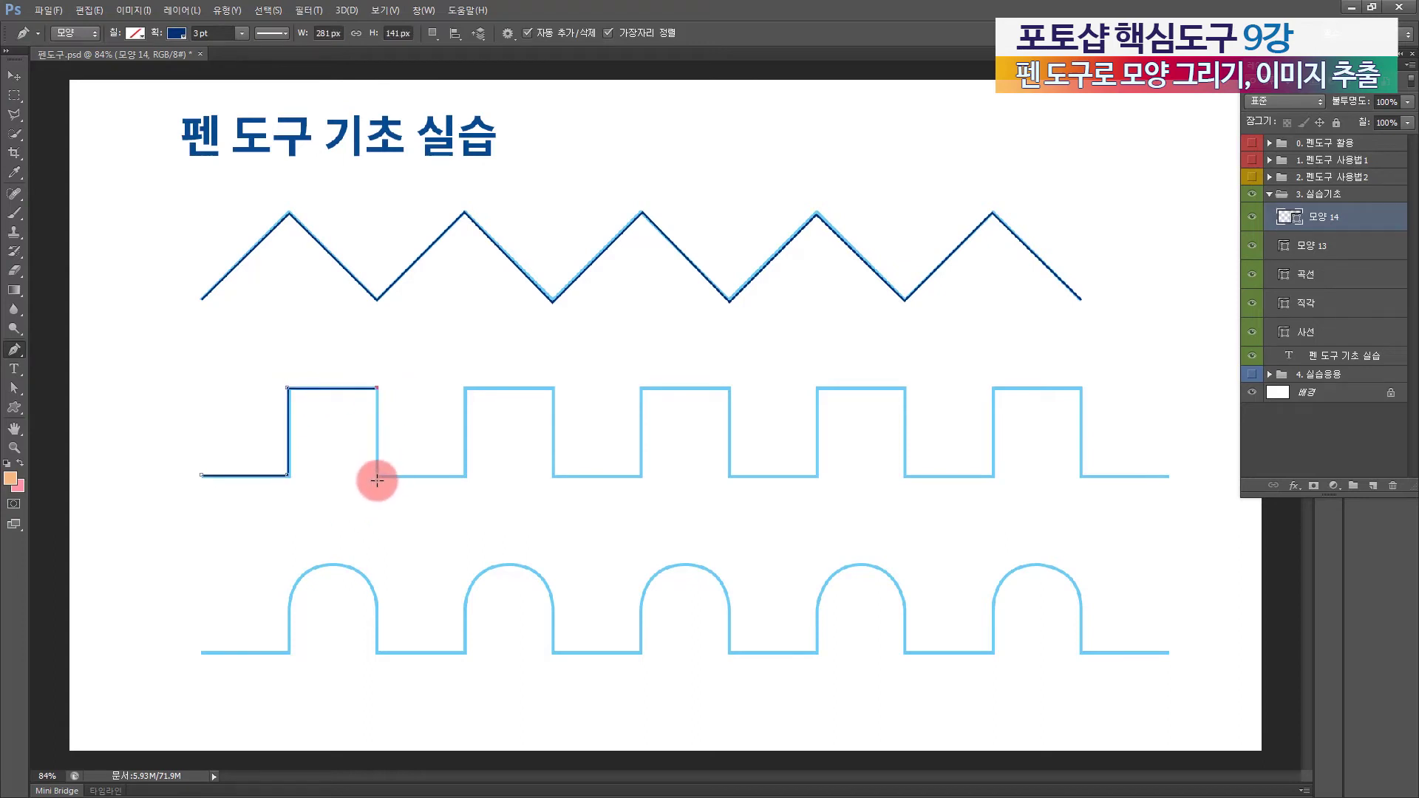
left_click(466, 476)
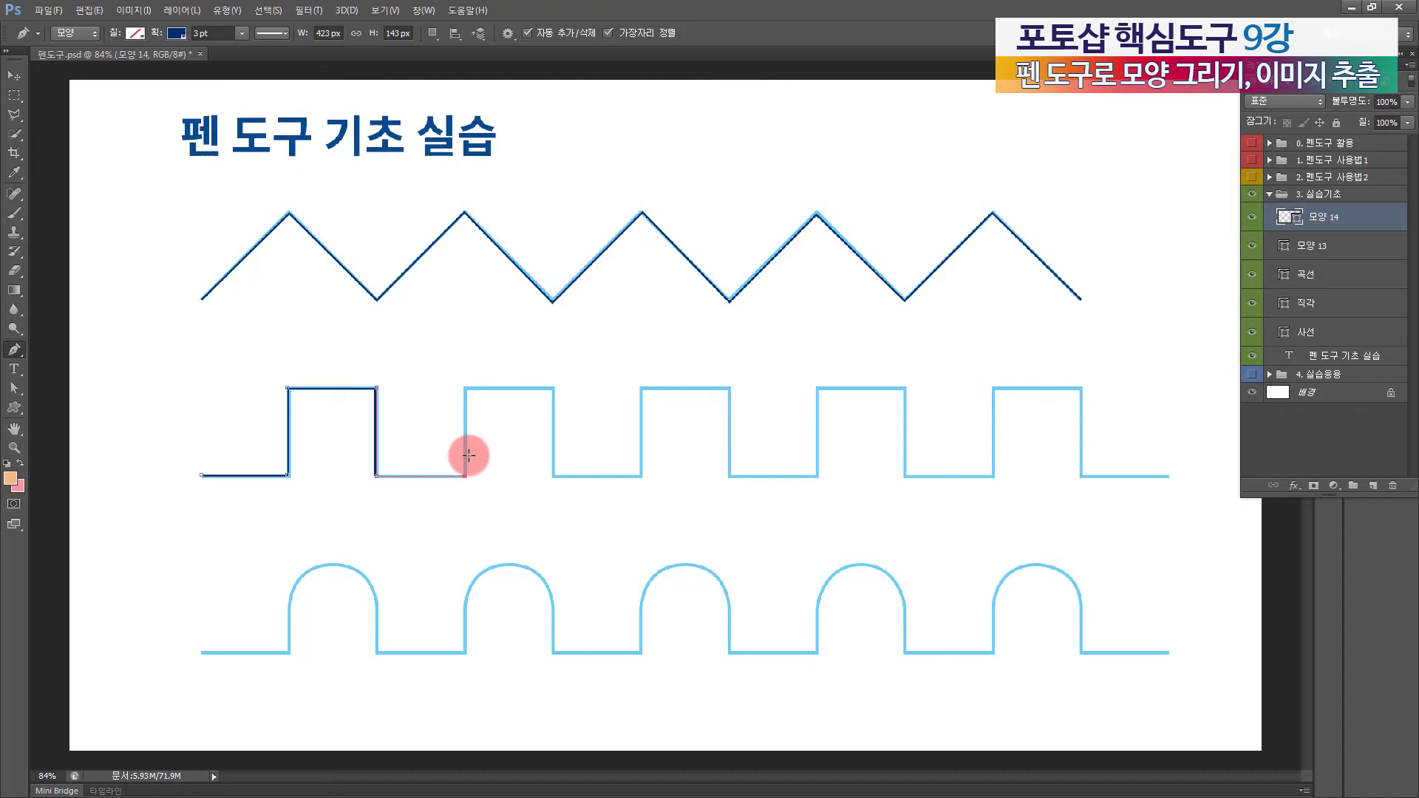
left_click(466, 388)
left_click(551, 387)
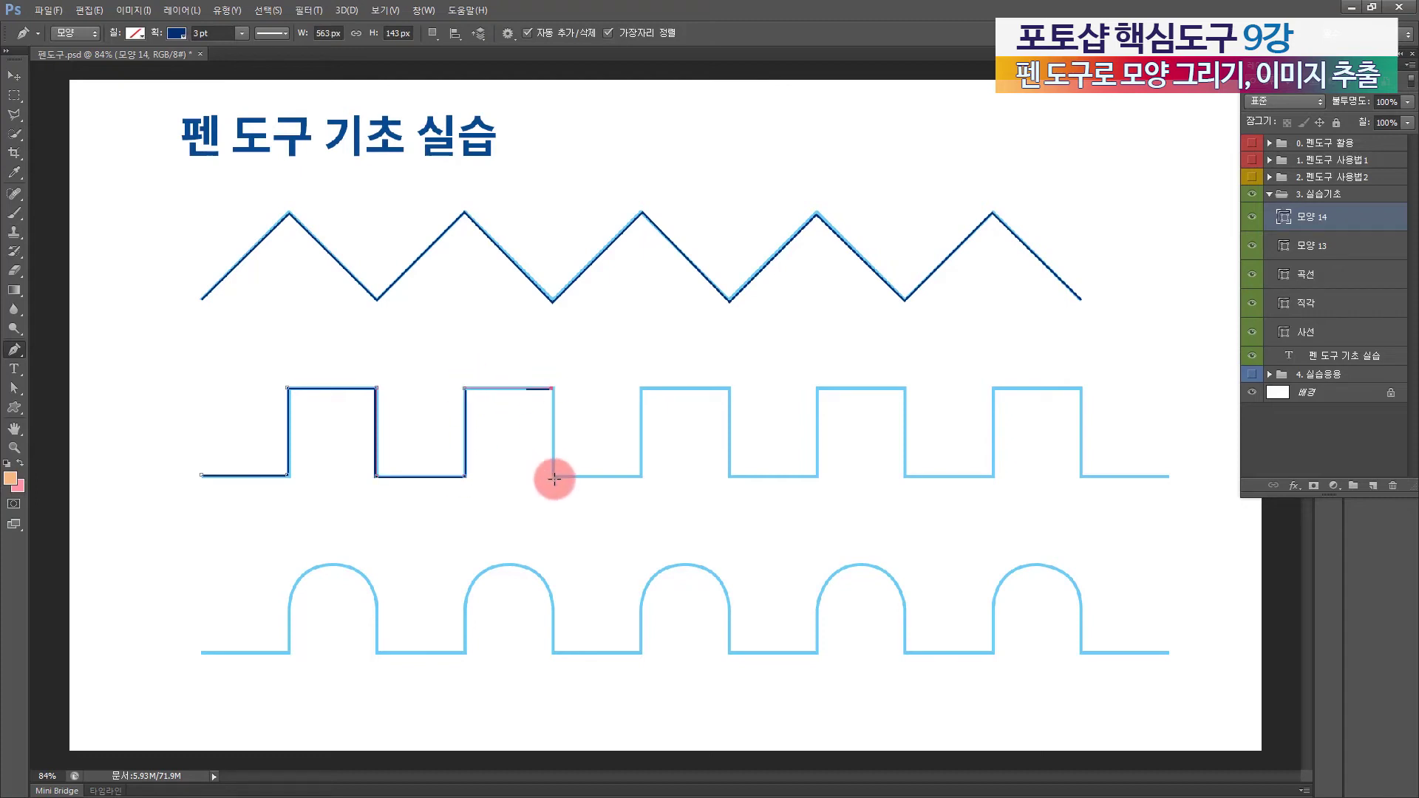
left_click(552, 477)
left_click(640, 477)
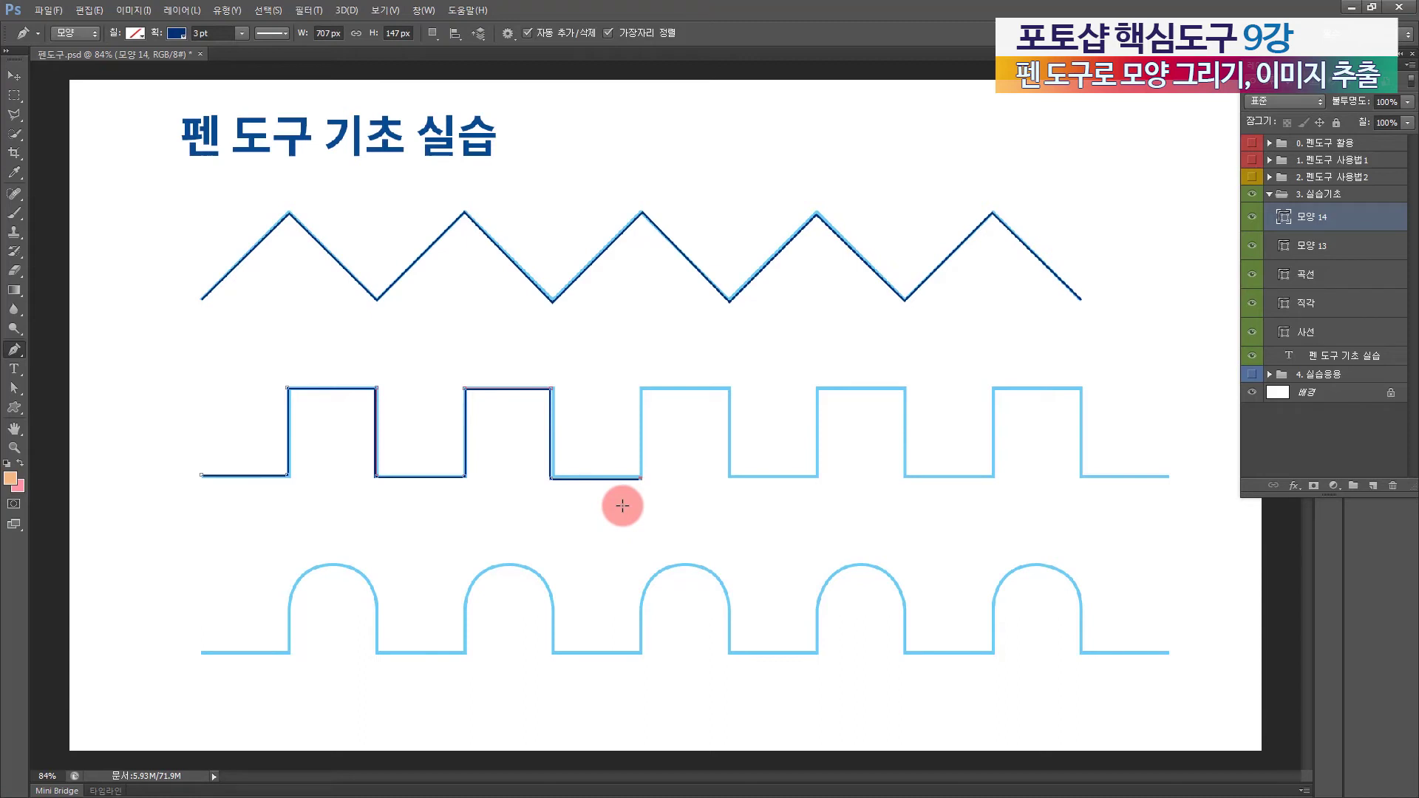
key("ctrl+z")
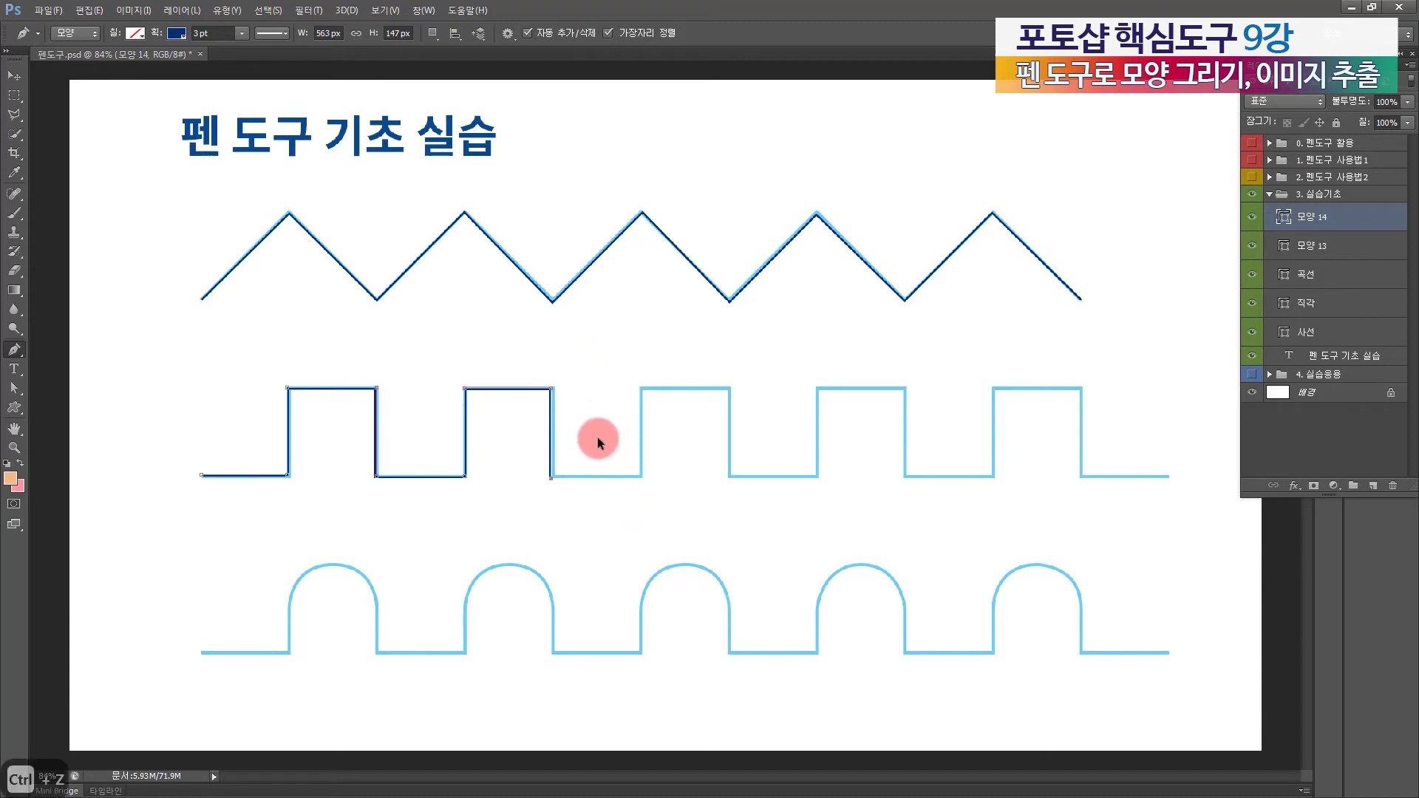
key("ctrl+alt+z")
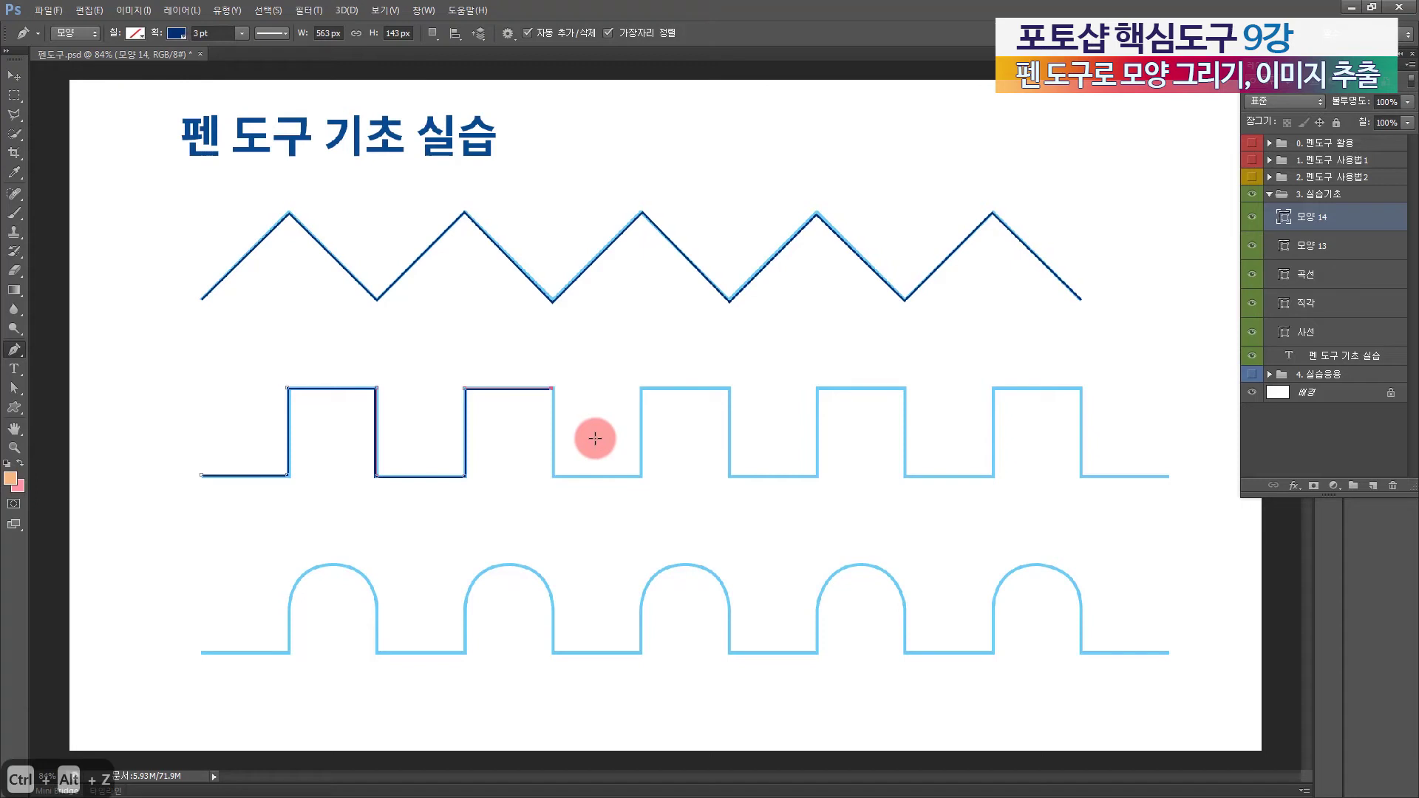
Step: Continue the square path down the second square and around the third to the base of the fourth, and end the open path
left_click(554, 473)
left_click(641, 475)
left_click(640, 388)
left_click(728, 389)
left_click(729, 475)
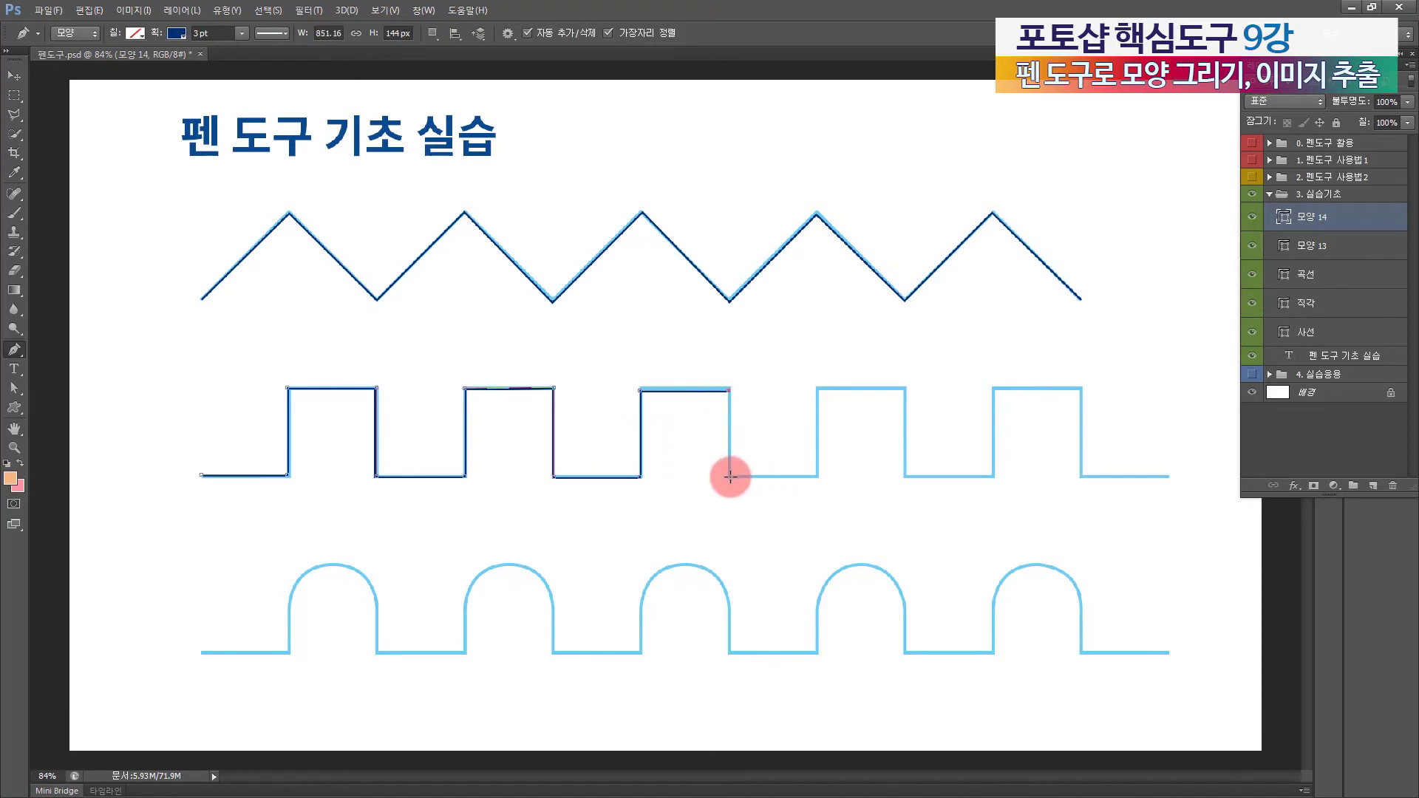
left_click(817, 476)
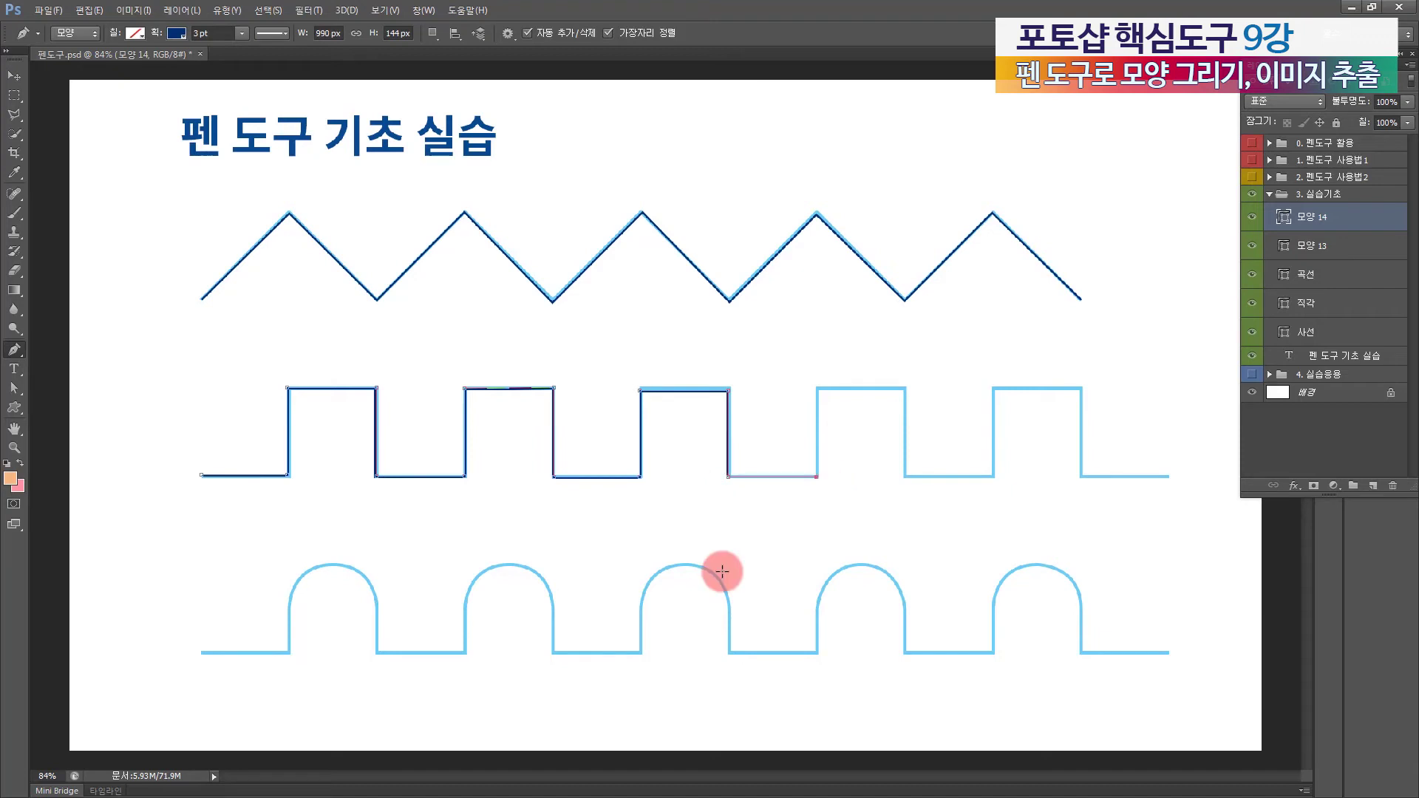
left_click(881, 490, "ctrl")
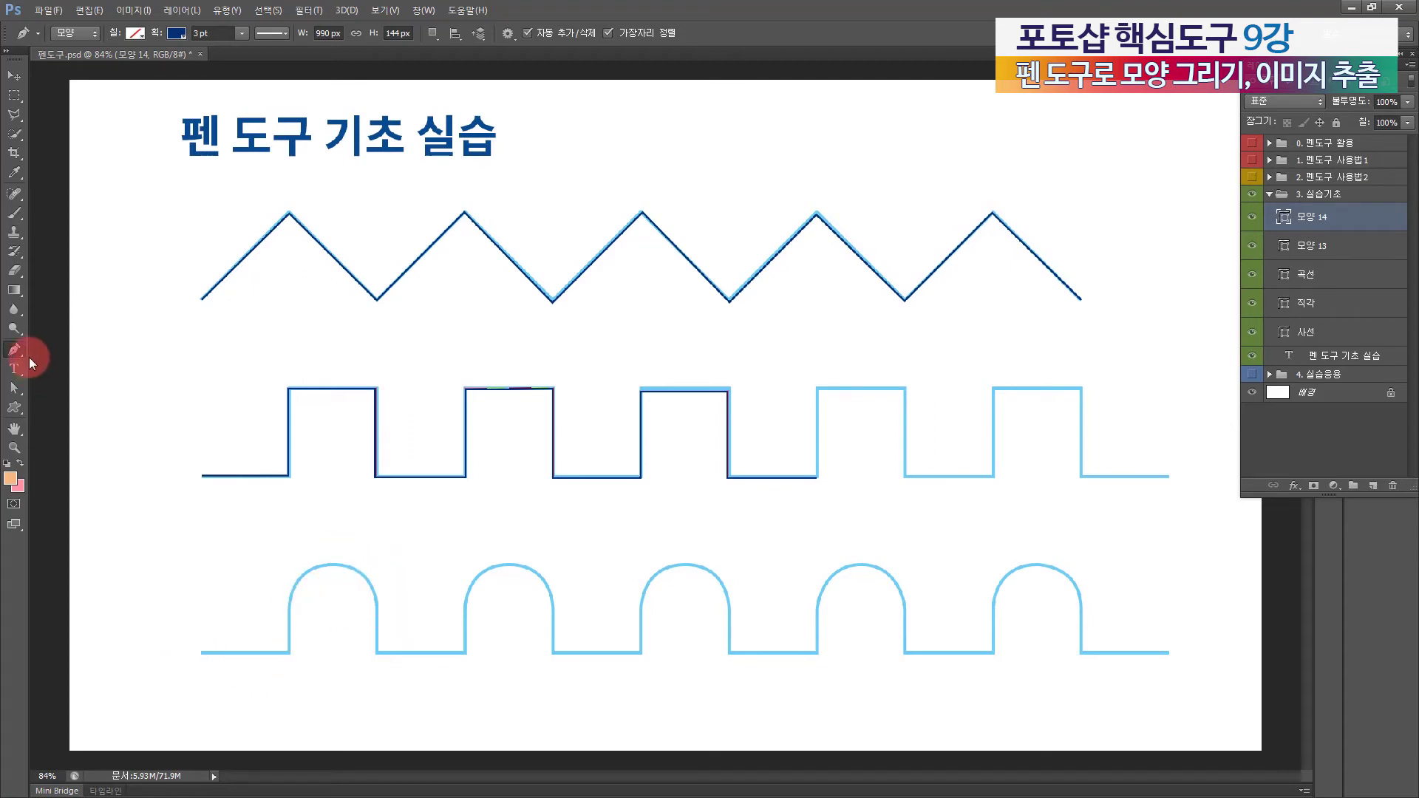
Step: Start a new path along the curved guide's baseline and up to the first arch, trying the arch as one curve and undoing it
left_click(202, 652)
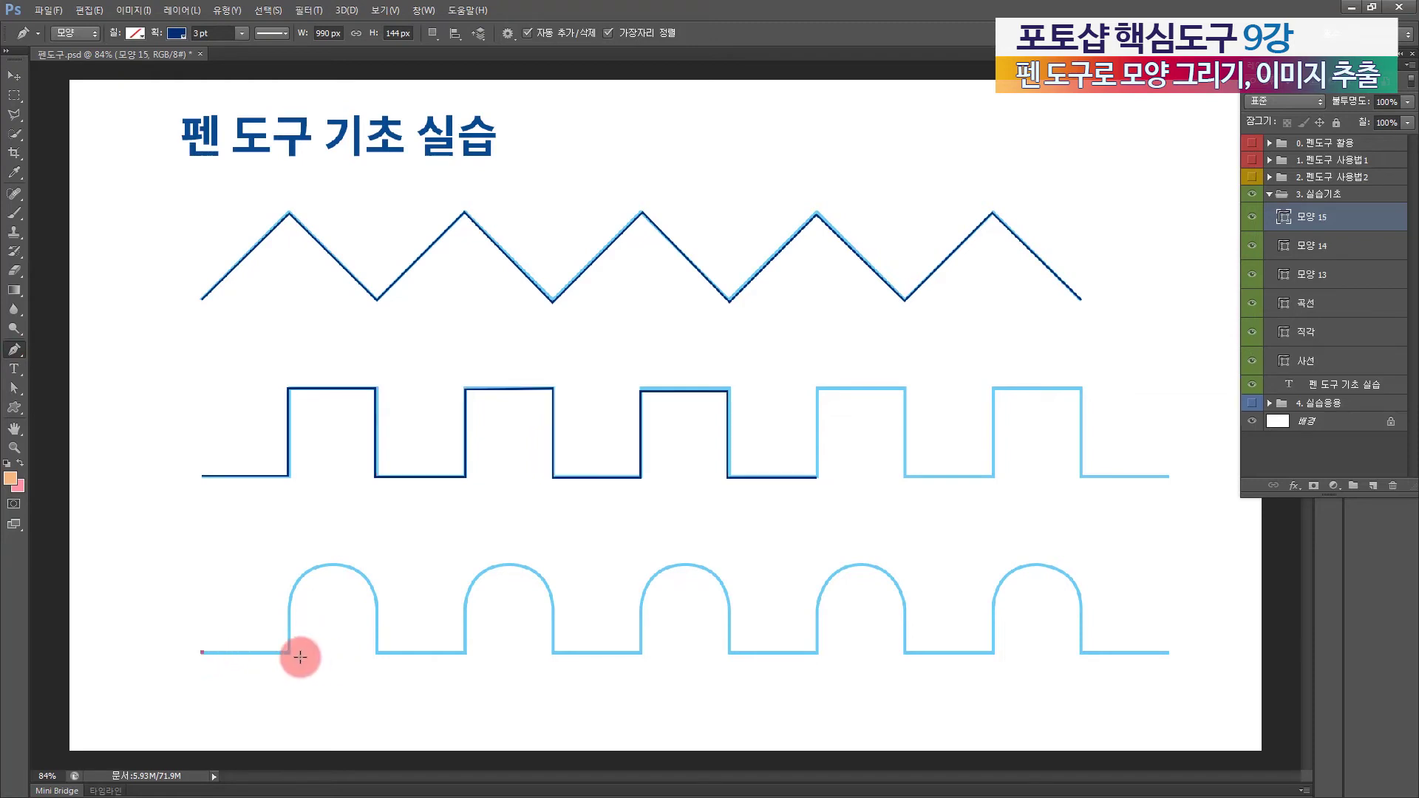
left_click(288, 652)
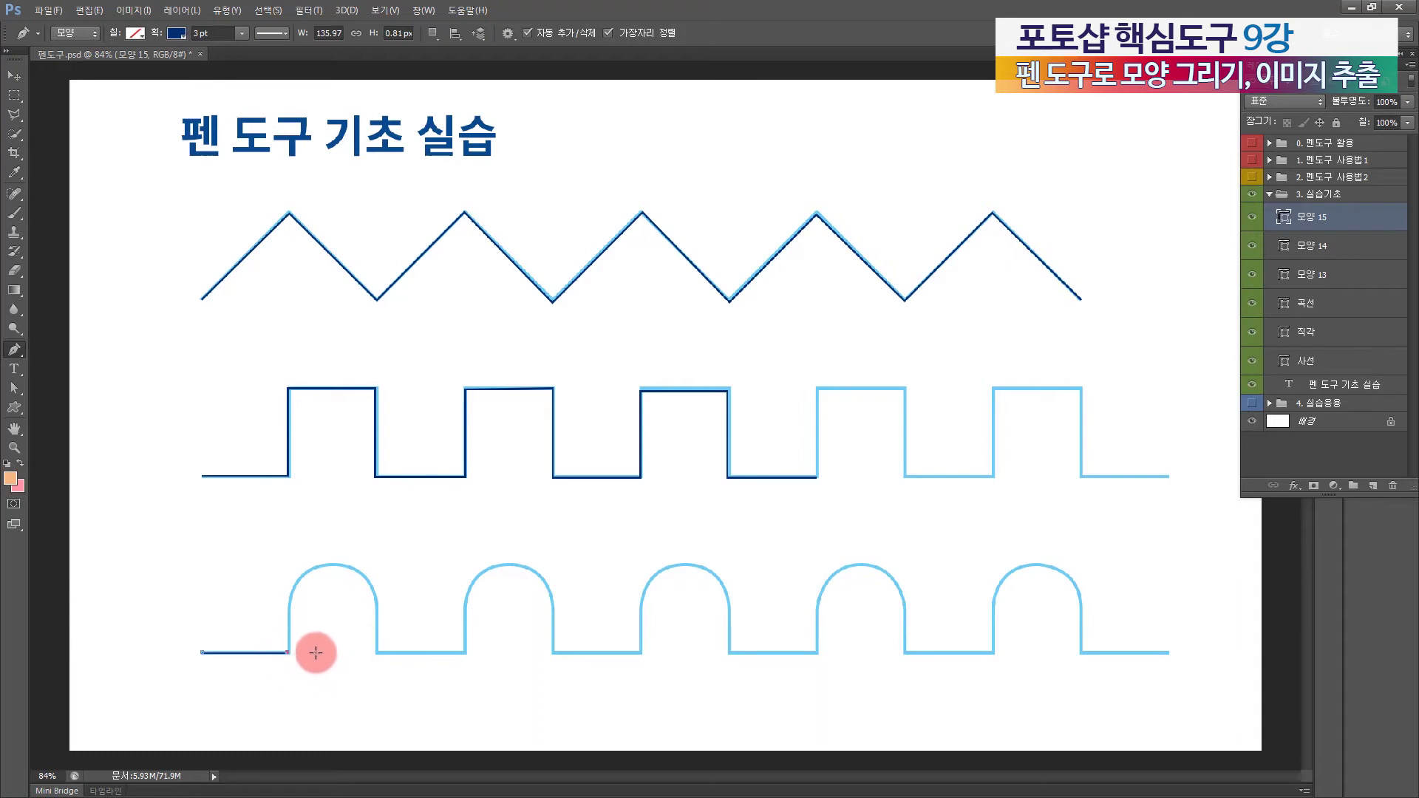
left_click(289, 609)
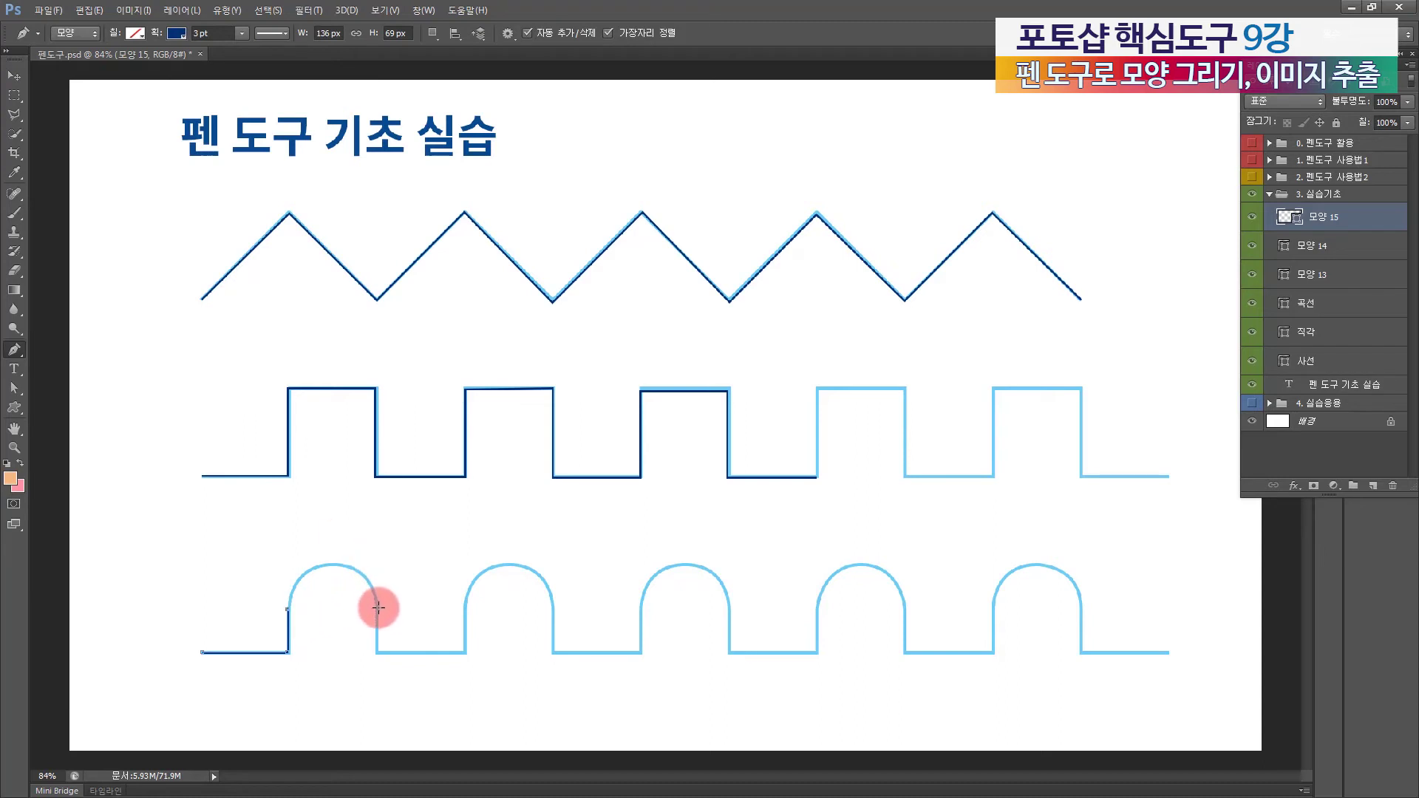
left_click_drag(391, 644, 425, 699)
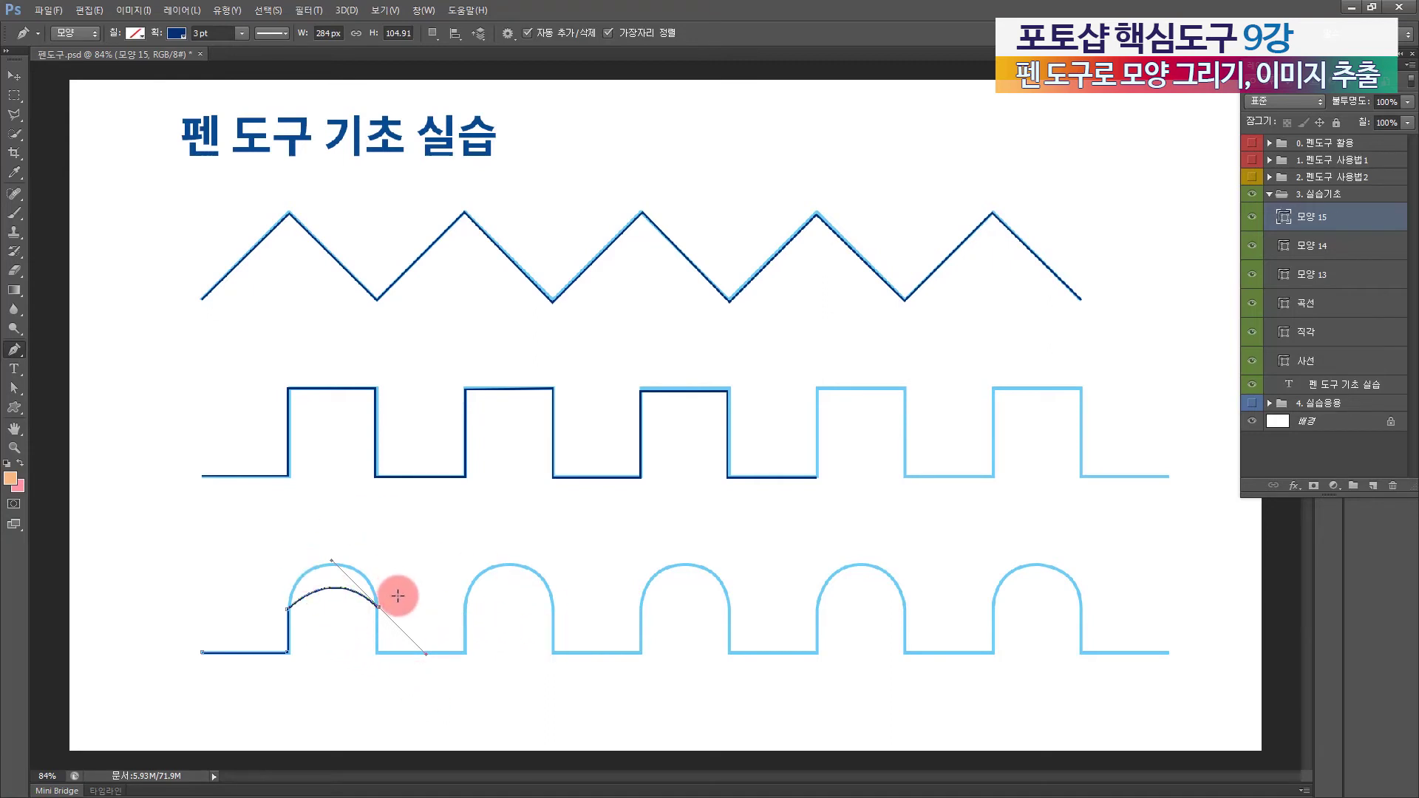
key("ctrl+z")
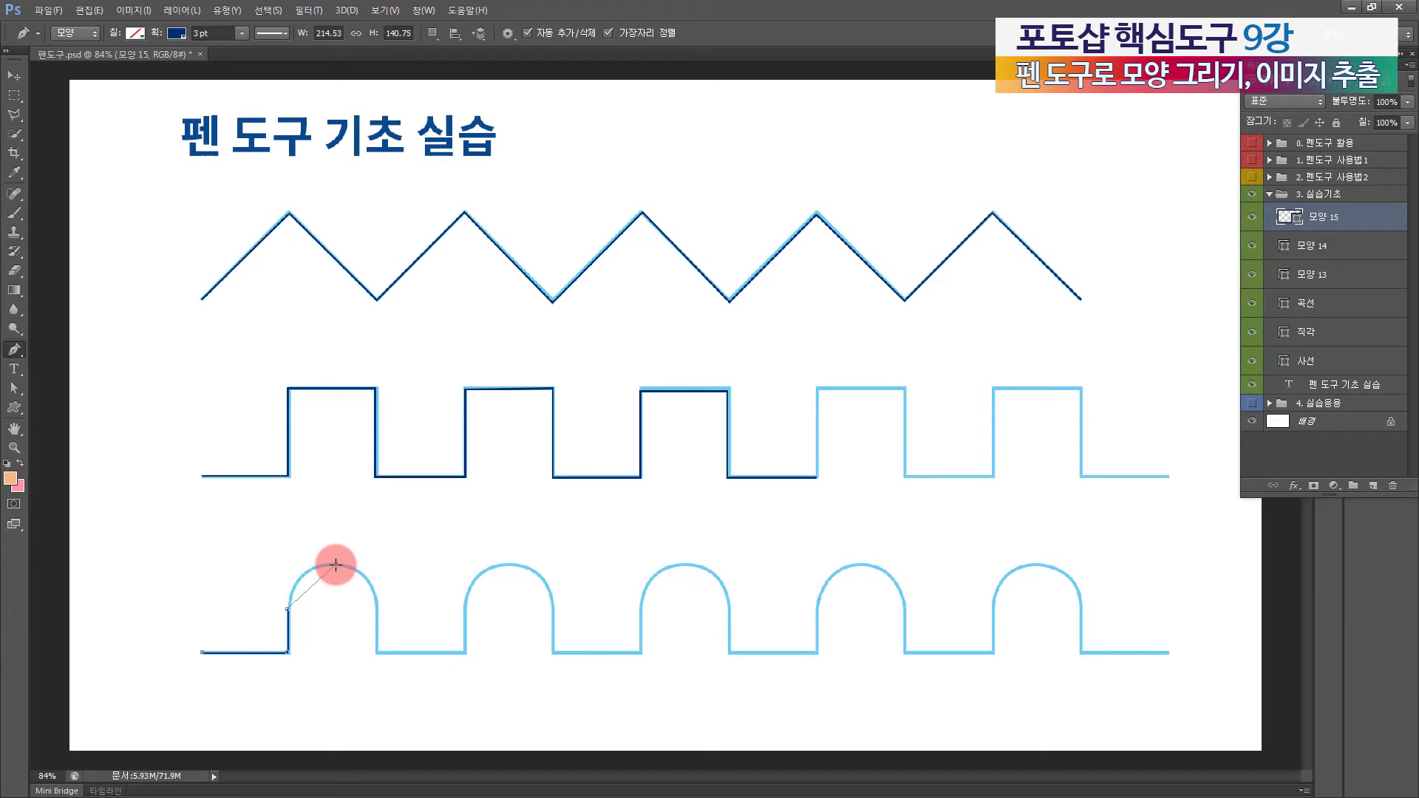
Step: Trace the first arch as two curves meeting at its apex, removing each curve anchor's outgoing handle, and continue straight down to the baseline
left_click_drag(384, 566, 386, 569)
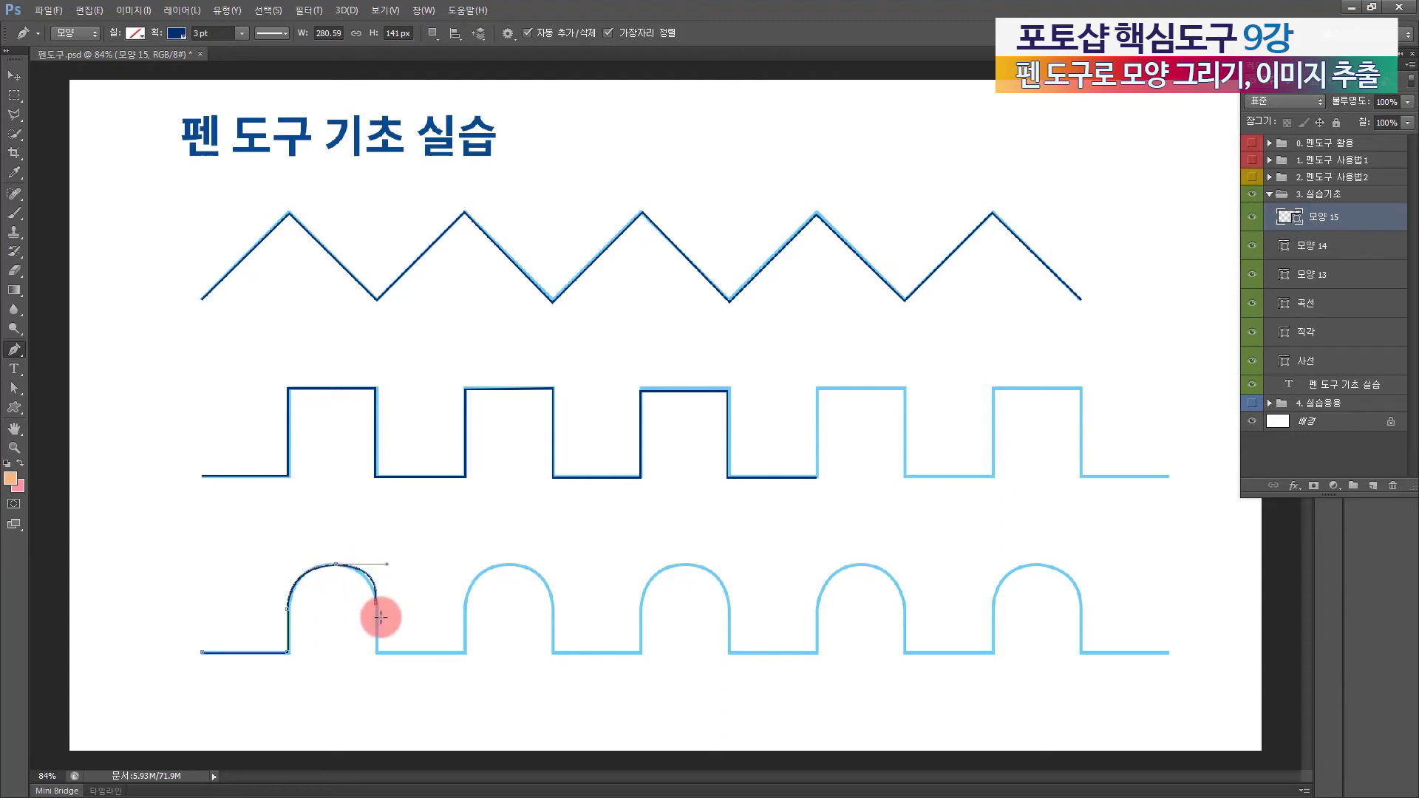
key("ctrl+z")
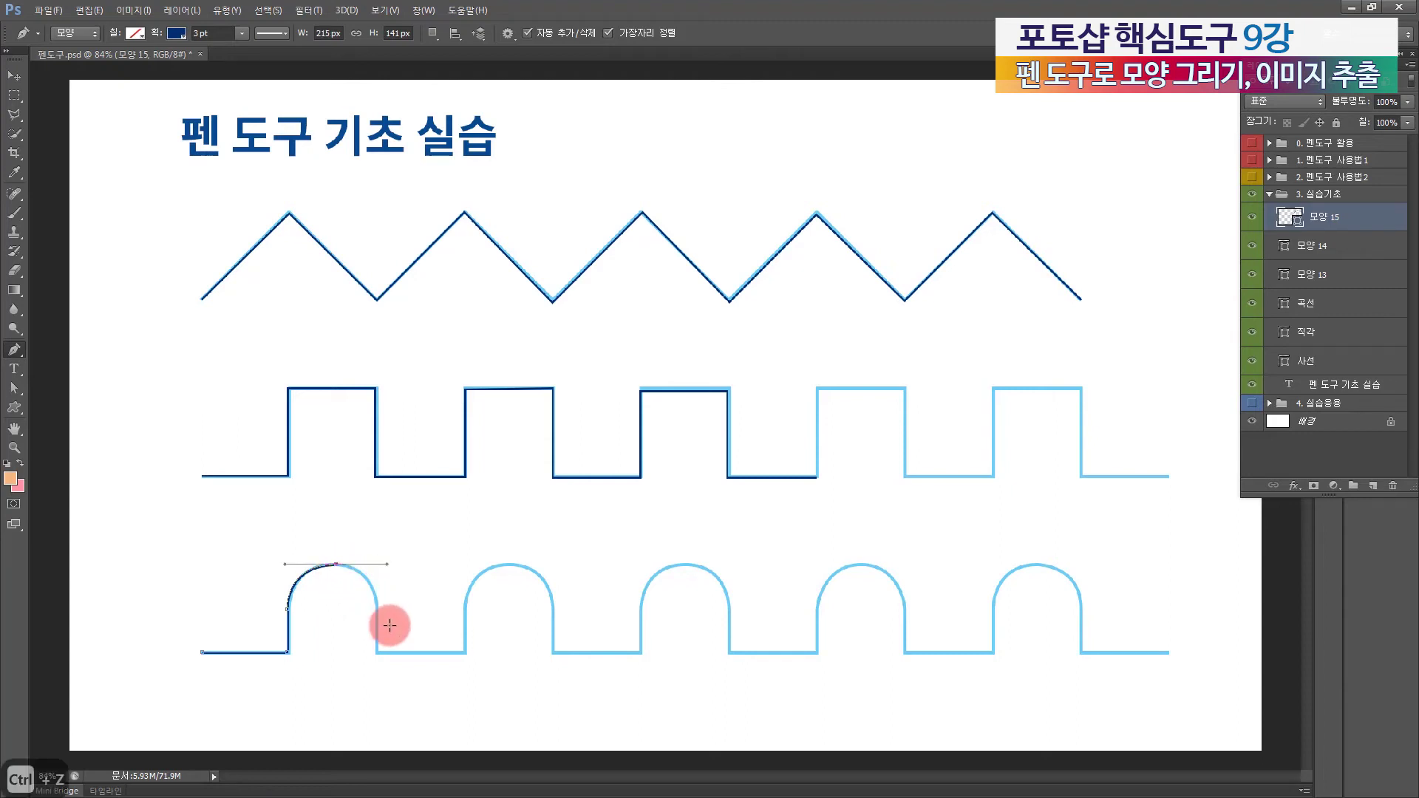
left_click(337, 564, "alt")
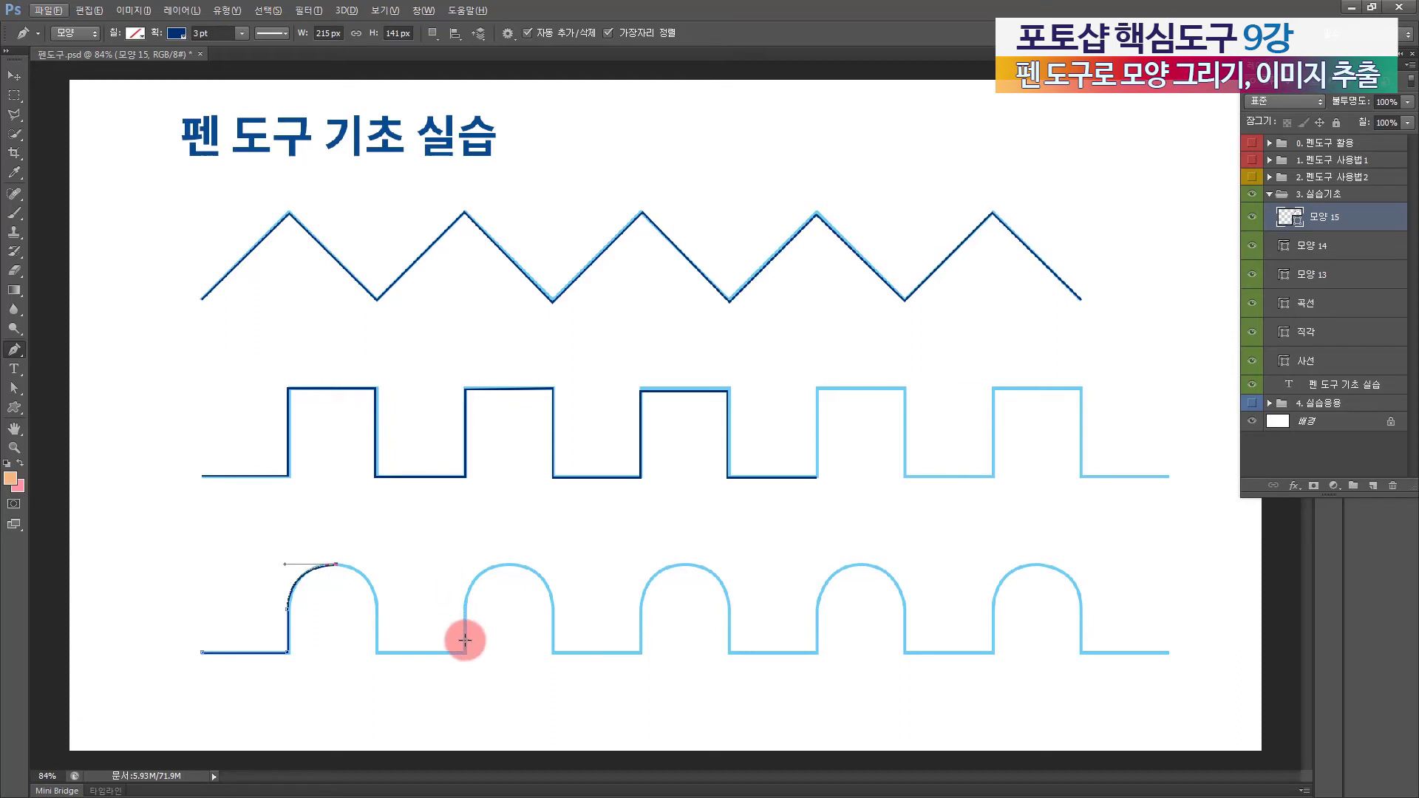
left_click(379, 637)
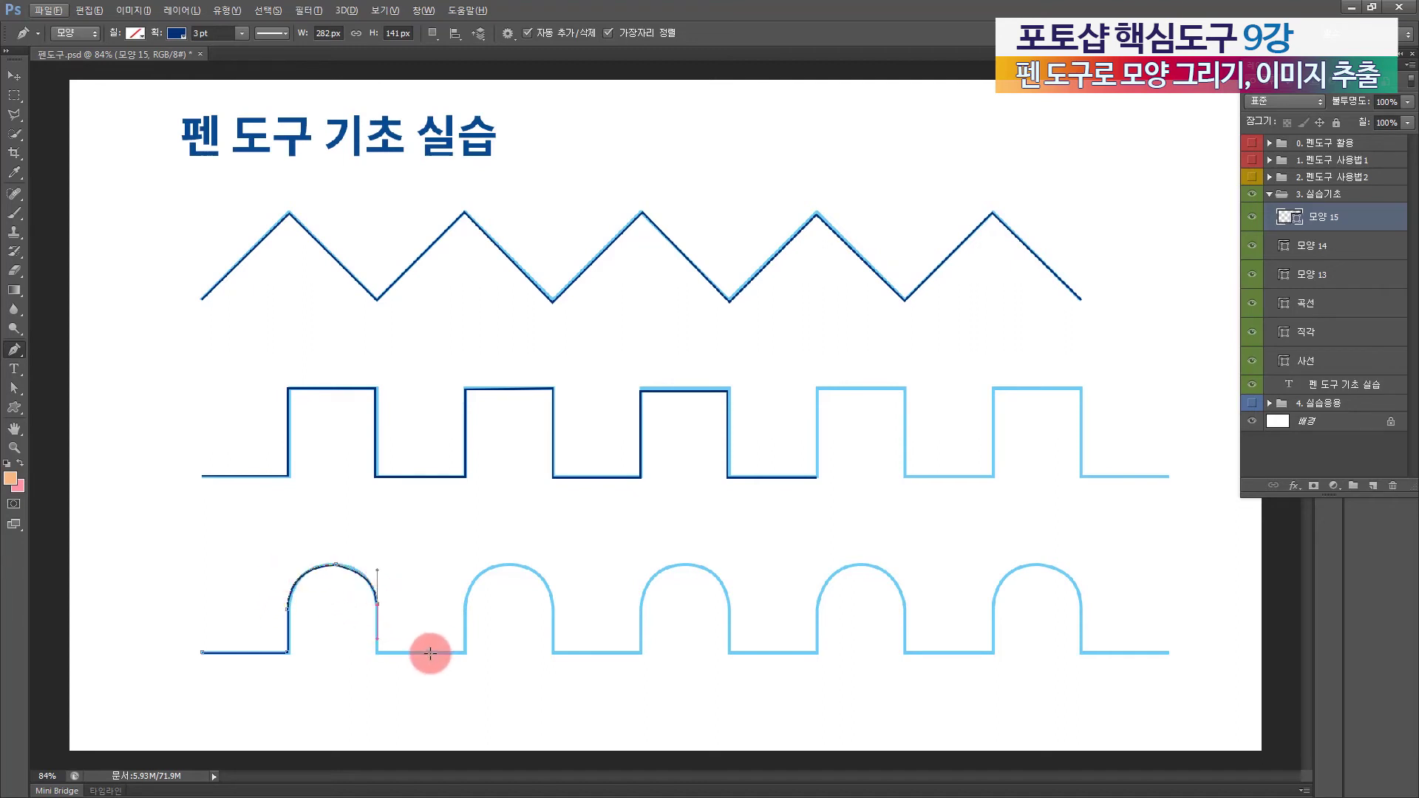
left_click(378, 603, "alt")
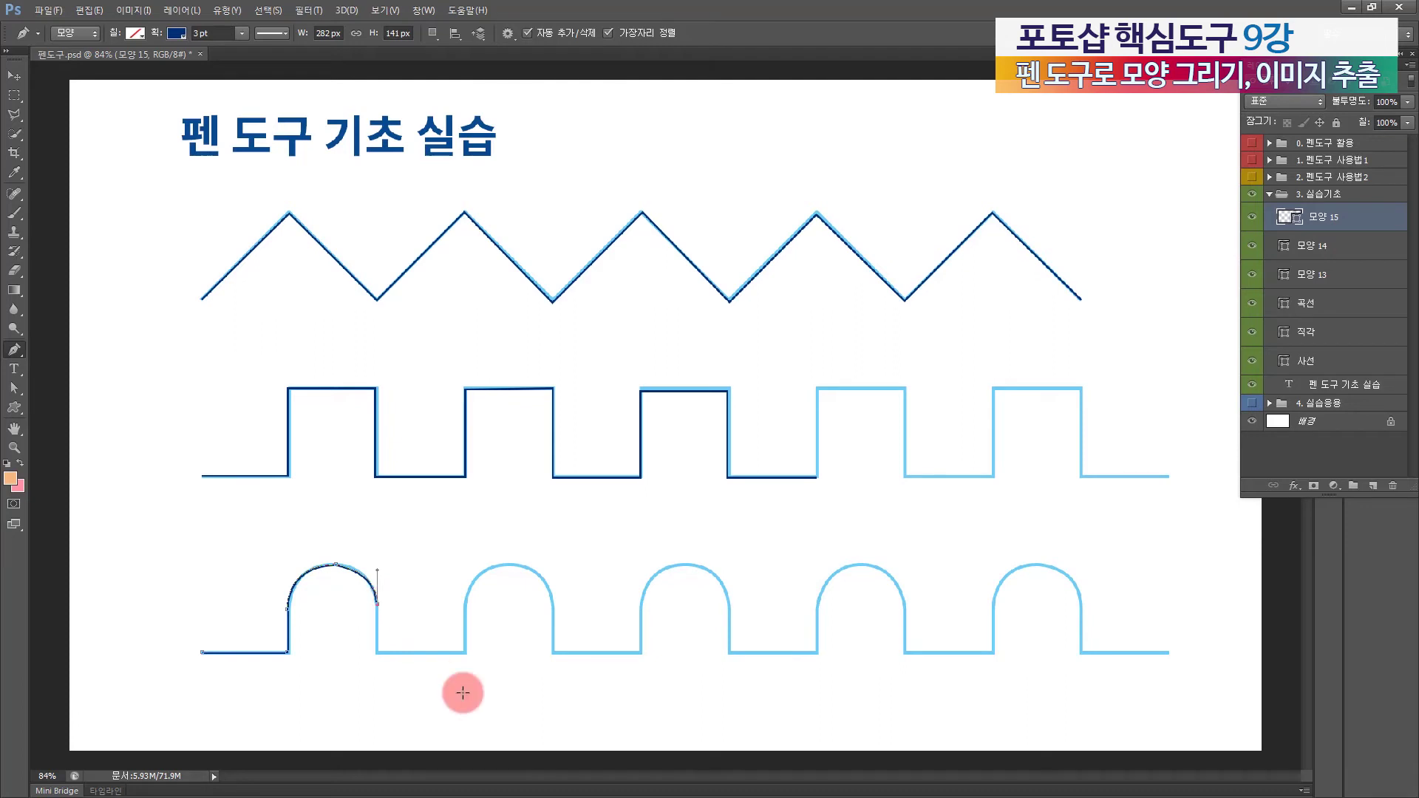
left_click(376, 652)
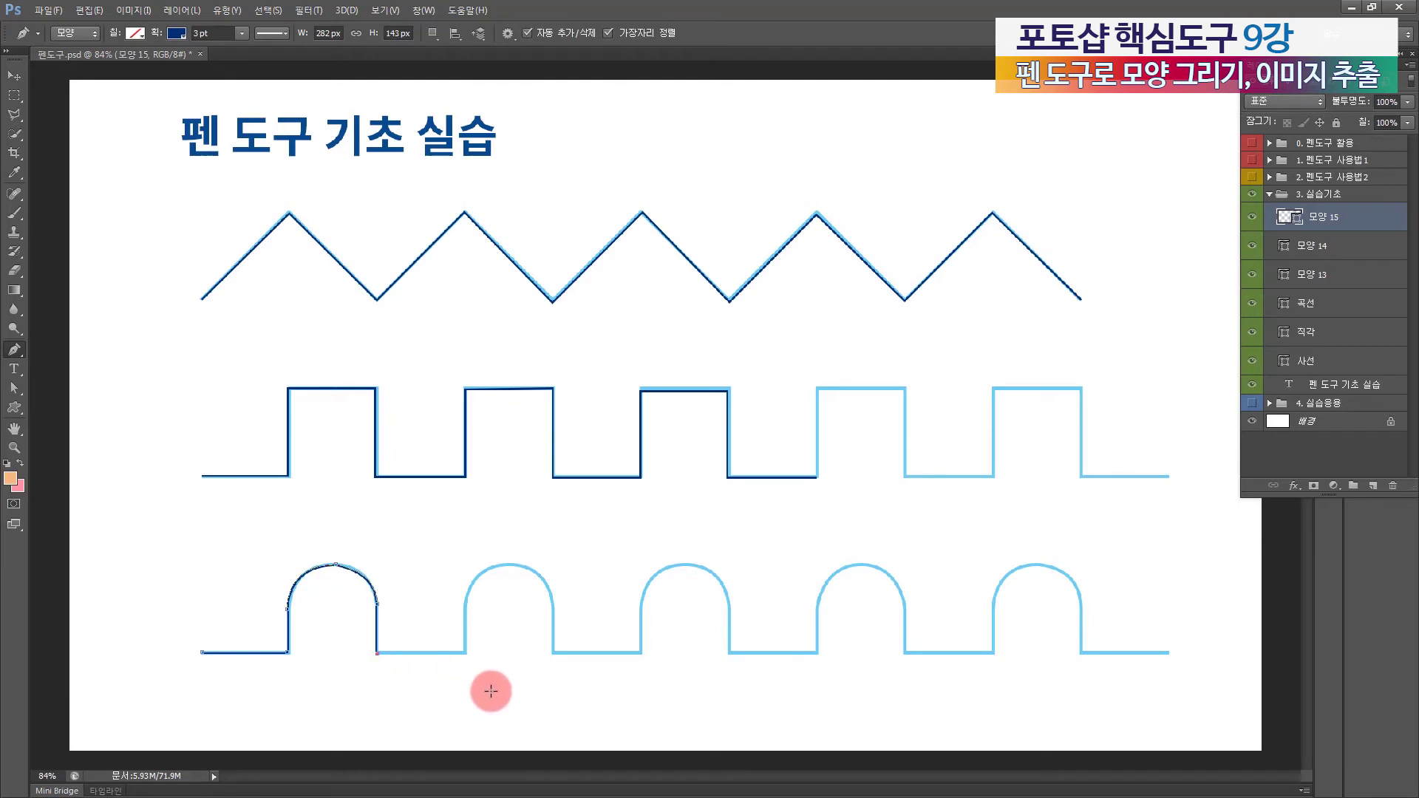
Step: Extend the path around the second arch with two curves, removing each outgoing handle, and along the baseline to the third arch
left_click(465, 652)
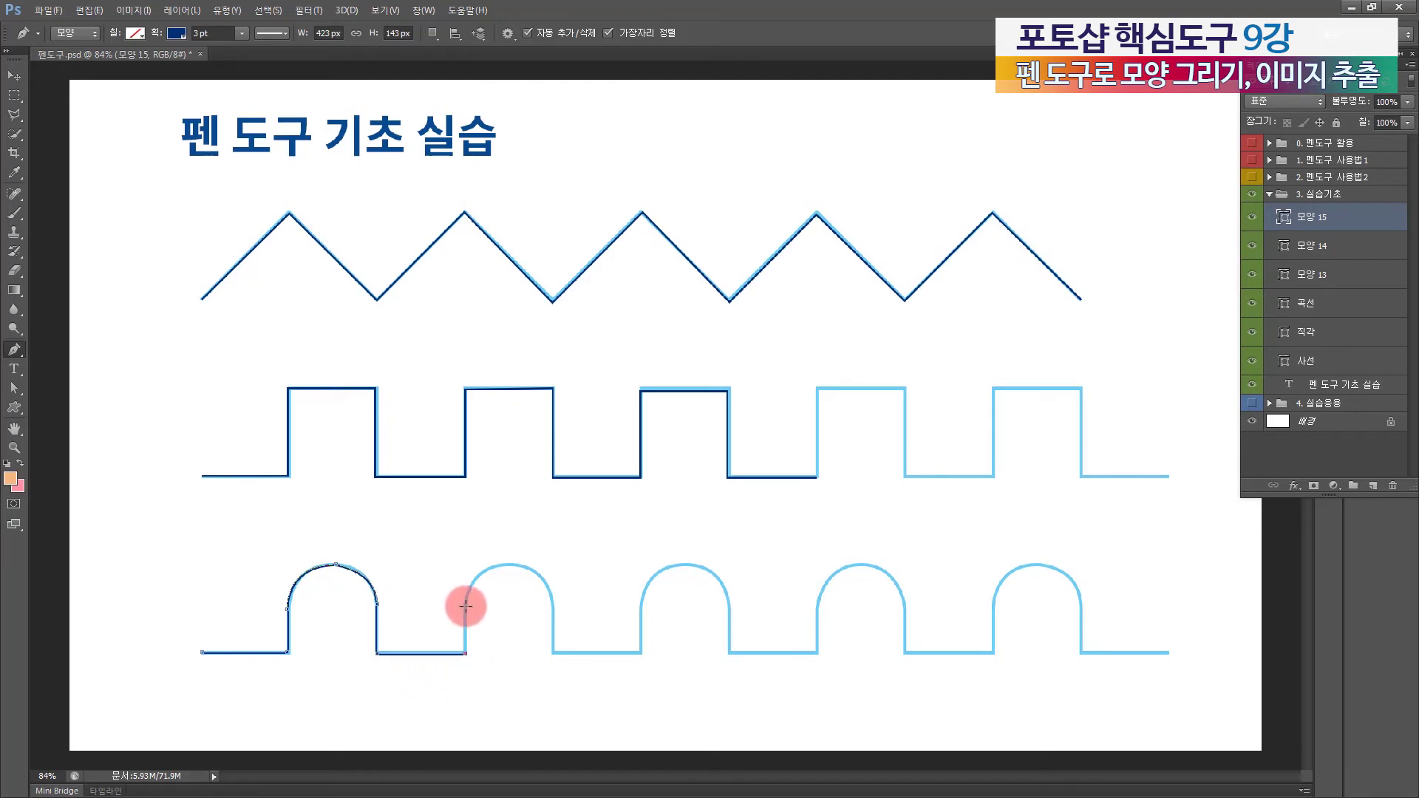
left_click(466, 606)
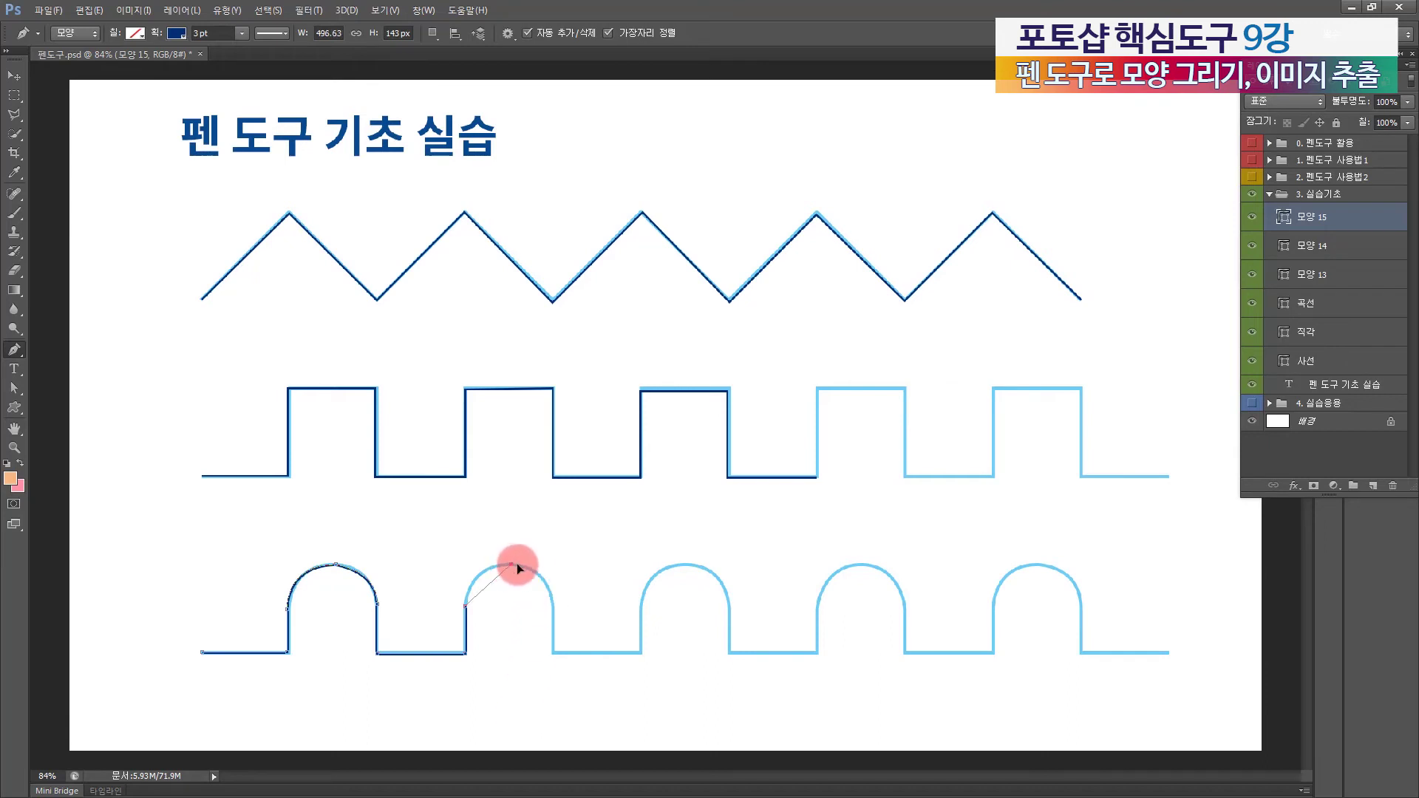
left_click_drag(552, 565, 558, 565)
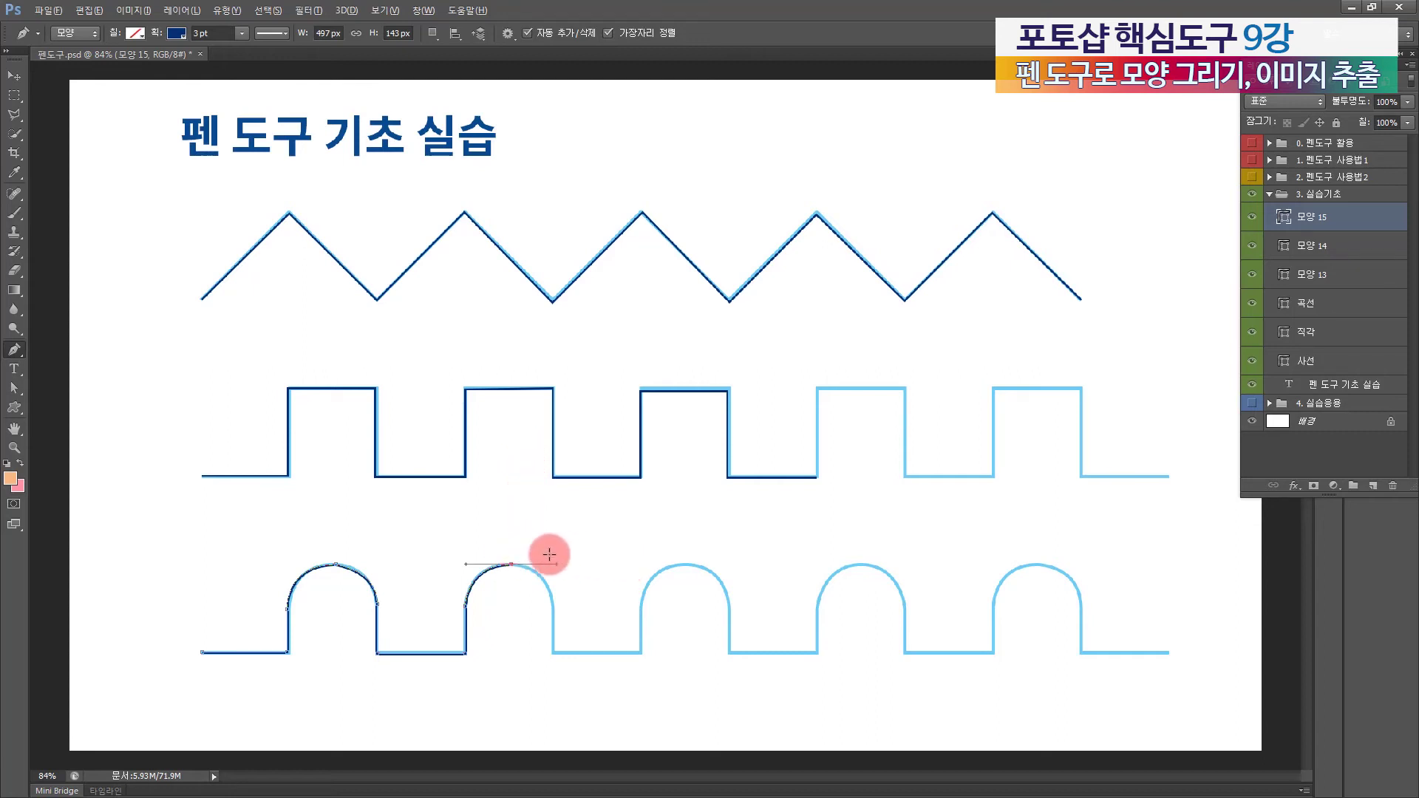
left_click(513, 563, "alt")
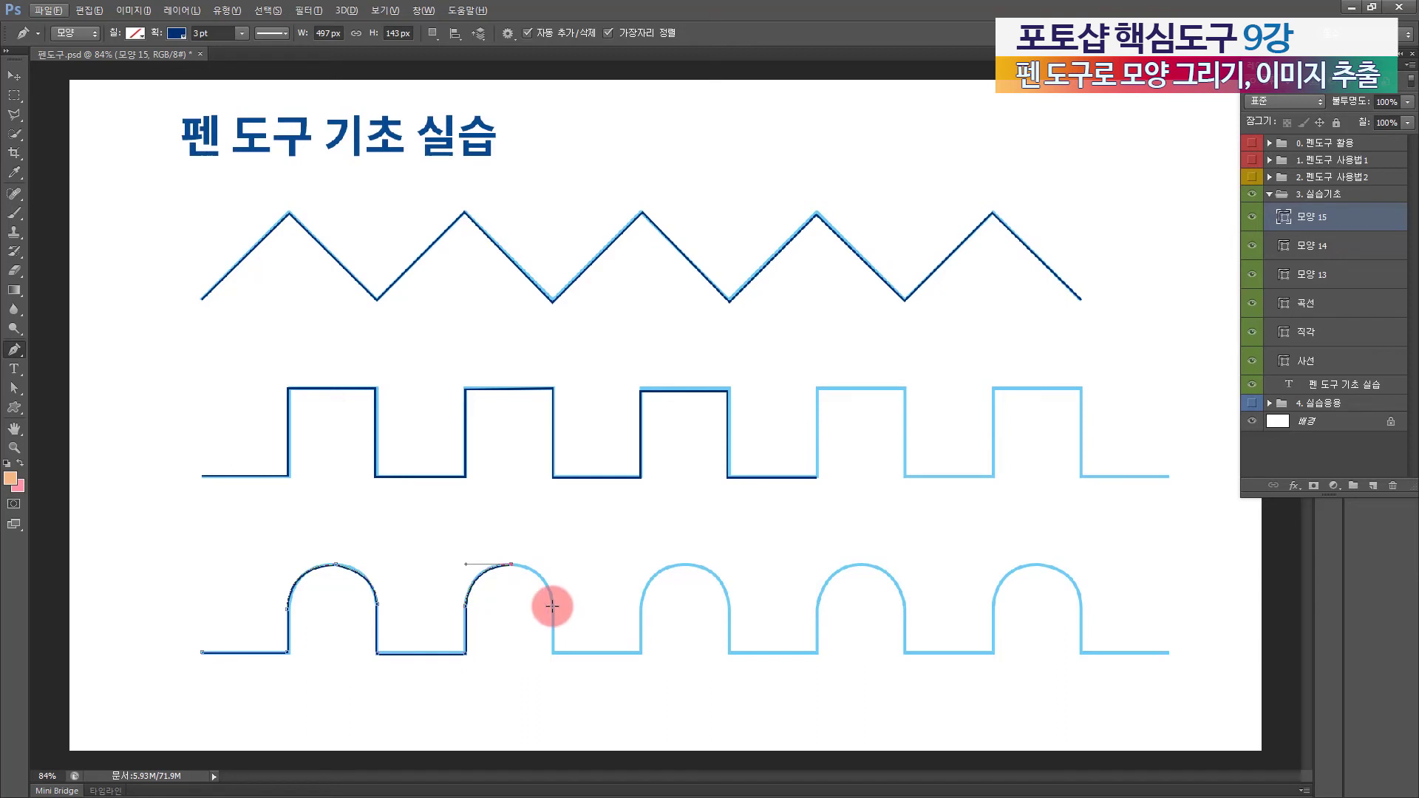
left_click_drag(552, 629, 552, 648)
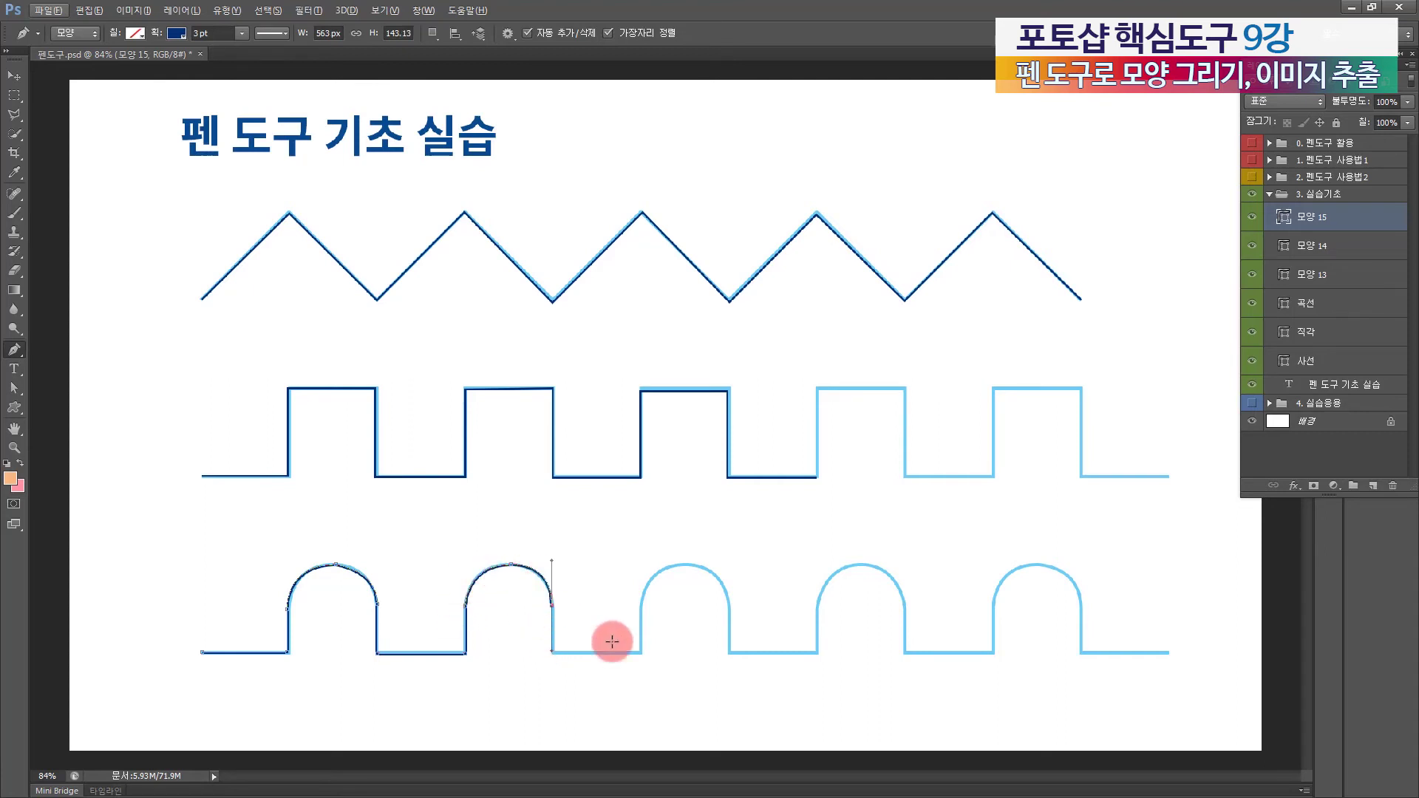
left_click(552, 605, "alt")
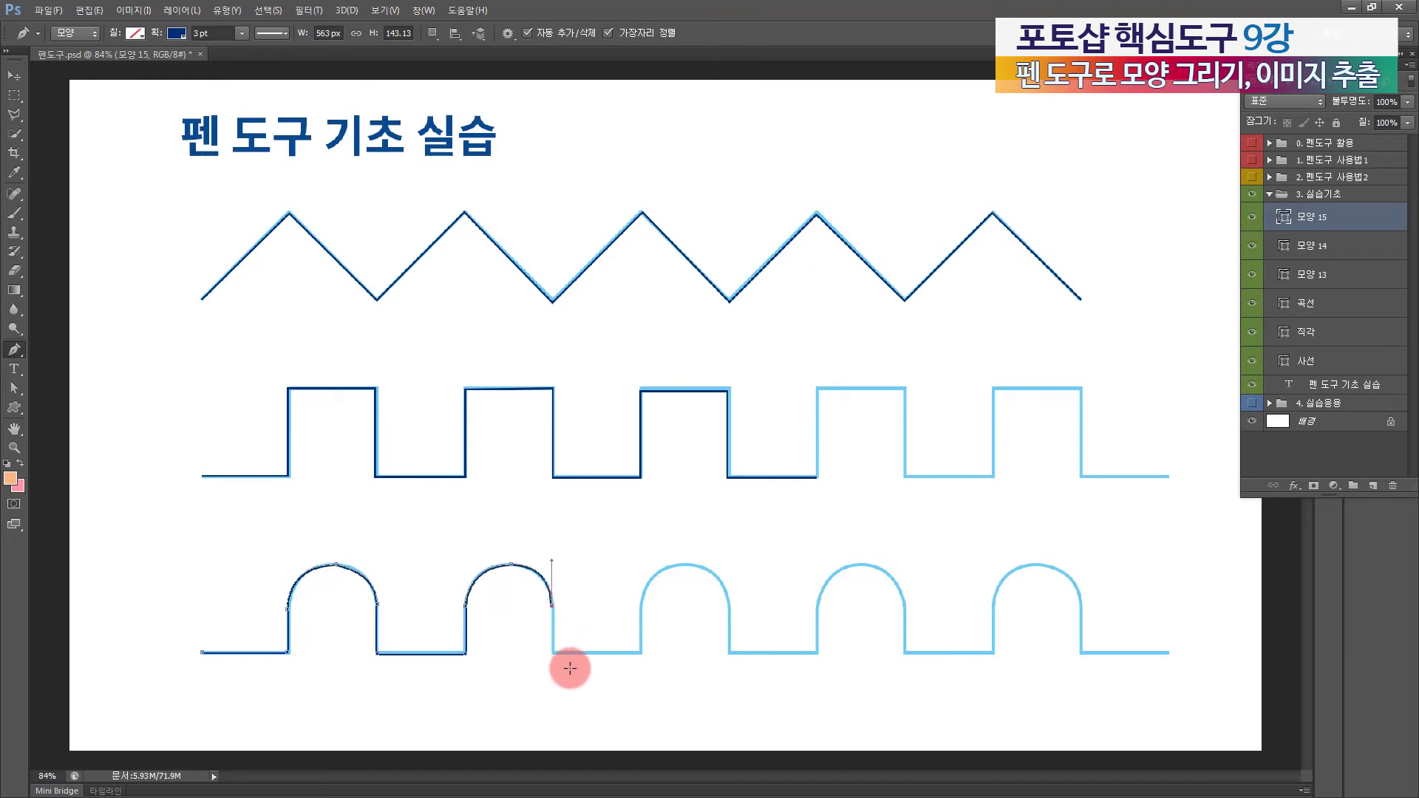
left_click(553, 653)
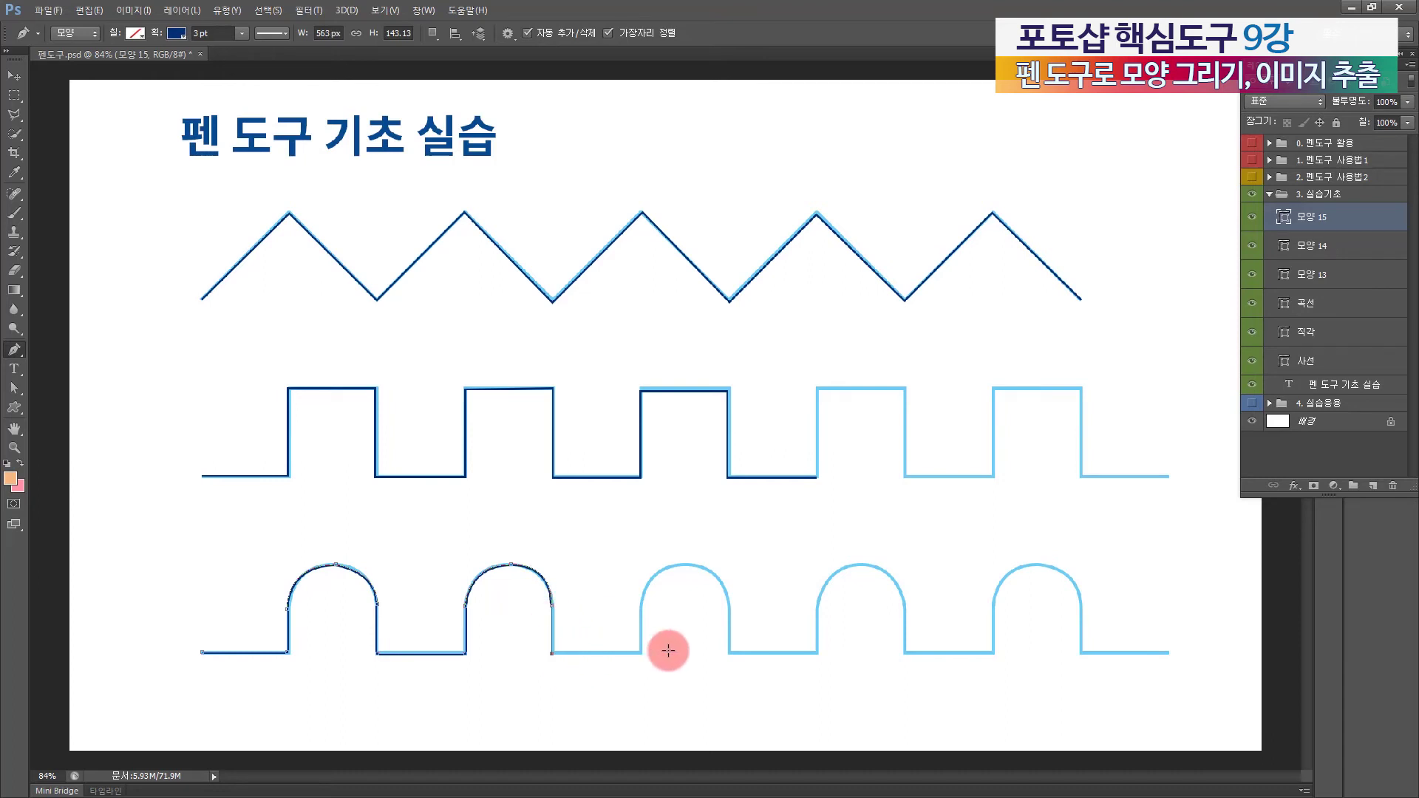
left_click(639, 652)
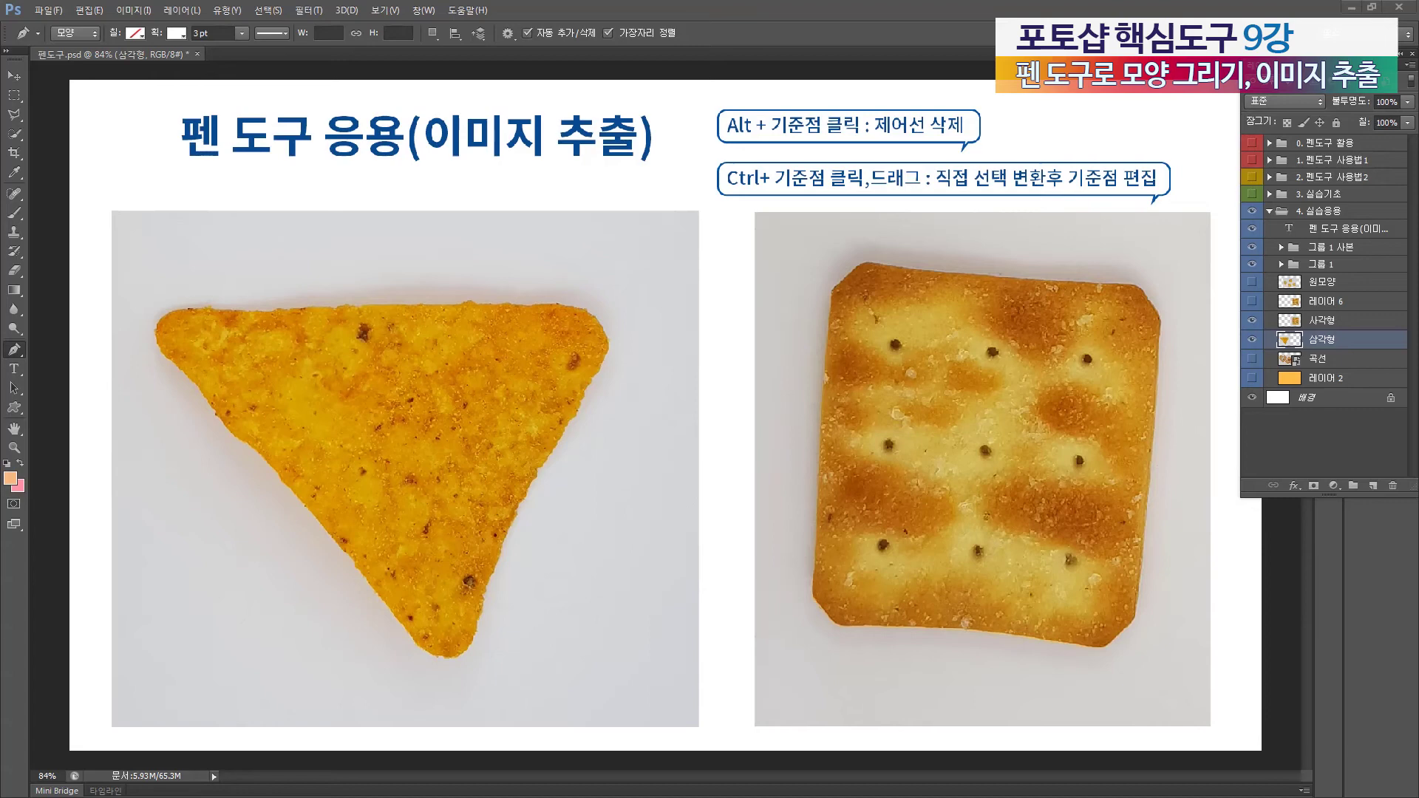
Step: Start a Pen shape path at the upper-left corner of the triangular chip and curve it along the first part of the top edge
left_click(247, 431)
left_click(14, 447)
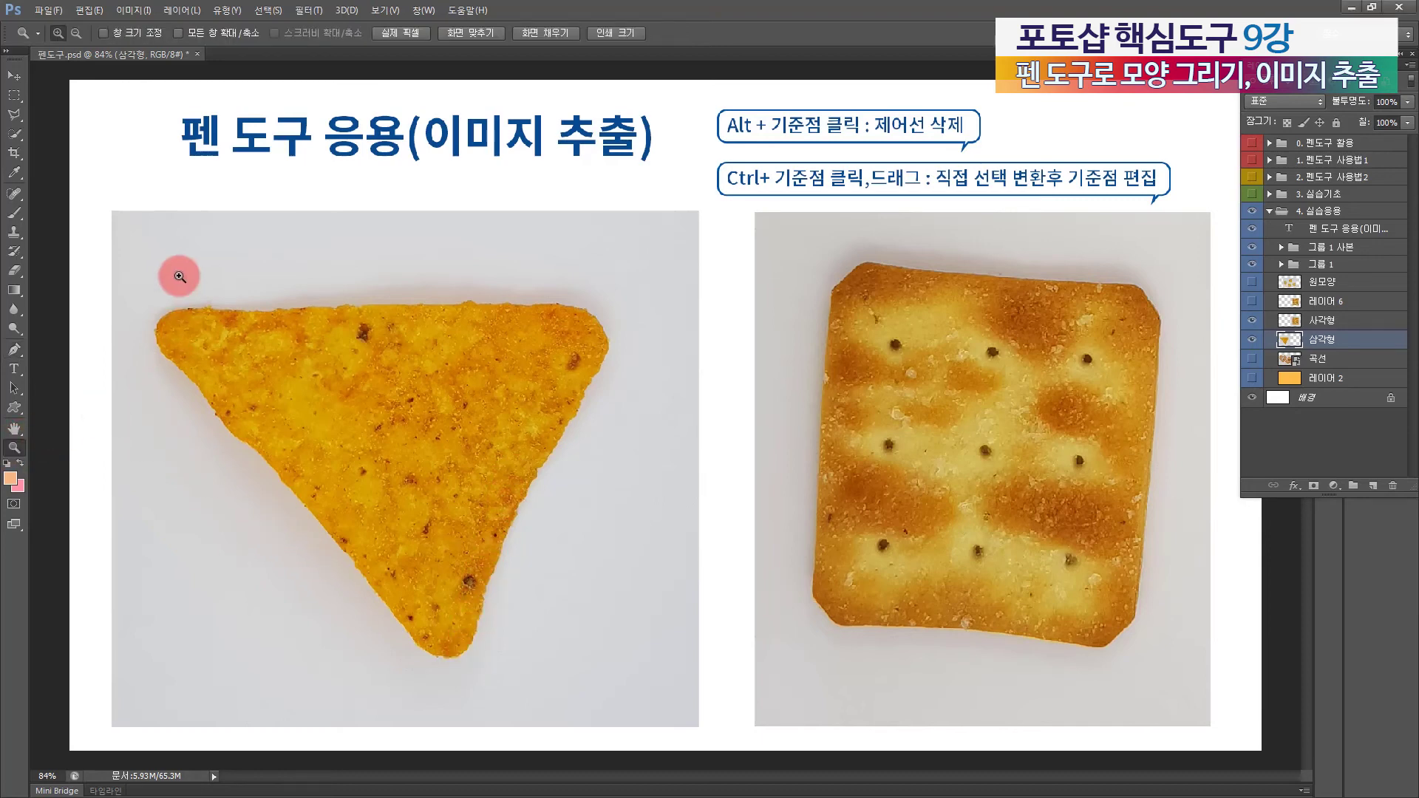
left_click_drag(124, 242, 655, 725)
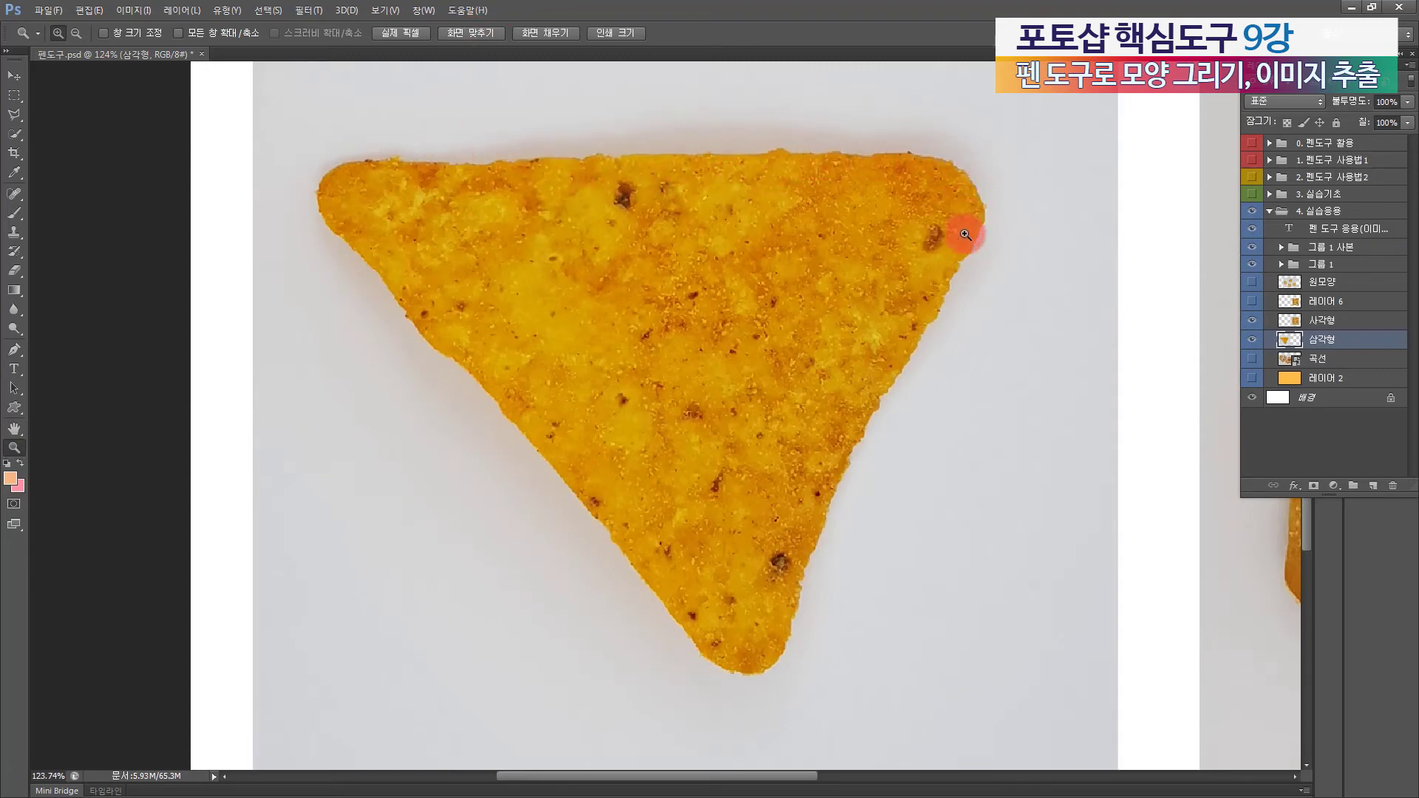
left_click(13, 348)
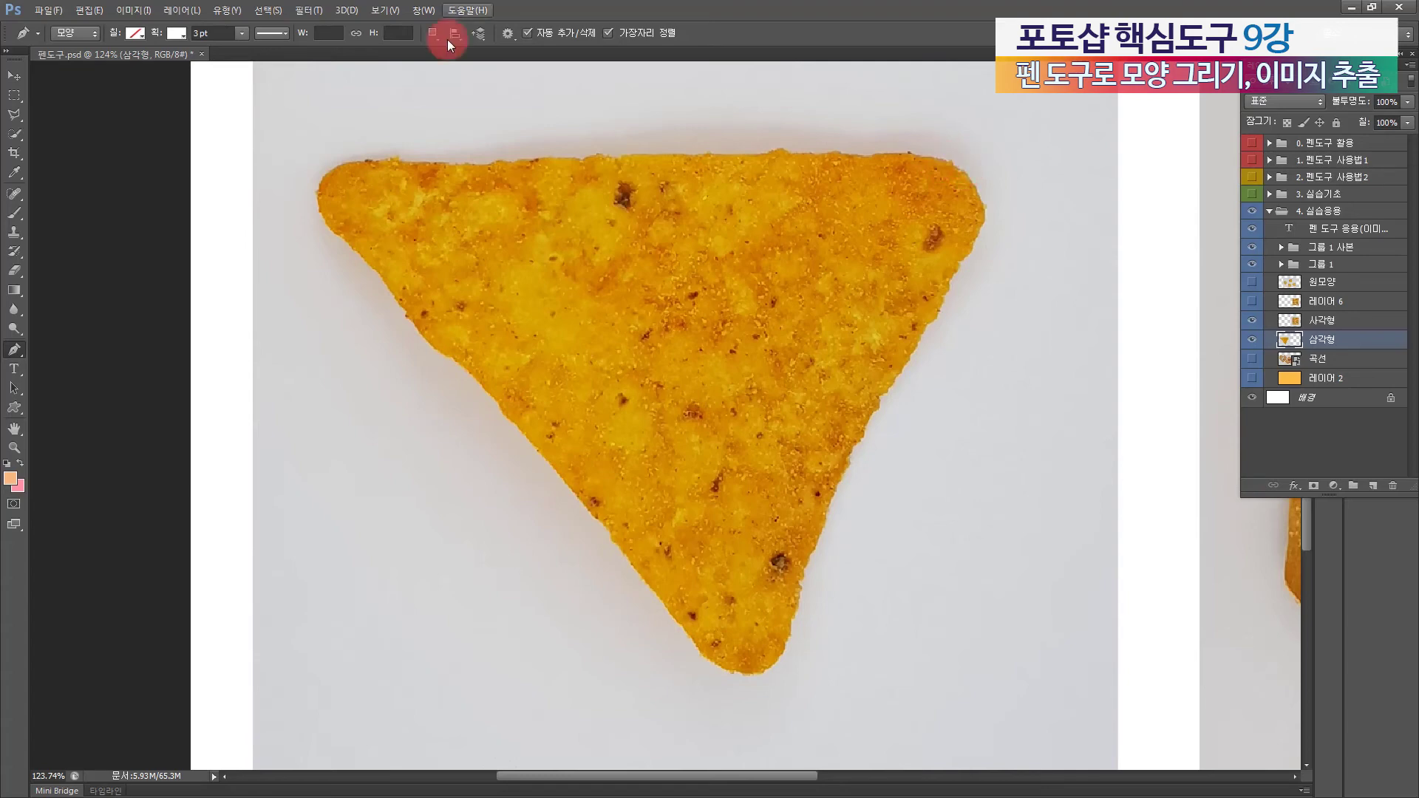
left_click(377, 164)
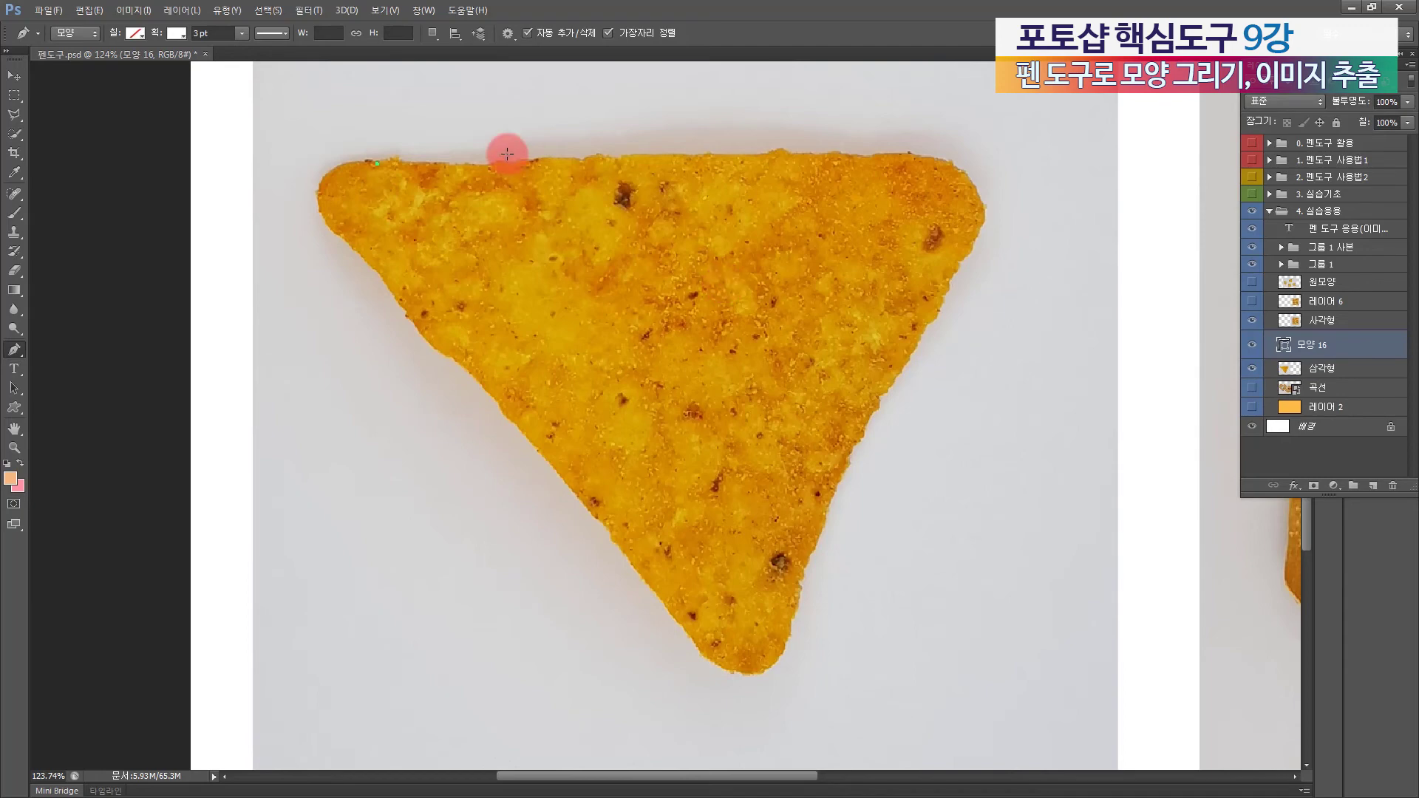
left_click_drag(498, 163, 529, 157)
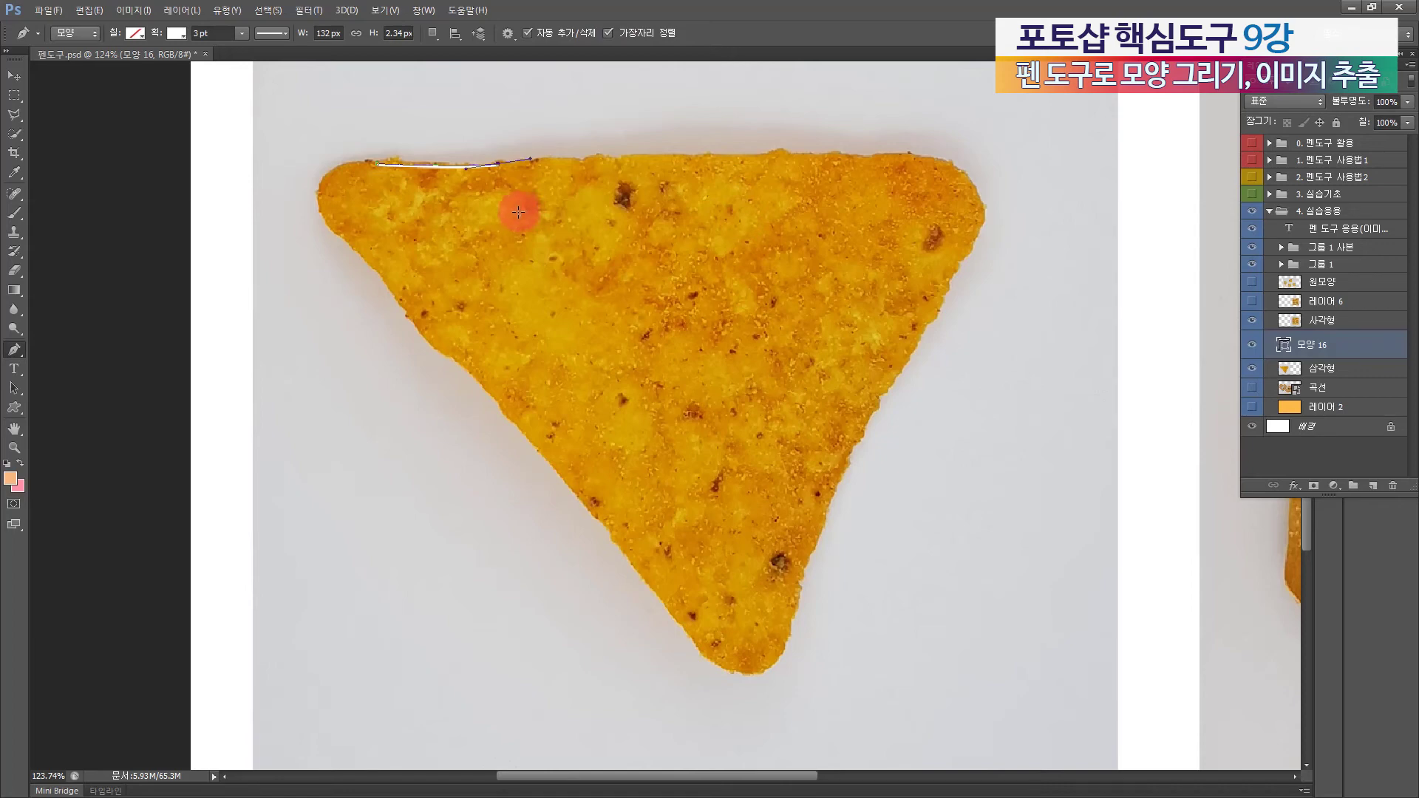
left_click(497, 162, "alt")
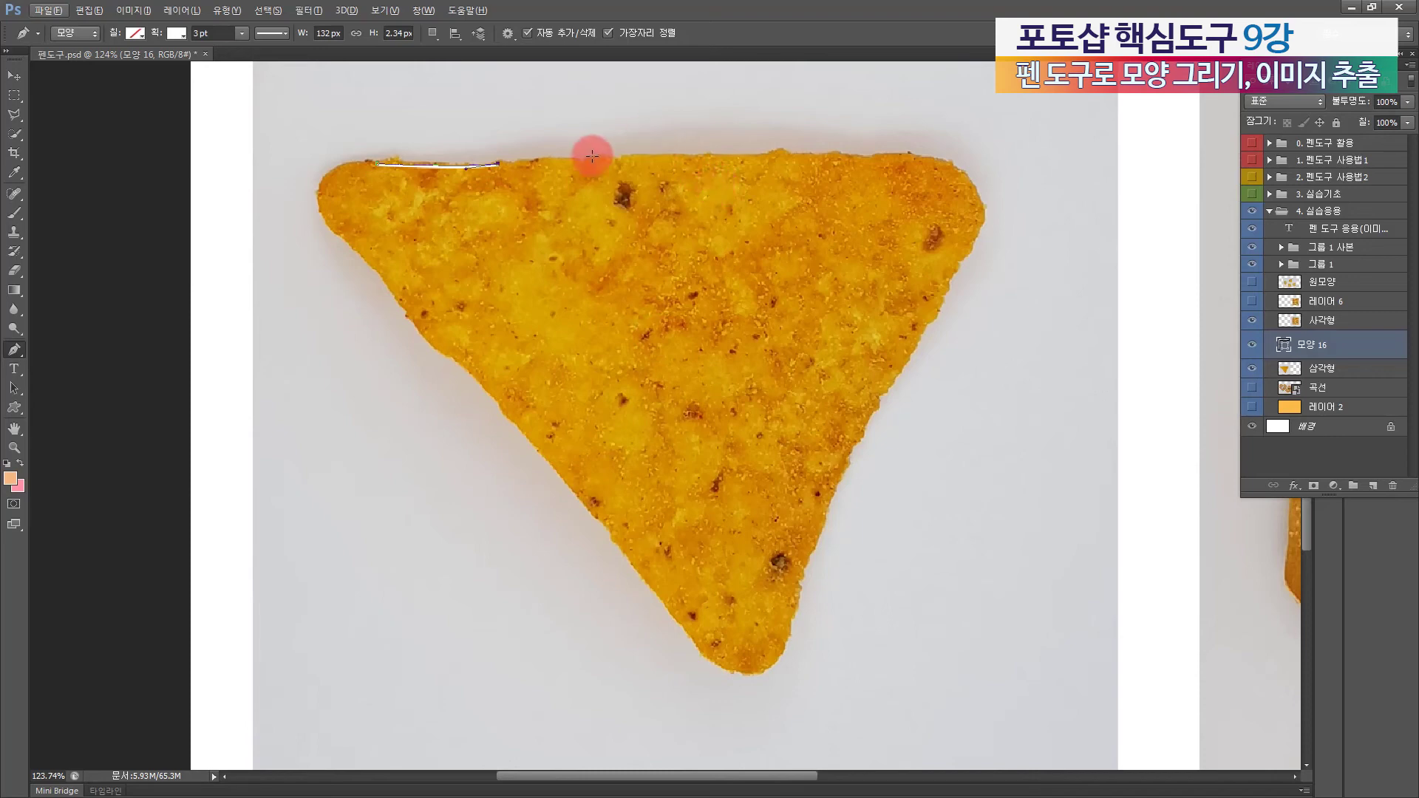
left_click_drag(596, 156, 615, 153)
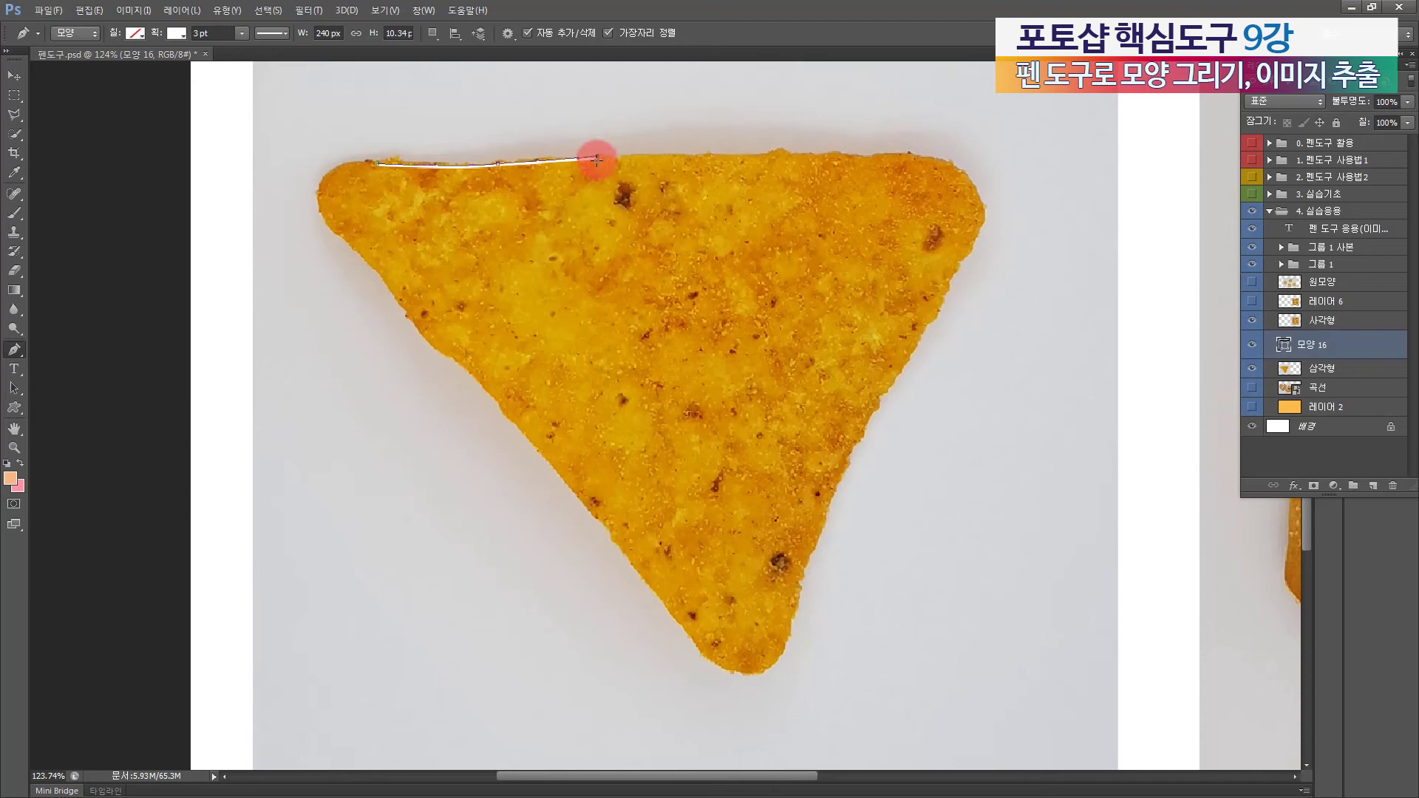
Step: Continue the chip's path along the rest of its top edge and over the small bump, removing the curve anchors' outgoing handles
left_click_drag(760, 156, 773, 157)
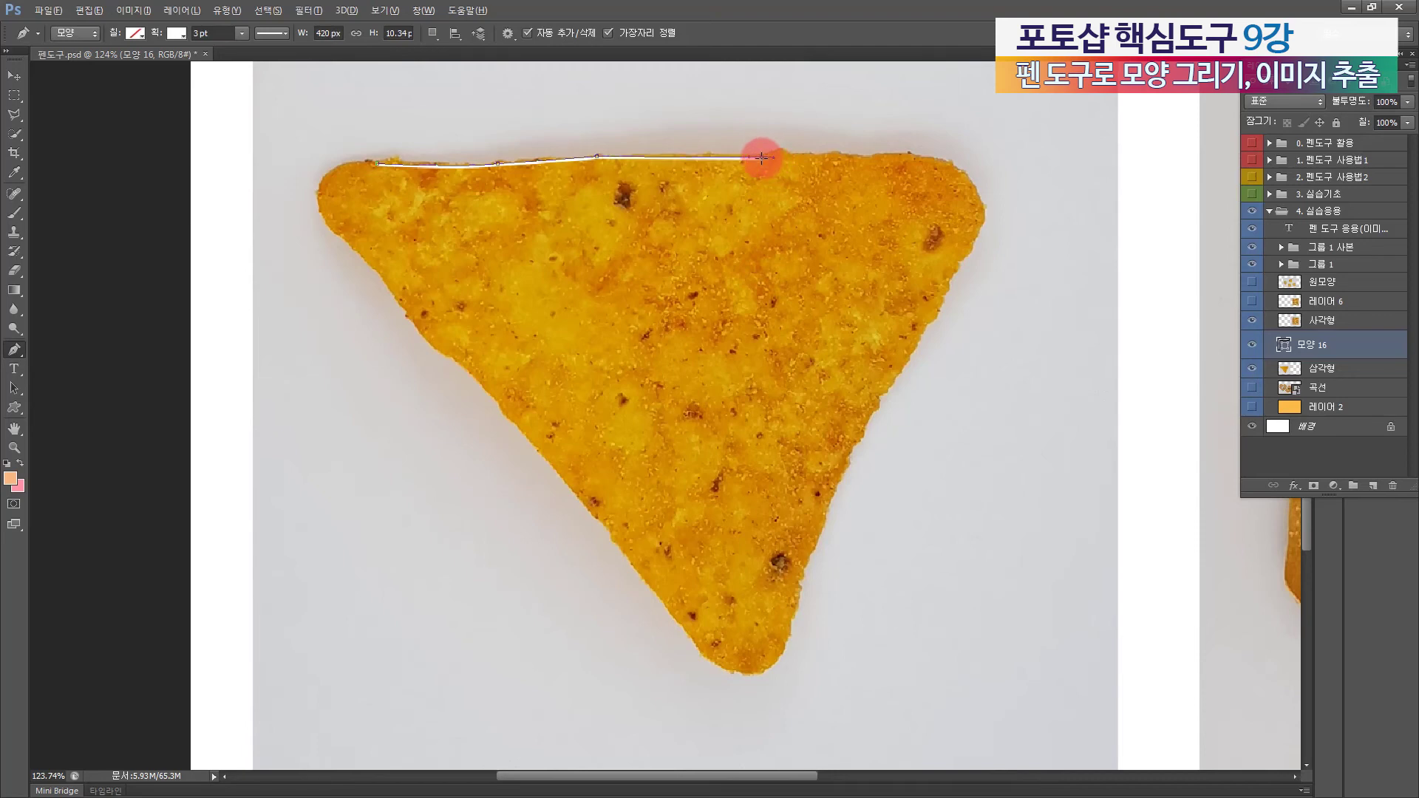
key("alt")
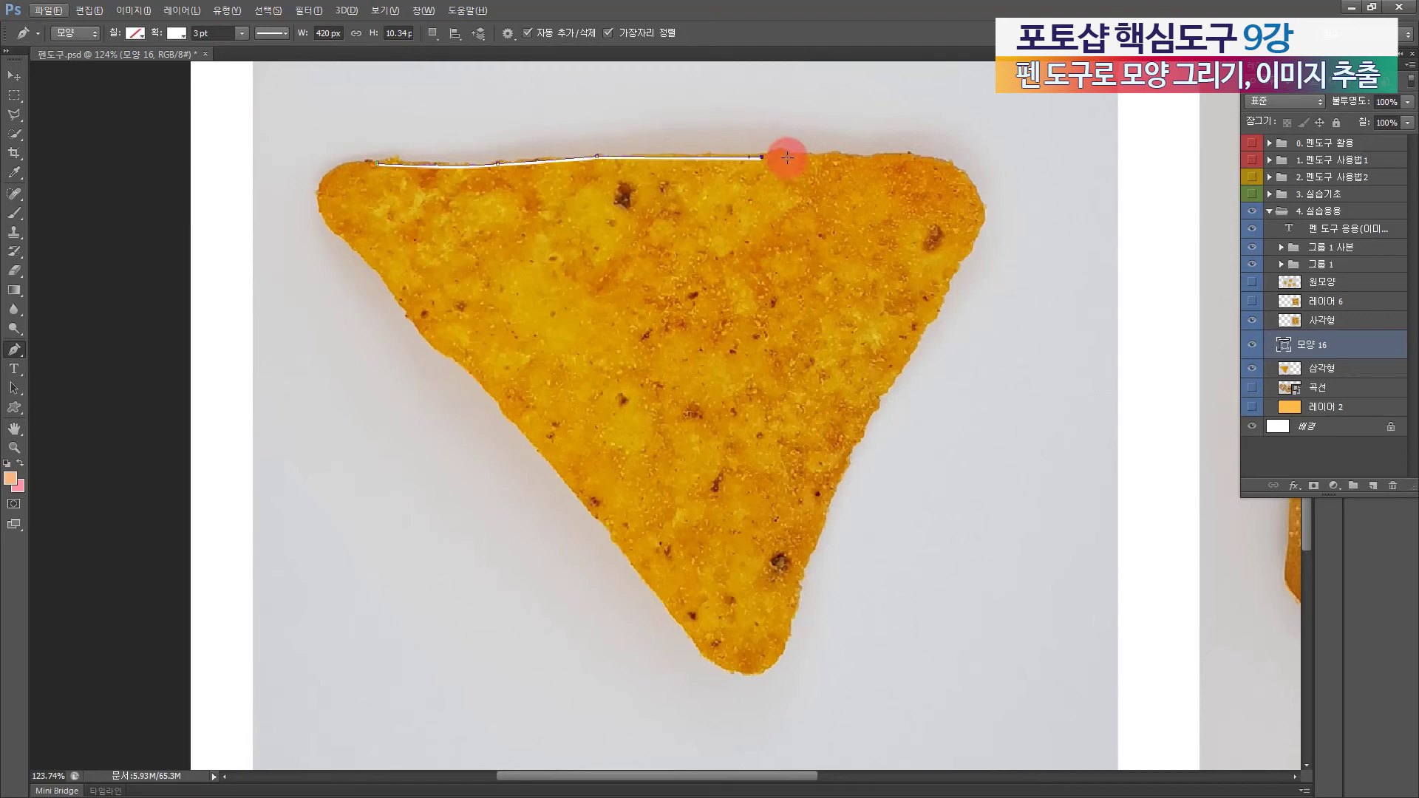
left_click(787, 154)
left_click(787, 155, "alt")
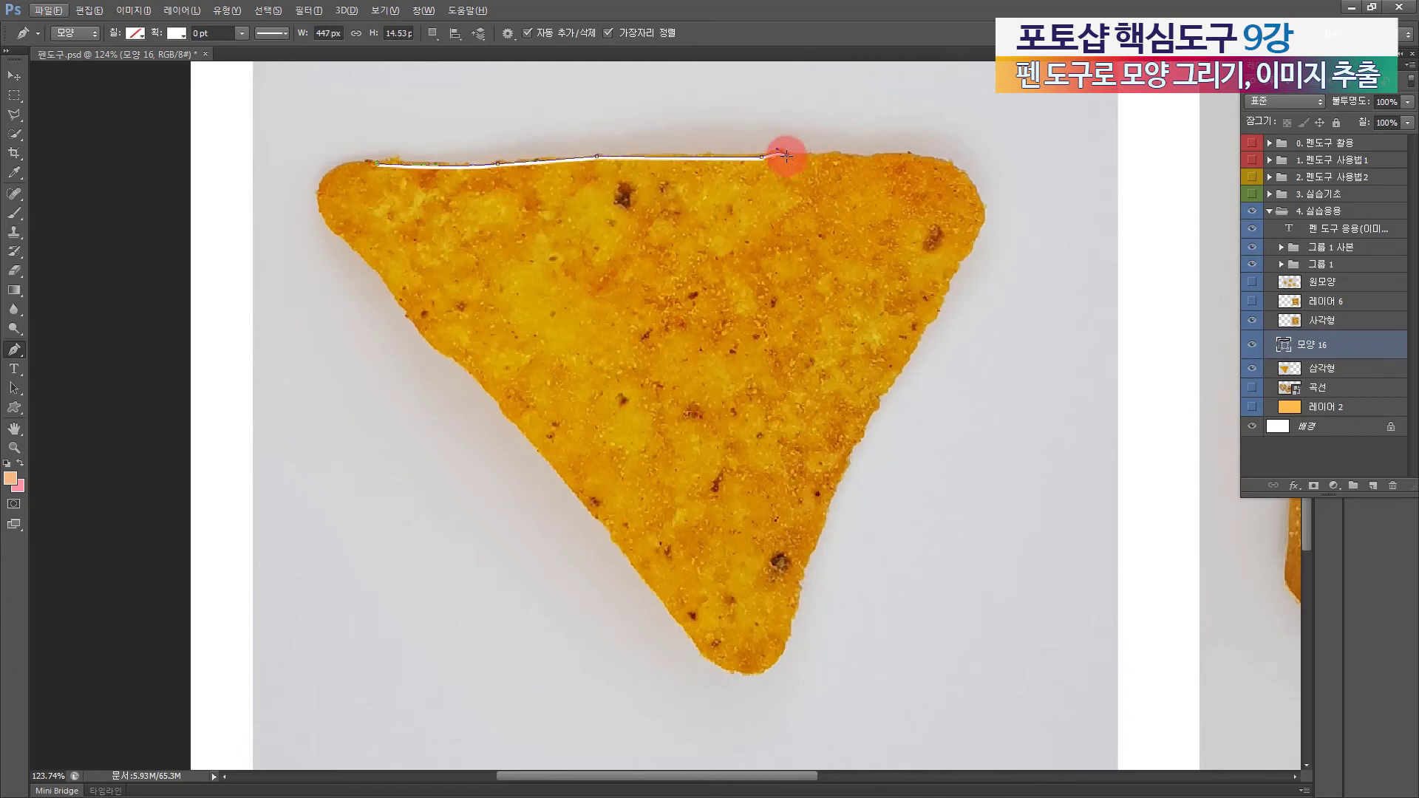
left_click_drag(872, 158, 895, 167)
left_click(872, 158, "alt")
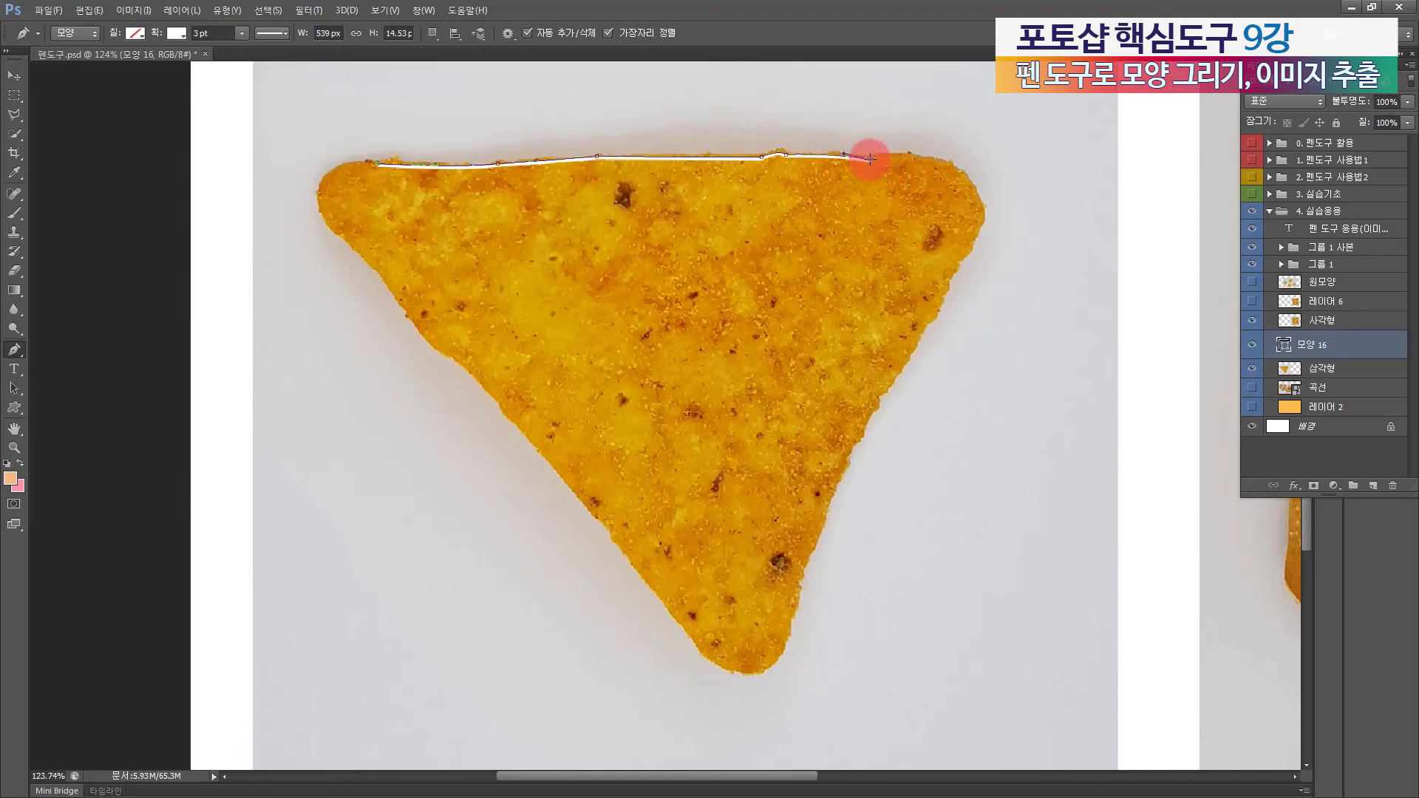
Step: Round the chip's upper-right corner with curved segments, removing each anchor's outgoing handle
left_click_drag(936, 157, 968, 175)
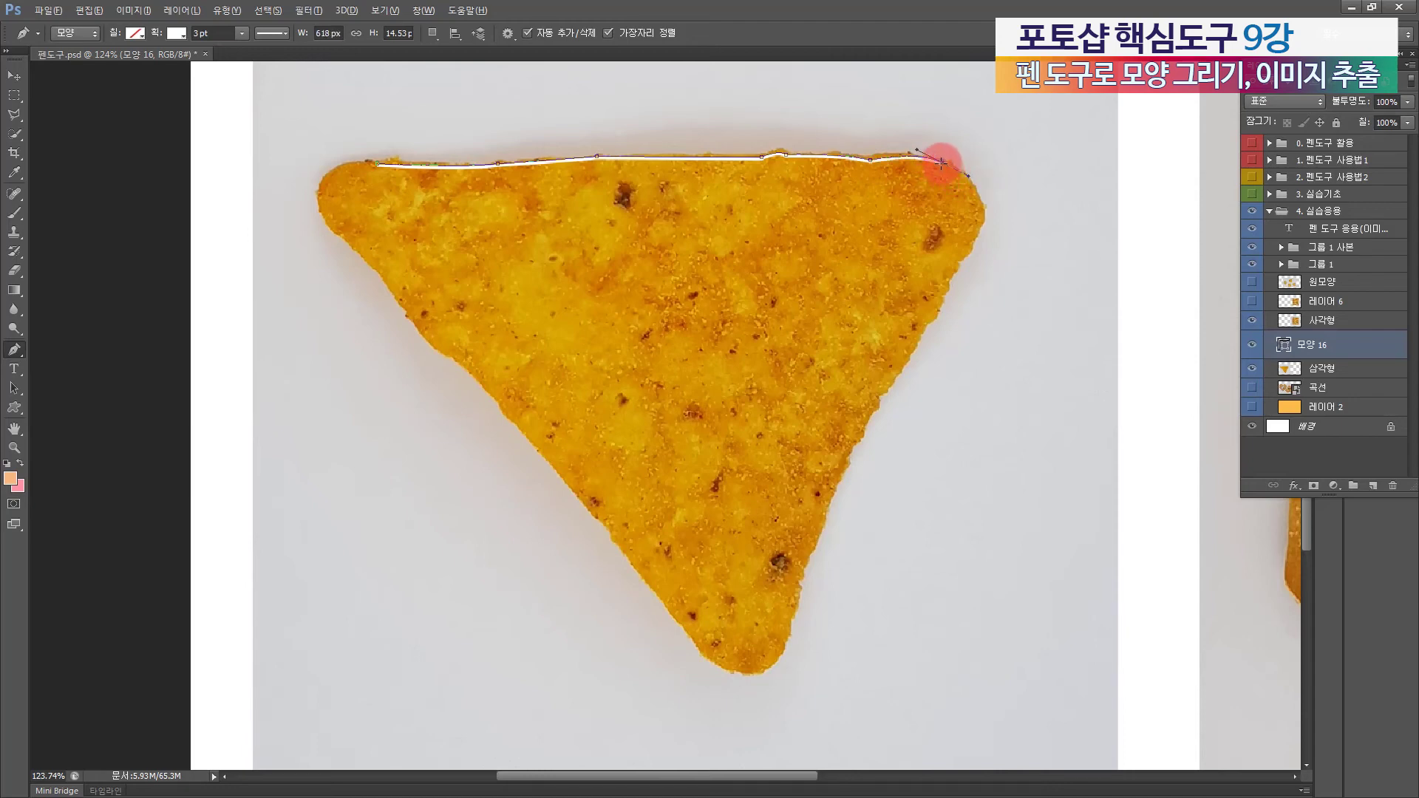
key("alt")
mouse_move(983, 221)
left_mouse_down()
mouse_move(969, 237)
mouse_move(983, 270)
left_mouse_up()
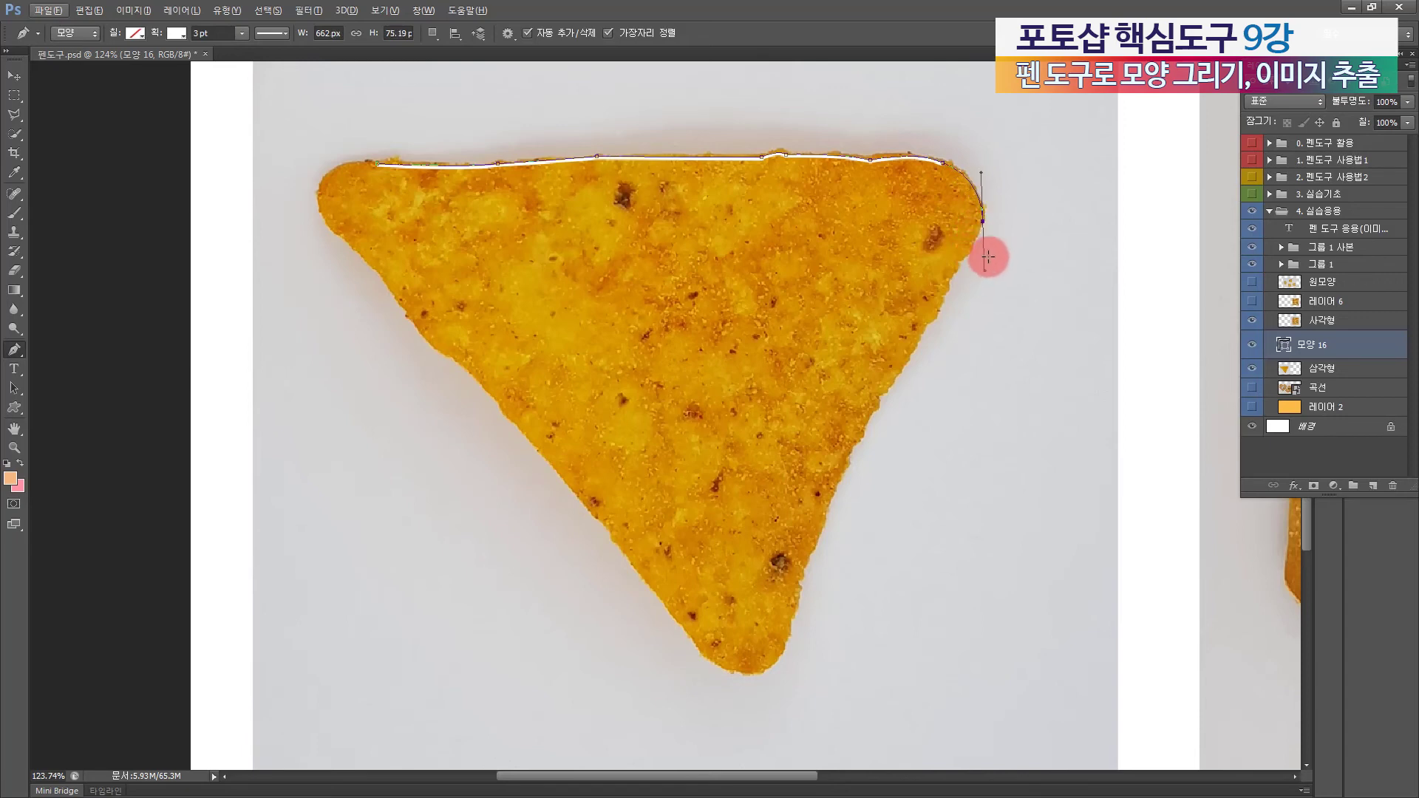
key("alt")
left_click(983, 221, "alt")
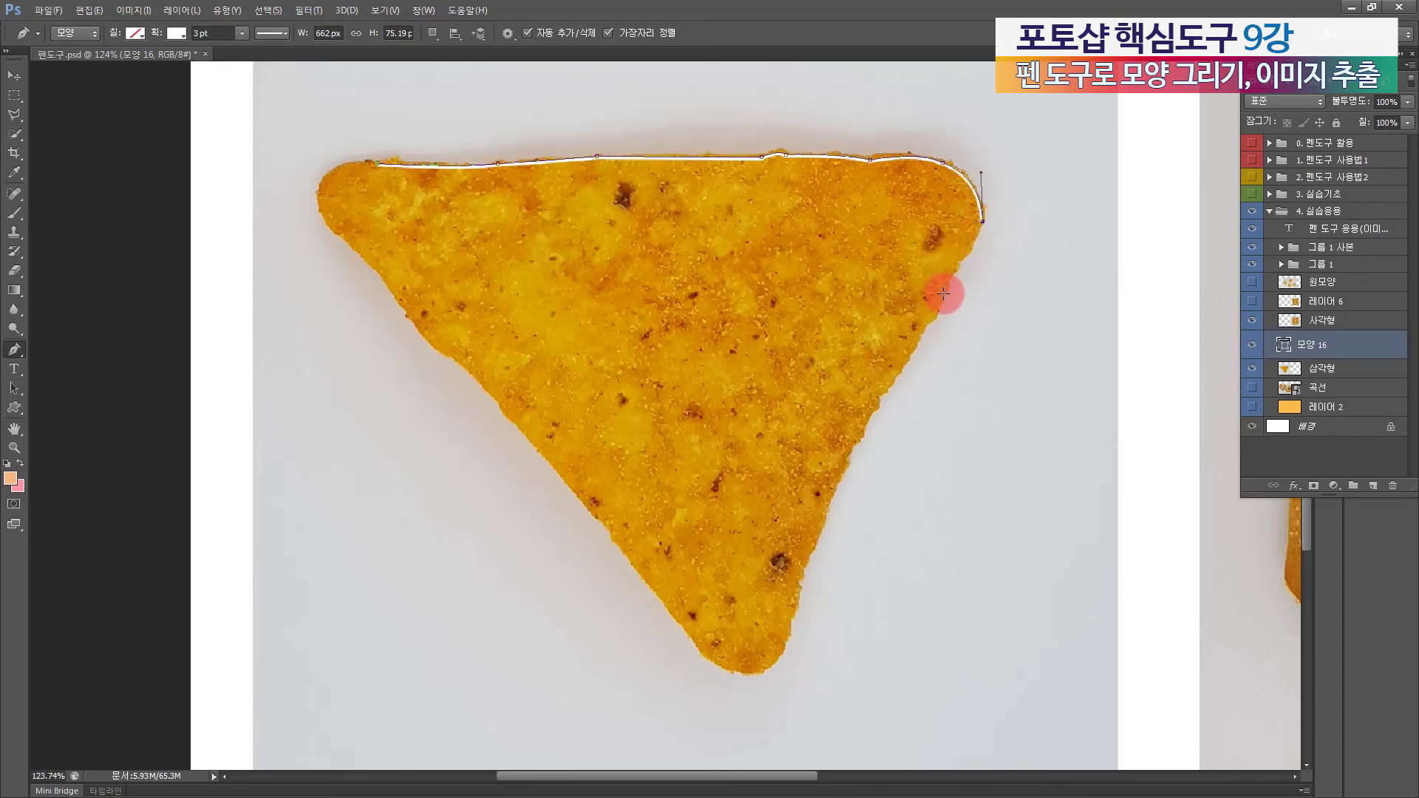
Step: Trace the upper half of the chip's right edge down to the small notch, undoing a stray anchor and removing outgoing handles
left_click_drag(943, 288, 927, 313)
left_click(944, 287, "alt")
left_click_drag(909, 335, 909, 337)
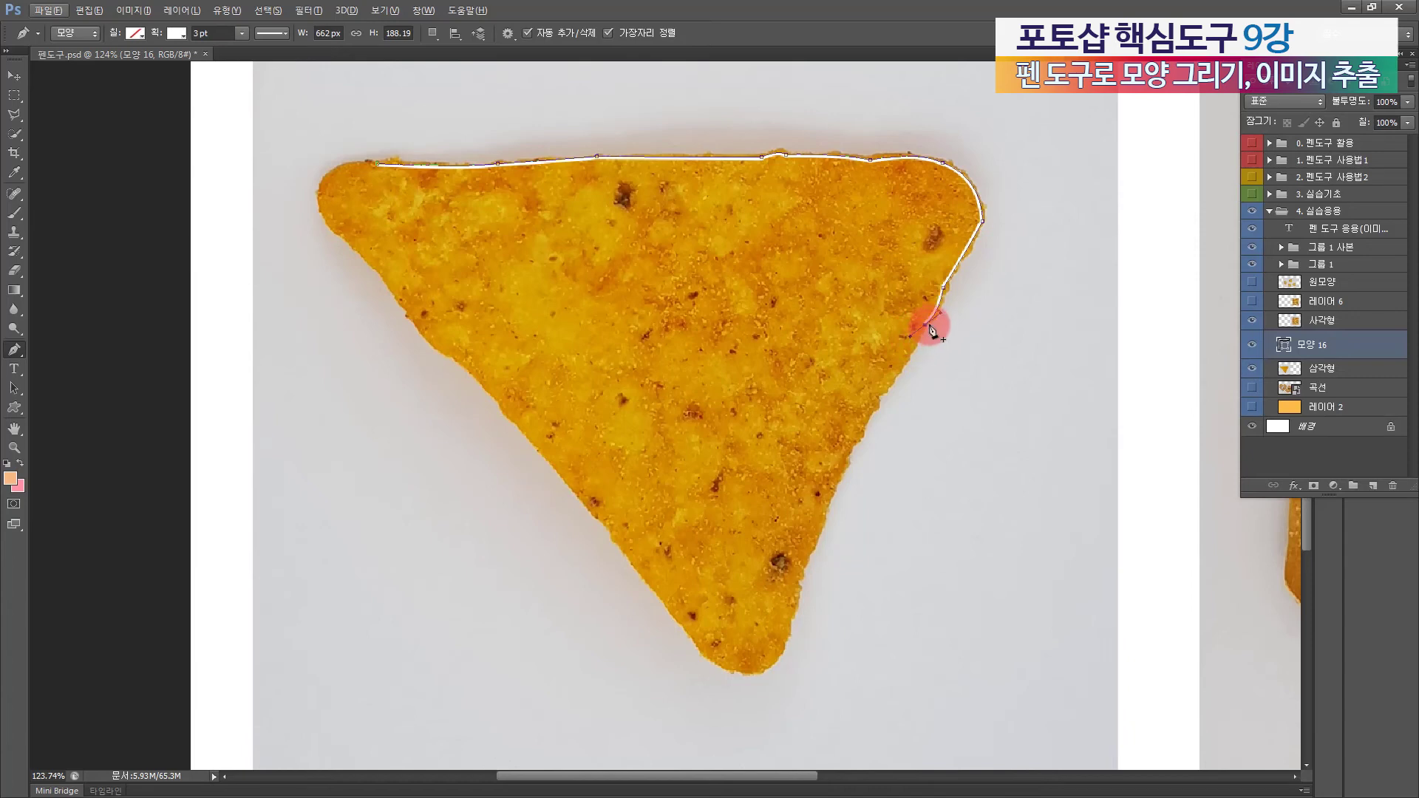
left_click(923, 328, "alt")
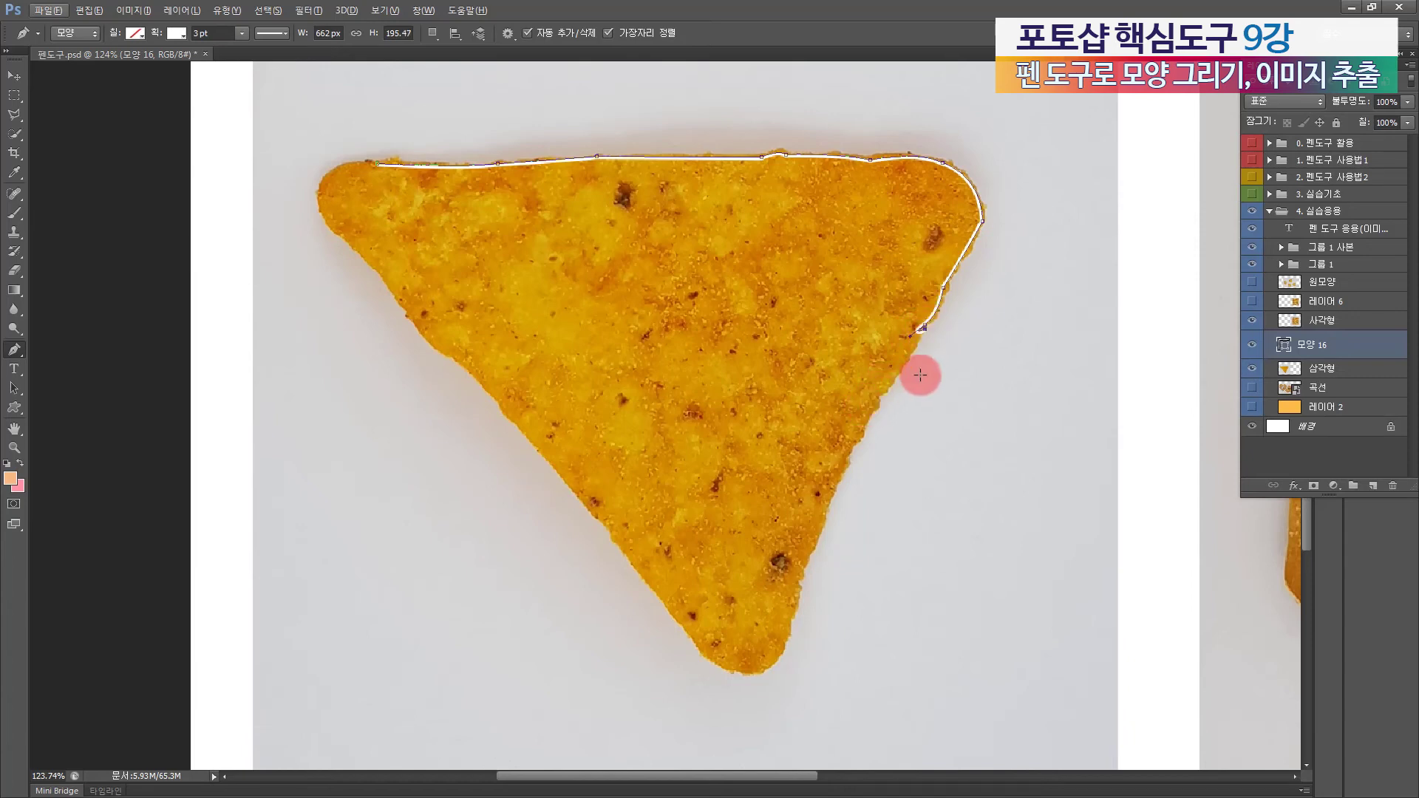
key("ctrl+z")
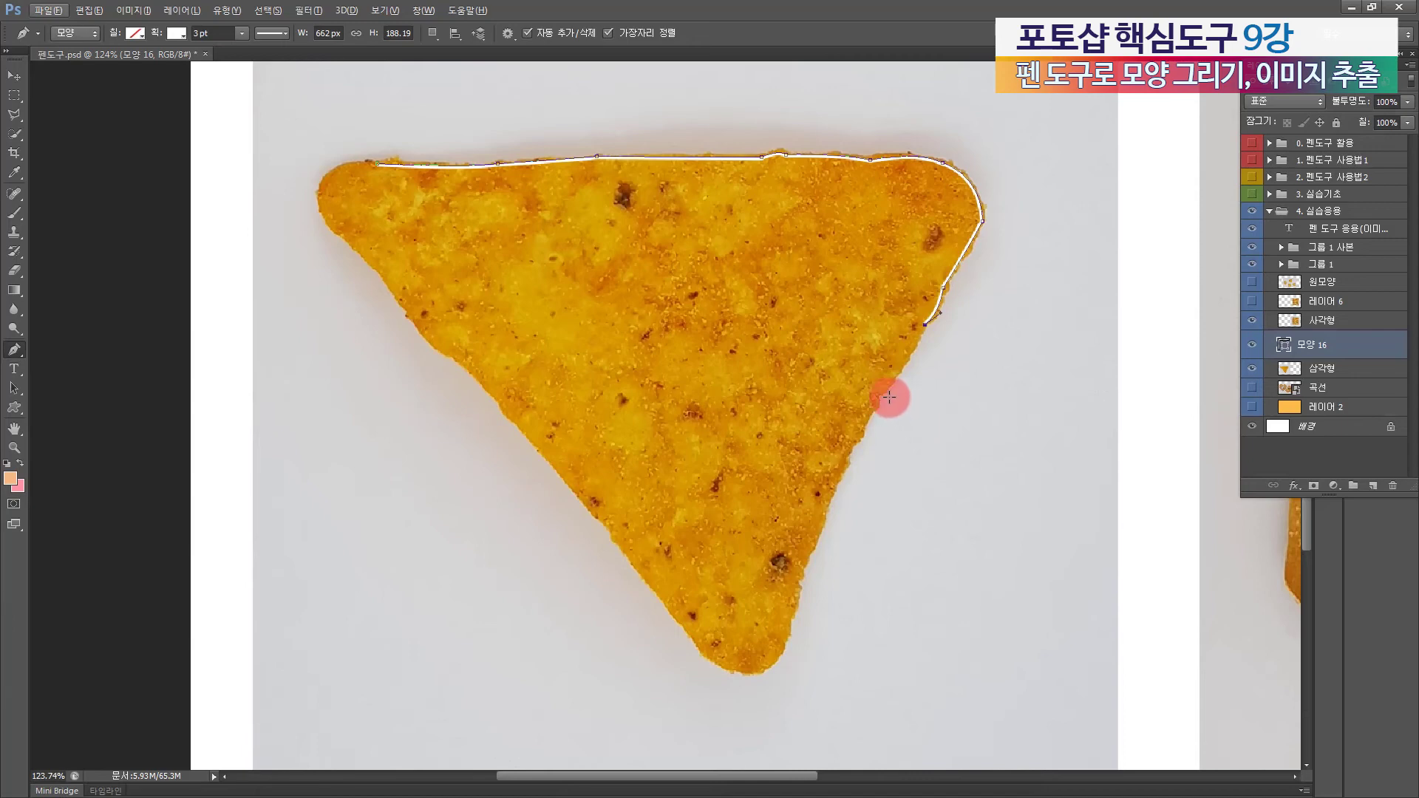
key("alt")
left_click(853, 408)
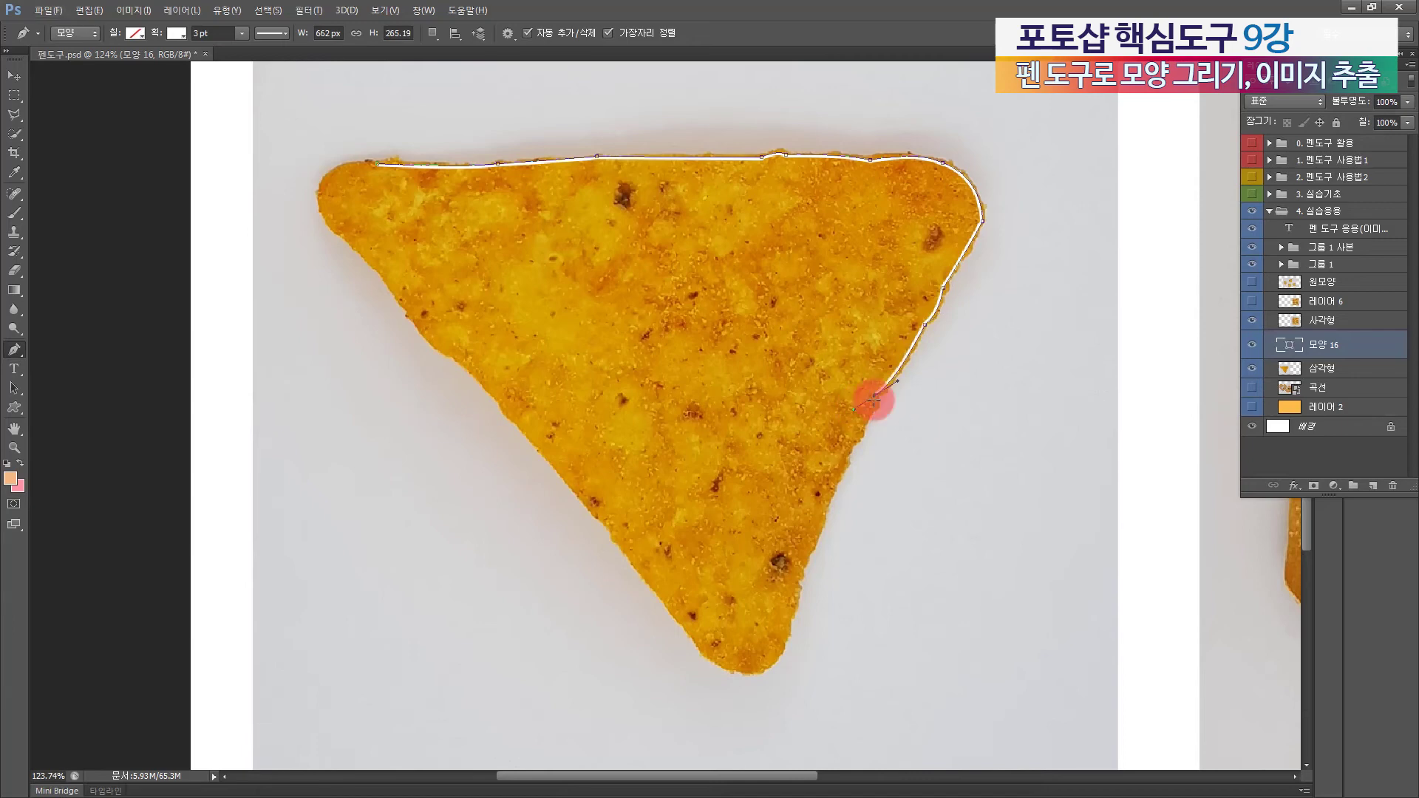
left_click(875, 395, "alt")
Step: Extend the path down the lower half of the chip's right edge and curve it into the bottom tip
left_click_drag(859, 418, 823, 472)
left_click(845, 456, "alt")
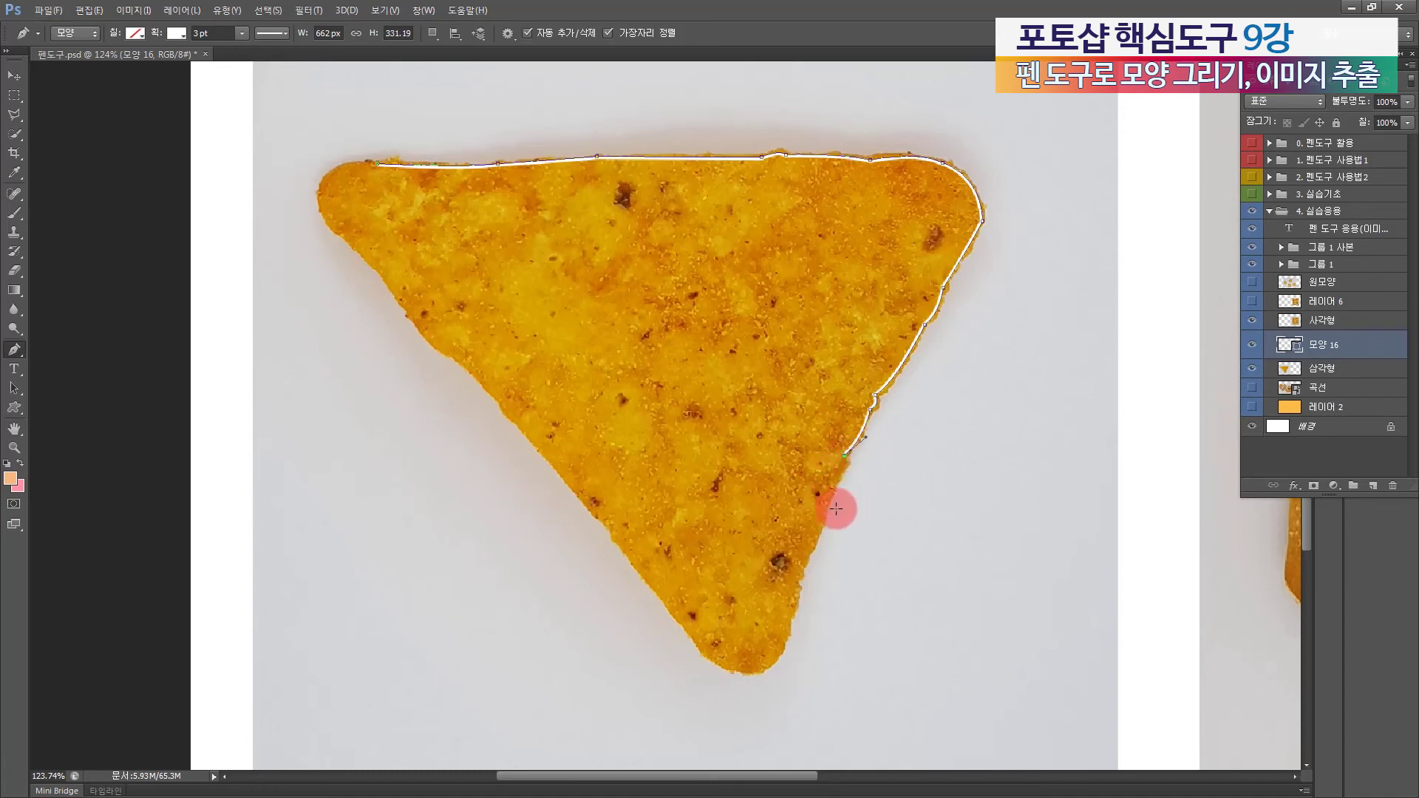
left_click_drag(800, 560, 778, 592)
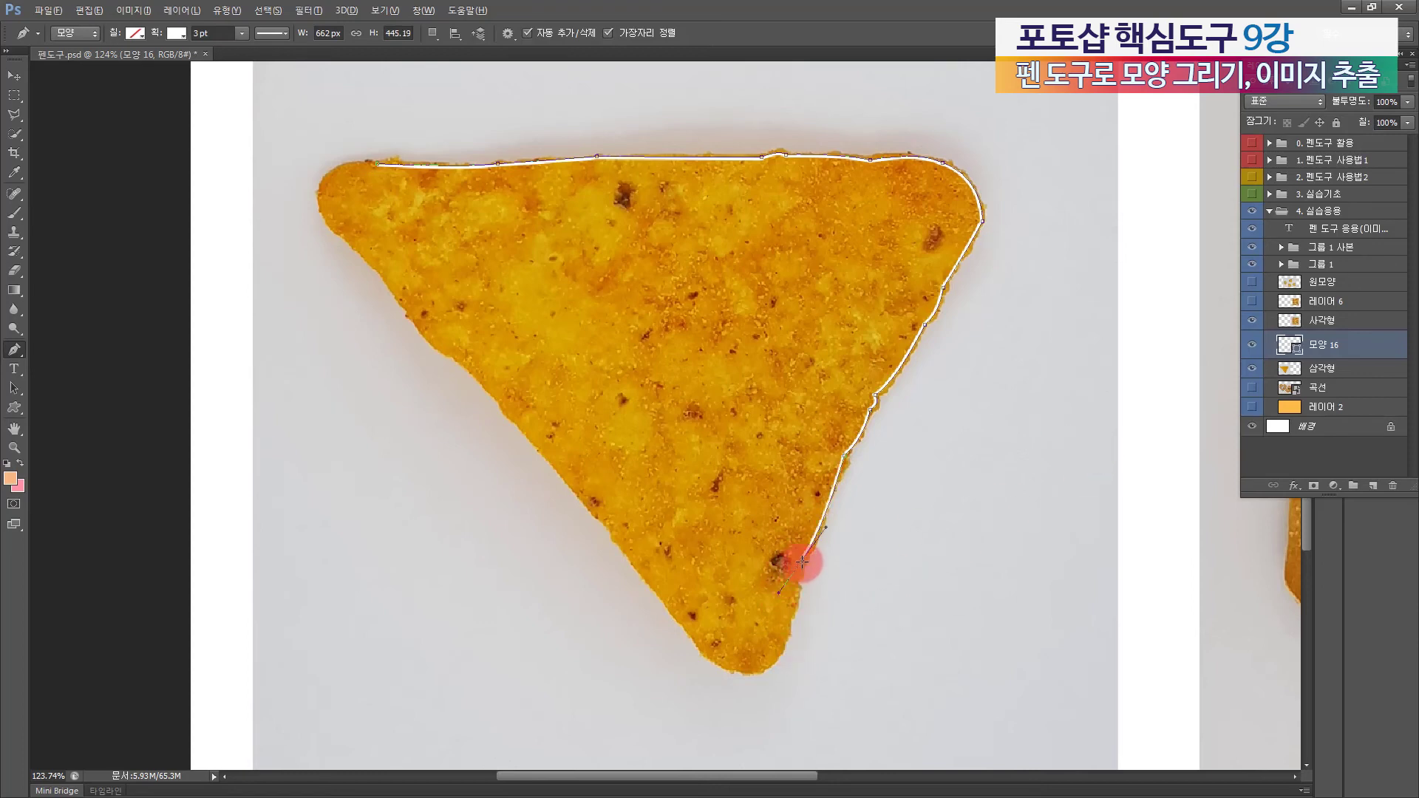
left_click(802, 560, "alt")
left_click(785, 628)
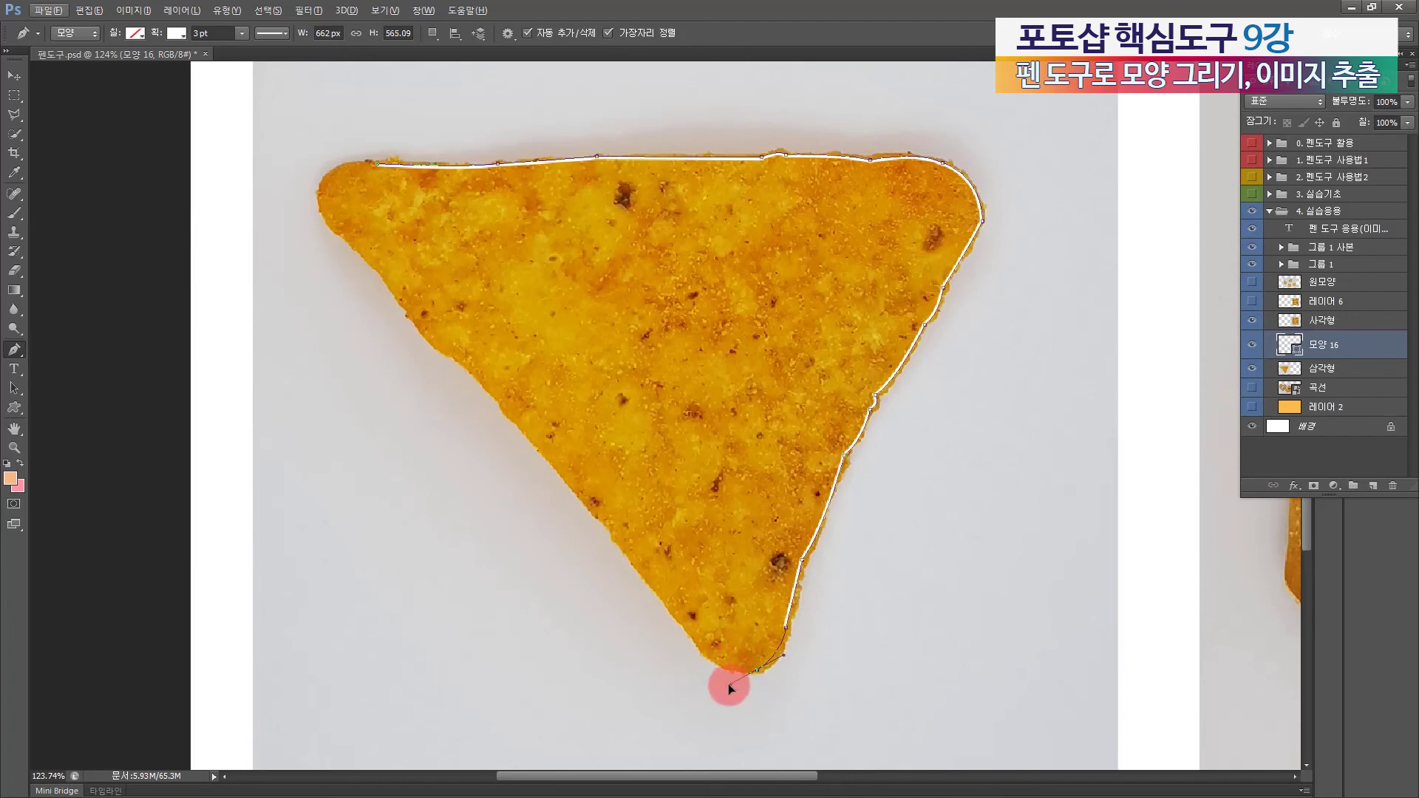
left_click_drag(723, 689, 723, 689)
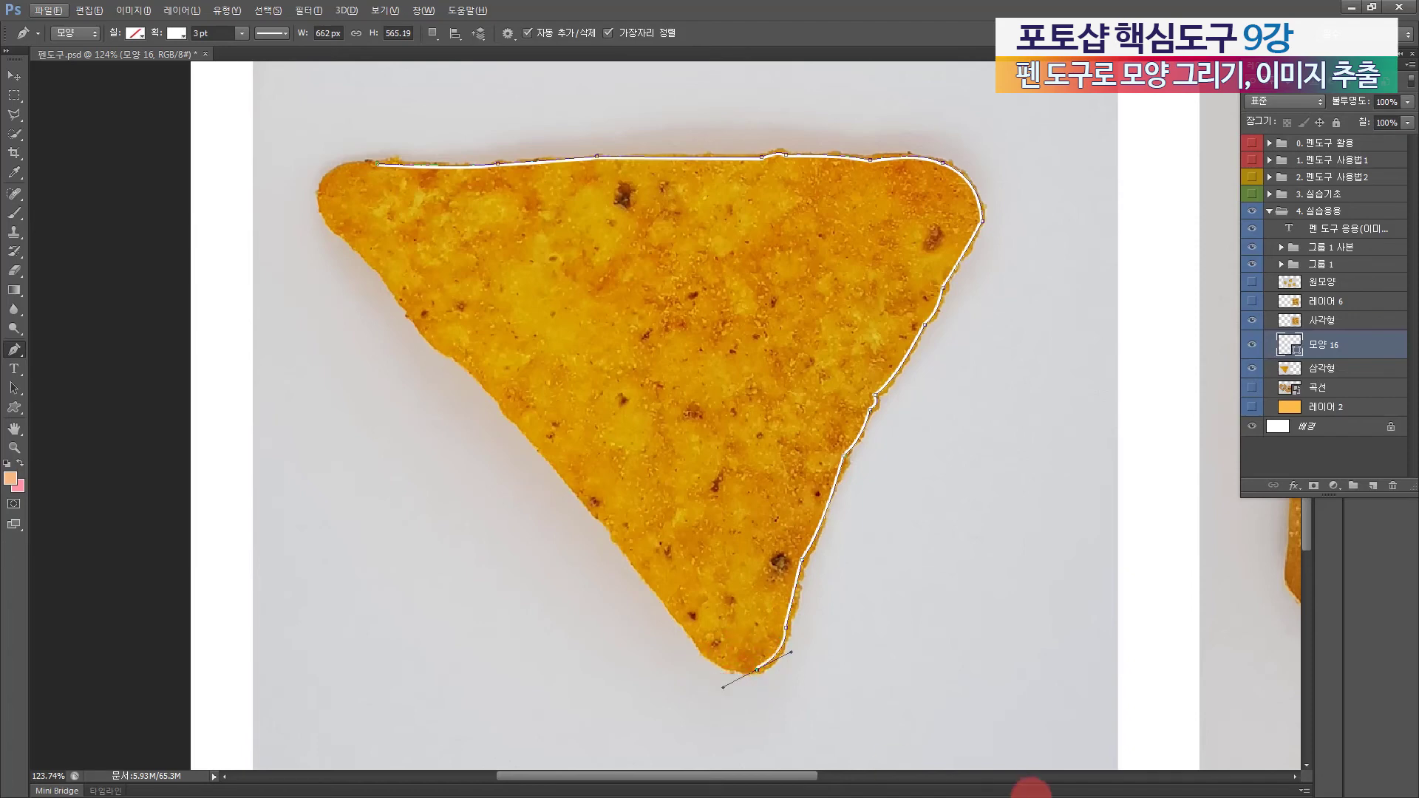
Step: Curve the path around the bottom tip and up the lower part of the chip's left edge, removing outgoing handles
left_click_drag(704, 648, 672, 610)
left_click(703, 647, "alt")
left_click_drag(611, 527, 602, 512)
left_click(611, 528, "alt")
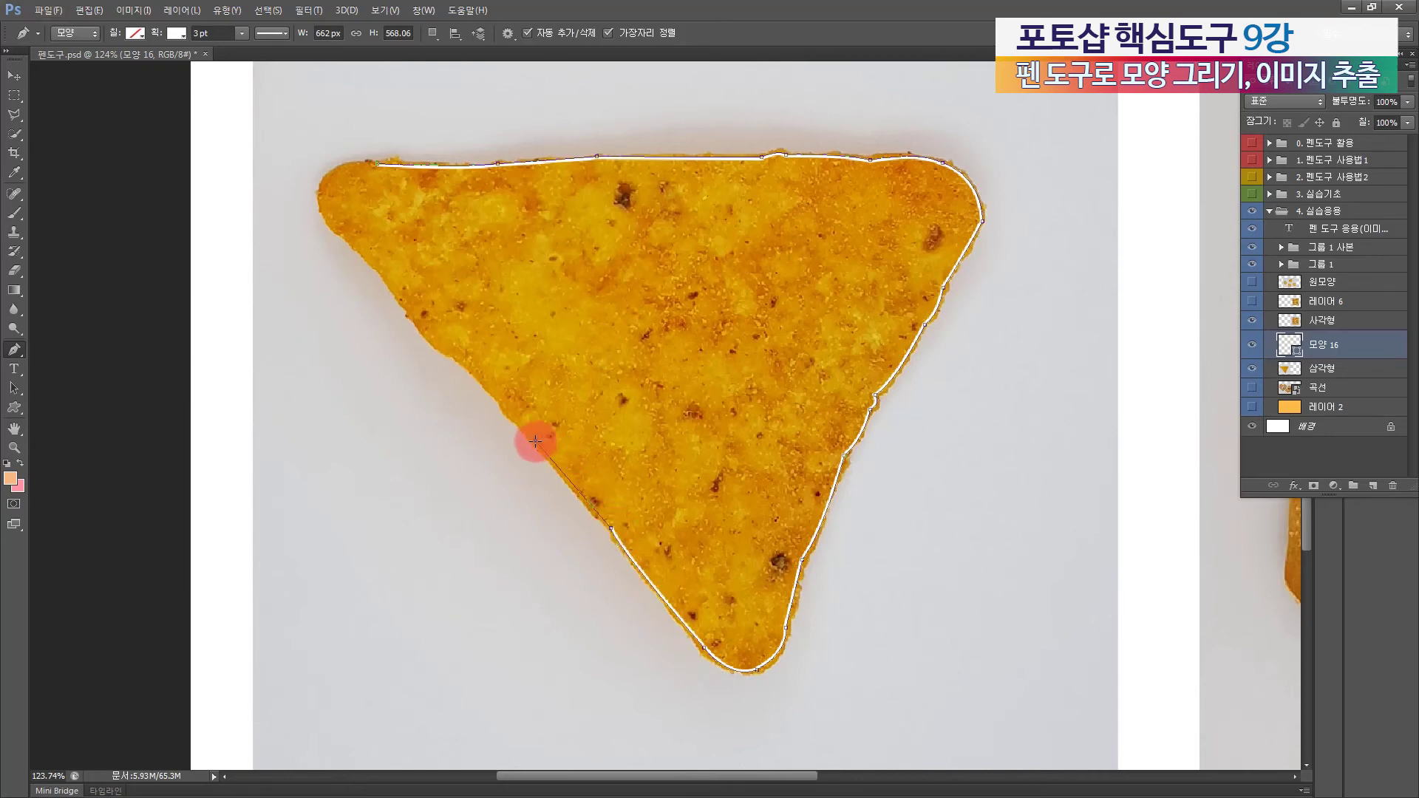
left_click_drag(521, 426, 520, 424)
left_click_drag(454, 342, 455, 344)
left_click(470, 365, "alt")
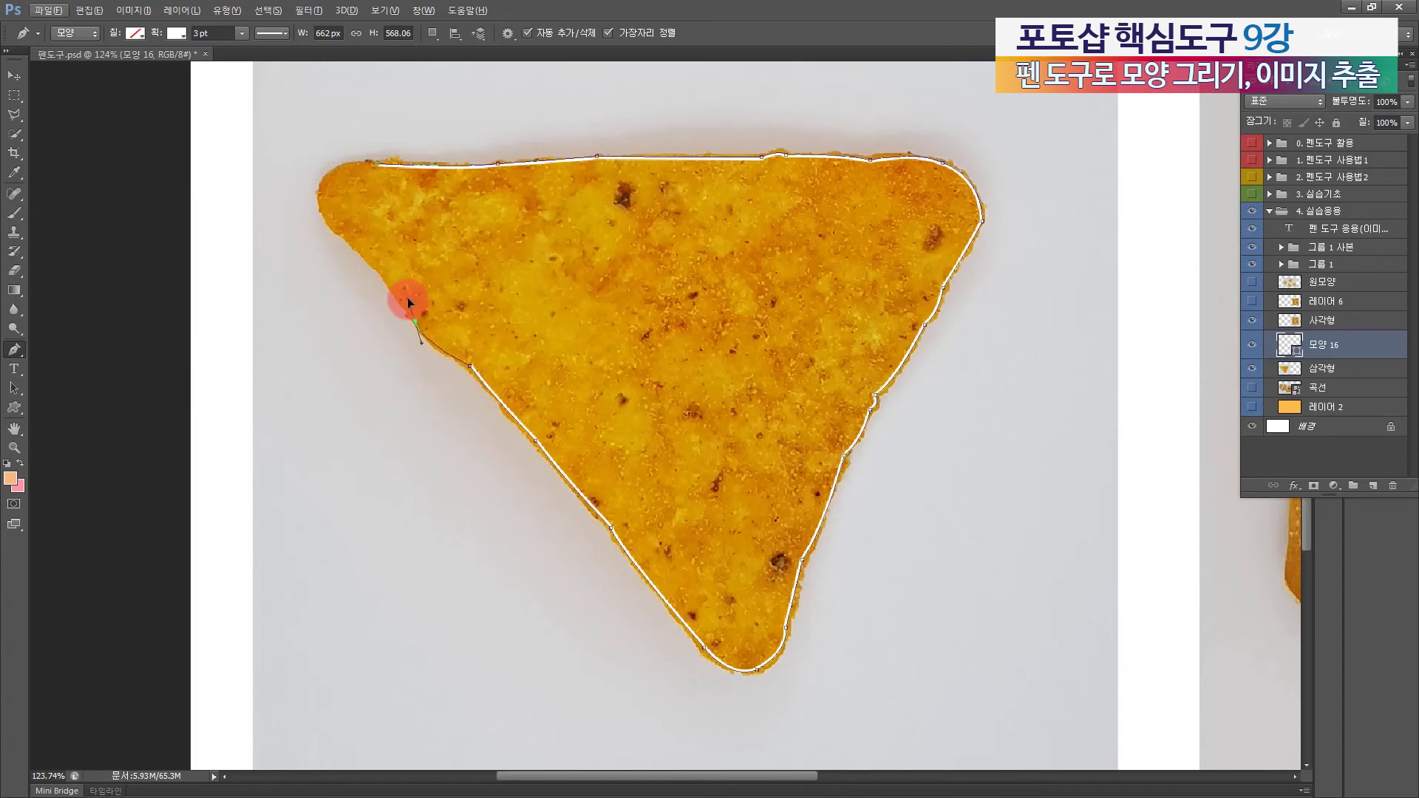
Step: Trace the rest of the left edge and the rounded upper-left corner, and close the chip's path at its starting anchor
left_click_drag(419, 342, 413, 323)
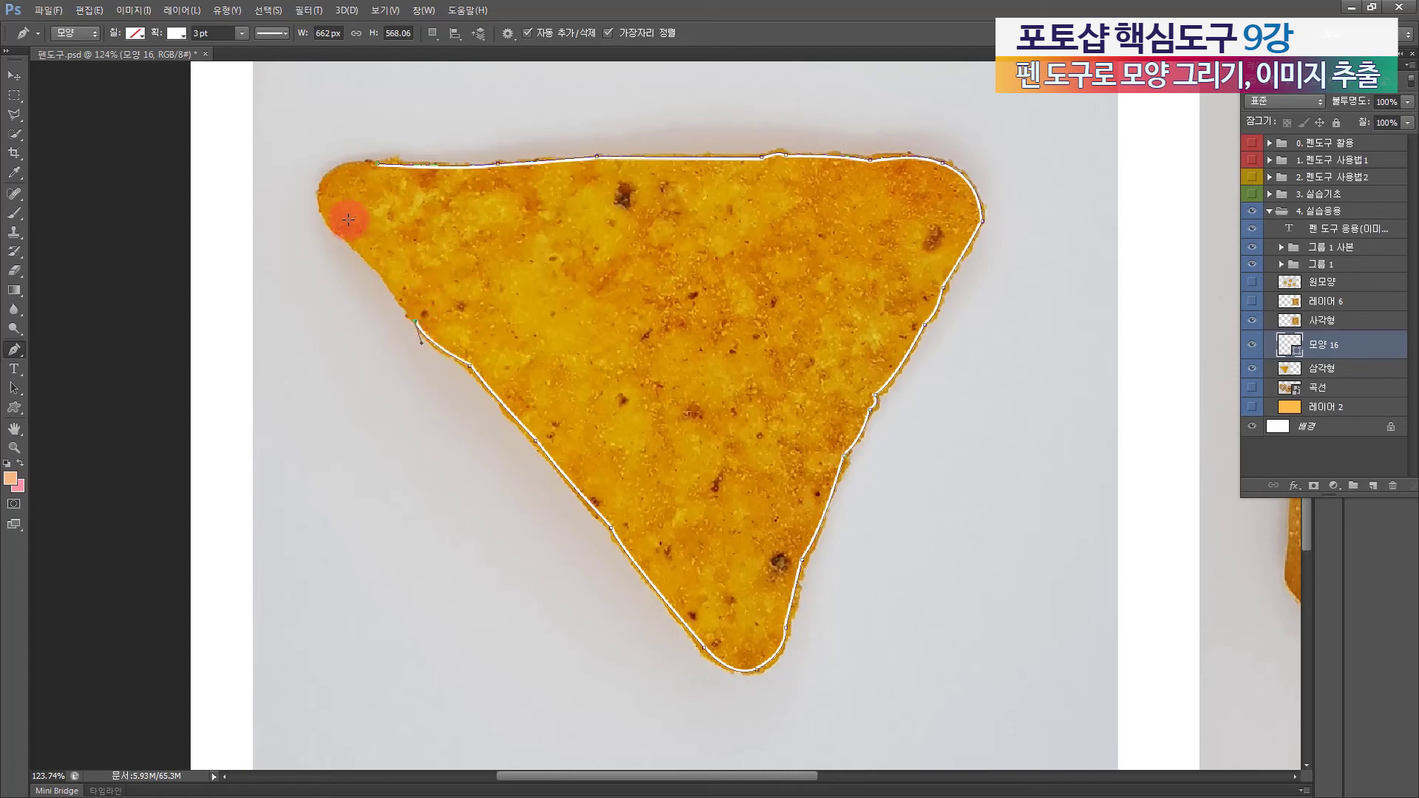
mouse_move(354, 243)
left_mouse_down()
mouse_move(326, 224)
mouse_move(352, 237)
left_mouse_up()
left_click(328, 176)
left_click_drag(337, 162, 427, 168)
key("Return")
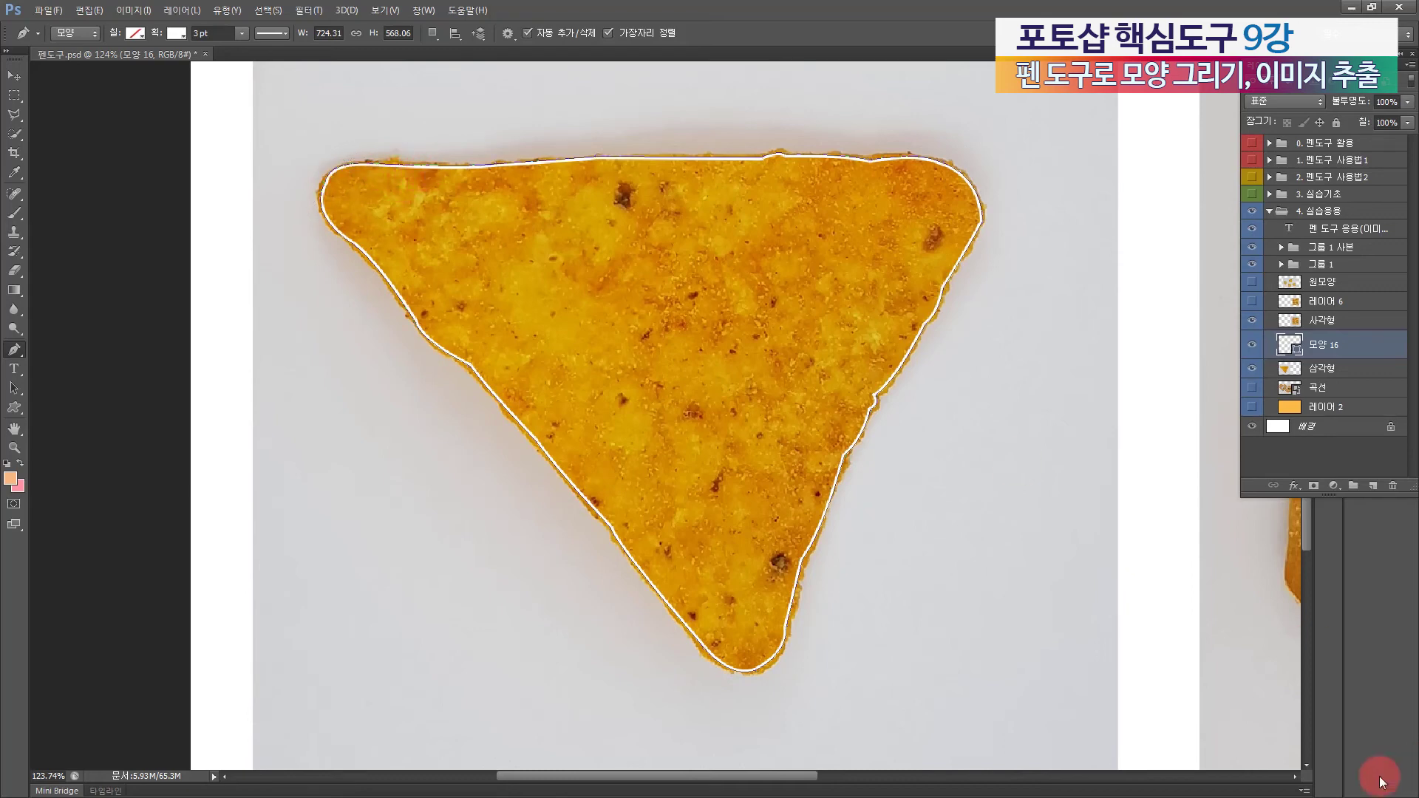
Step: Start a new Pen shape above the 사각형 layer and trace the square cracker's cut upper-left corner, removing the last anchor's outgoing handle
left_click(14, 428)
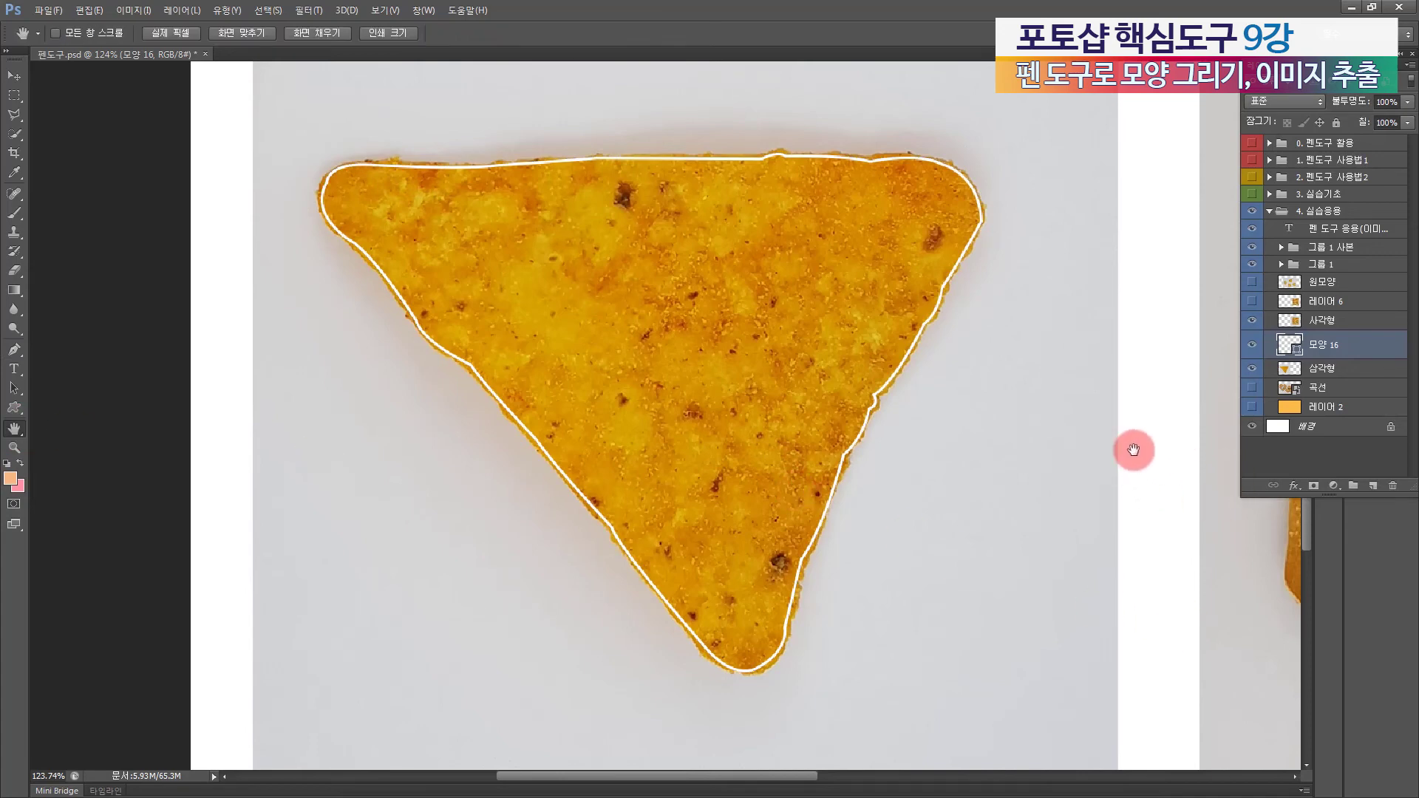
left_click_drag(1131, 447, 640, 485)
left_click_drag(991, 362, 752, 456)
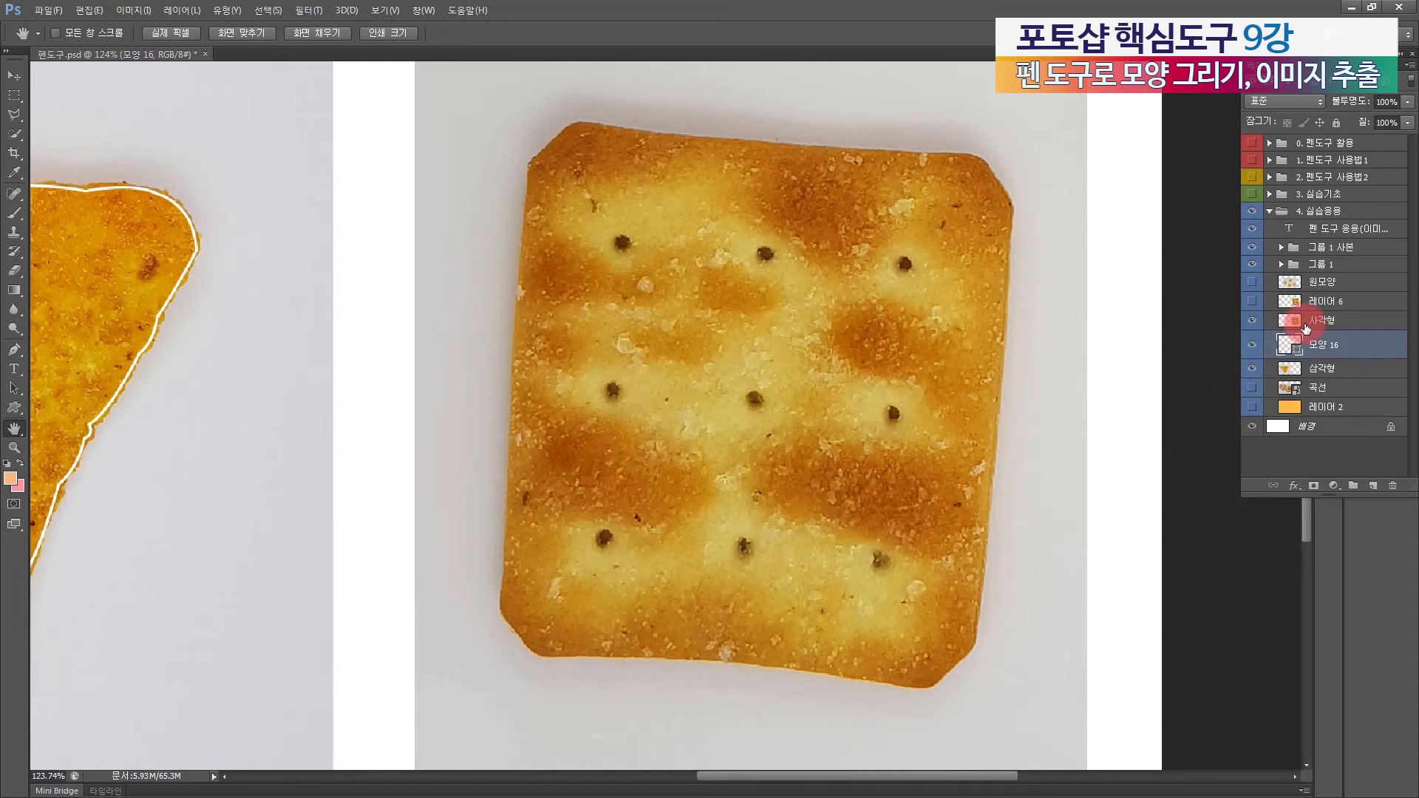
left_click(1314, 320)
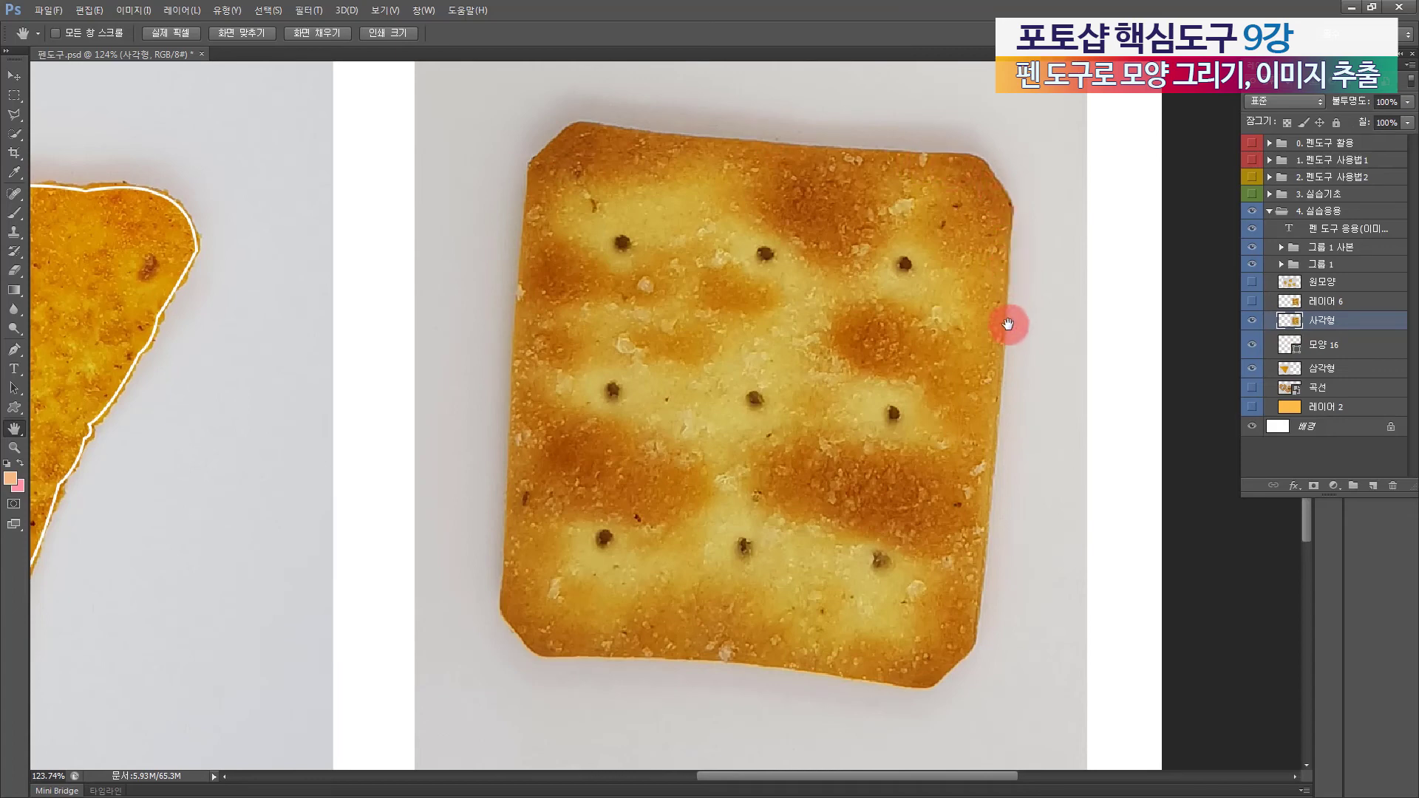
left_click(13, 348)
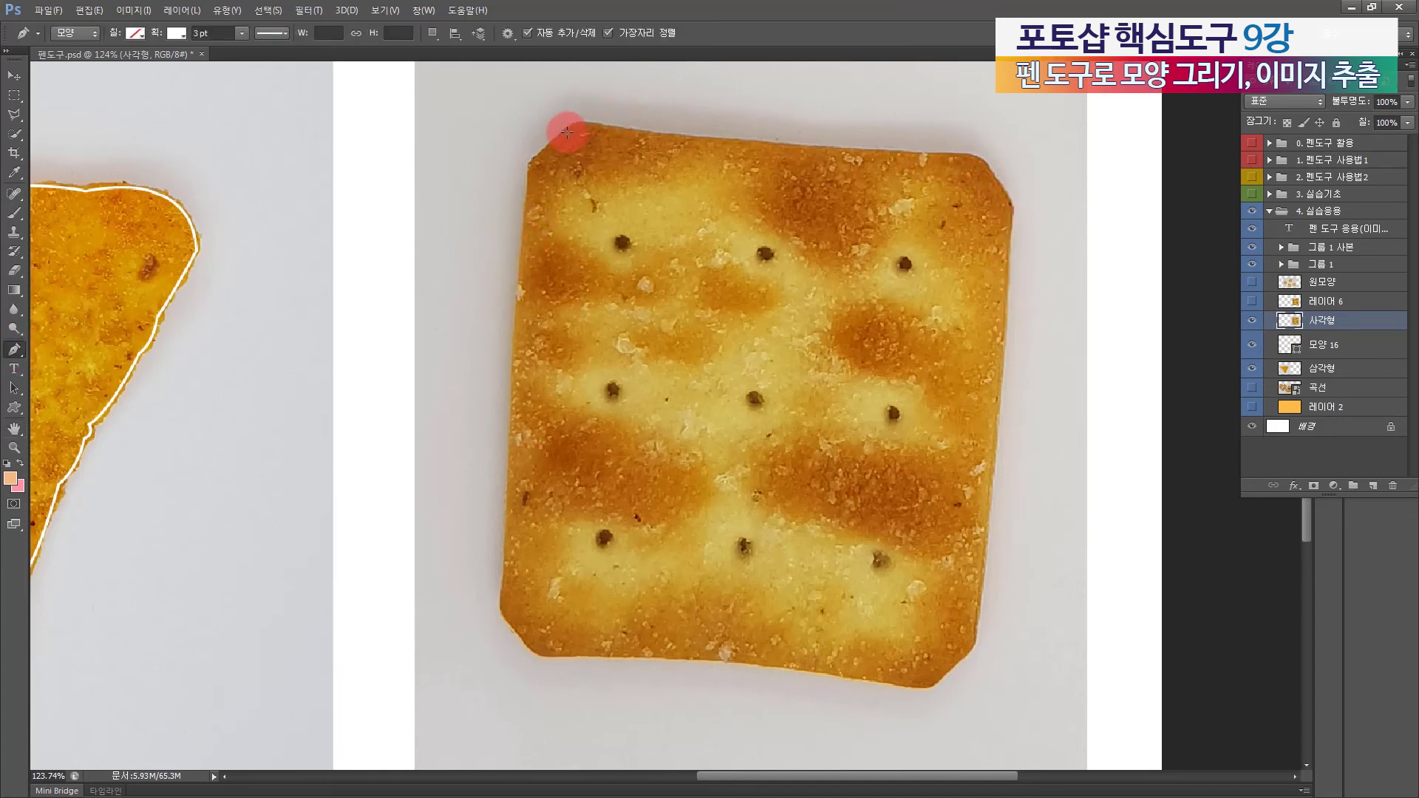
left_click(529, 164)
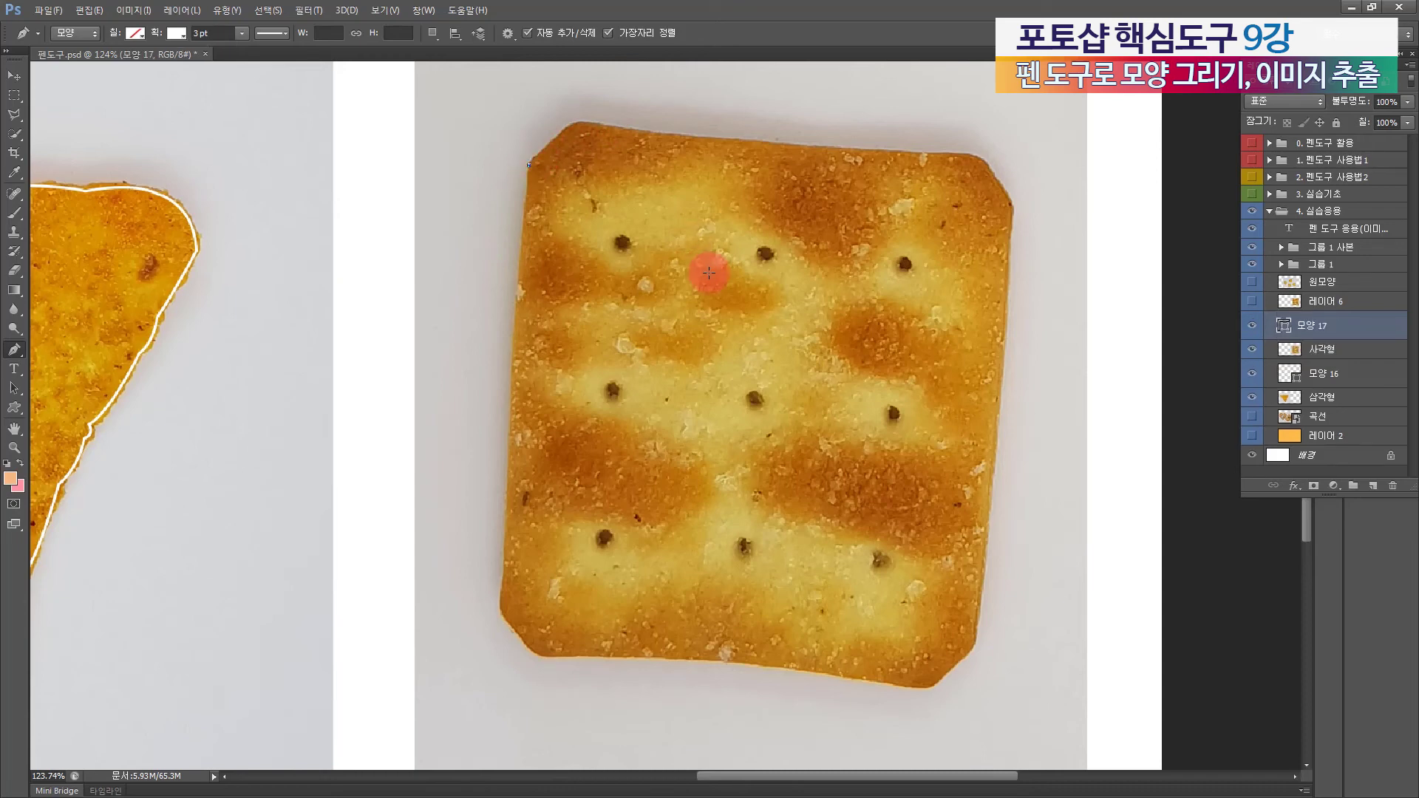
left_click(569, 127)
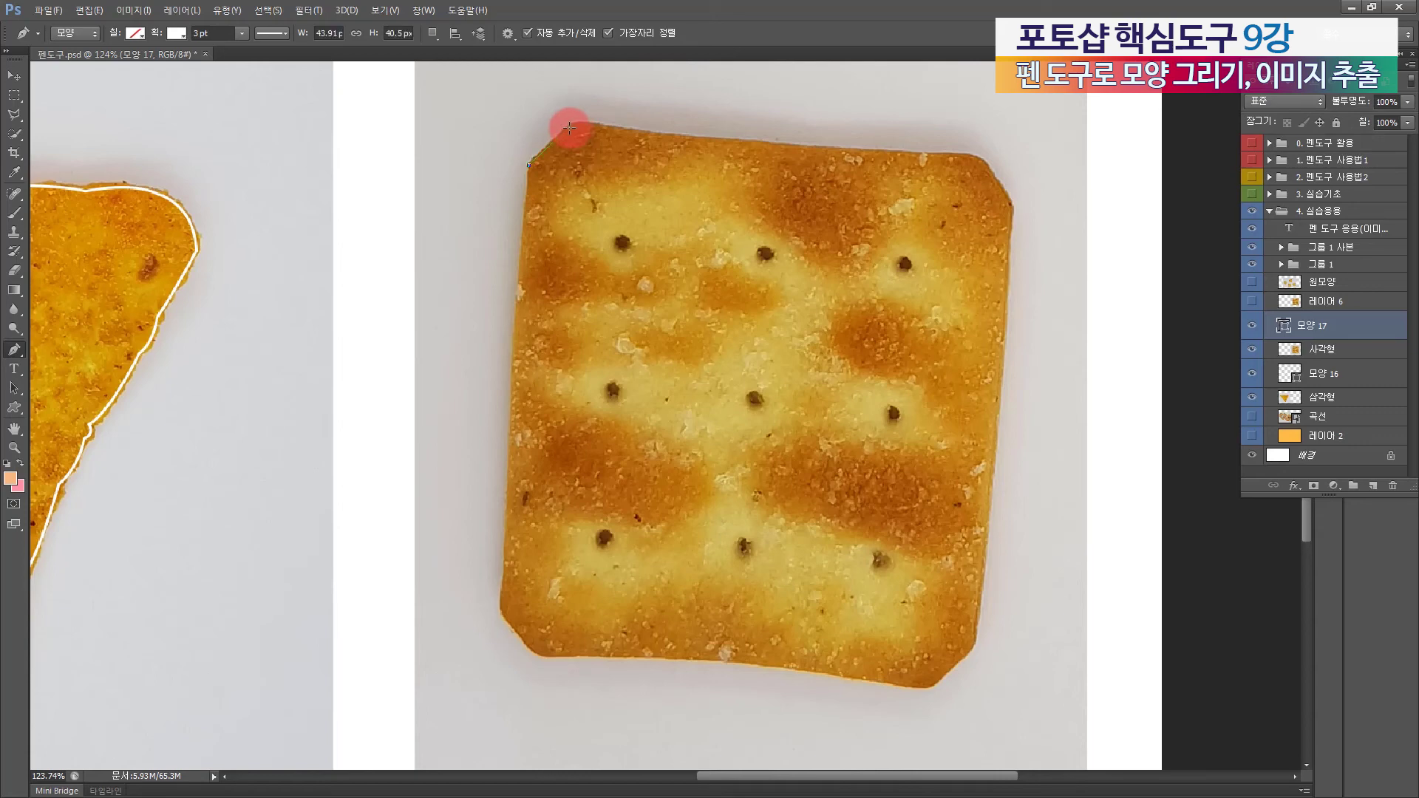
left_click_drag(601, 127, 600, 127)
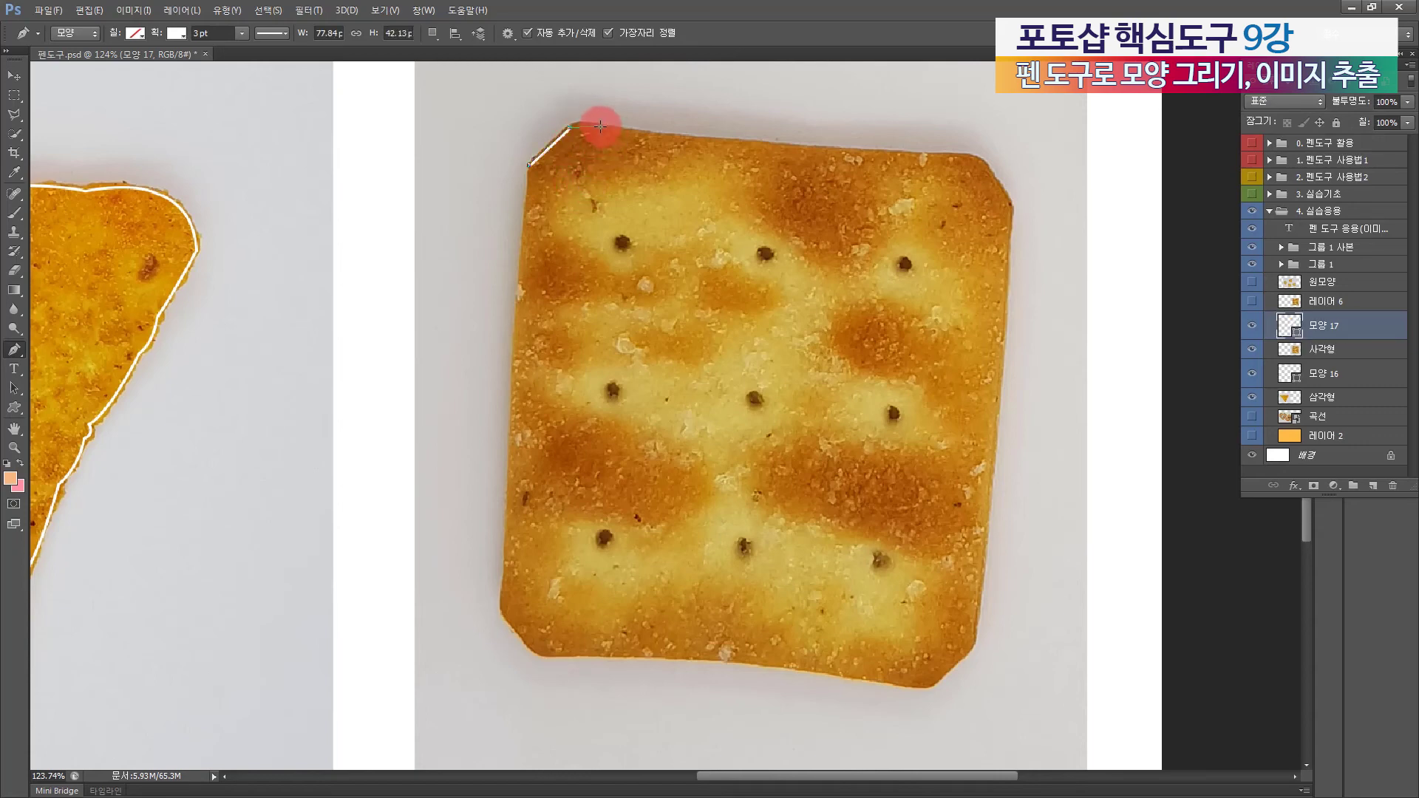
left_click(601, 130)
left_click(602, 129, "alt")
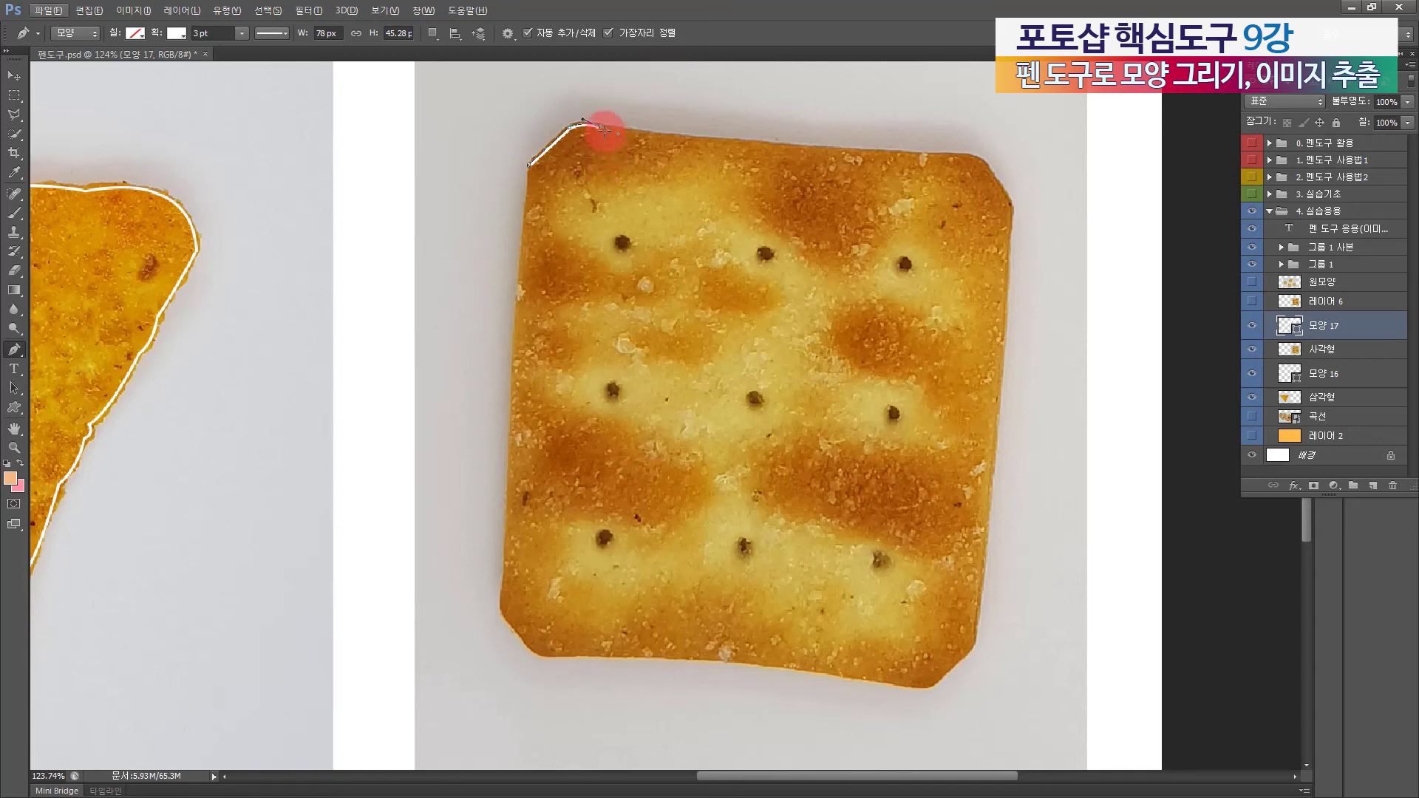
left_click(601, 130)
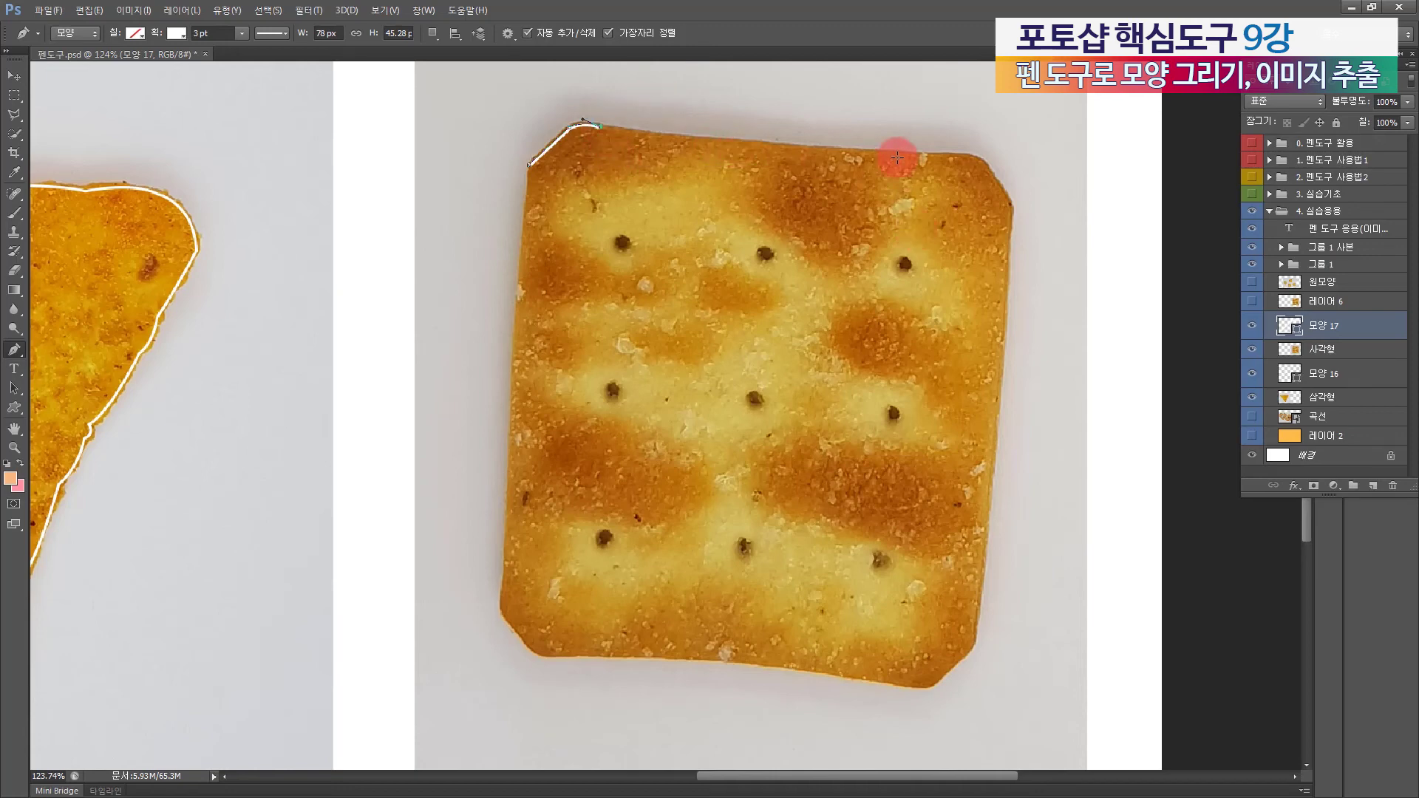
Step: Trace the square cracker's slightly curved top edge with the Pen tool, placing a mid-edge anchor and one before the upper-right corner
left_click_drag(929, 156, 952, 146)
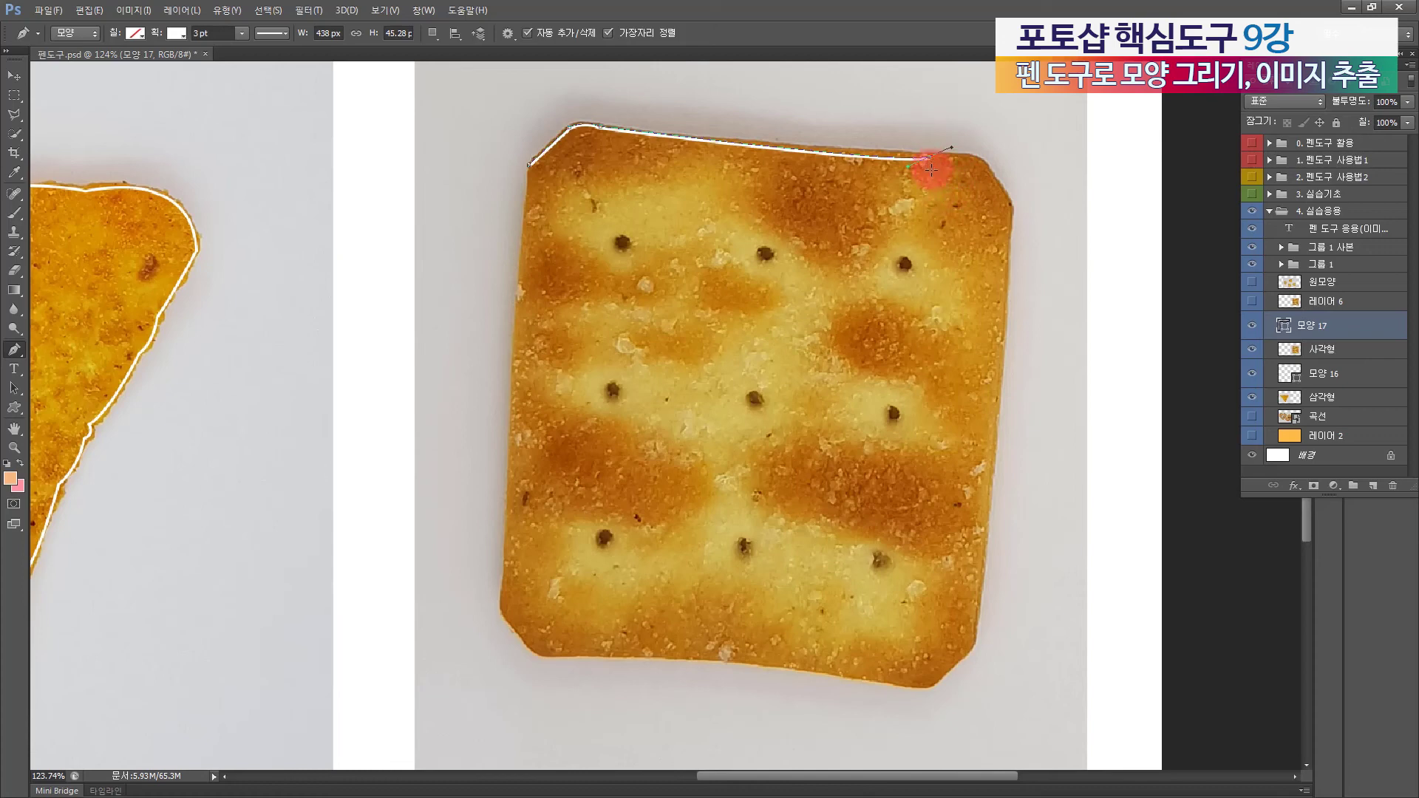
key("ctrl+z")
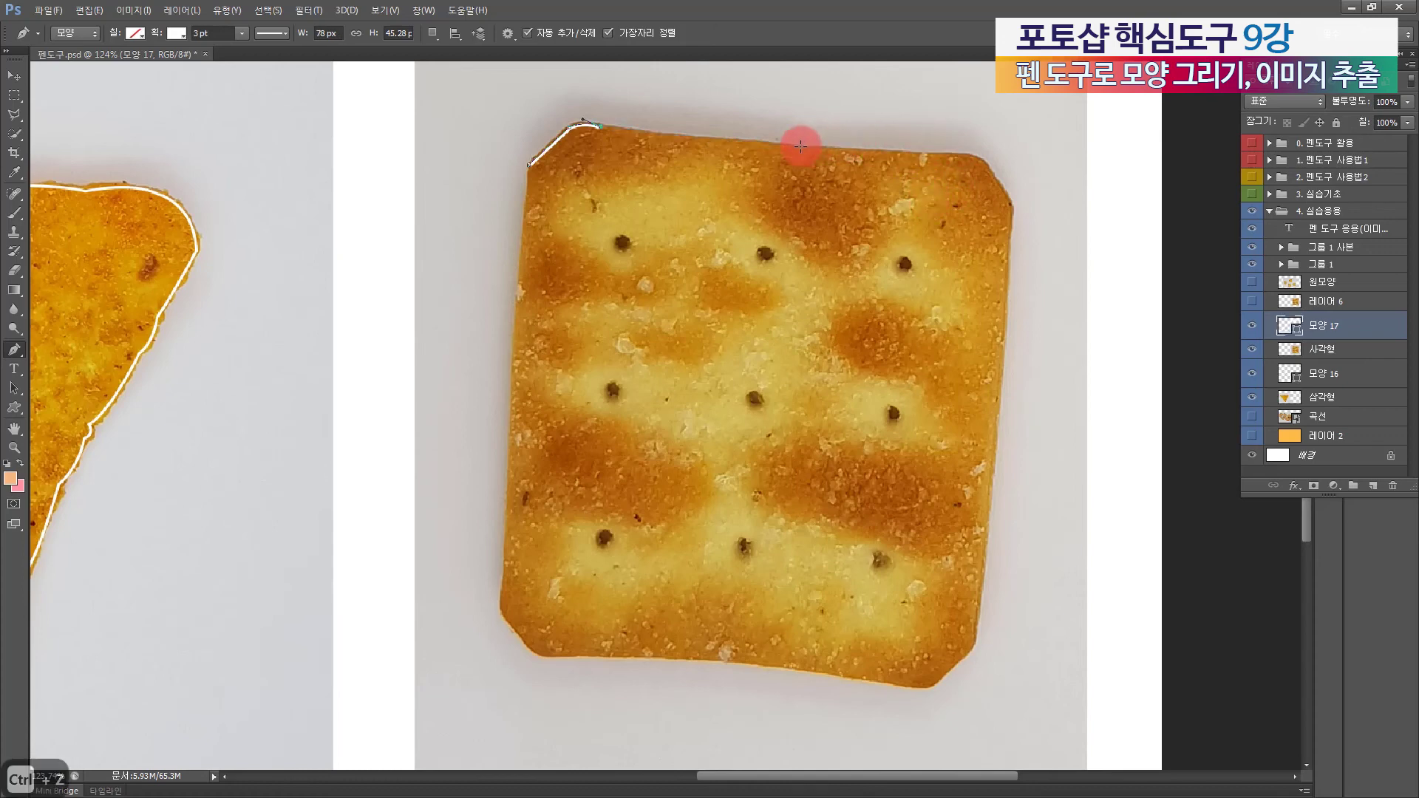
left_click_drag(789, 147, 830, 149)
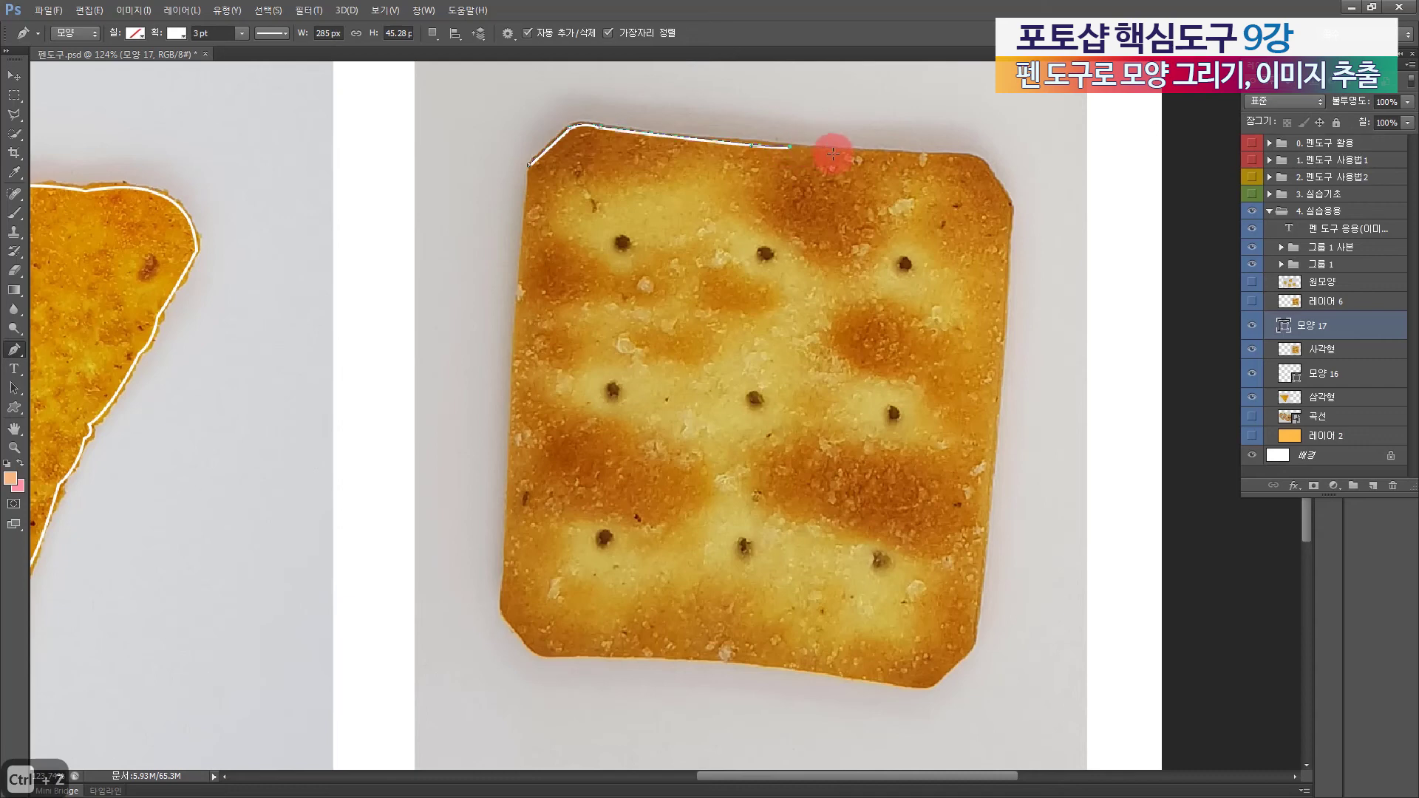
left_click(928, 156)
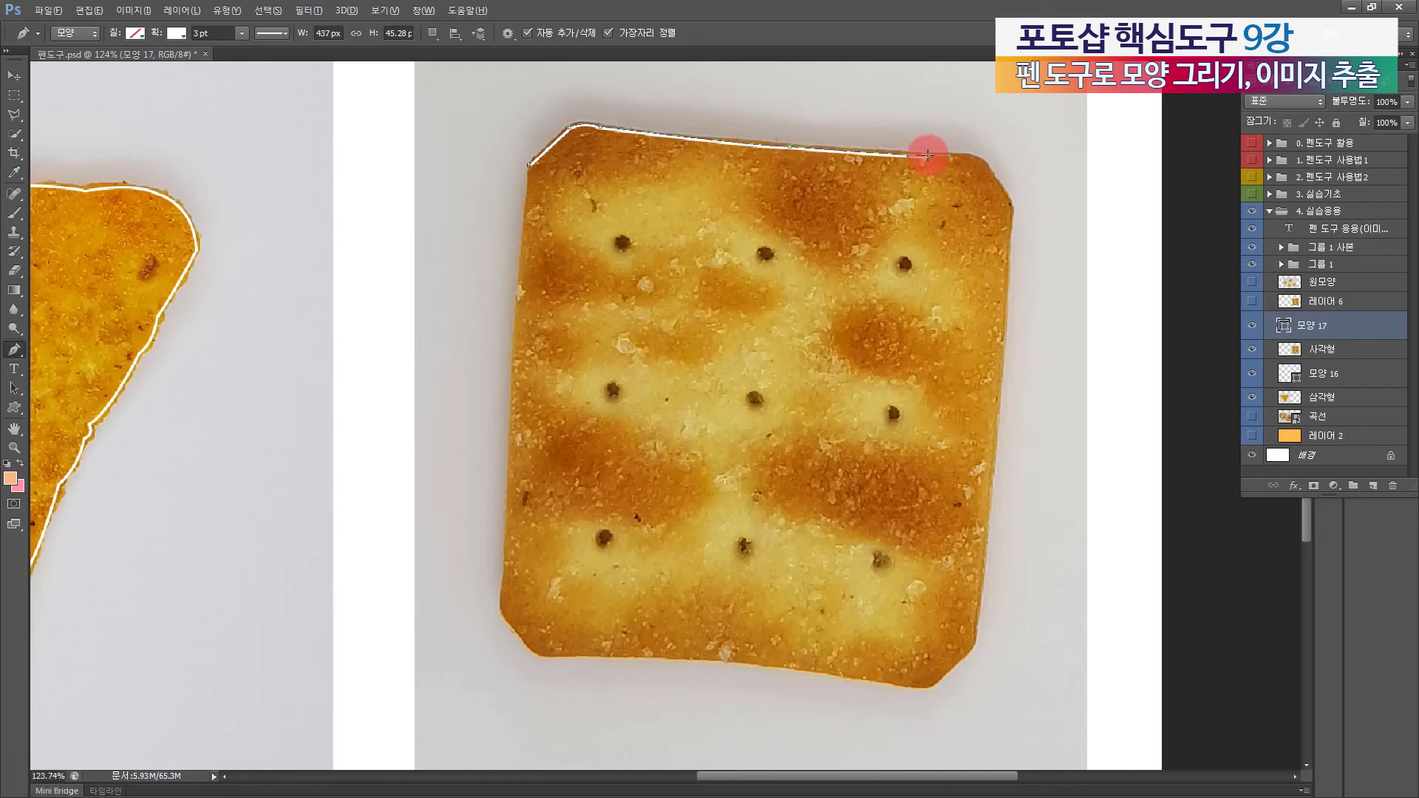
Step: Curve the path around the cracker's upper-right corner and remove the outgoing handle where the right edge begins
key("alt")
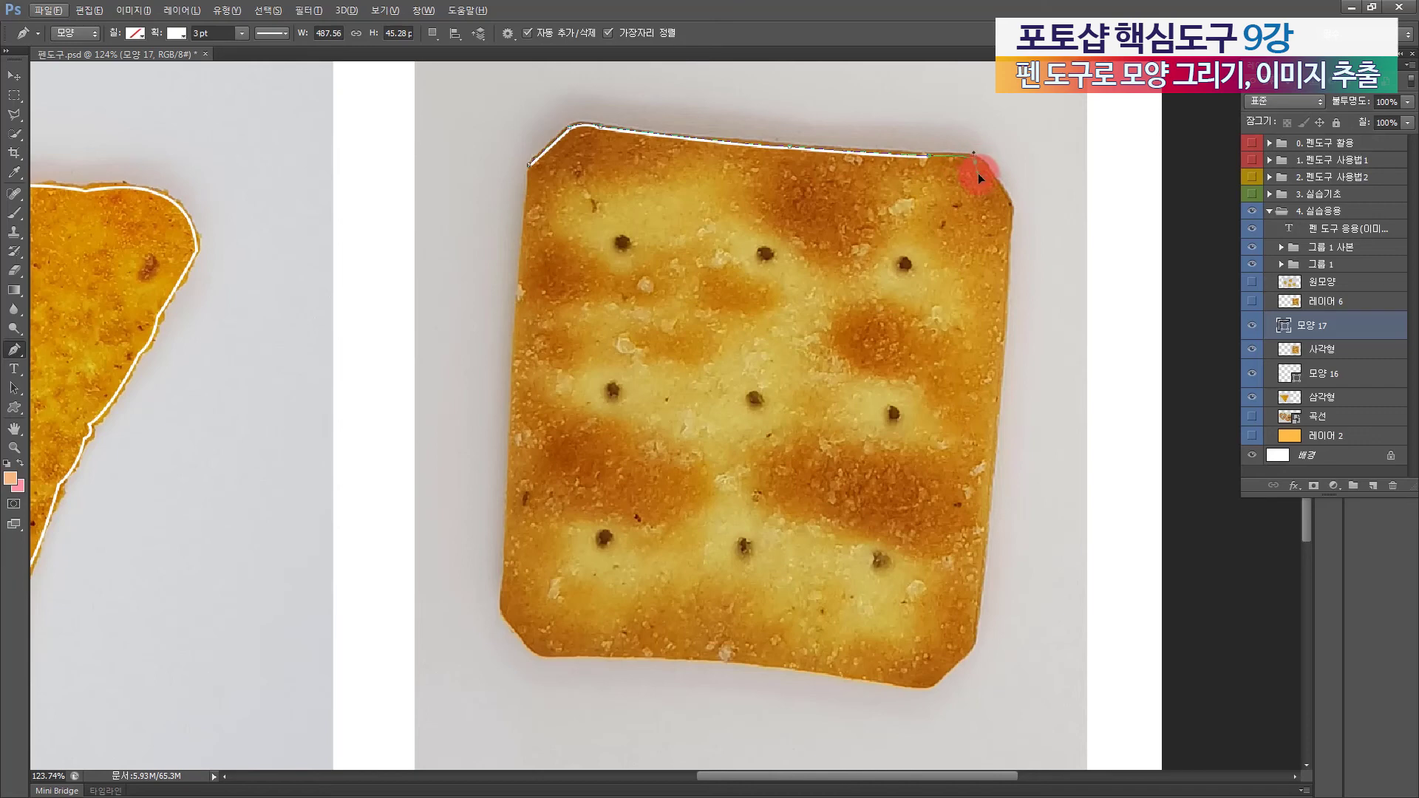
left_click_drag(980, 171, 985, 167)
left_click_drag(1016, 246, 1024, 259)
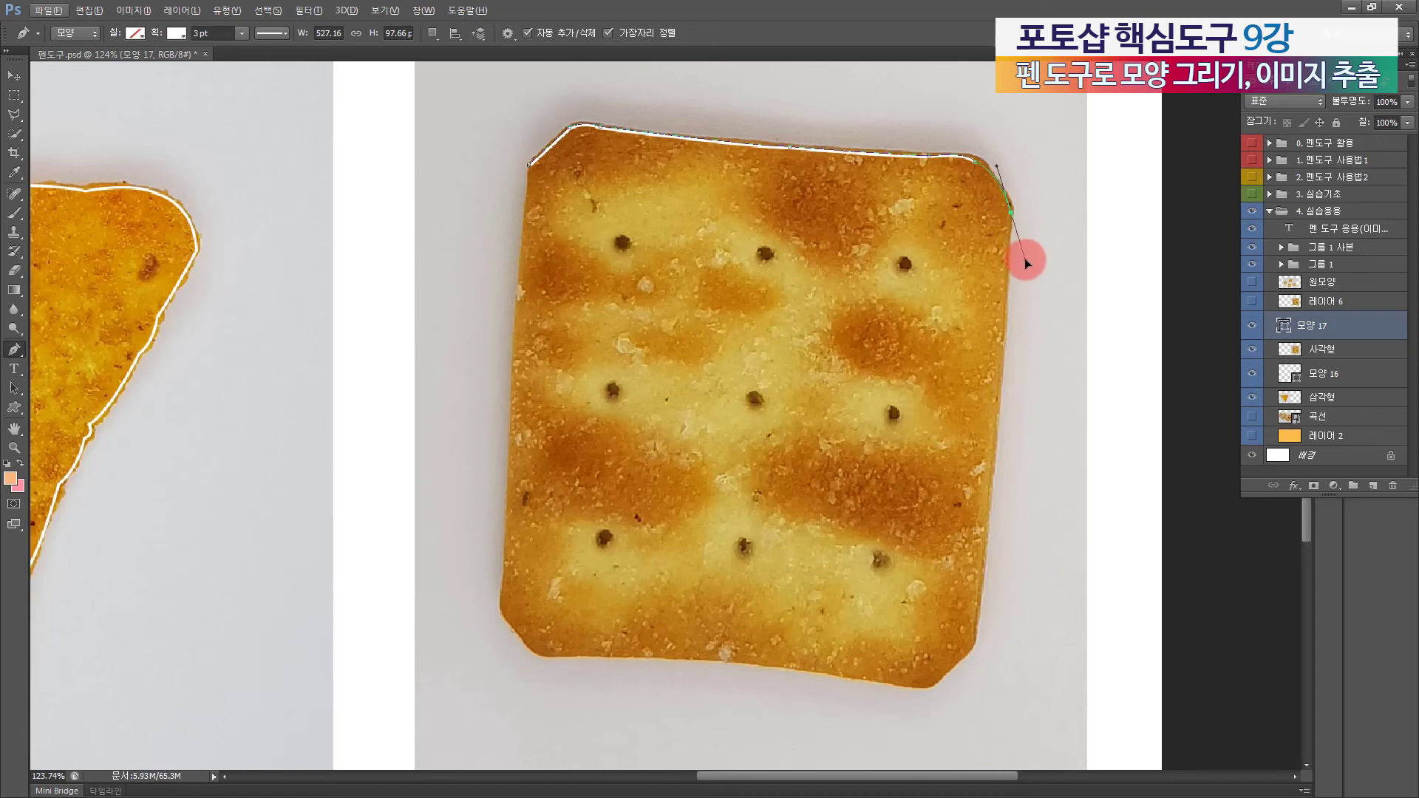
left_click(1011, 214, "alt")
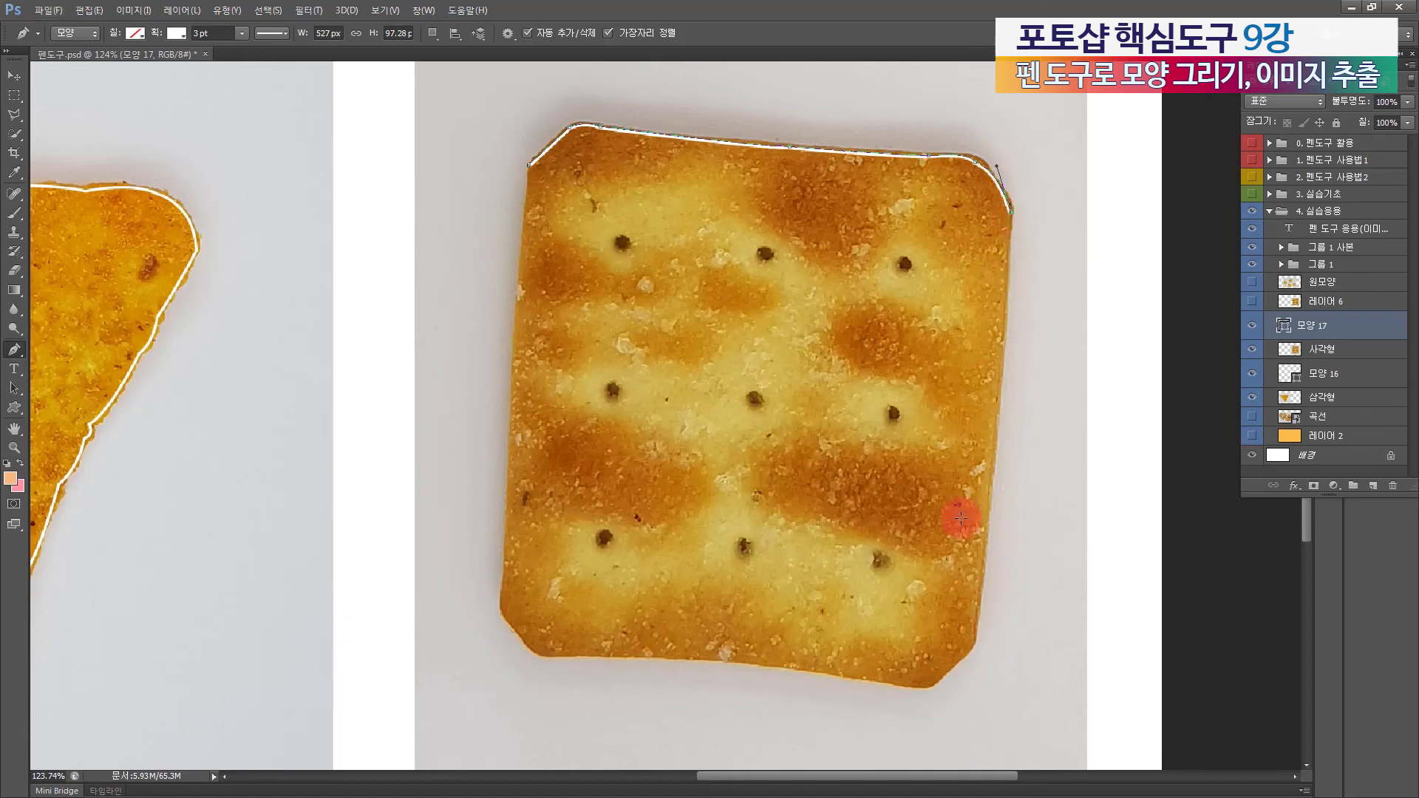
Step: Extend the path down the cracker's right edge and around its cut lower-right corner onto the bottom edge
left_click_drag(975, 643, 962, 661)
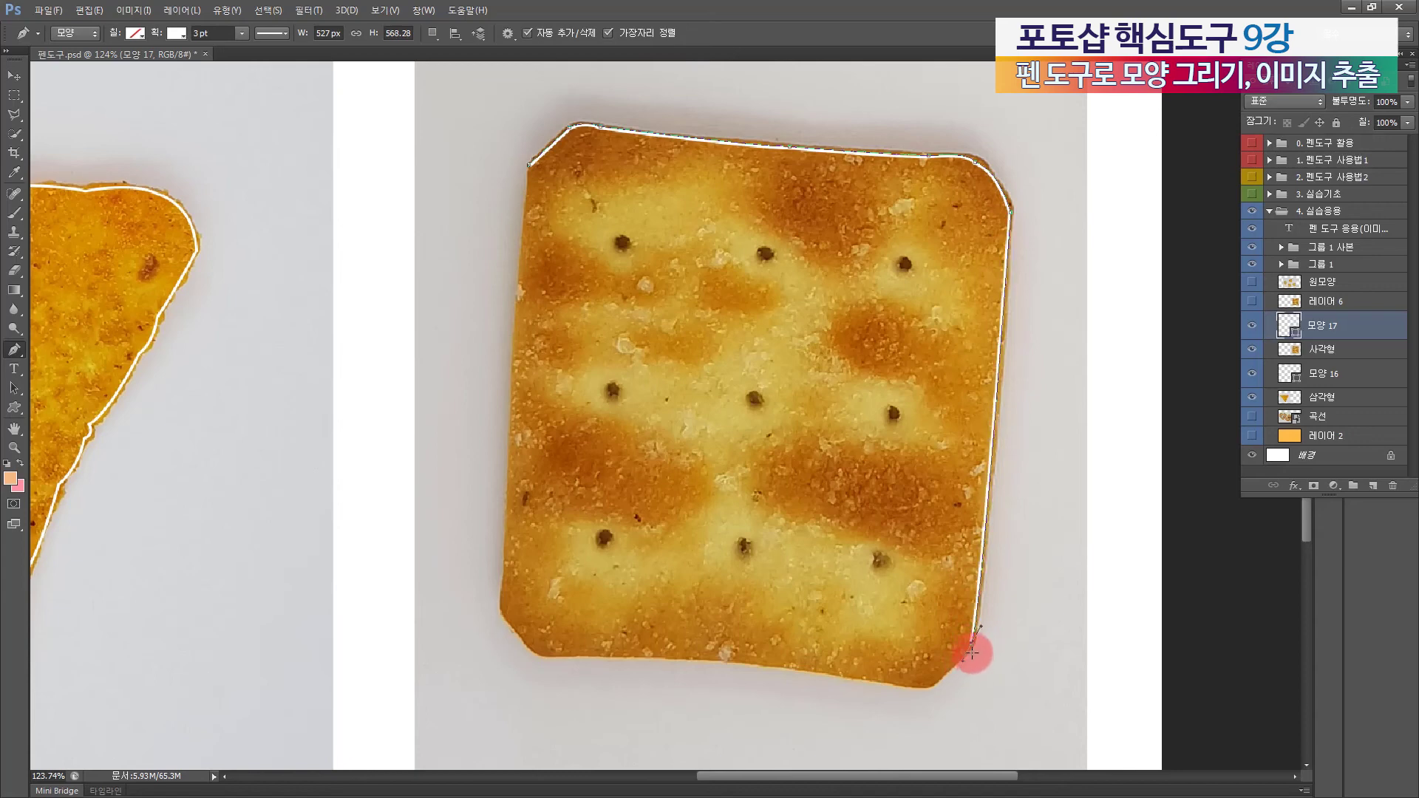
key("alt")
left_click(932, 681)
mouse_move(918, 690)
left_mouse_down()
mouse_move(918, 674)
mouse_move(934, 679)
left_mouse_up()
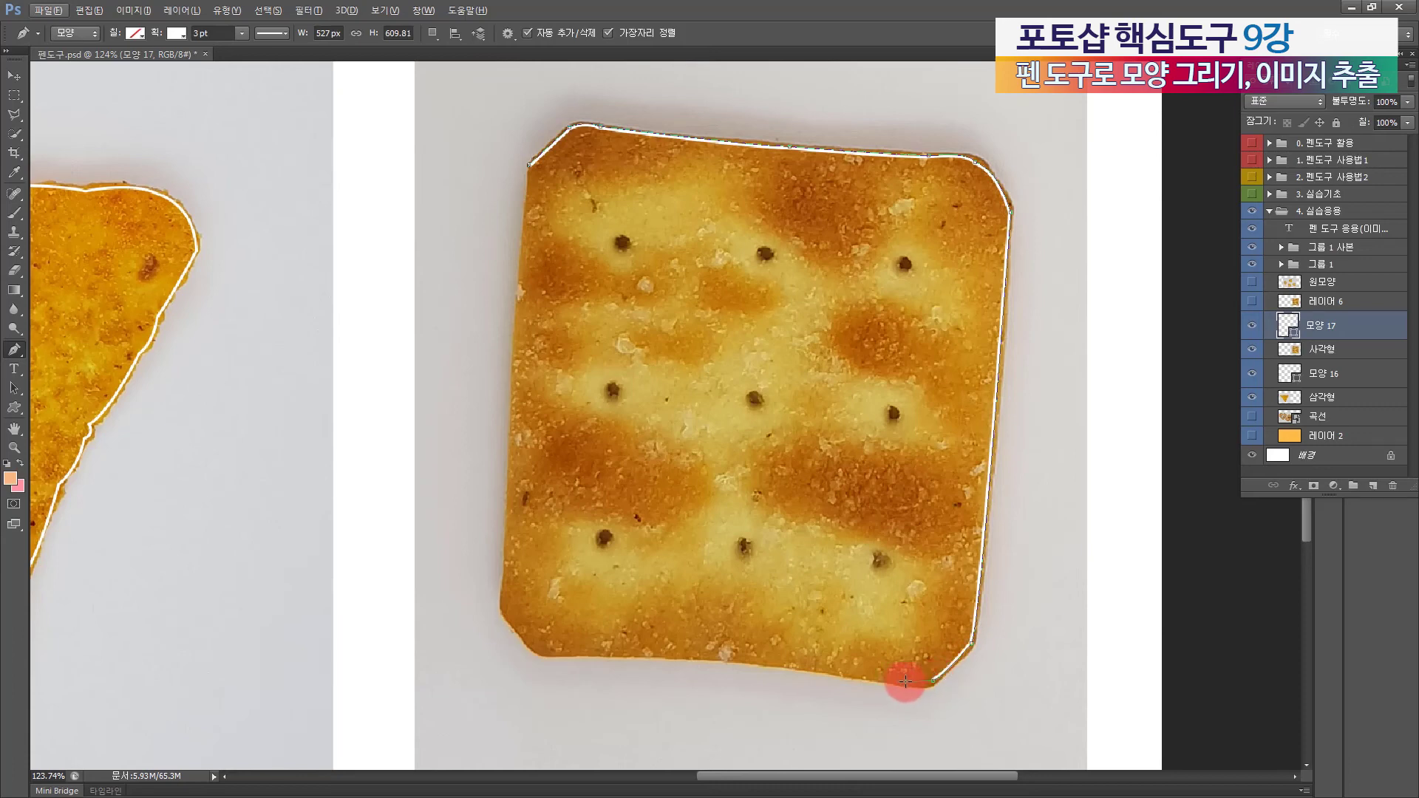
left_click(906, 682)
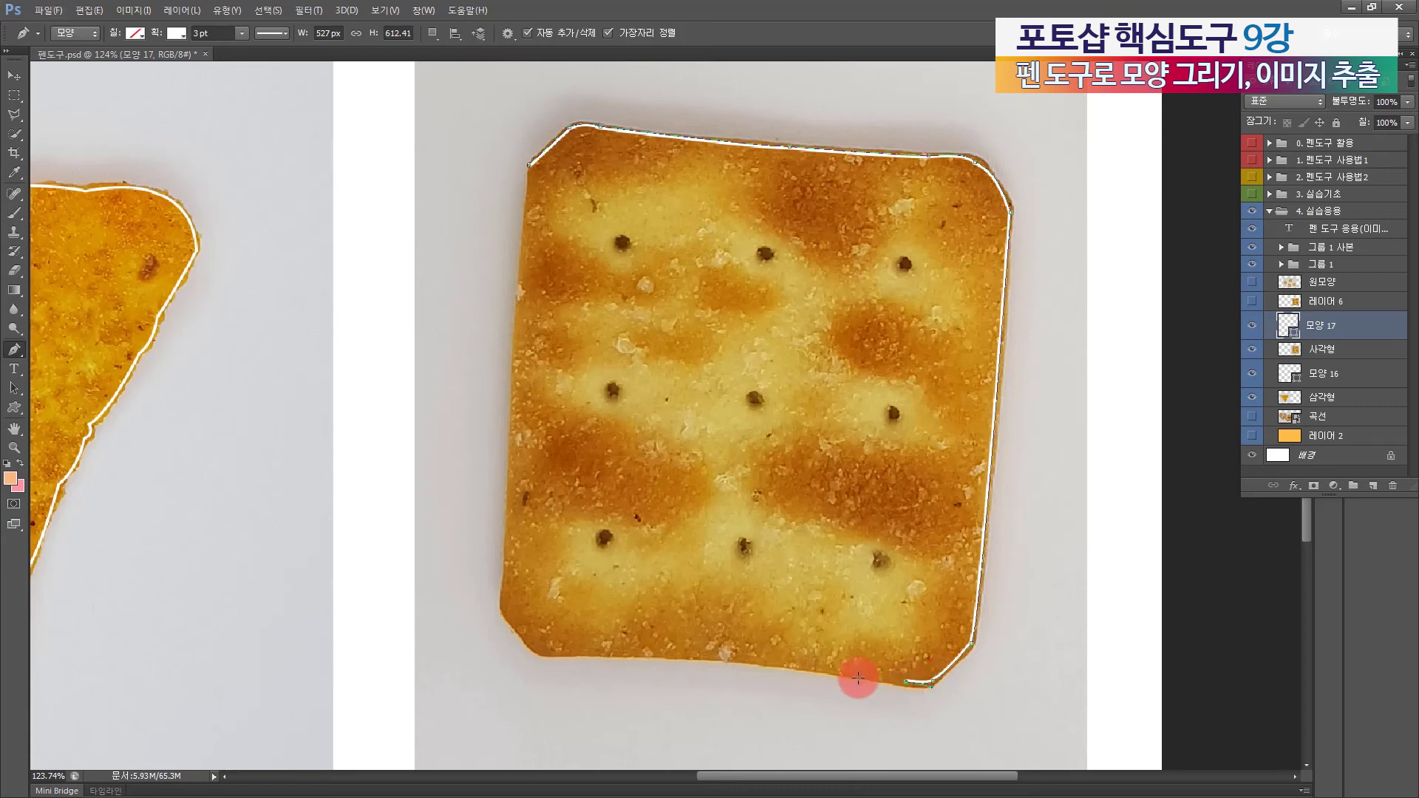
Step: Trace the cracker's bottom edge through a curved mid-edge anchor without an outgoing handle, up to near the lower-left corner
left_click_drag(700, 656, 674, 654)
left_click(700, 655, "alt")
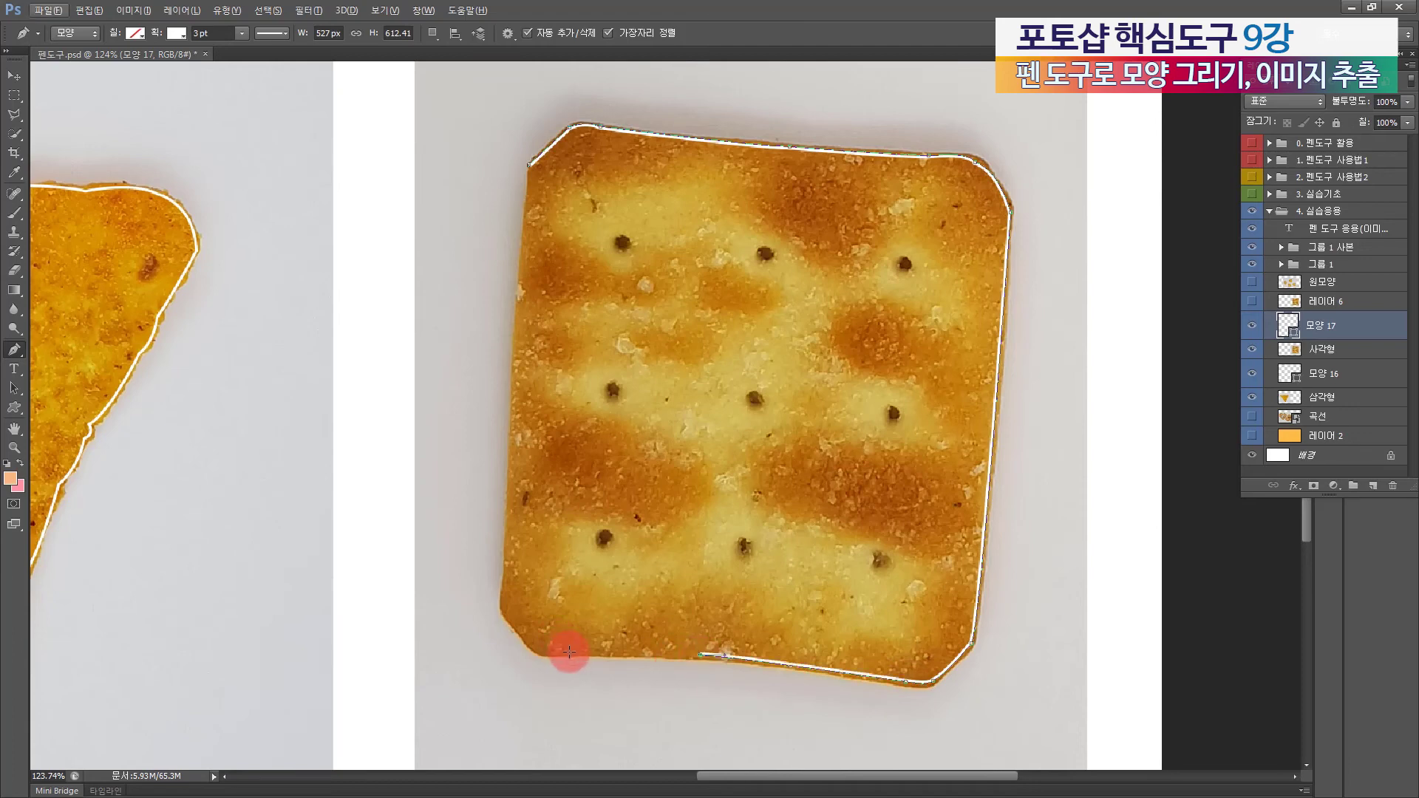
mouse_move(569, 651)
left_mouse_down()
mouse_move(545, 650)
mouse_move(580, 651)
left_mouse_up()
key("ctrl+z")
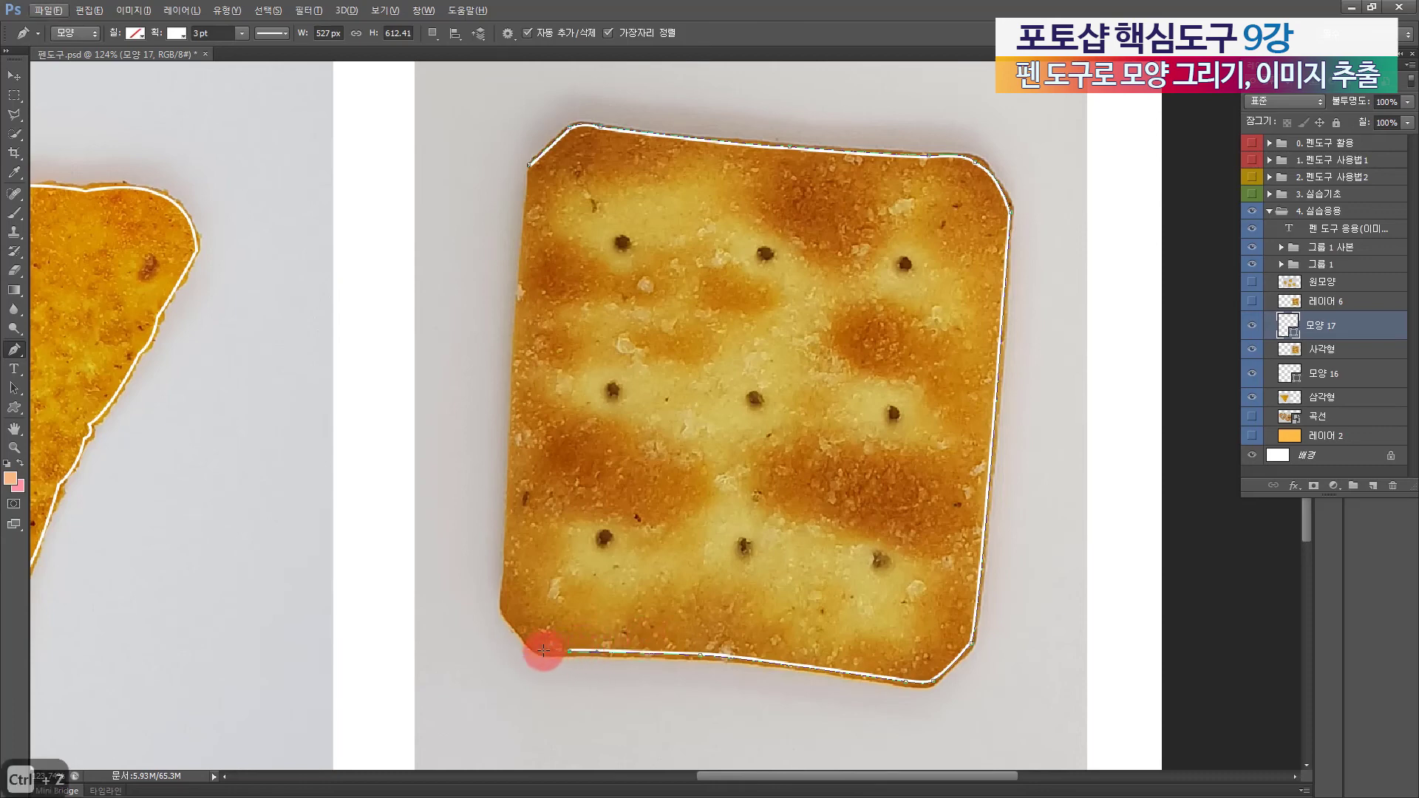
Step: Trace the cut lower-left corner and the left edge, and close the cracker's path at its starting anchor
left_click(502, 611)
key("alt")
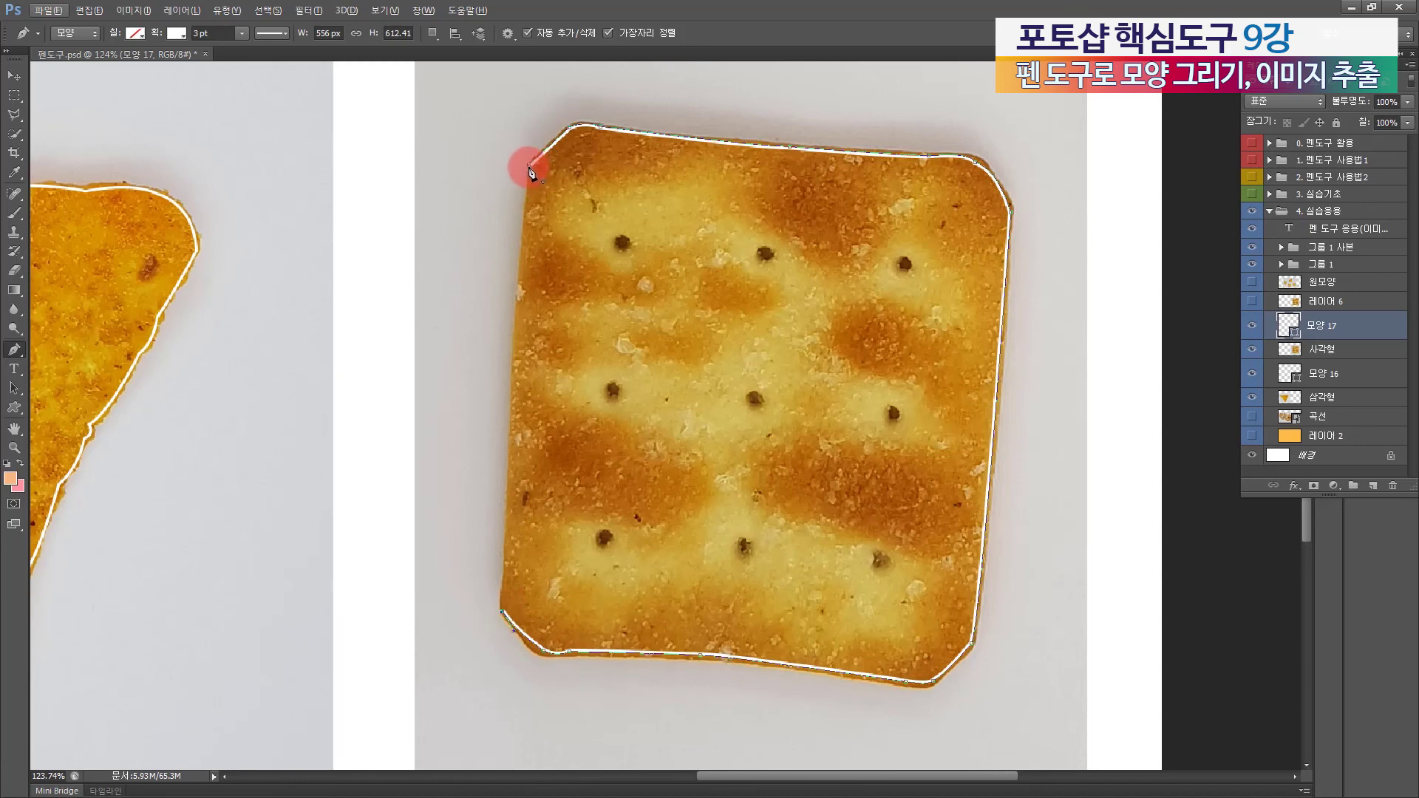
left_click(527, 172)
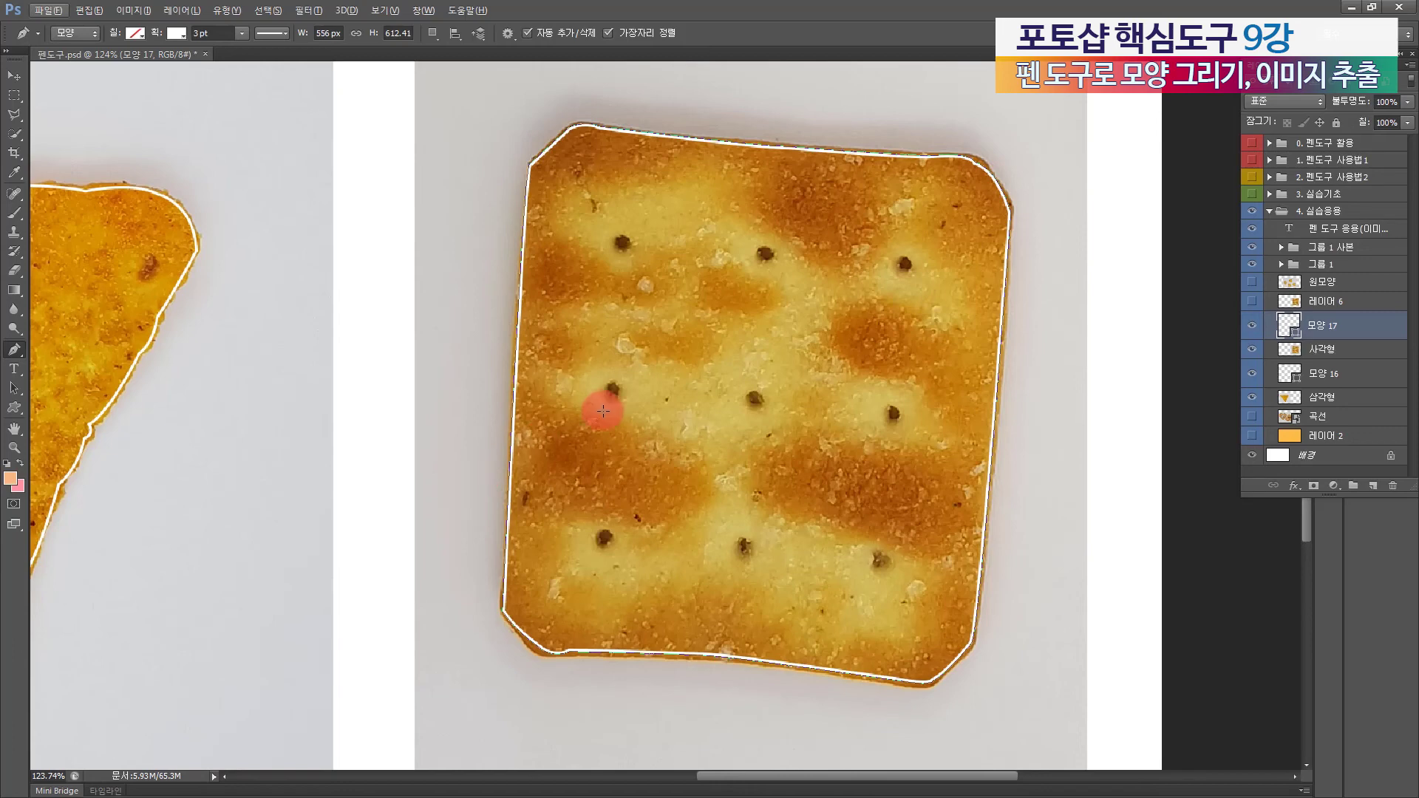
Step: Use Direct Selection to nudge the cracker path's lower-left anchor inward and adjust the curve handles at both left corners
left_click(19, 390)
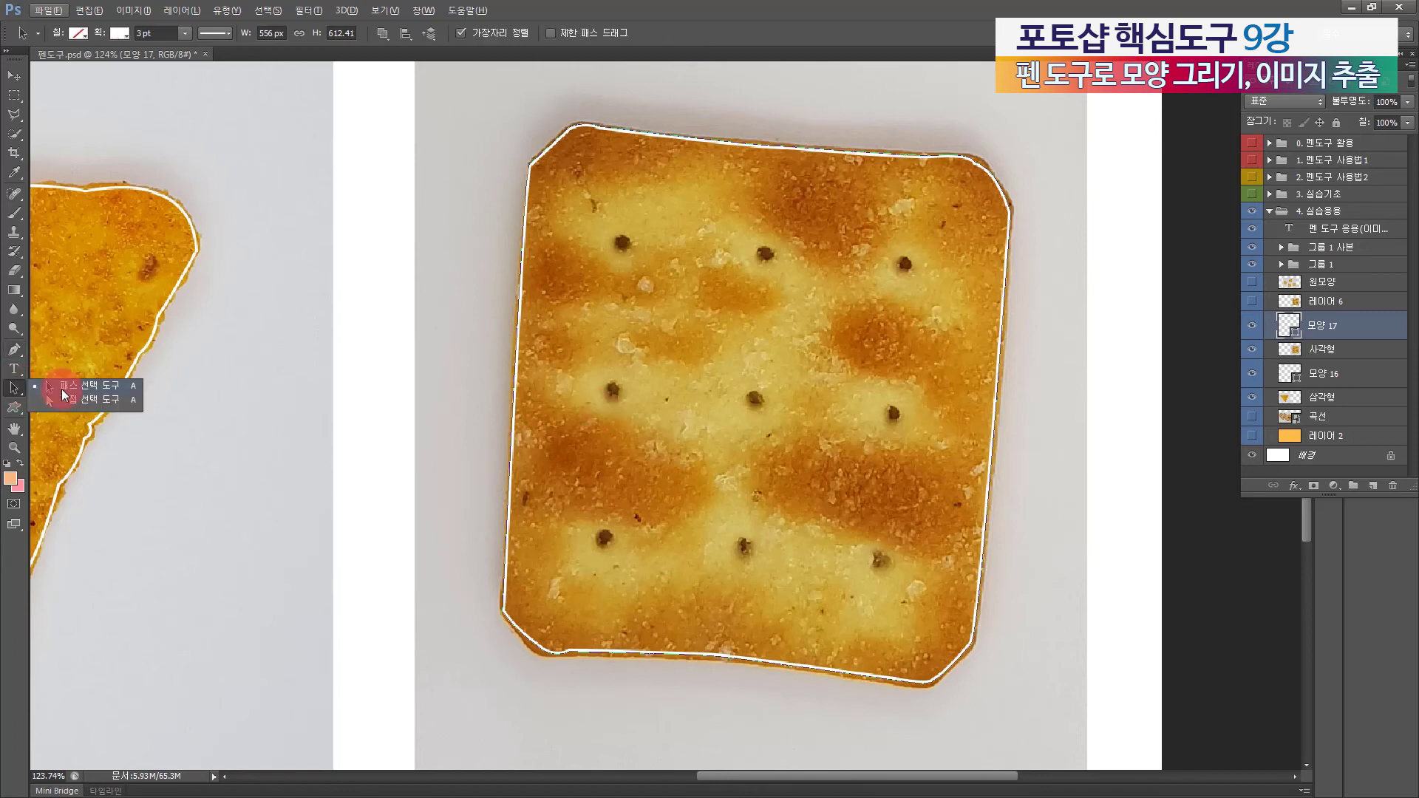
left_click(74, 404)
left_click_drag(530, 626, 504, 609)
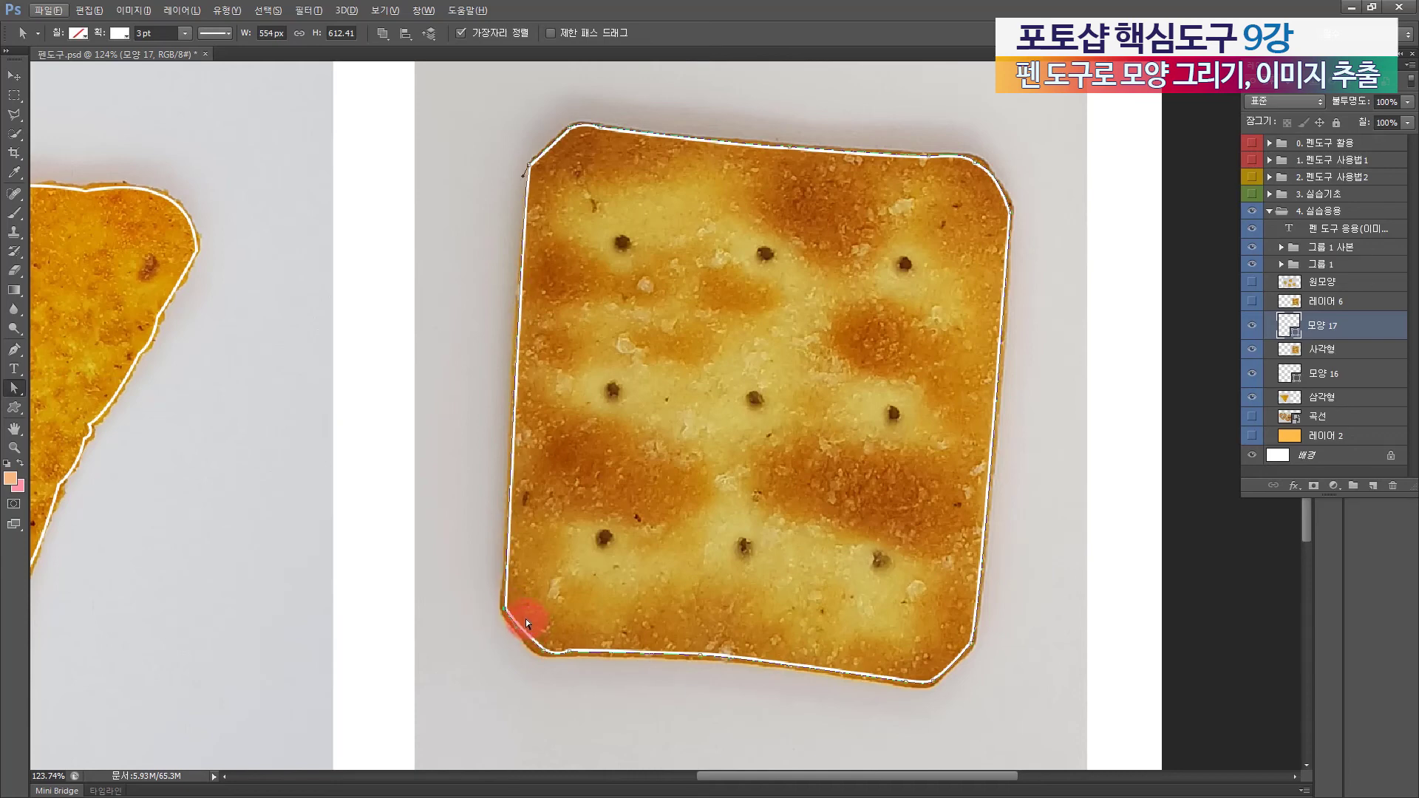
left_click_drag(514, 637, 515, 637)
left_click_drag(520, 175, 523, 210)
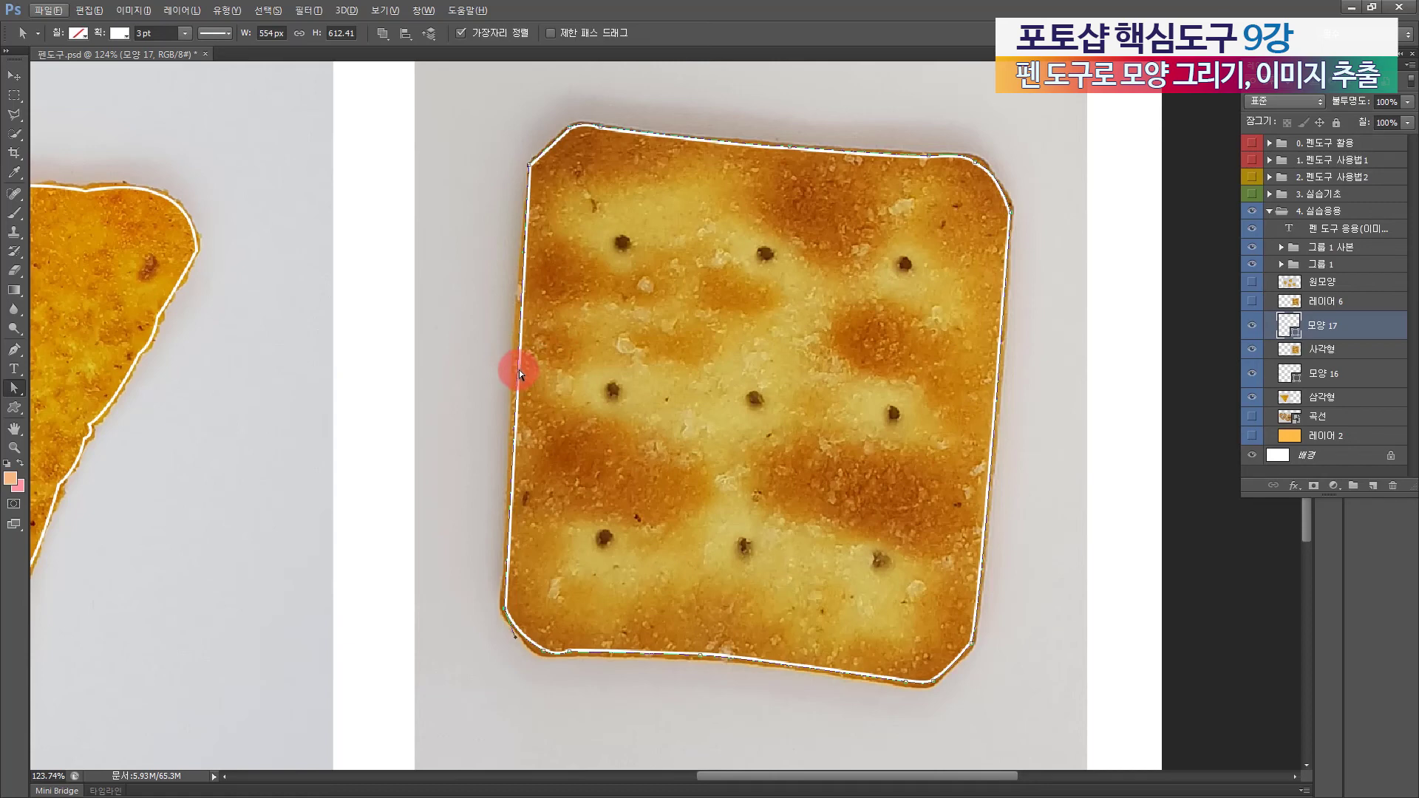
Step: Add an anchor point midway along the cracker path's left and right edges and fit both sides to the cracker
left_click(14, 349)
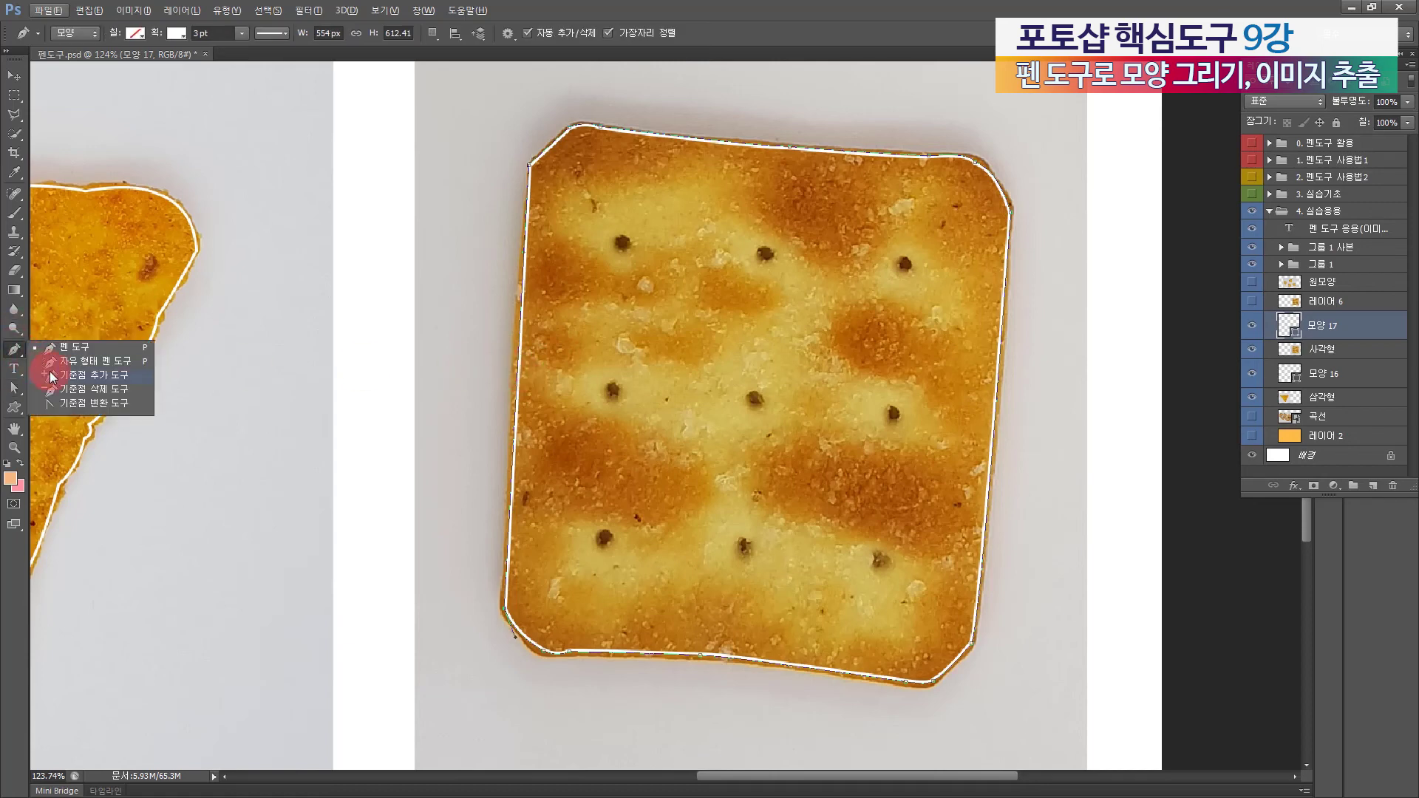
left_click(95, 381)
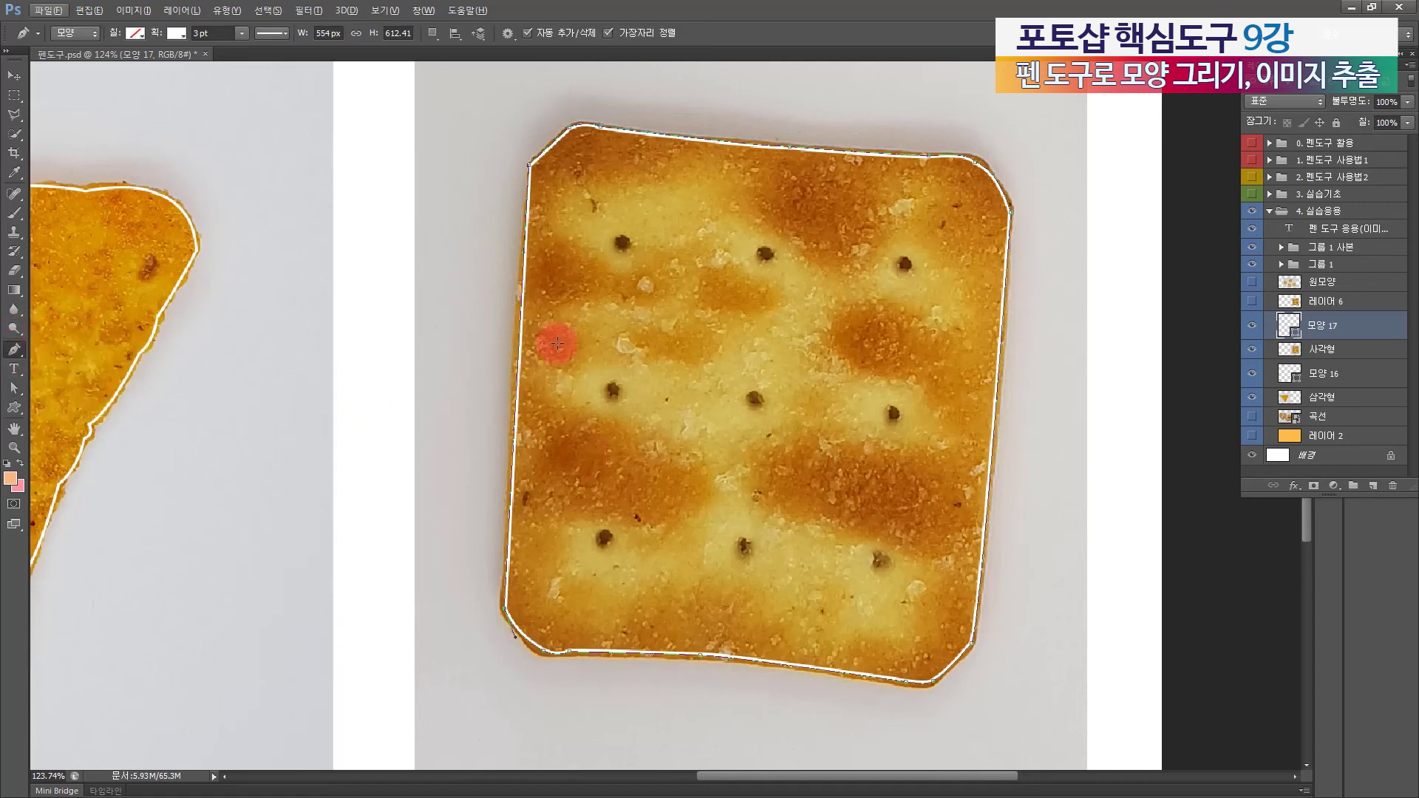
left_click(520, 378)
left_click_drag(518, 375, 513, 383)
left_click(1031, 517, "ctrl")
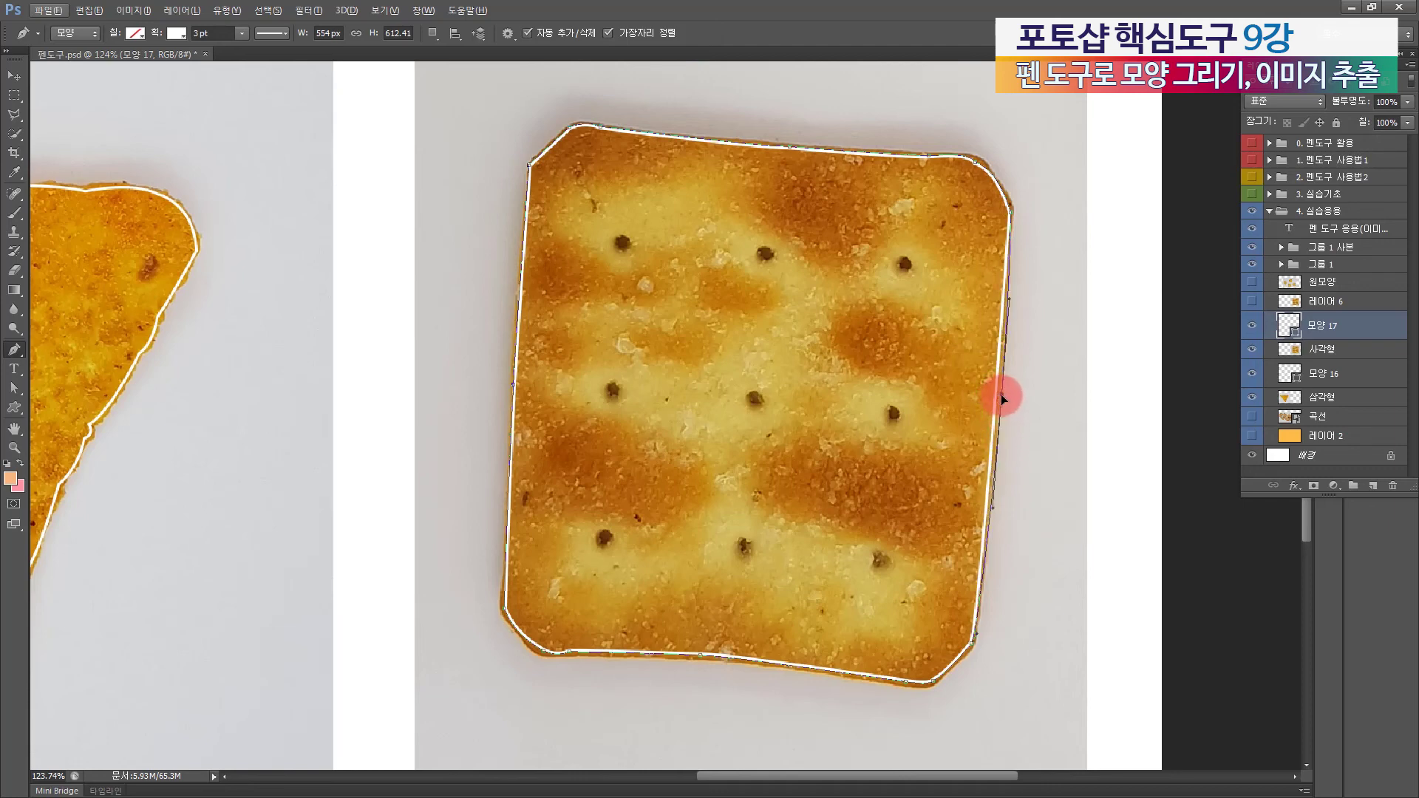
left_click(998, 397)
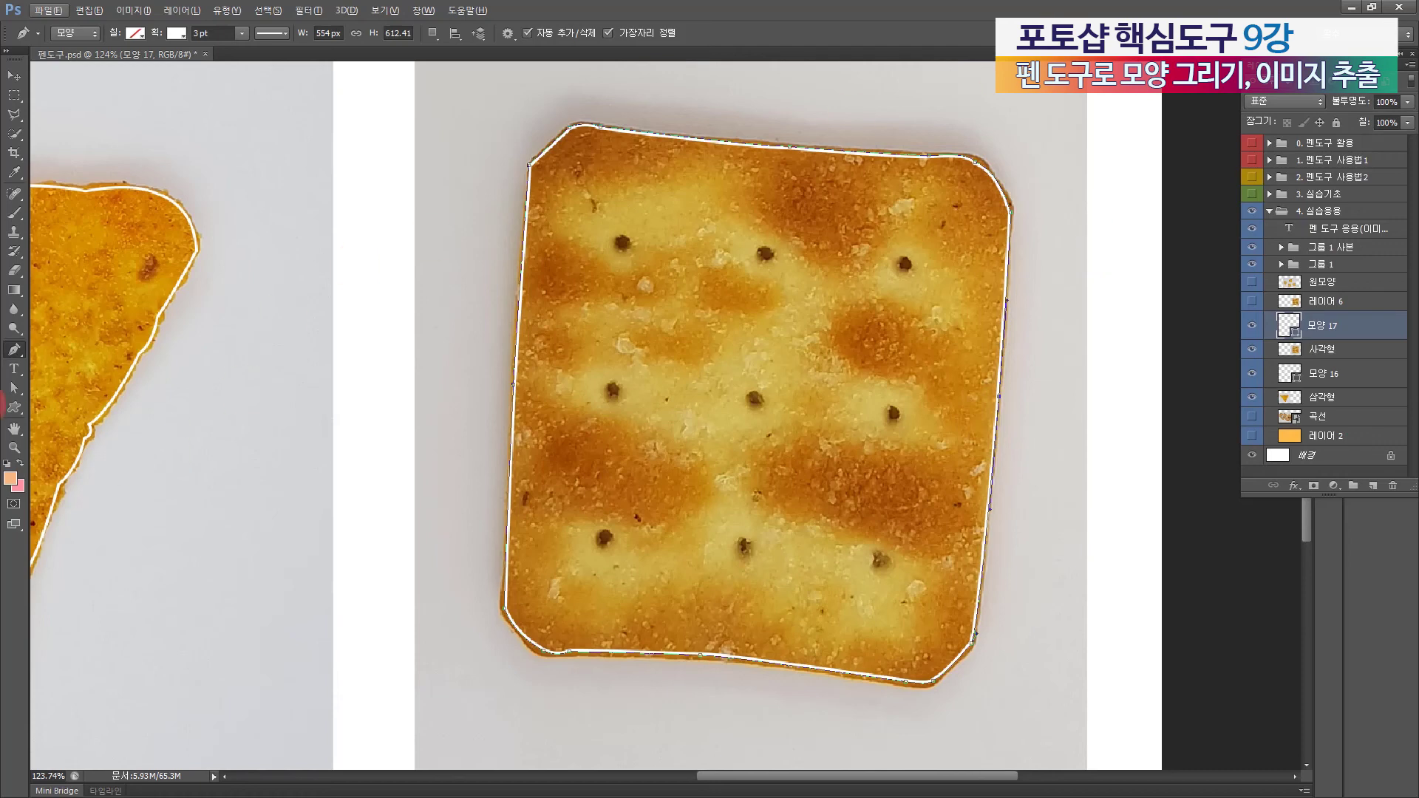
Step: Turn the chip outline on the 모양 16 layer into a selection and hide that shape layer
double_click(14, 428)
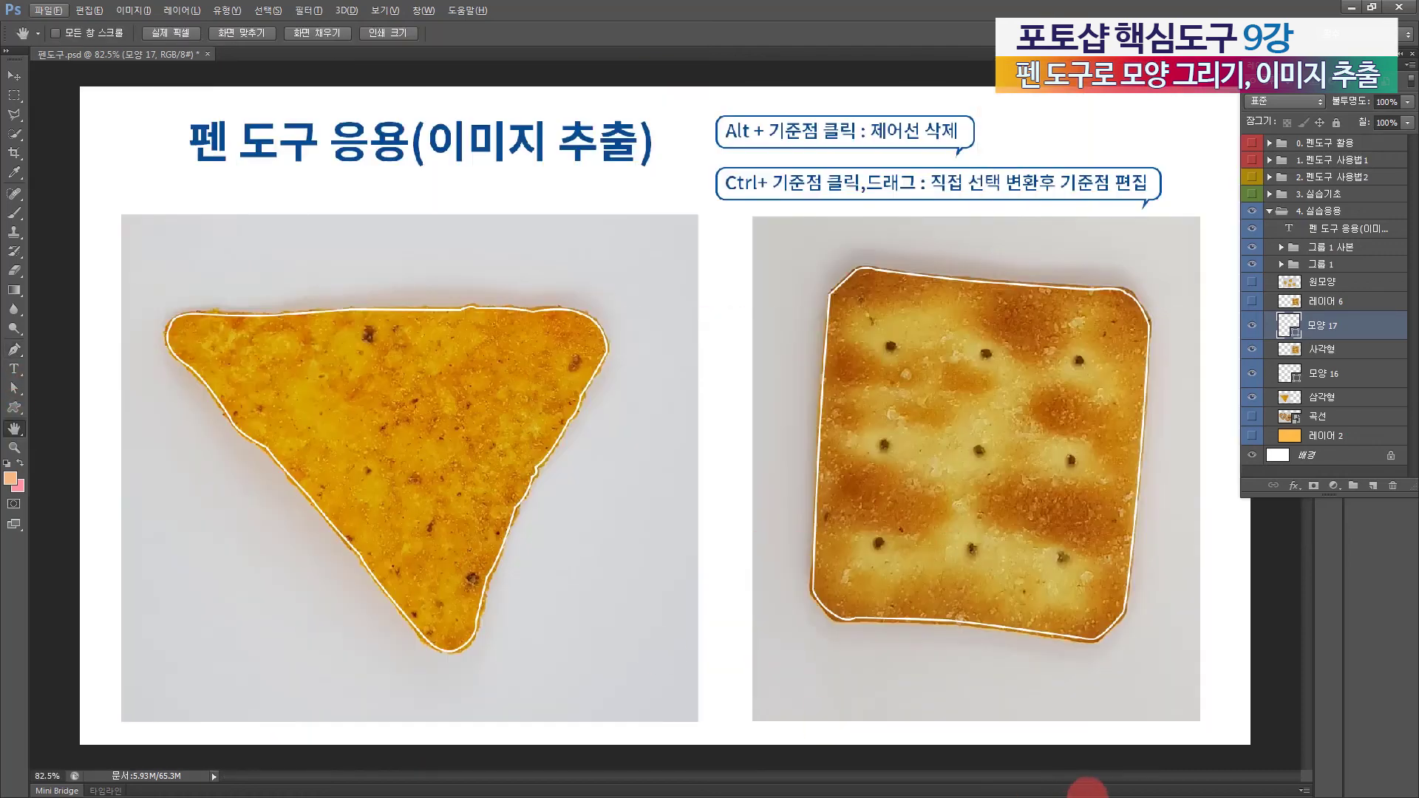
left_click(1271, 396)
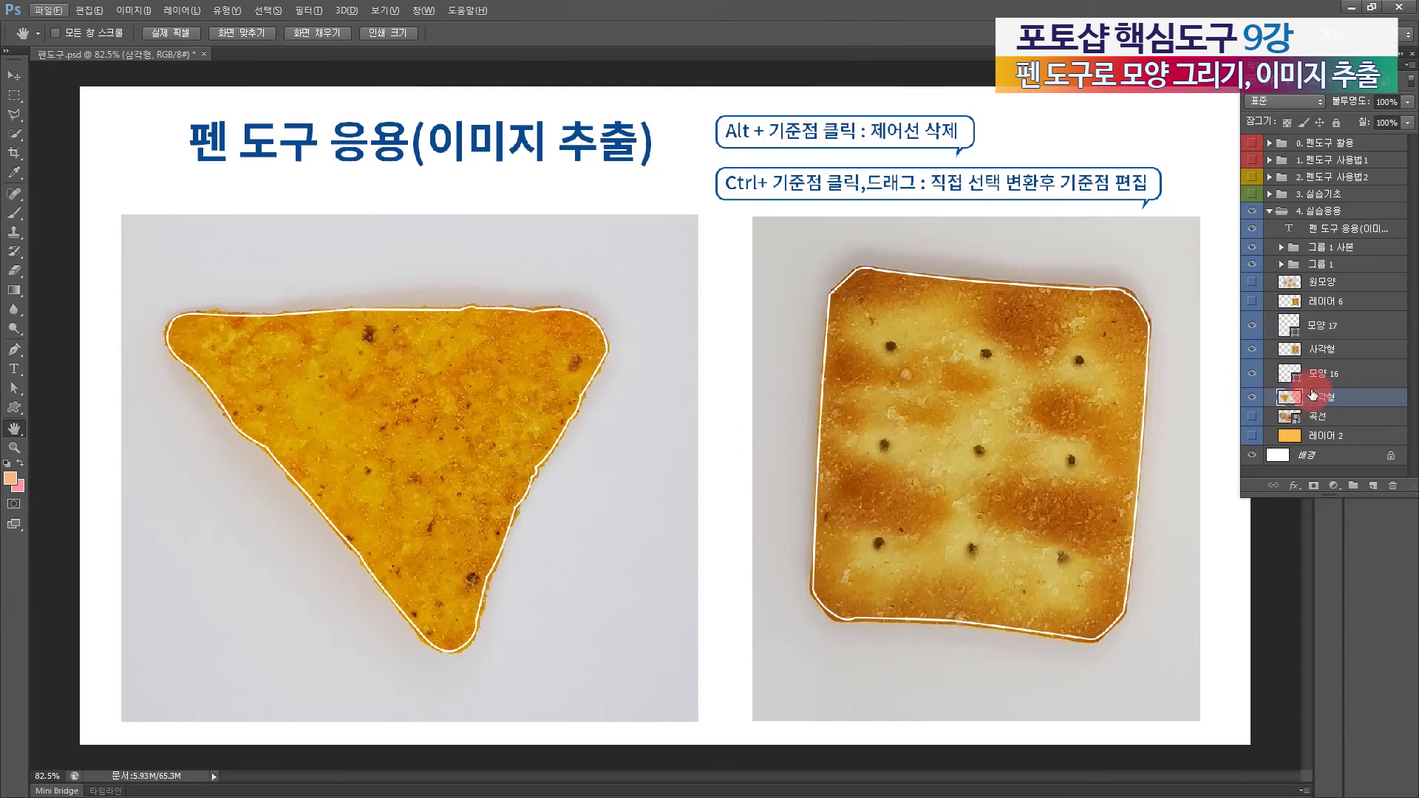
left_click(1256, 377)
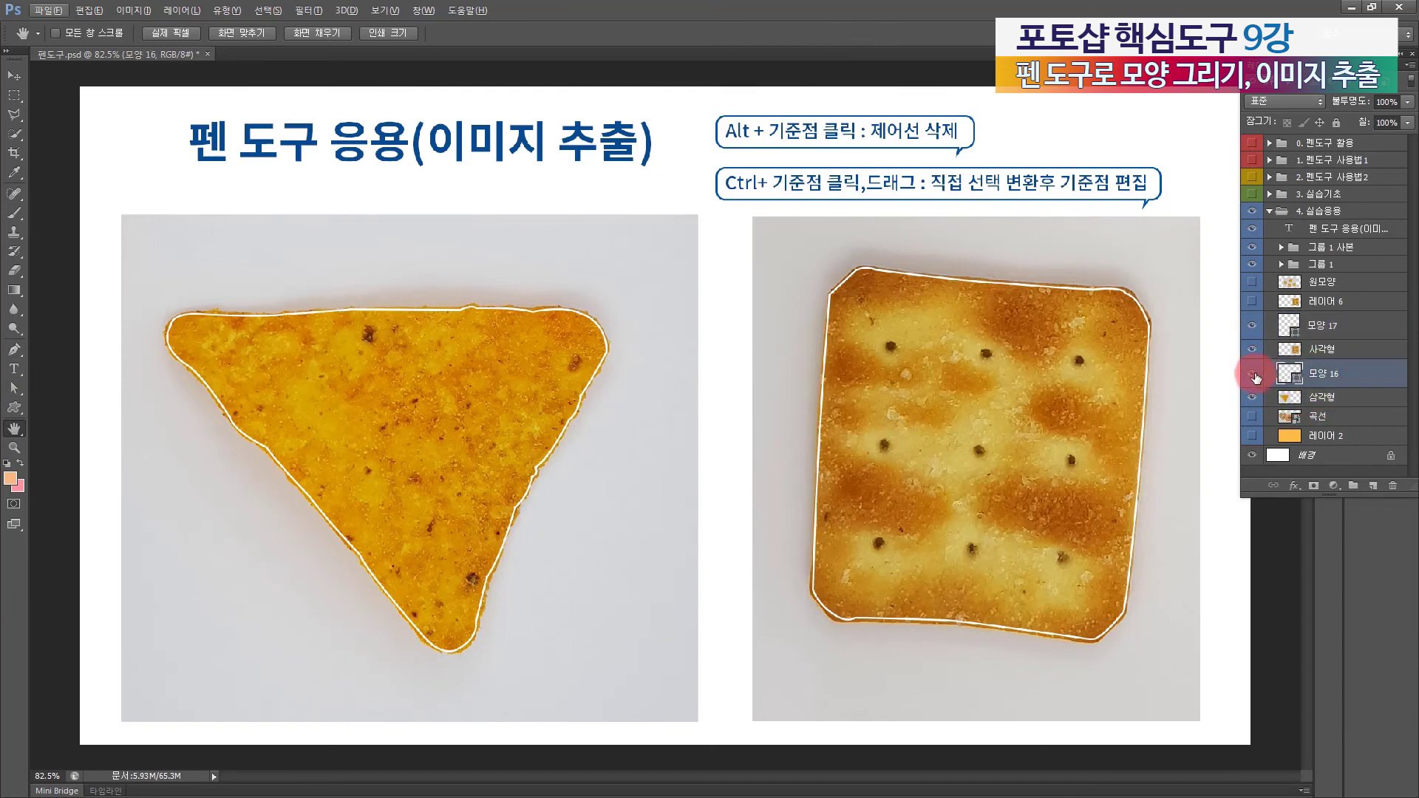
left_click(1254, 375)
left_click(1284, 383)
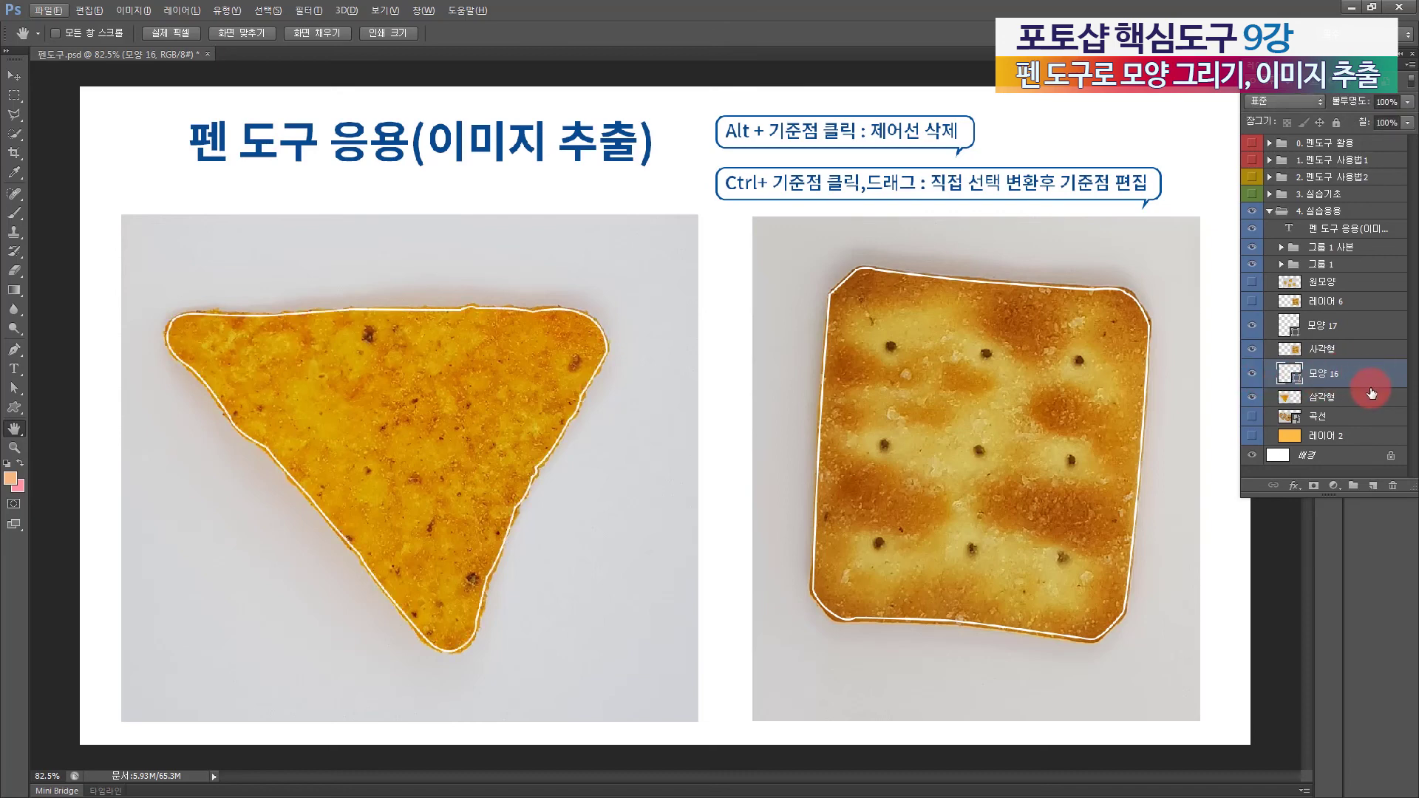
key("ctrl+Return")
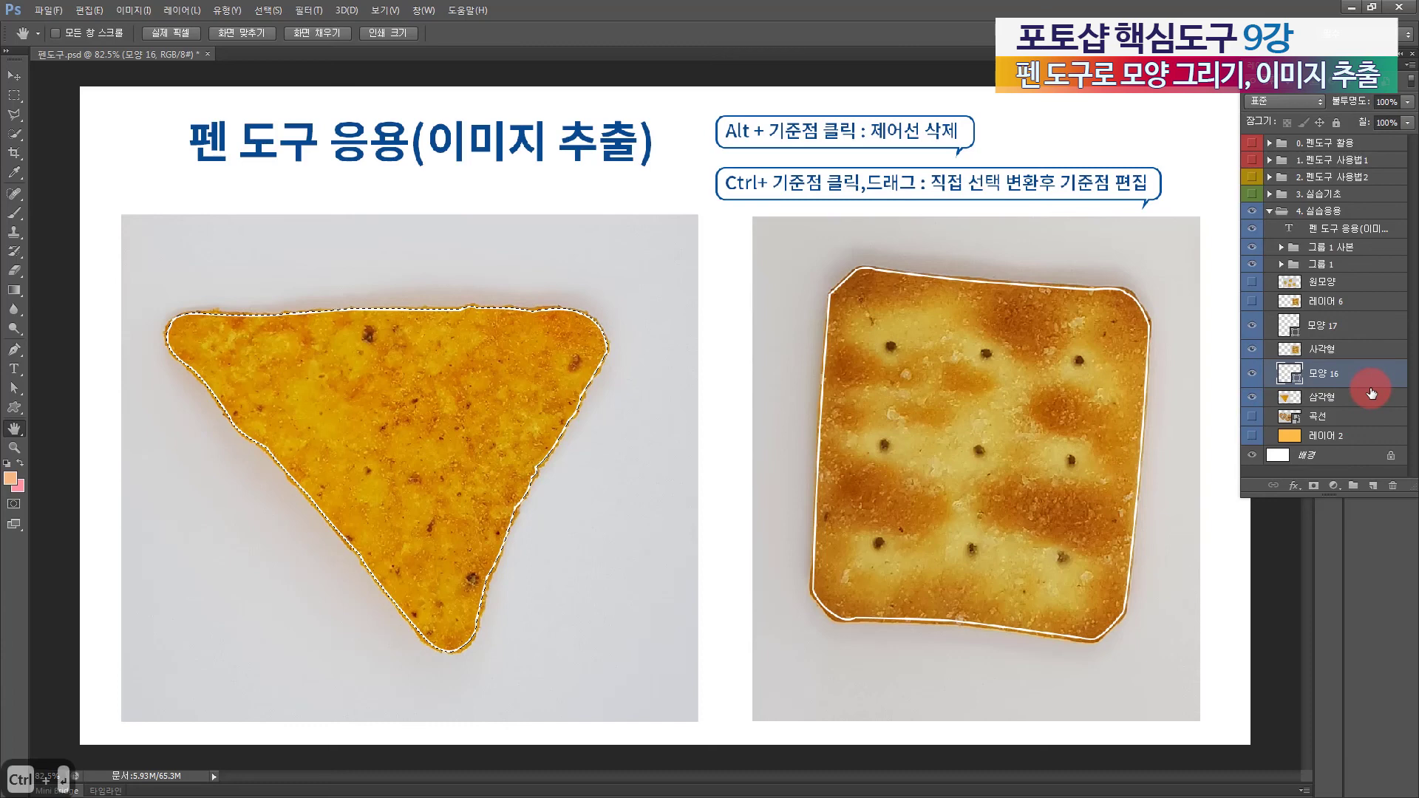
left_click(1254, 376)
Step: Copy the selected chip from the 삼각형 layer onto a new layer and hide the 삼각형 layer
left_click(1323, 397)
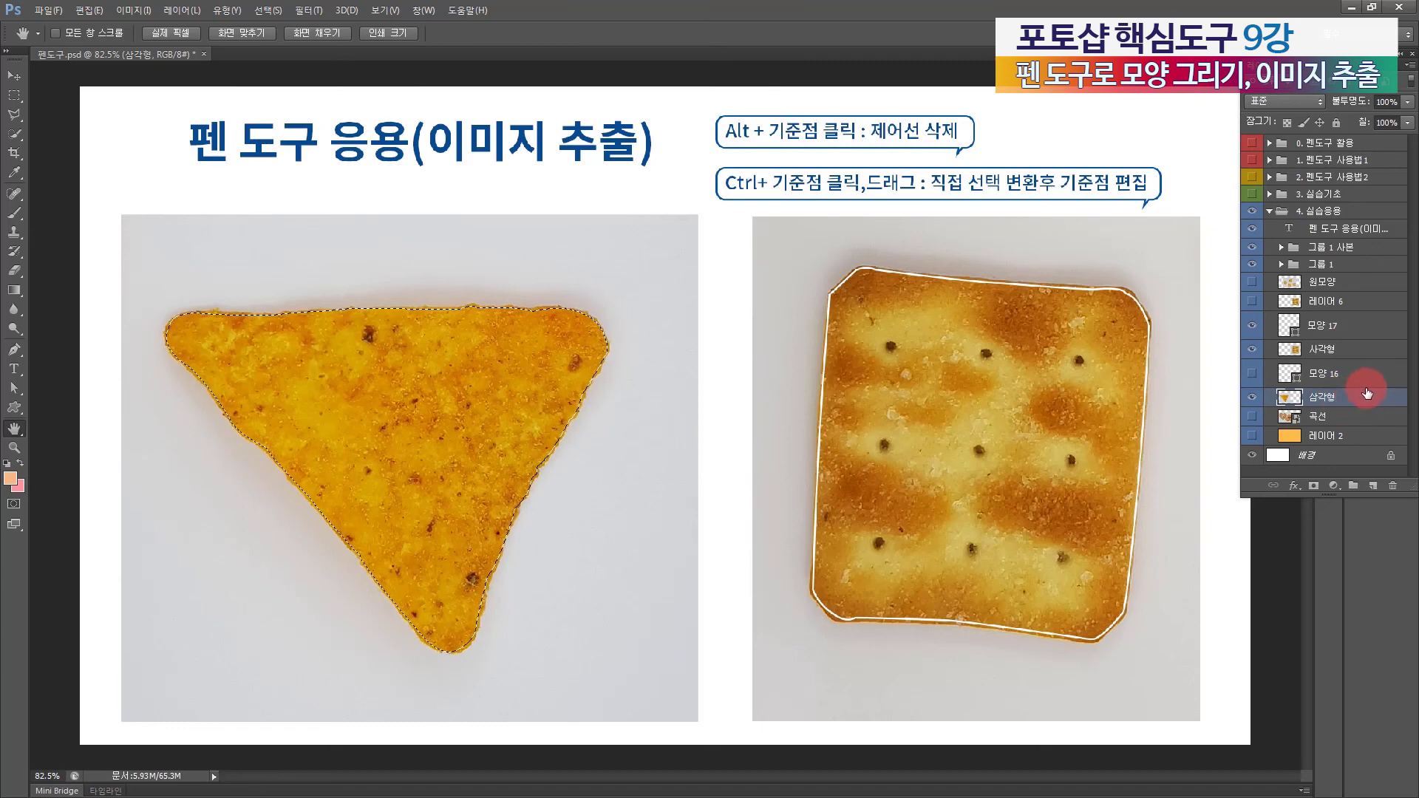
key("ctrl+j")
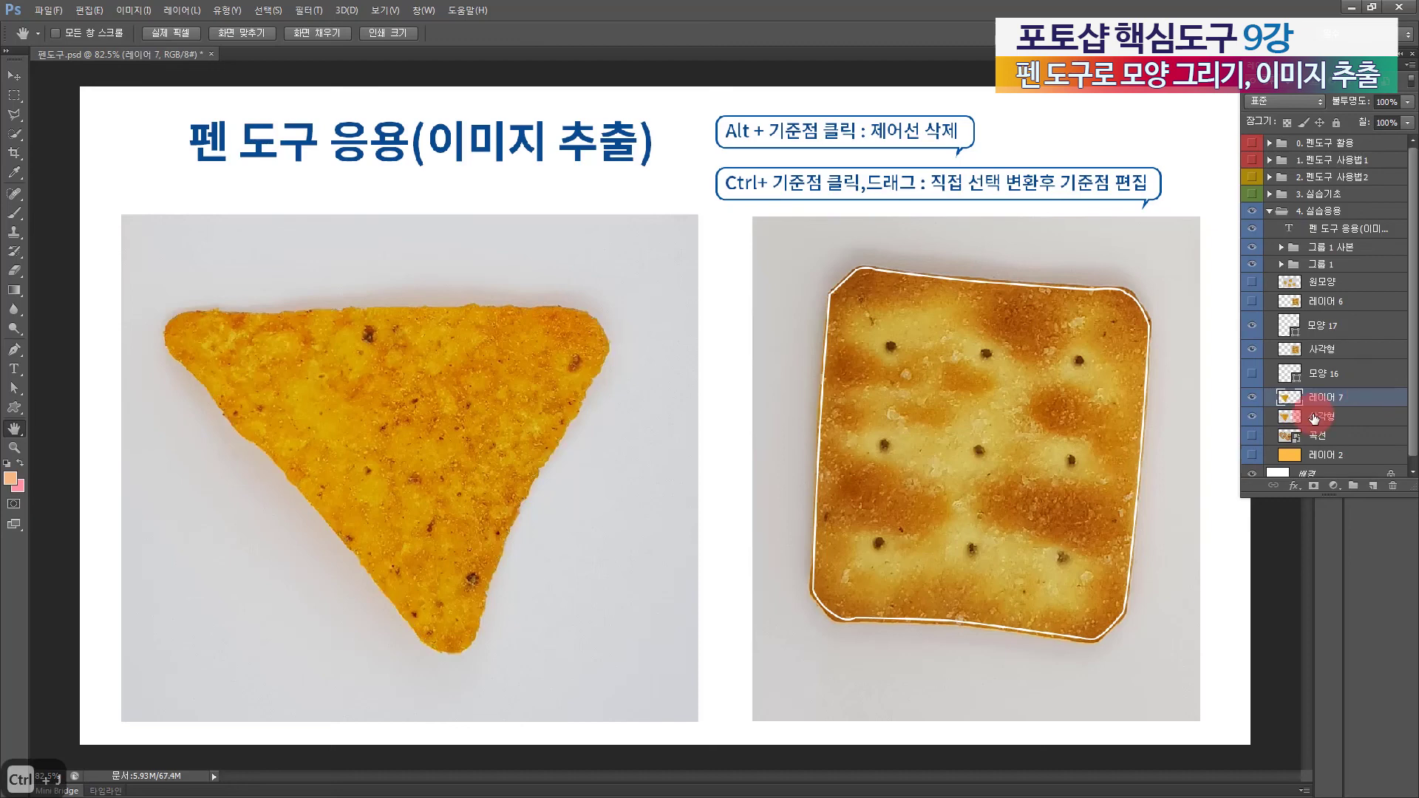
left_click(1251, 418)
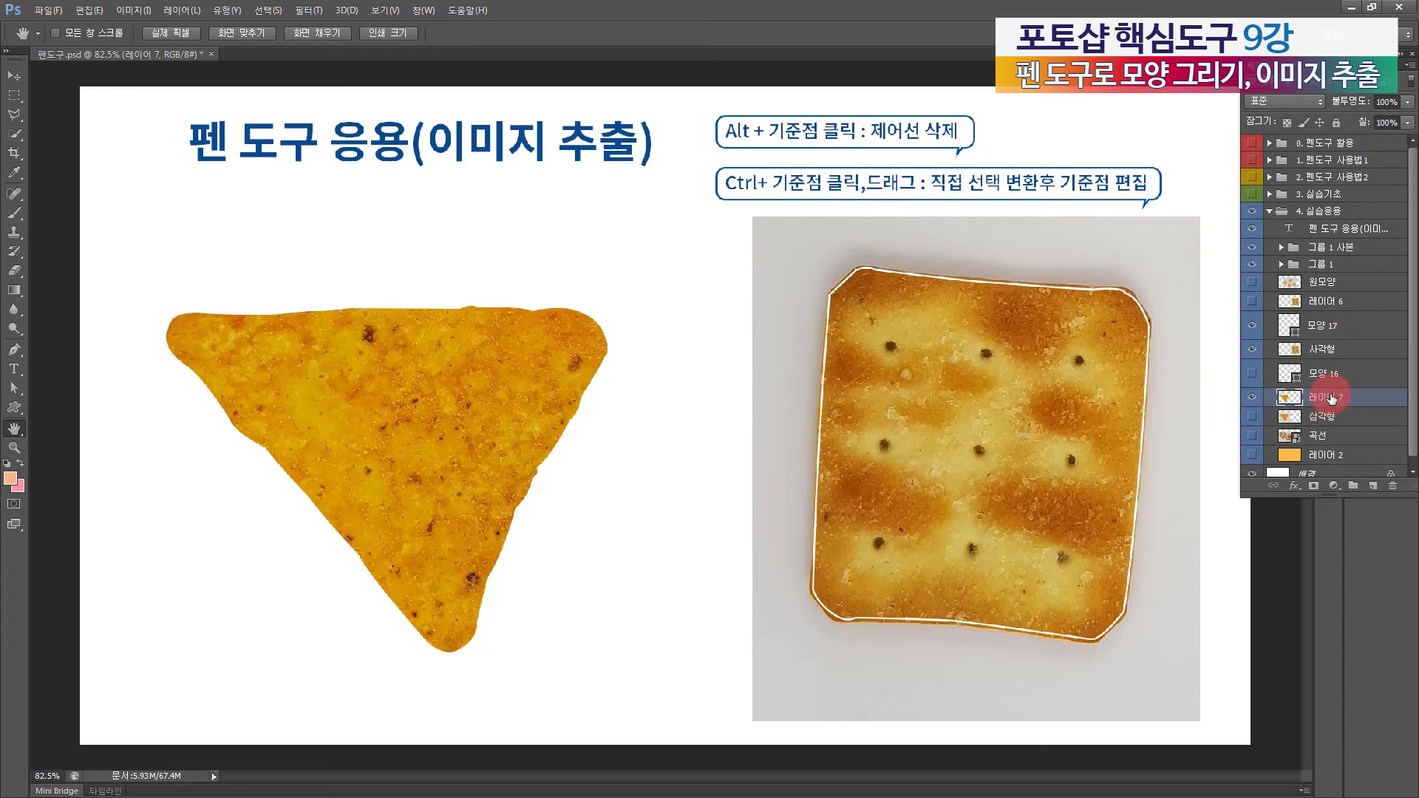
Step: Turn the cracker outline on the 모양 17 layer into a selection and hide that shape layer
left_click(1321, 371)
left_click(1325, 346)
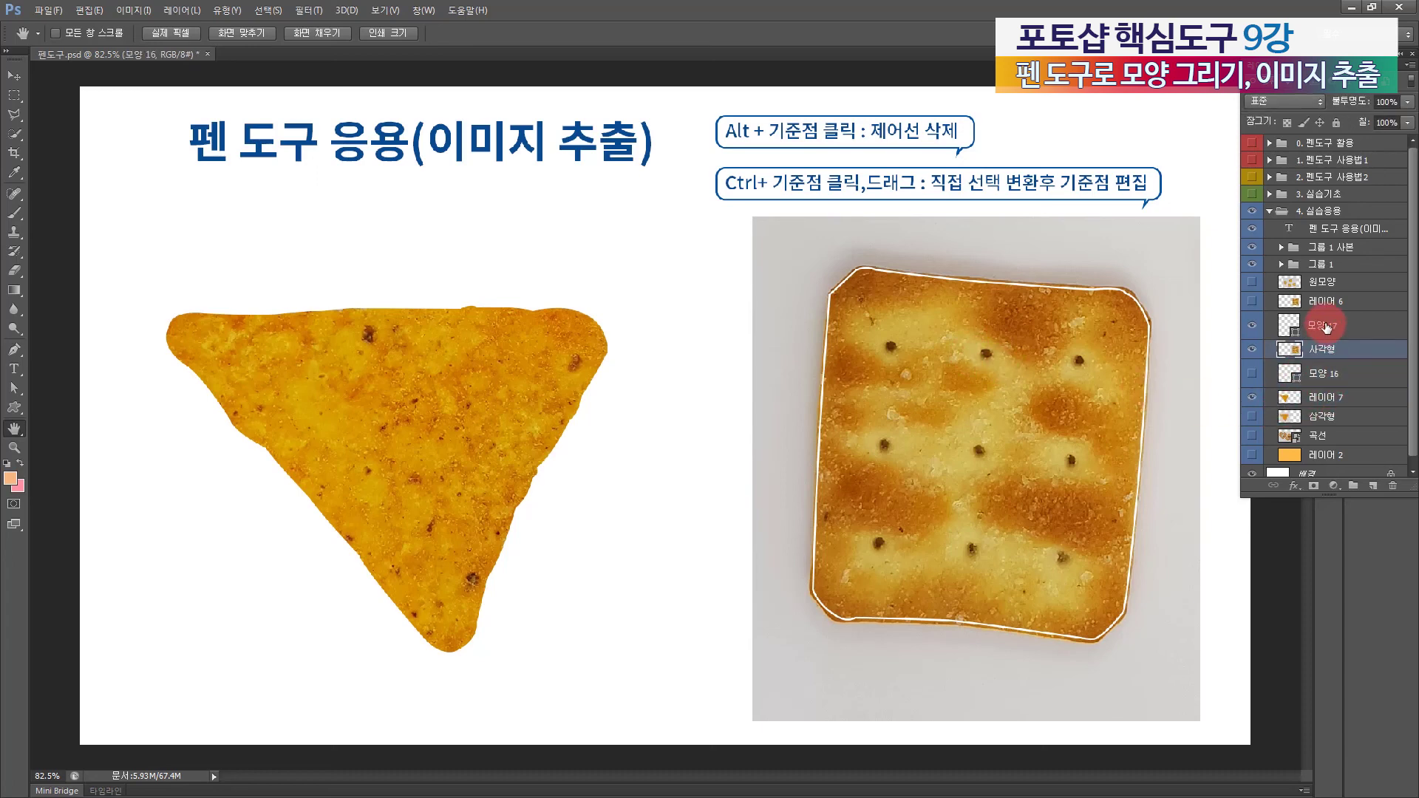
left_click(1325, 327)
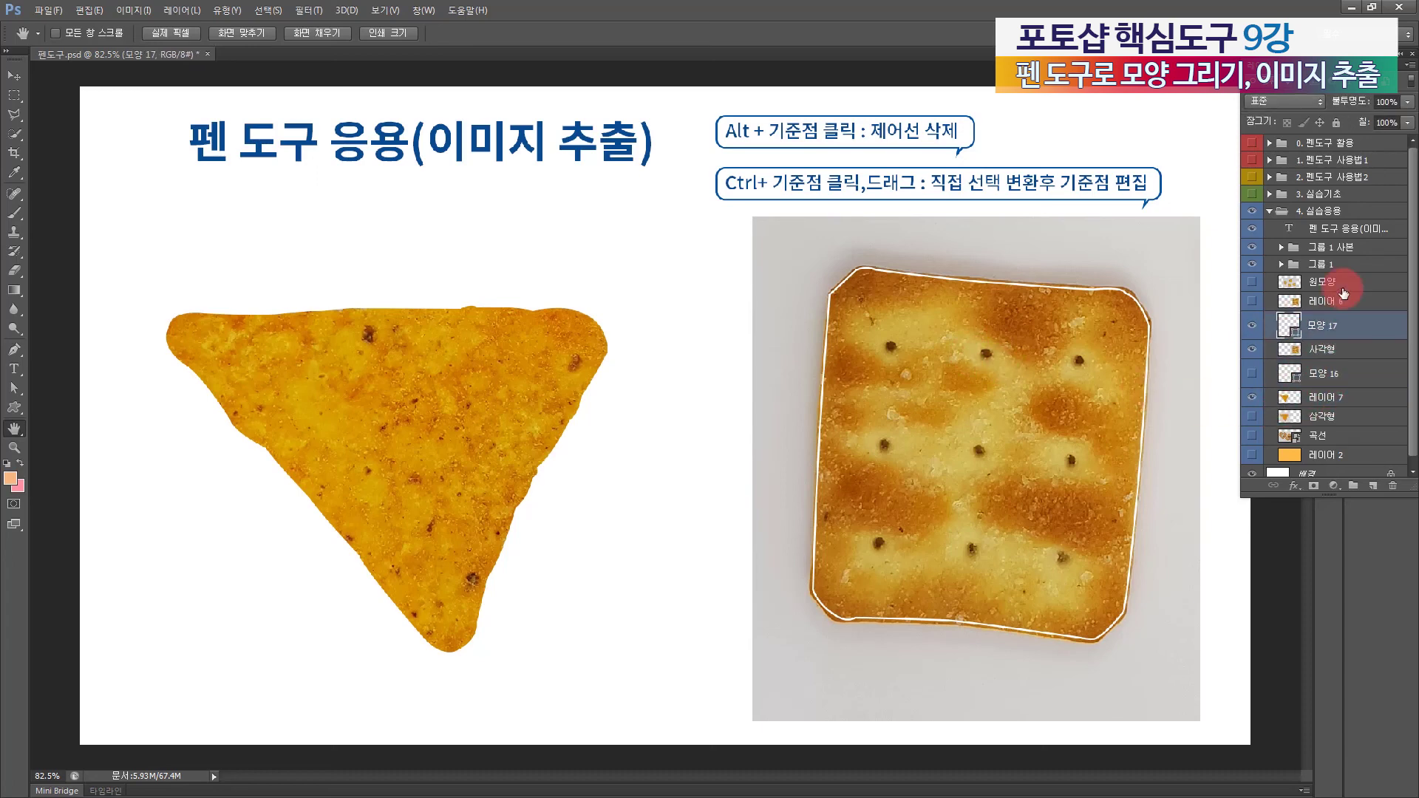
key("ctrl+Return")
left_click(1251, 325)
Step: Copy the selected cracker from the 사각형 layer onto a new layer and hide the 사각형 layer
left_click(1336, 355)
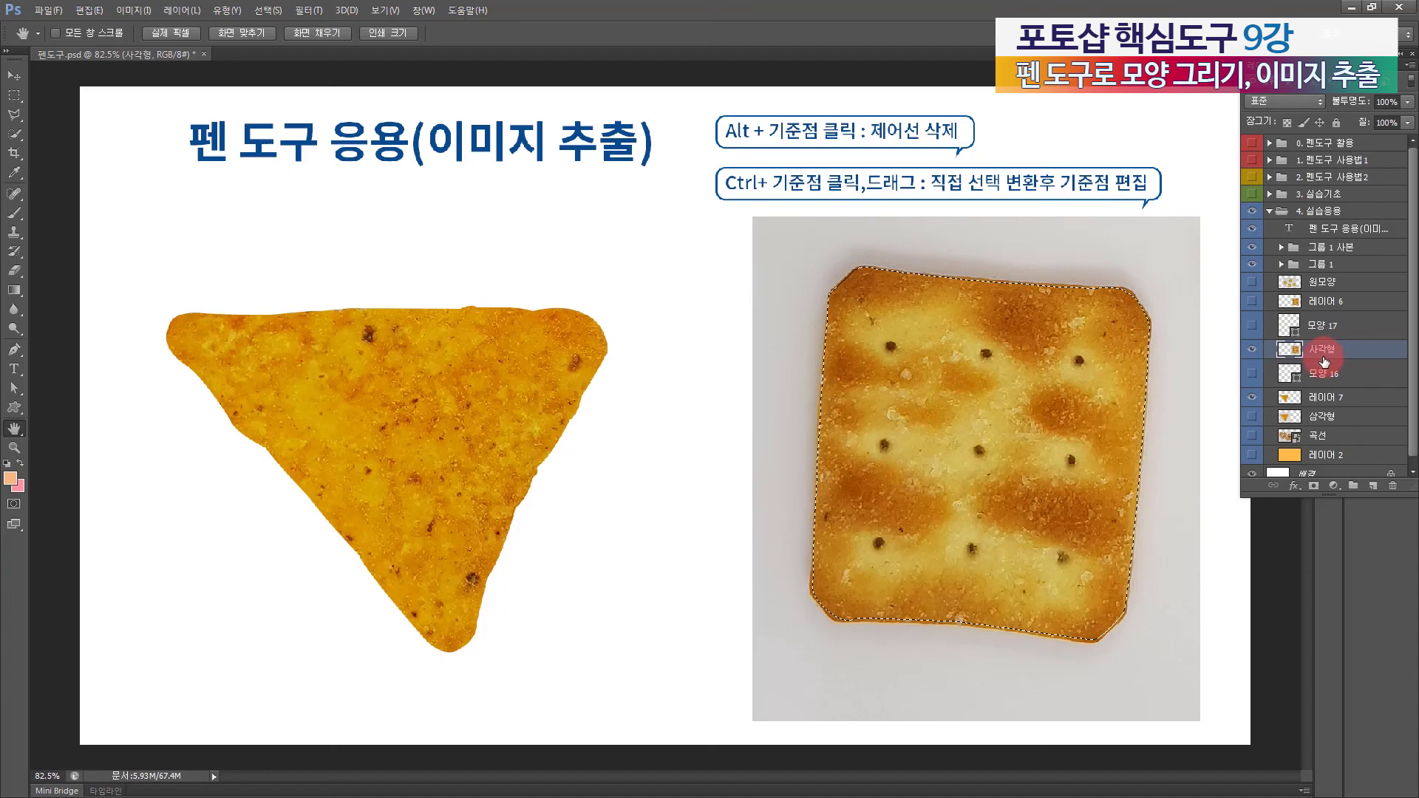
key("ctrl+j")
left_click(1250, 368)
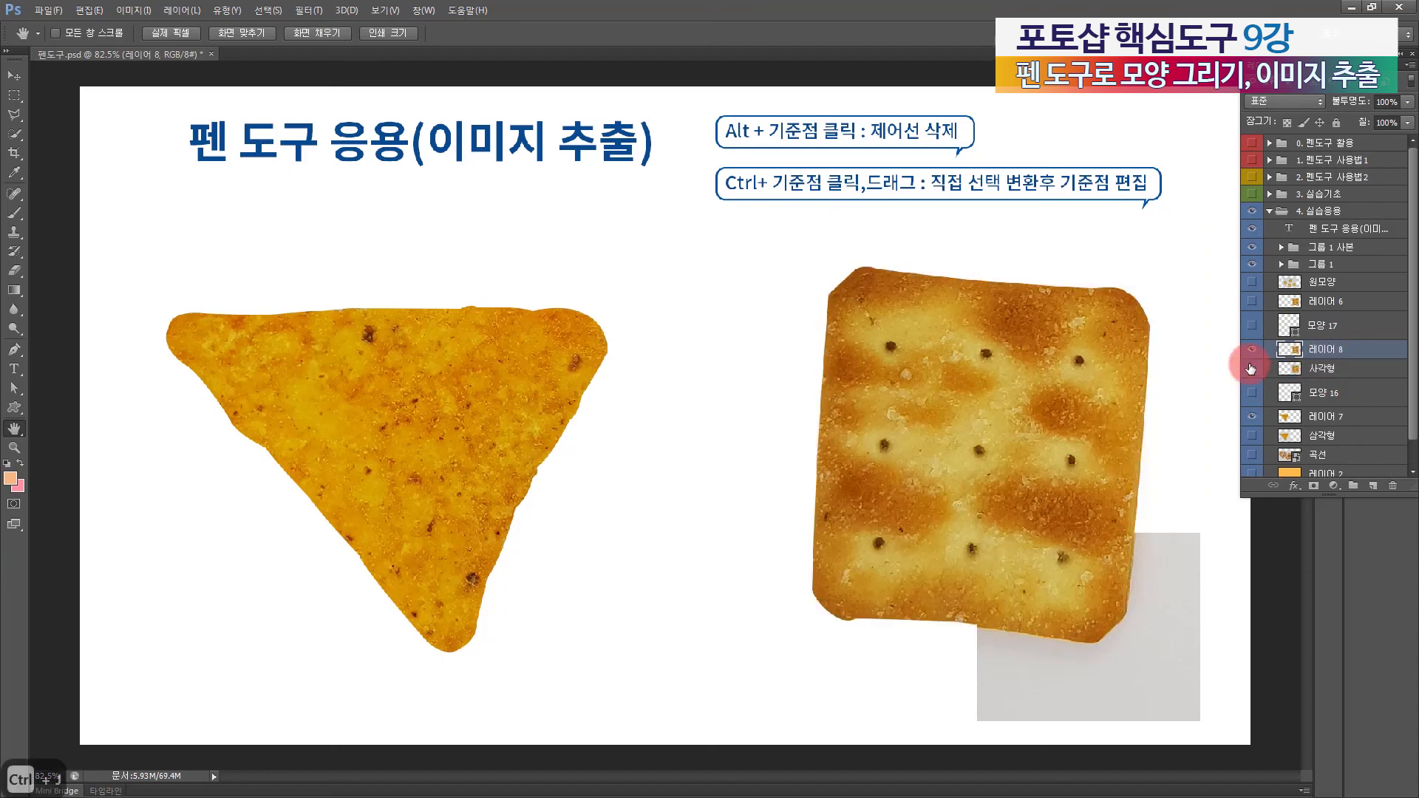
left_click(994, 760)
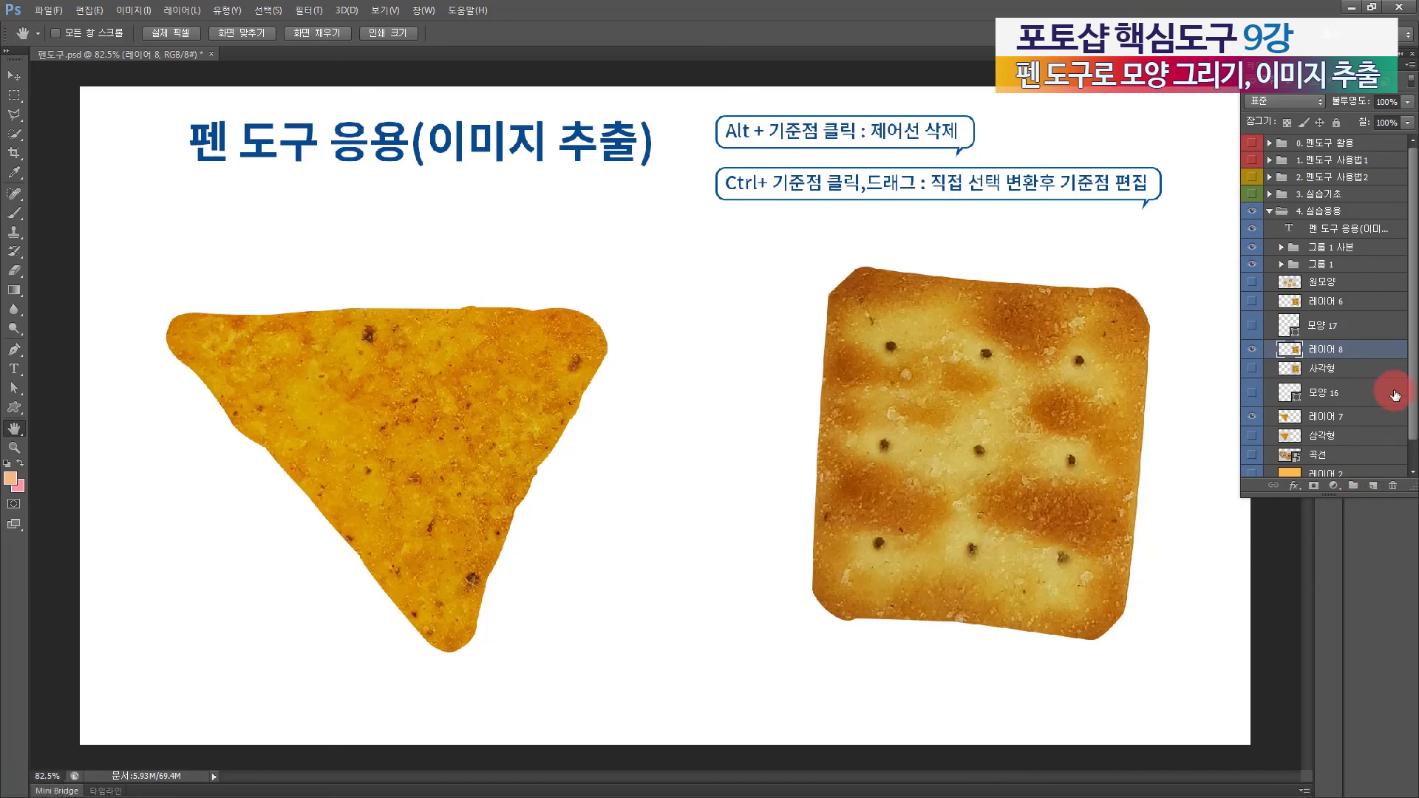
Step: Hide the extracted chip and cracker layers, and show and select the 원모양 layer with the round cookies
left_click_drag(1410, 375, 1412, 436)
left_click(1252, 448)
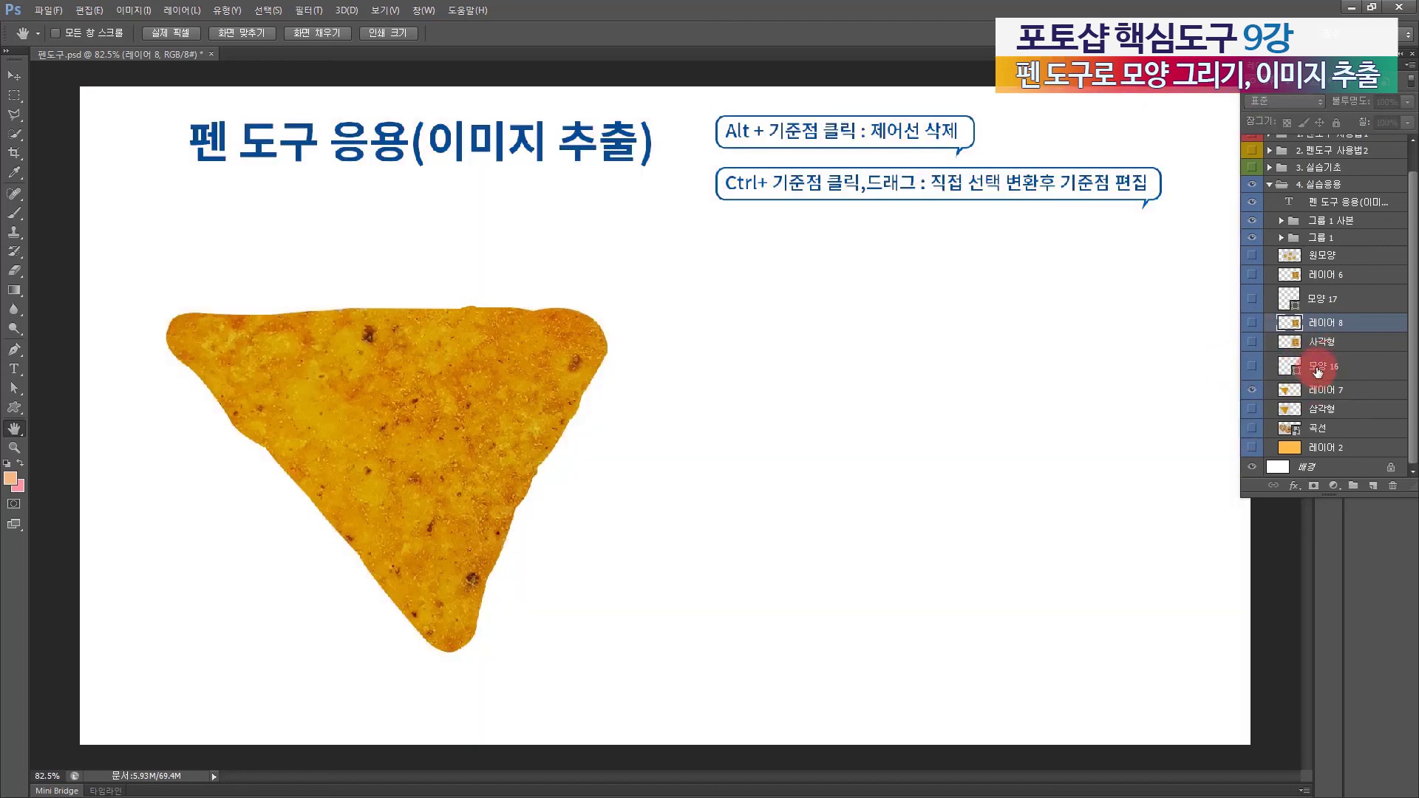
left_click(1251, 255)
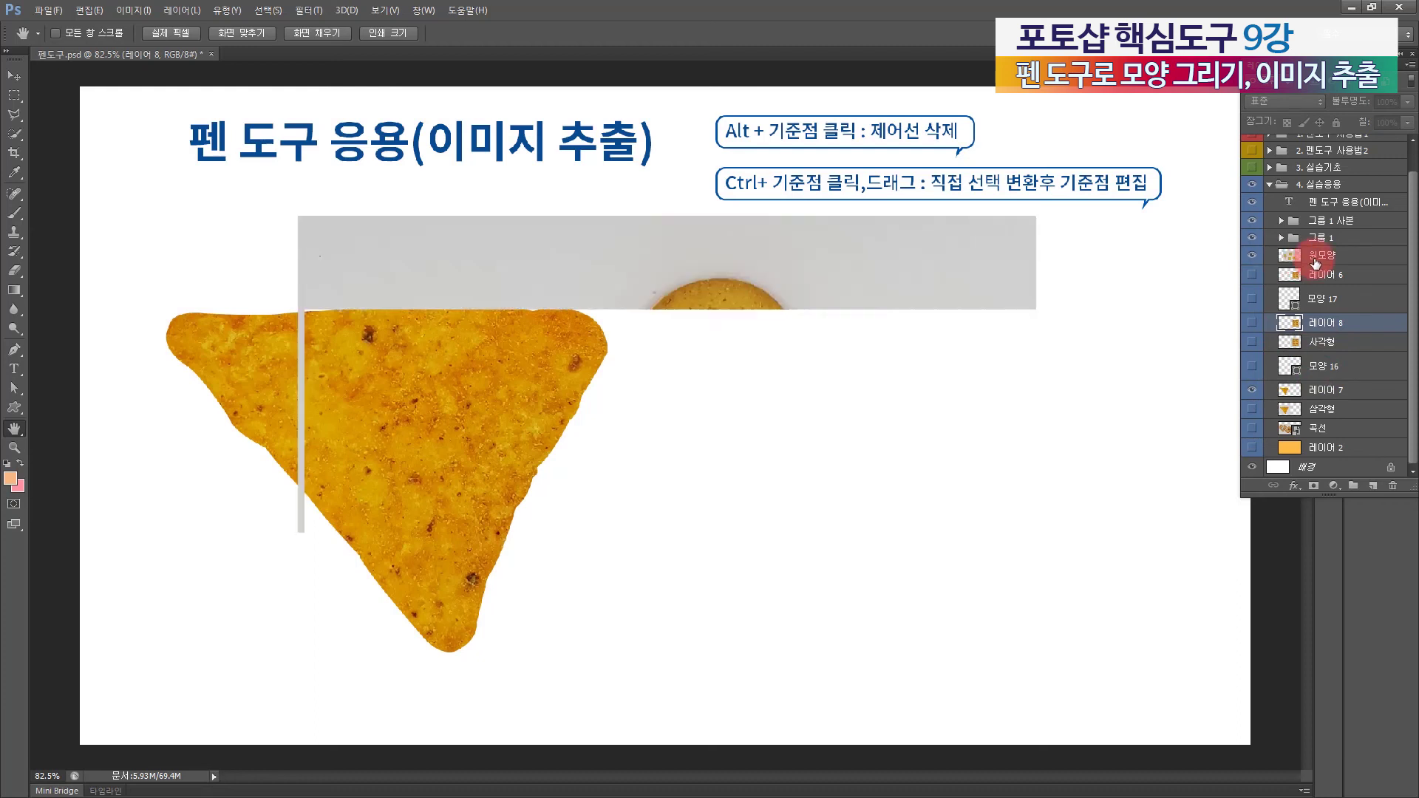
left_click(1320, 258)
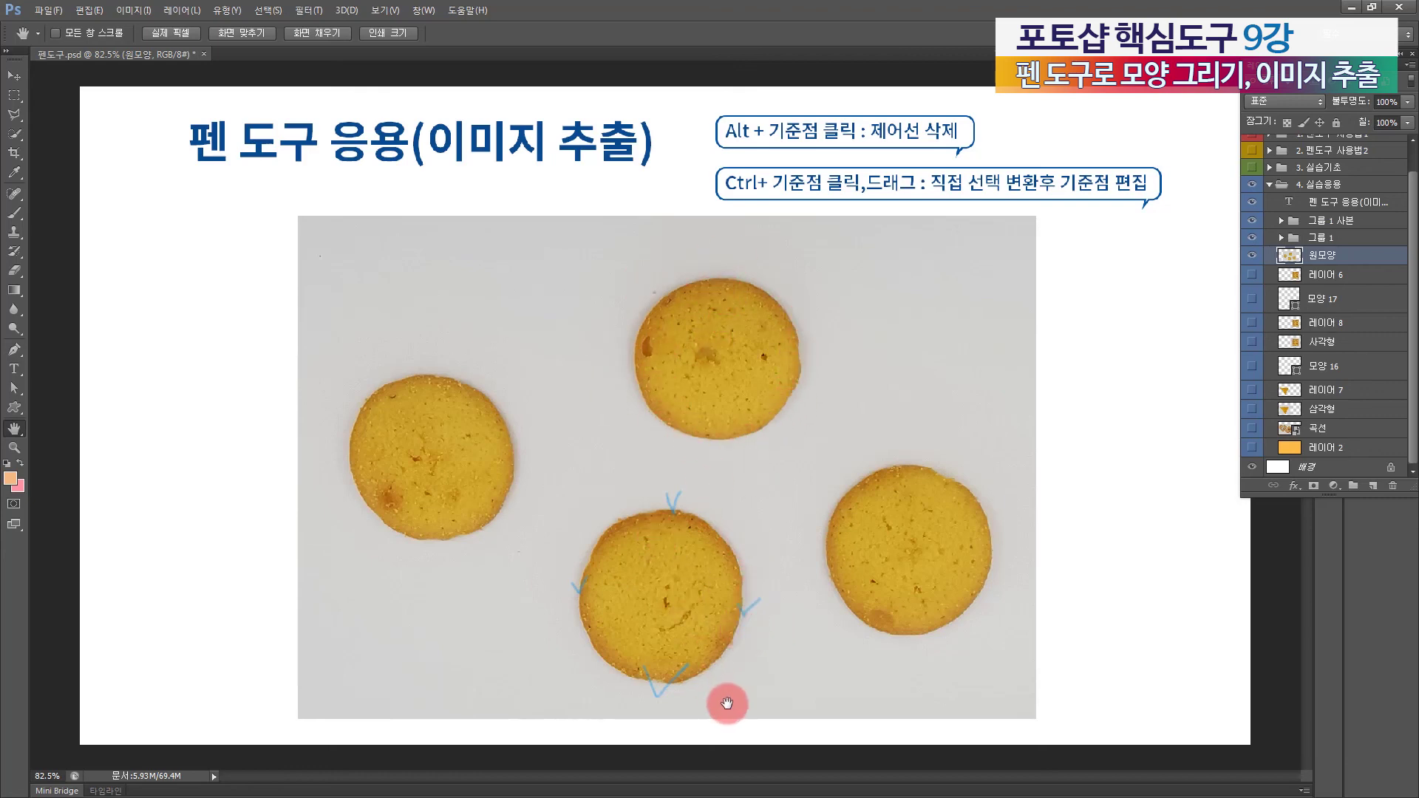
Step: Trace the right half of the topmost round cookie with curved Pen tool segments, removing the outgoing handle at each new curved anchor
left_click(14, 447)
left_click_drag(592, 237, 864, 482)
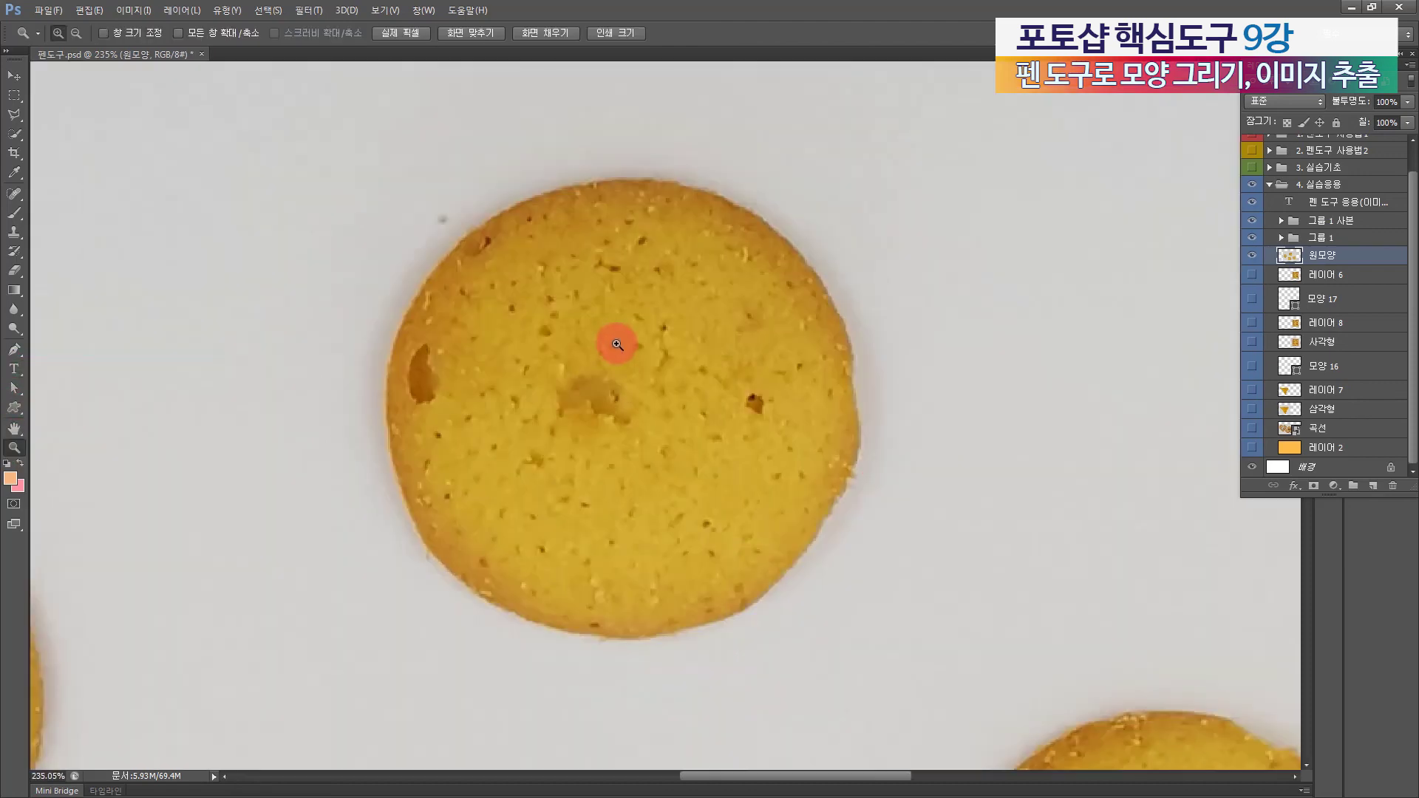
left_click(14, 349)
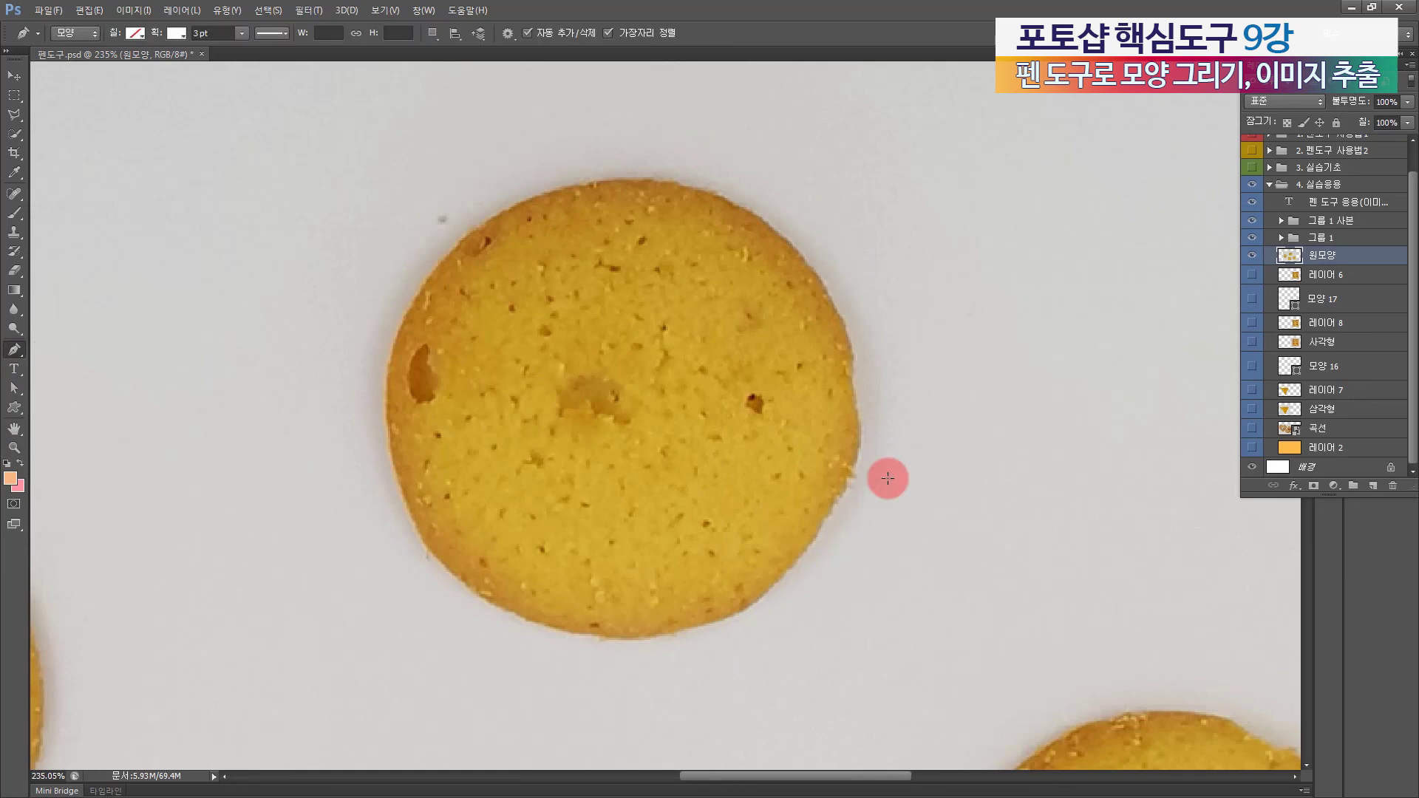
left_click(641, 183)
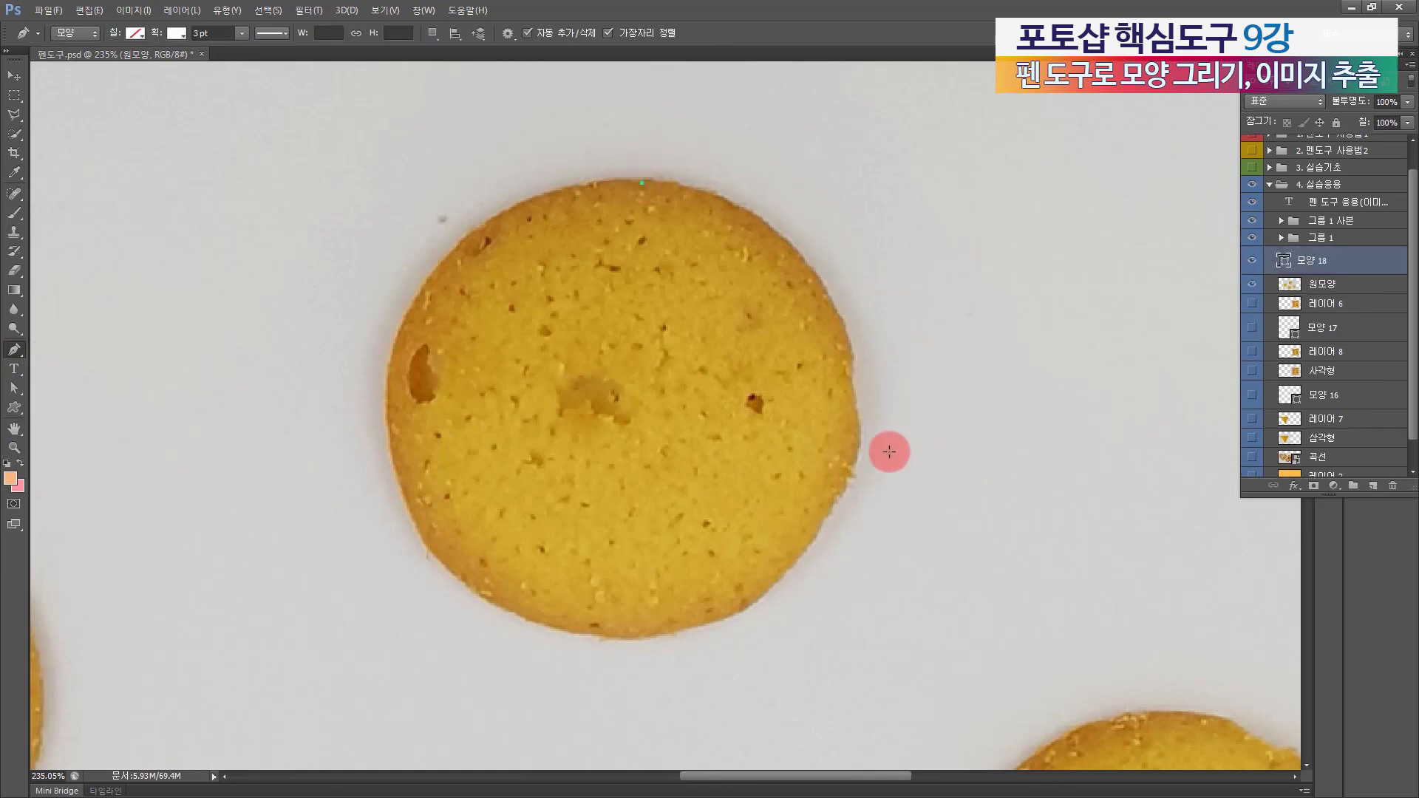
left_click_drag(853, 449, 835, 699)
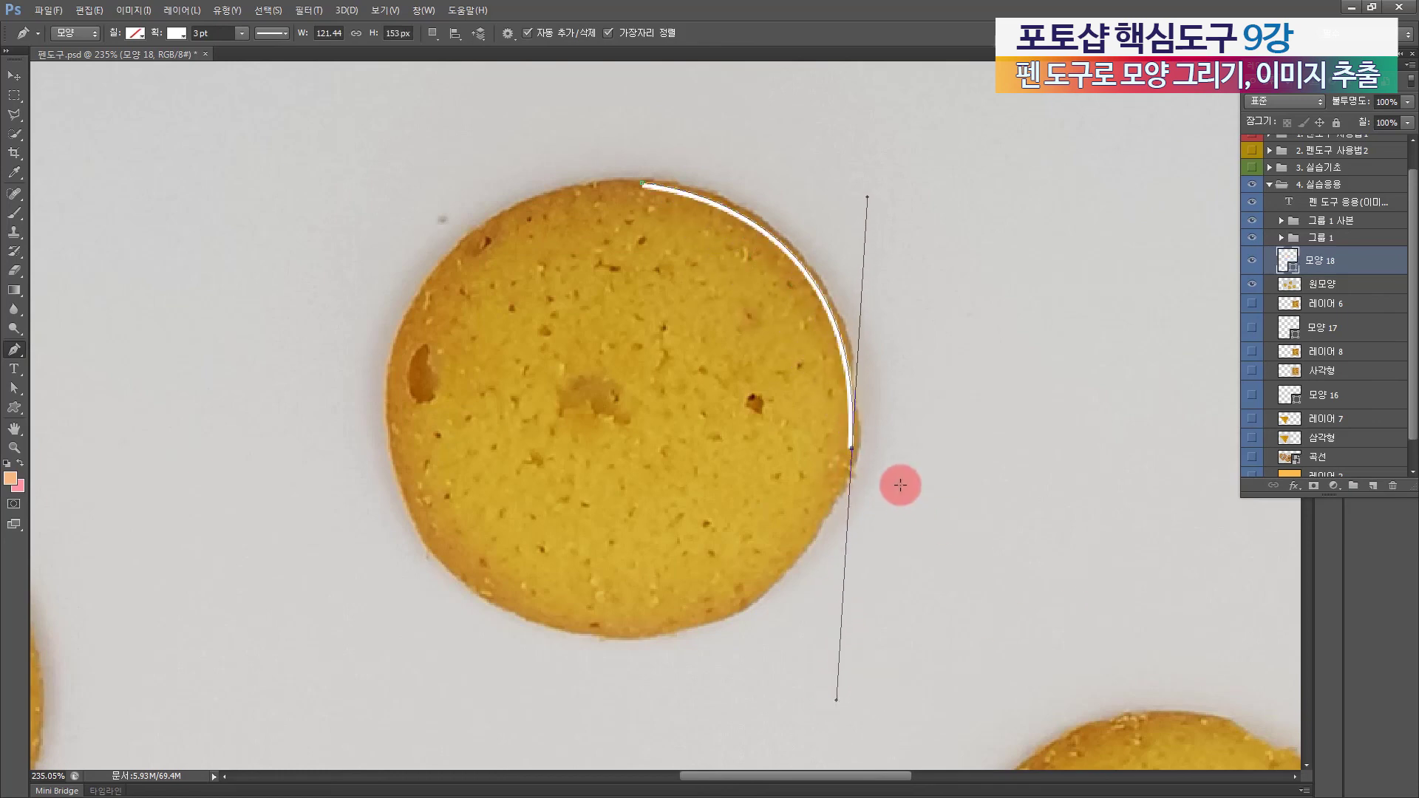
left_click(852, 448, "alt")
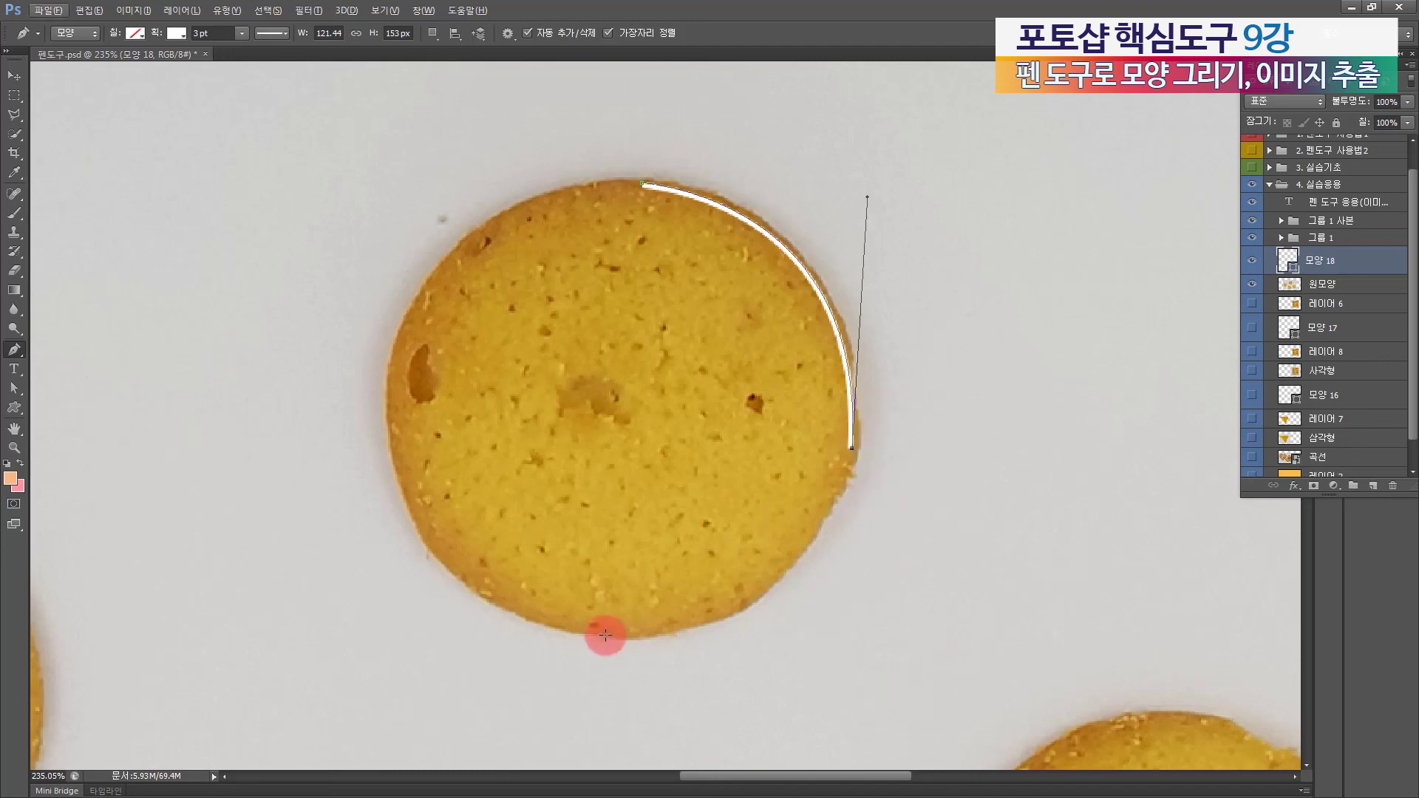
mouse_move(605, 634)
left_mouse_down()
mouse_move(459, 668)
mouse_move(421, 627)
mouse_move(399, 629)
left_mouse_up()
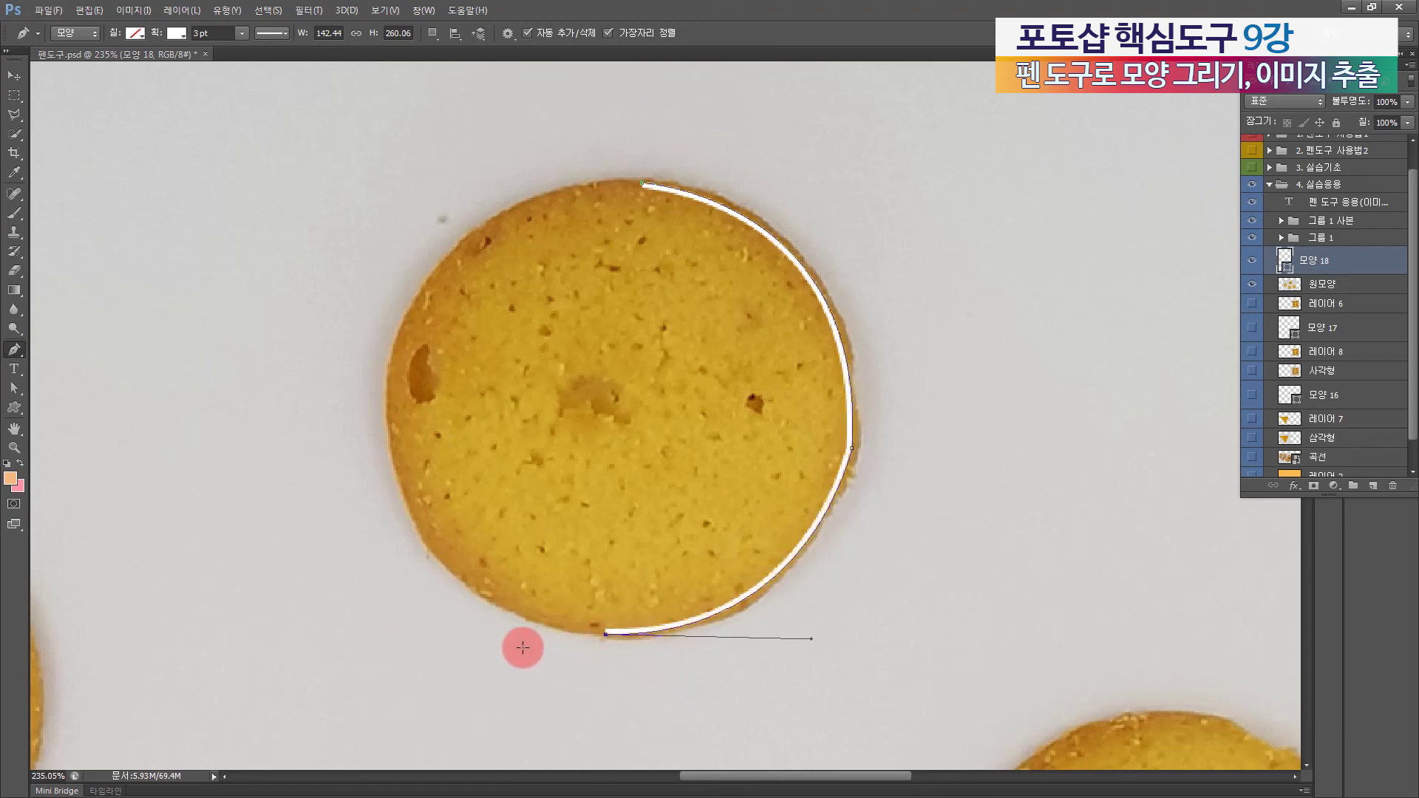
Step: Trace the cookie's left half with curved Pen segments and close the outline at the top starting anchor
mouse_move(402, 334)
left_mouse_down()
mouse_move(473, 105)
mouse_move(465, 59)
mouse_move(469, 77)
left_mouse_up()
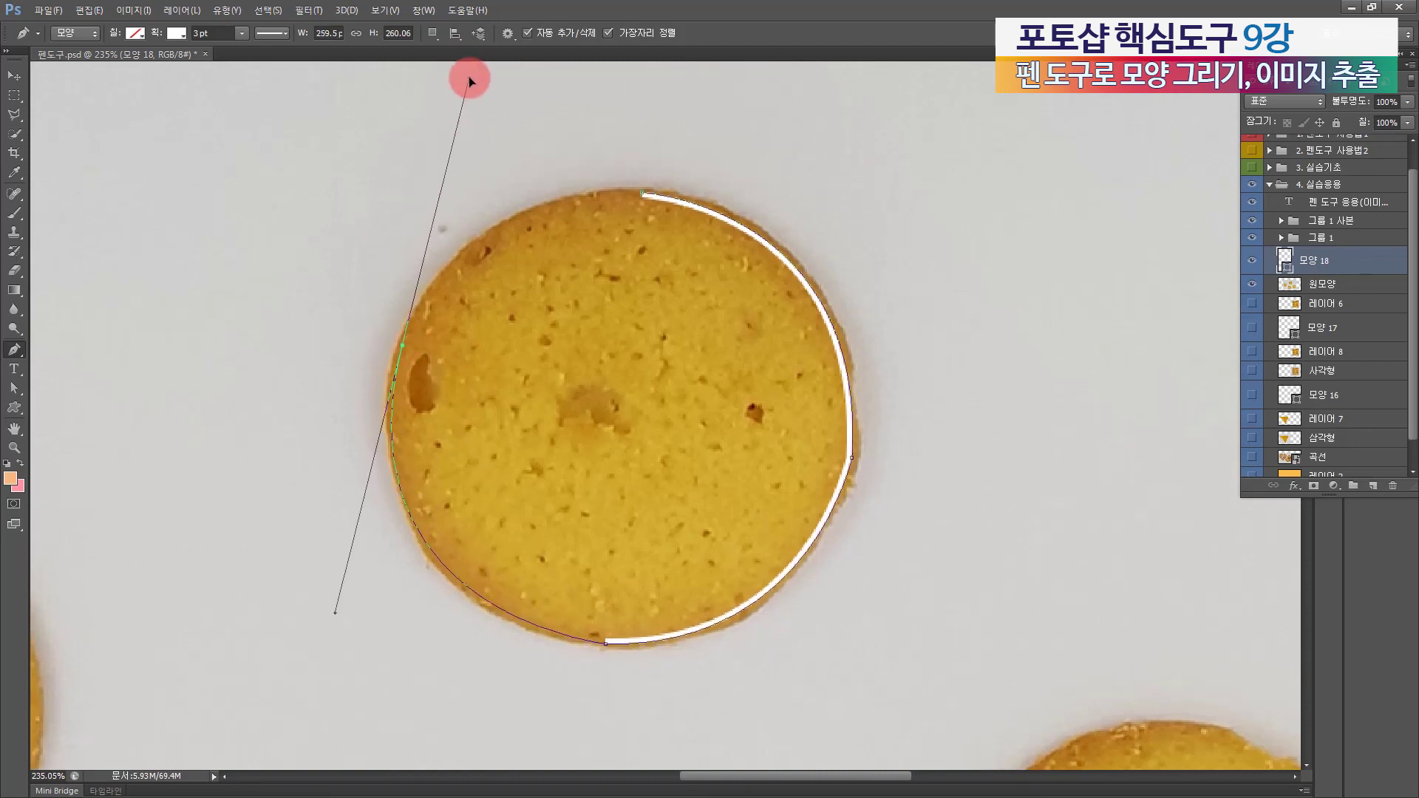
left_click(404, 345, "alt")
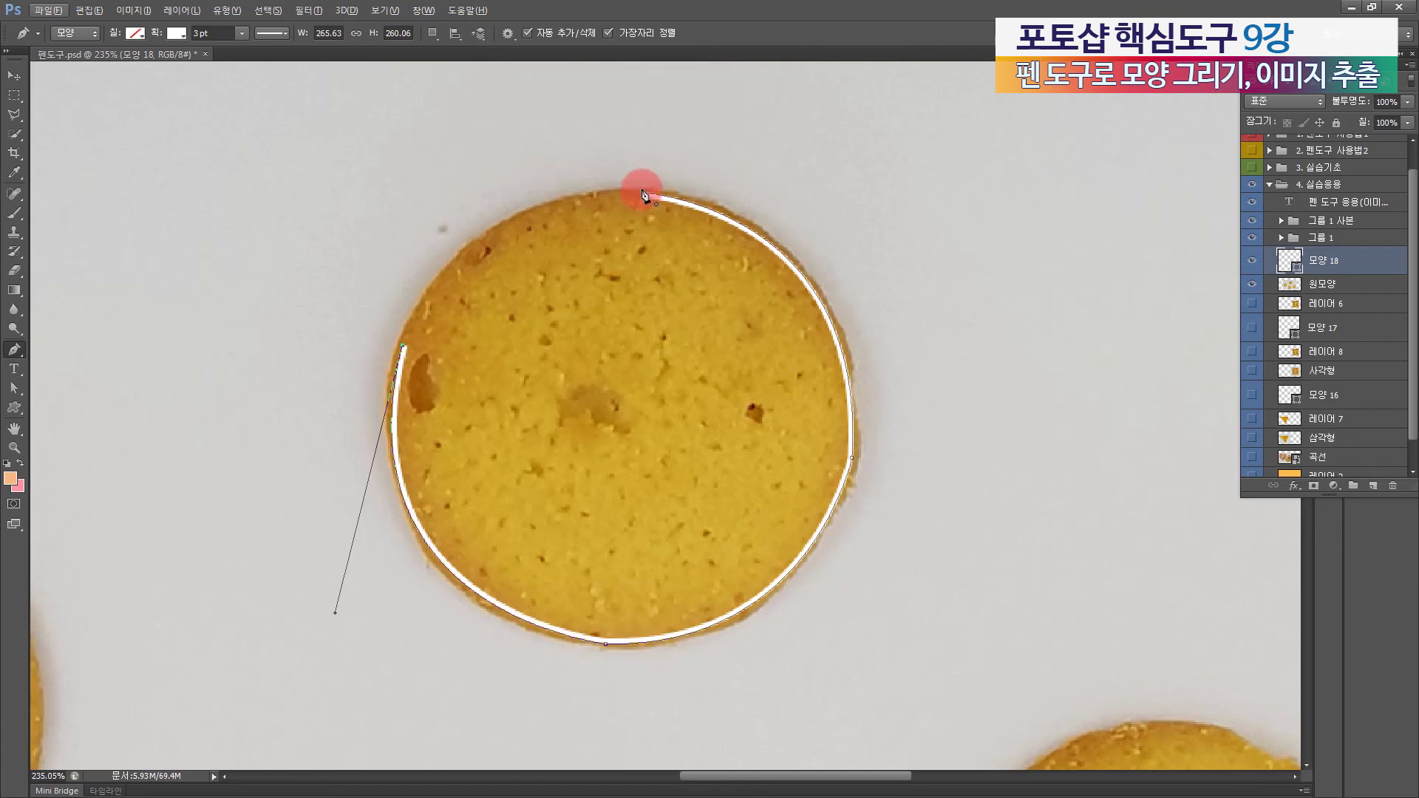
left_click_drag(643, 194, 830, 192)
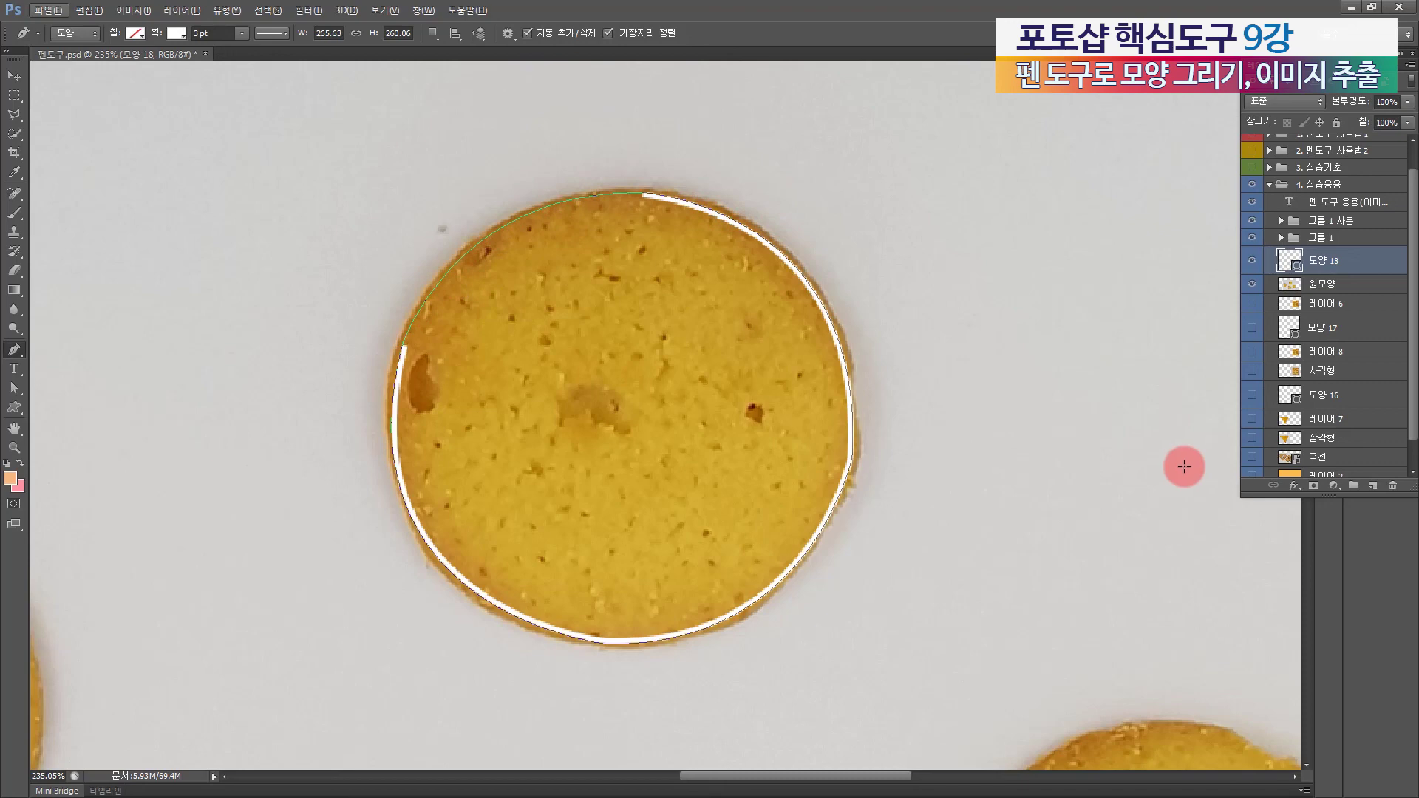
left_click(1178, 467, "ctrl")
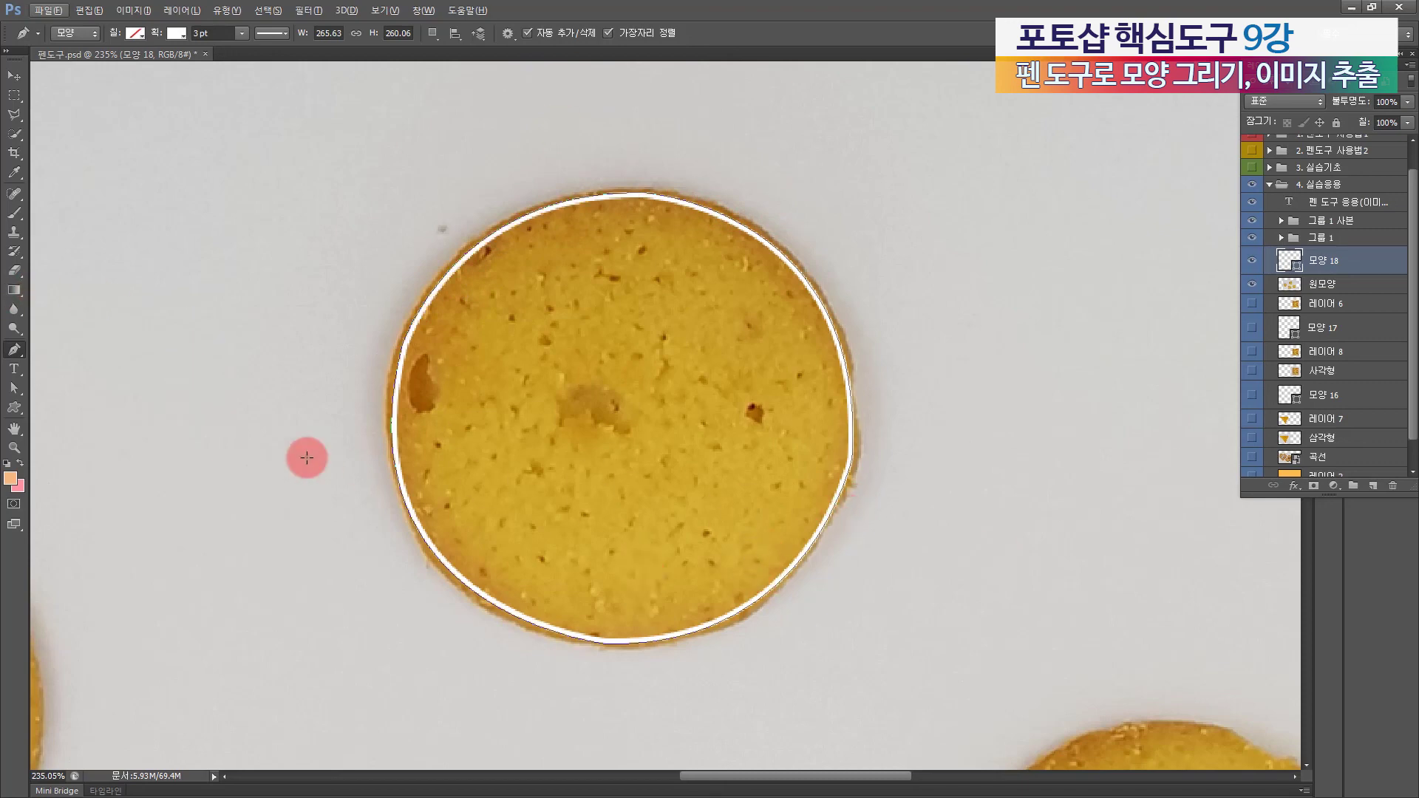
Step: Refine the curve handles around the outline's right anchor with Direct Selection and nudge the left anchor outward to the cookie's edge
left_click(14, 385)
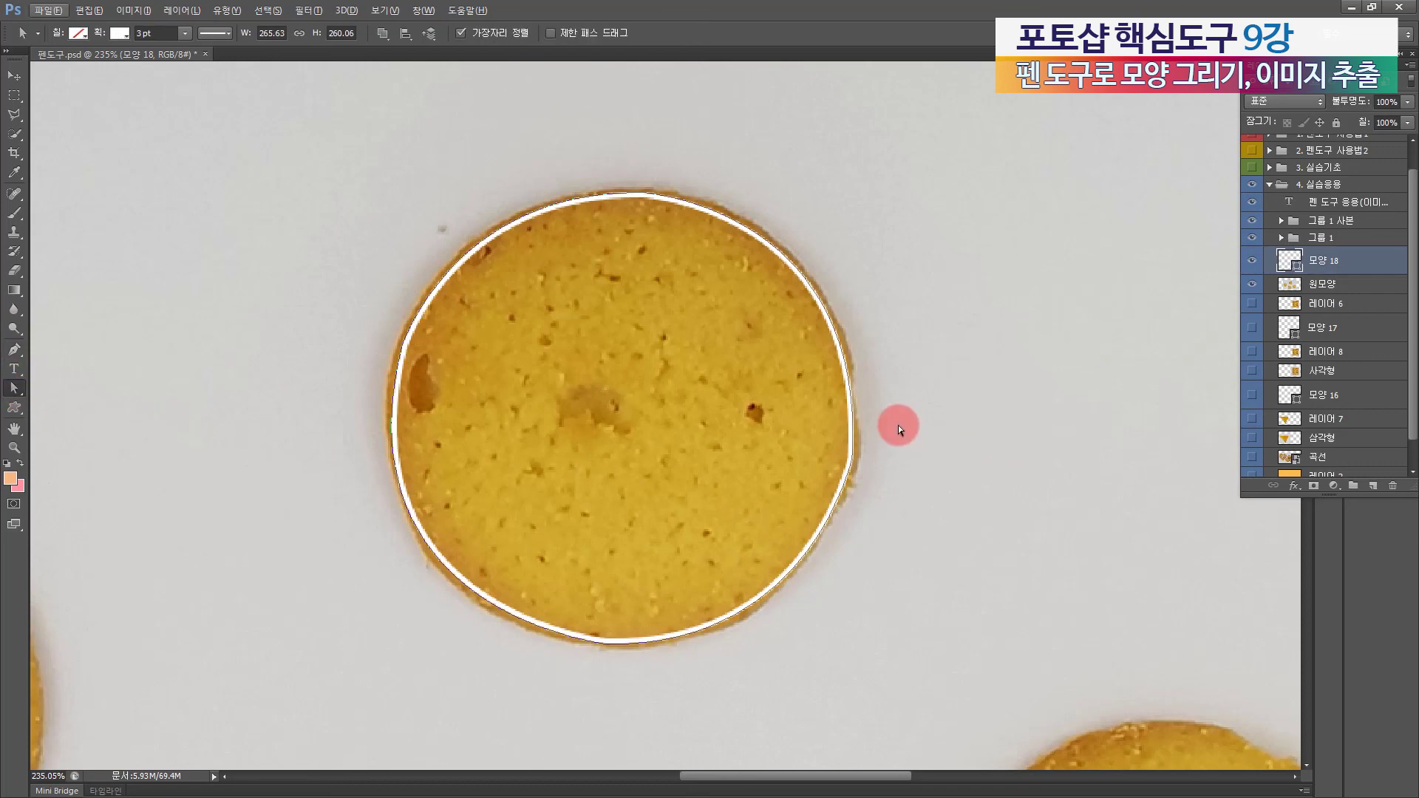
left_click_drag(826, 470, 826, 470)
left_click(855, 458)
left_click_drag(865, 198, 866, 228)
left_click(857, 459)
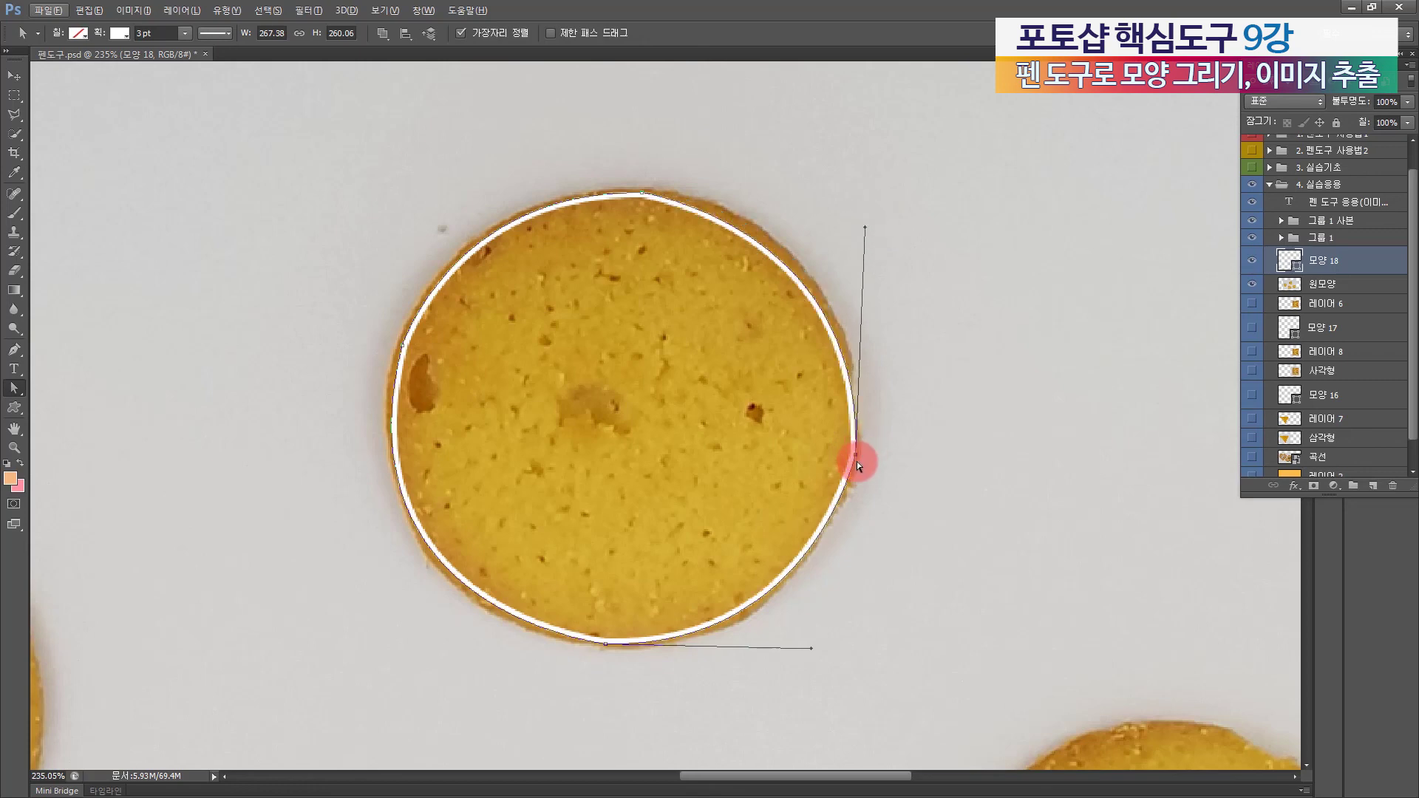
left_click_drag(863, 226, 866, 206)
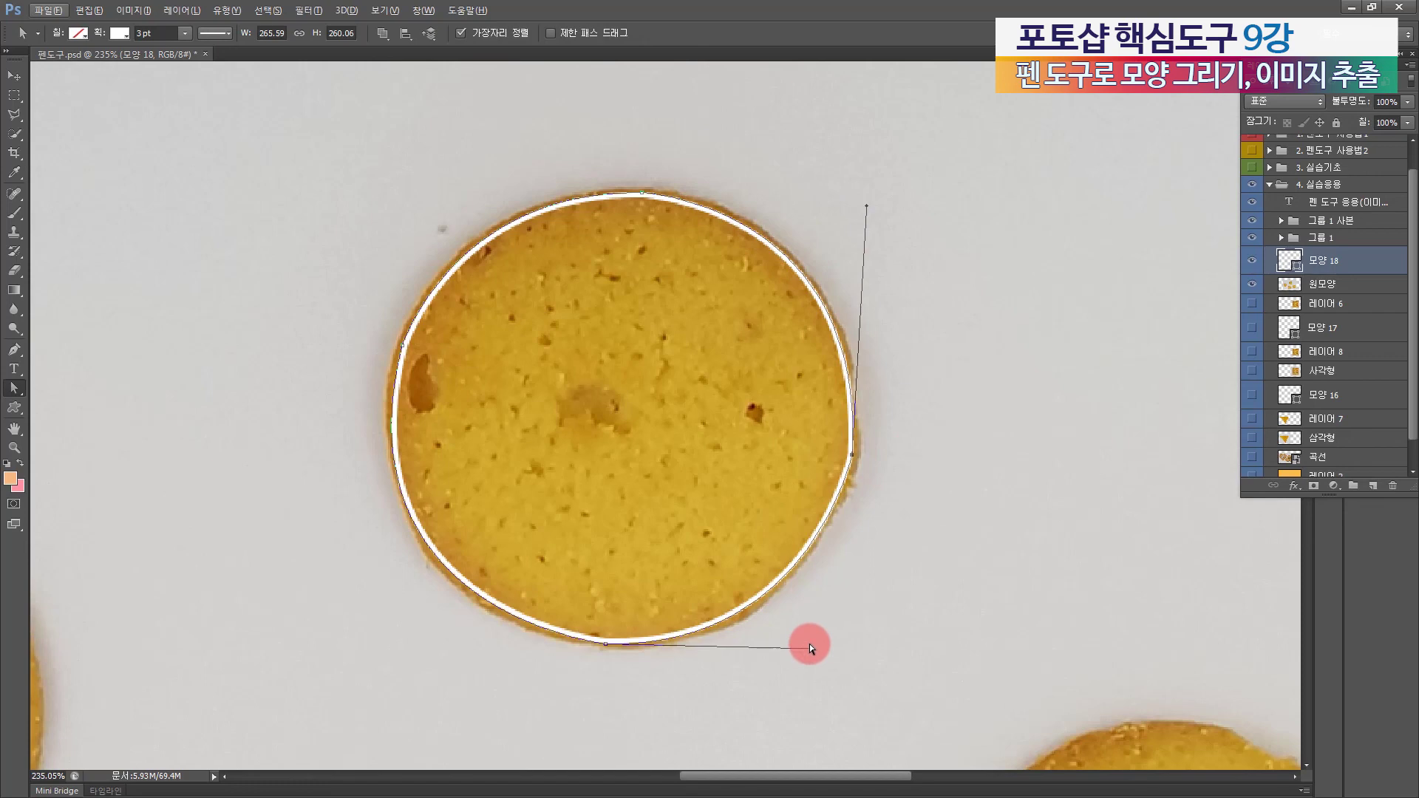
left_click_drag(809, 647, 824, 638)
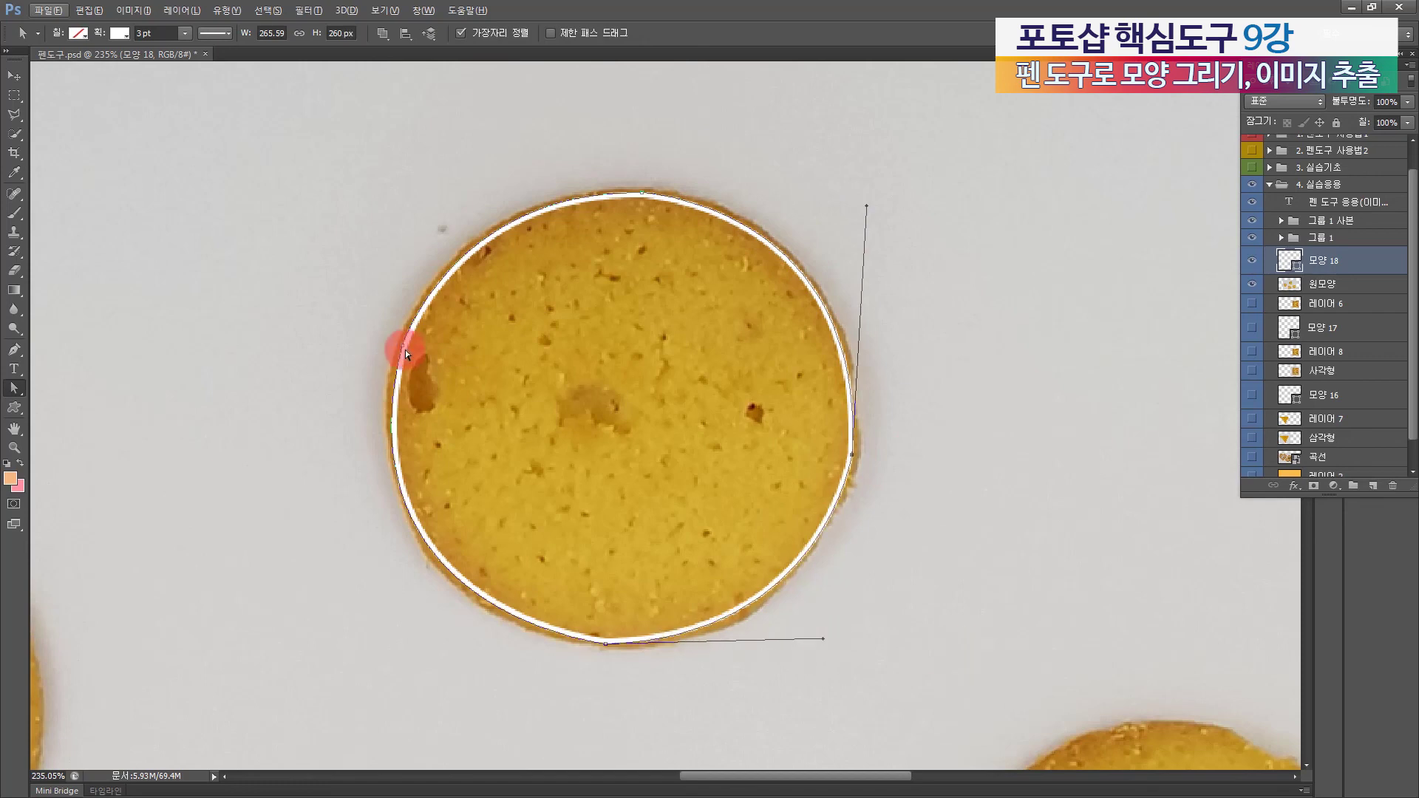
left_click(403, 341)
left_click(402, 345)
left_click_drag(401, 344, 398, 341)
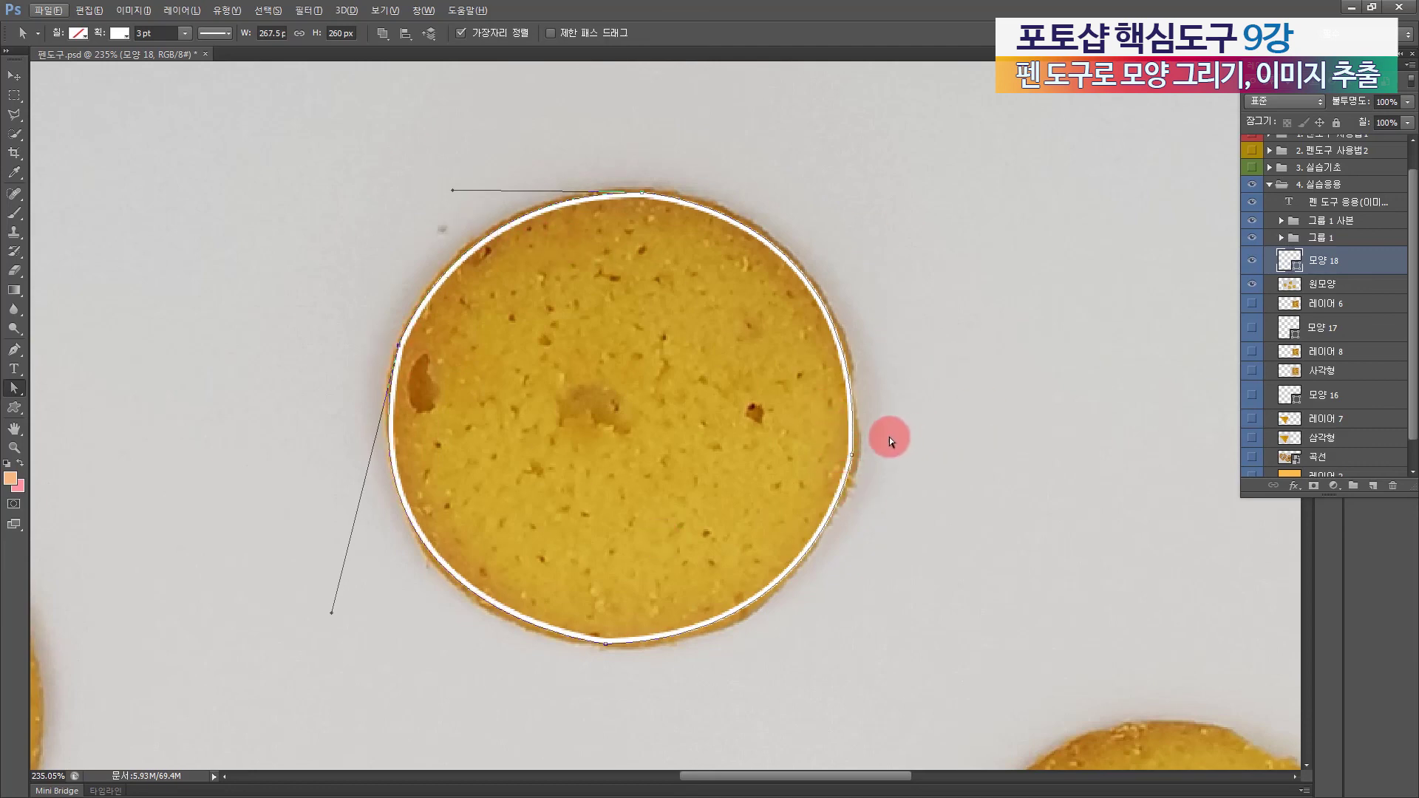
Step: Strip the handles from the outline's right anchor with the Convert Point tool and pull out new handles on both sides
left_click(25, 348)
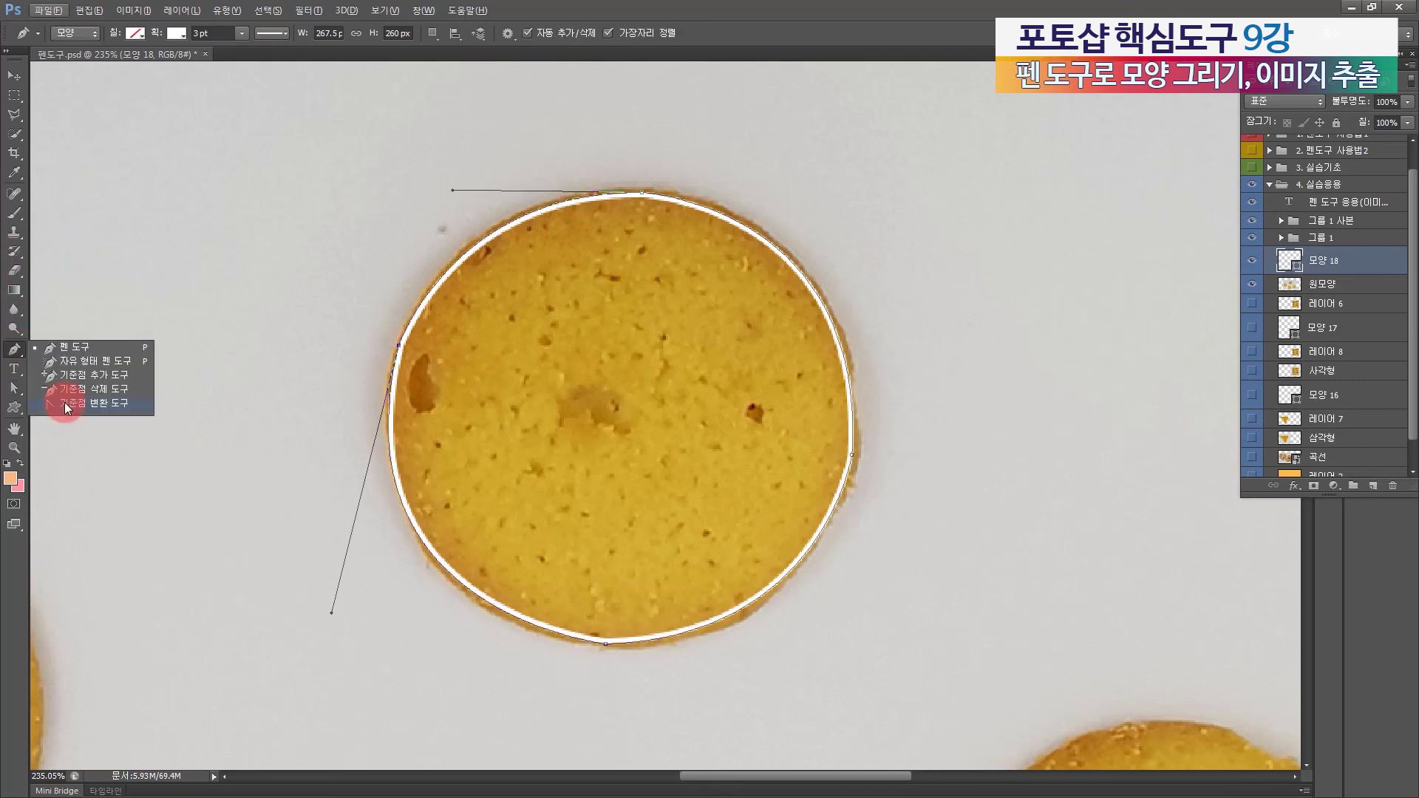
left_click(65, 402)
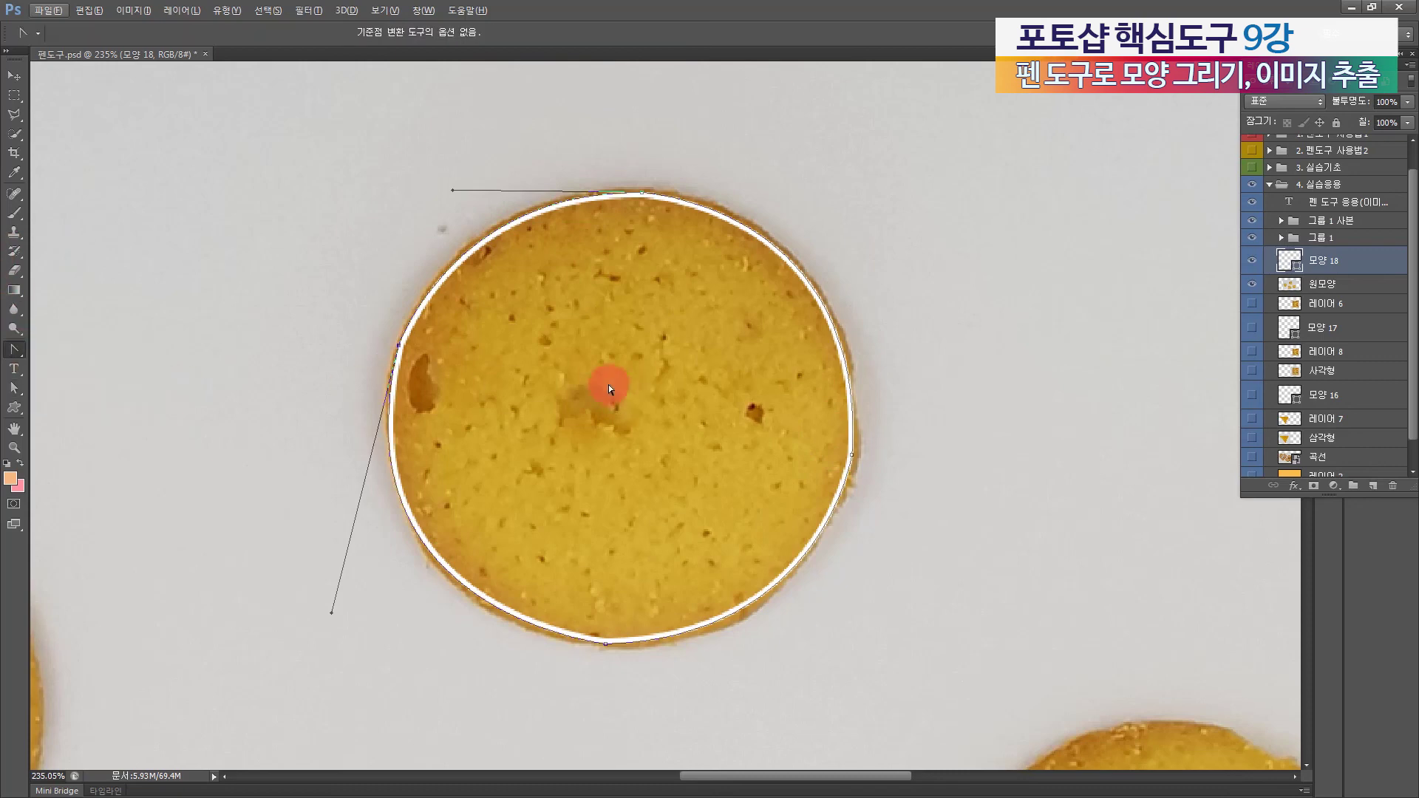
left_click(852, 457)
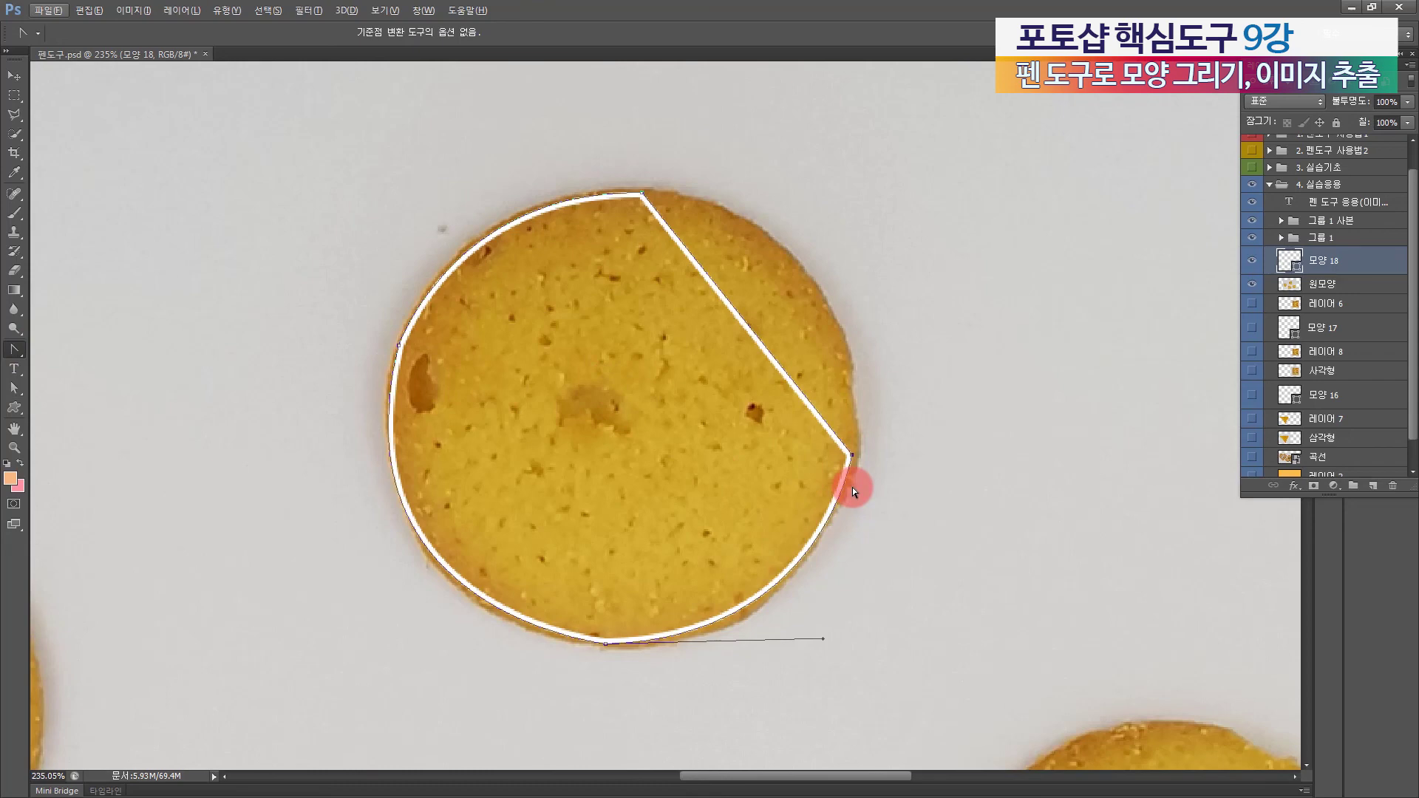
mouse_move(852, 457)
left_mouse_down()
mouse_move(853, 401)
mouse_move(822, 655)
mouse_move(839, 692)
left_mouse_up()
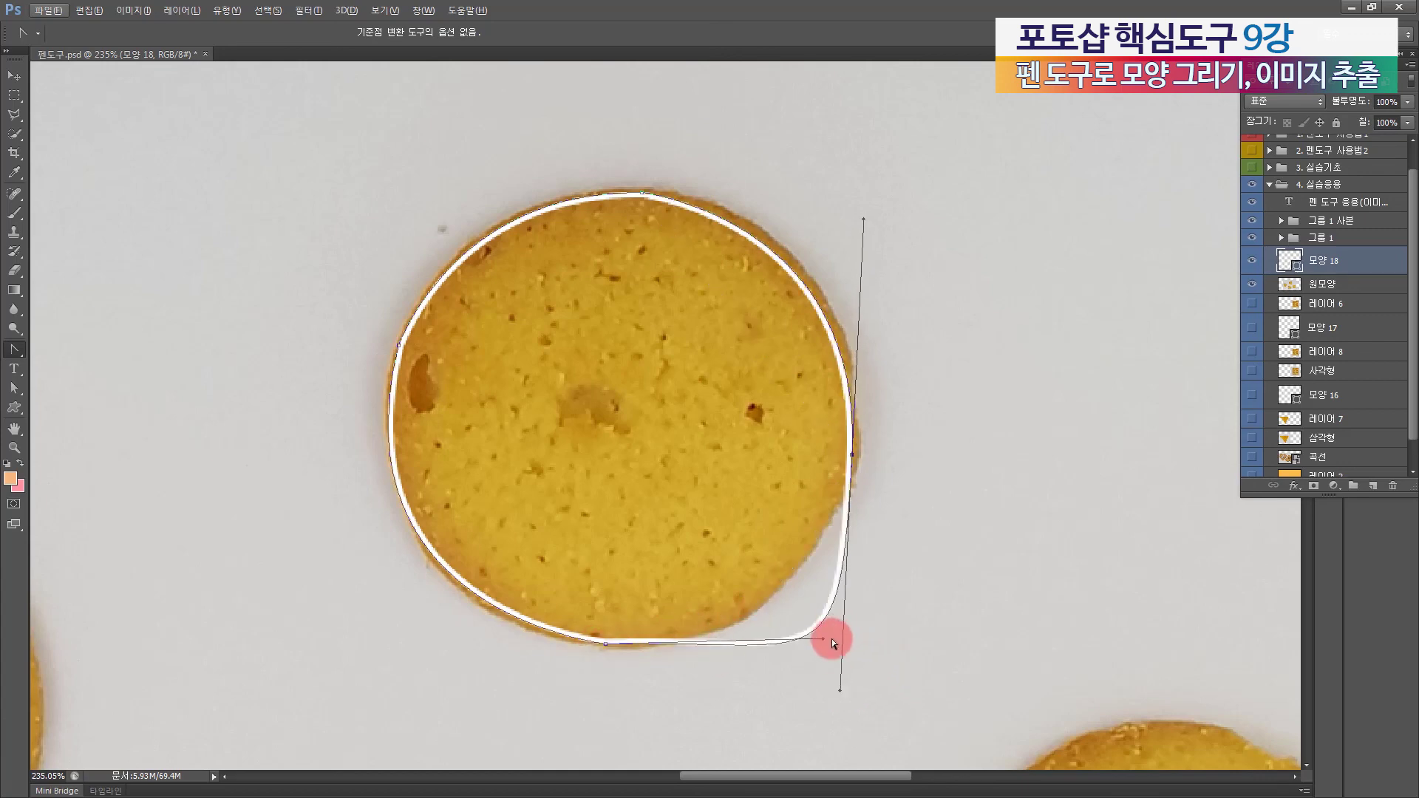
Step: Reshape the handles of the right and bottom anchors independently so the outline follows the cookie's lower-right edge
left_click_drag(823, 638, 718, 615)
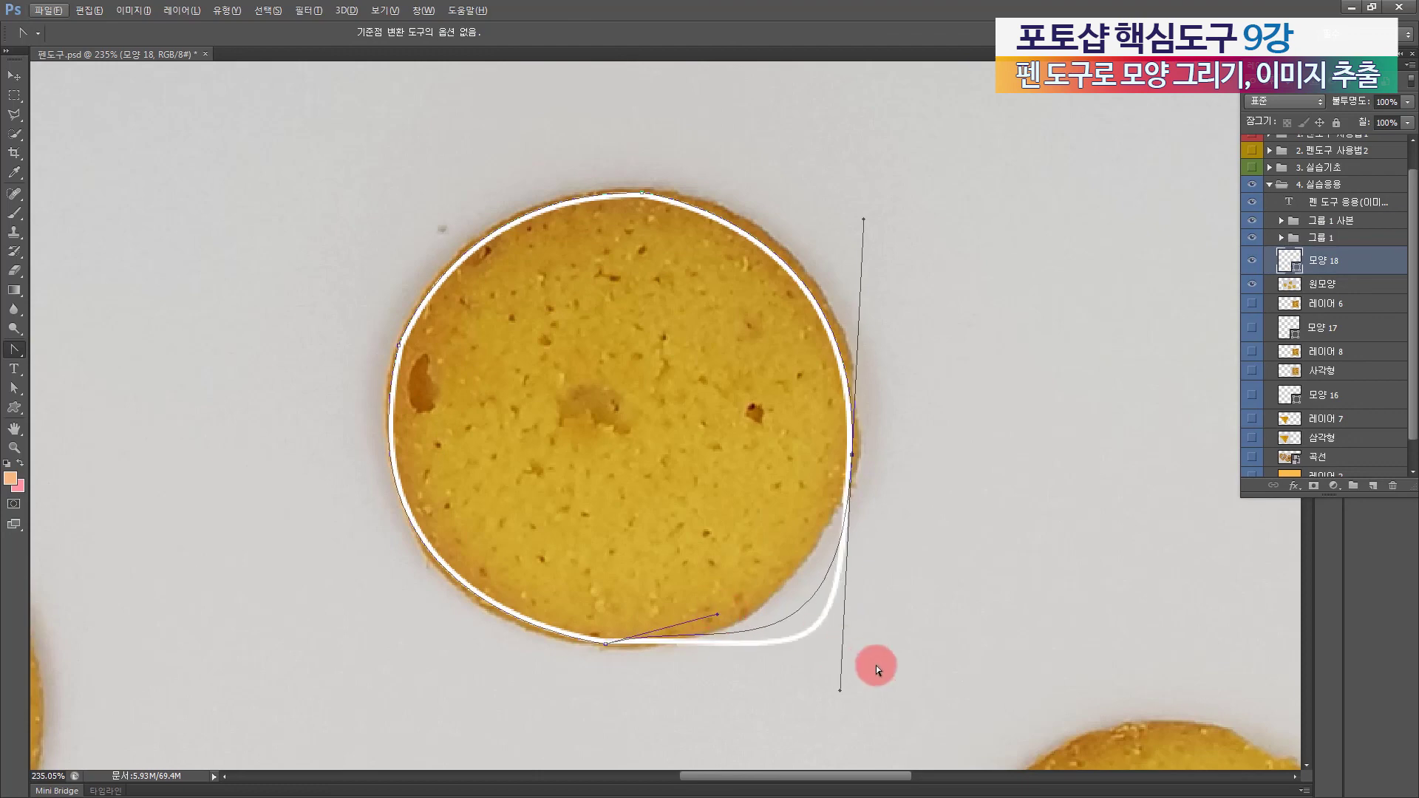
mouse_move(839, 689)
left_mouse_down()
mouse_move(801, 611)
mouse_move(828, 569)
mouse_move(832, 581)
mouse_move(825, 517)
mouse_move(818, 584)
left_mouse_up()
left_click(846, 365)
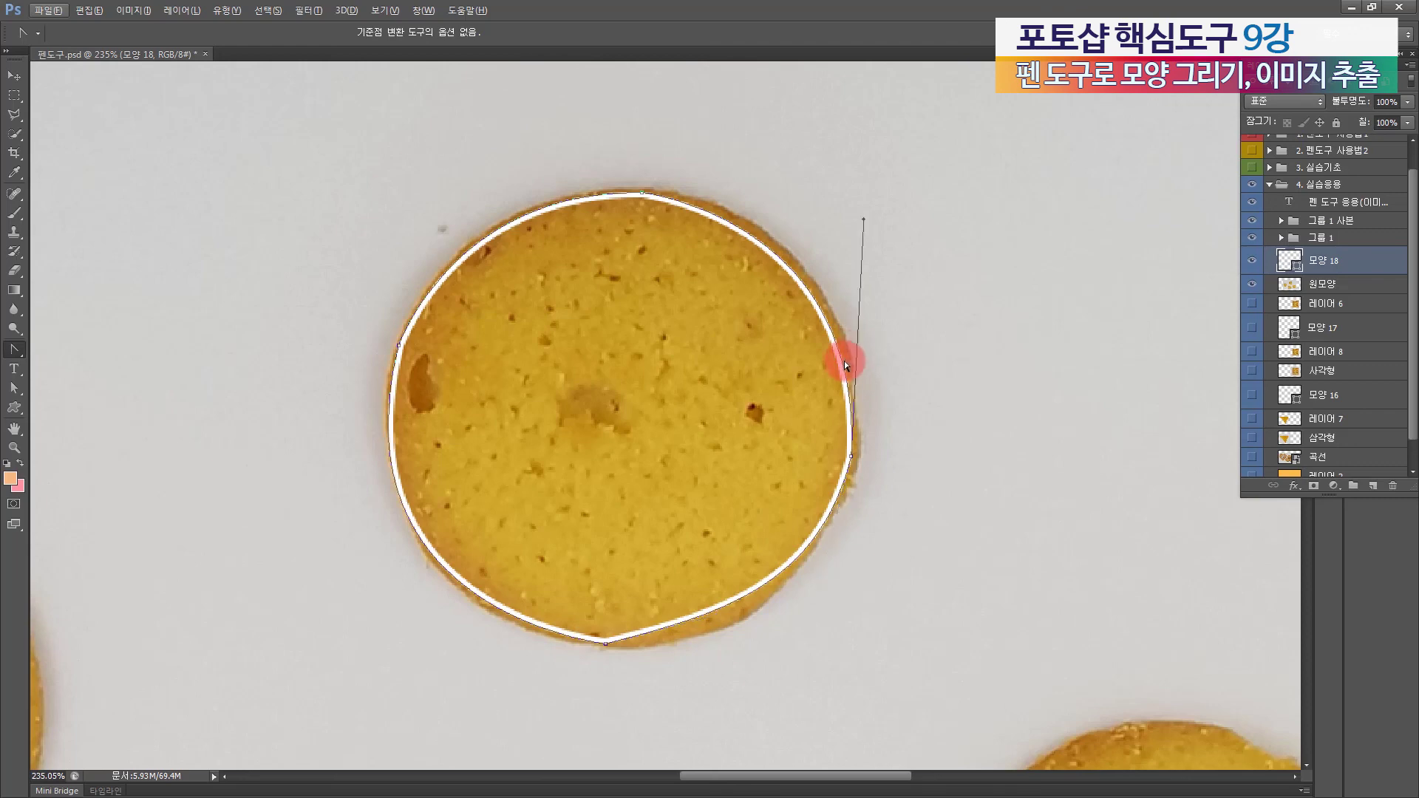
left_click_drag(864, 220, 875, 216)
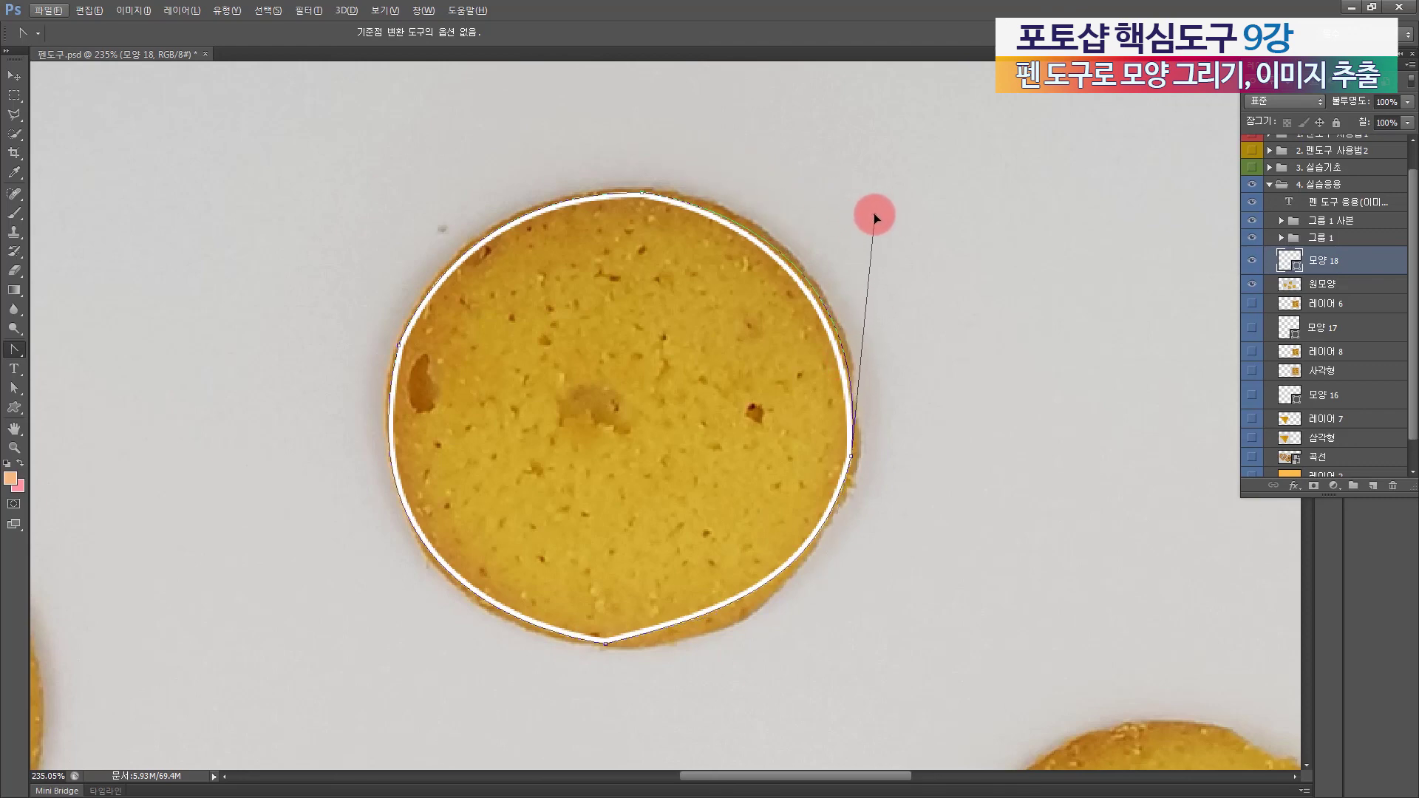
left_click(698, 619)
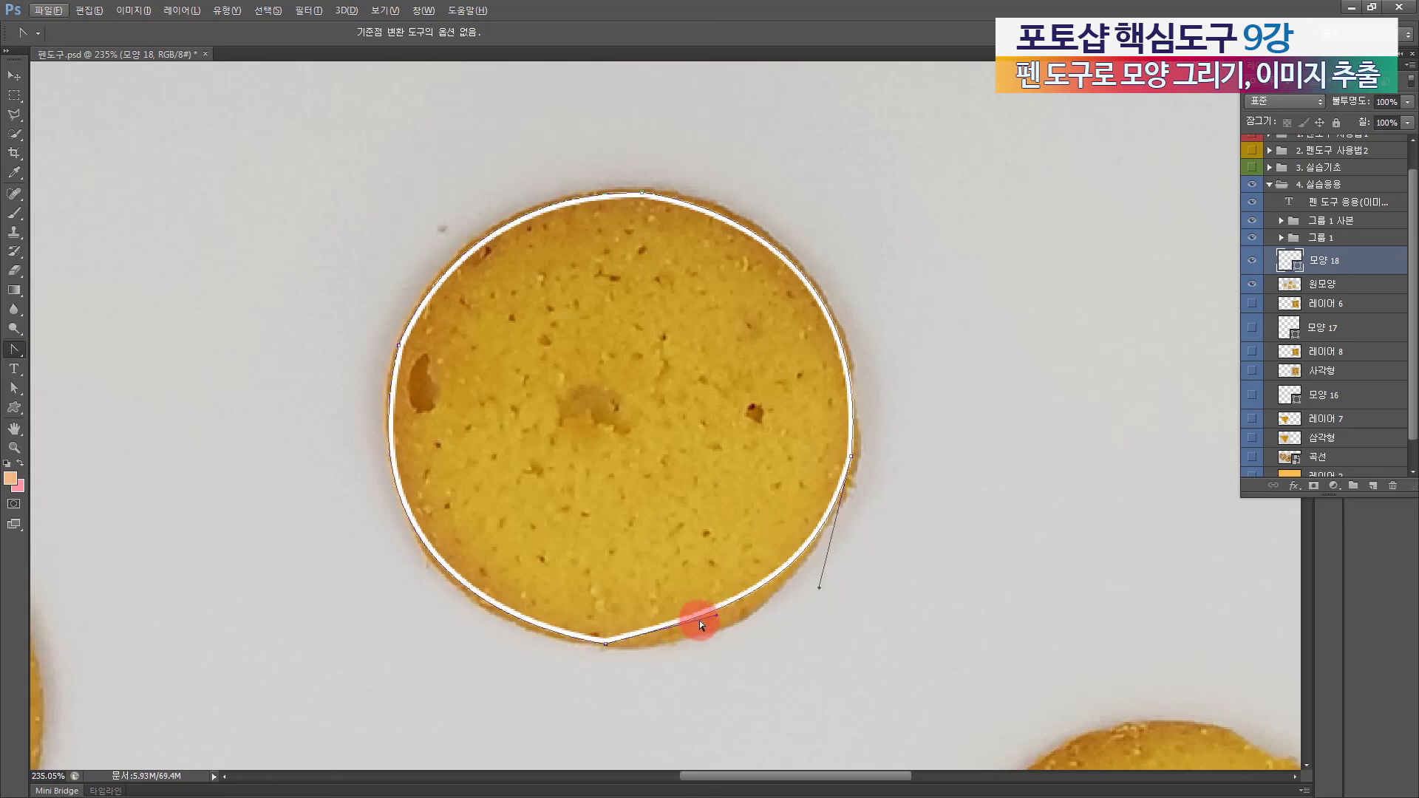
mouse_move(719, 620)
left_mouse_down()
mouse_move(699, 641)
mouse_move(722, 647)
left_mouse_up()
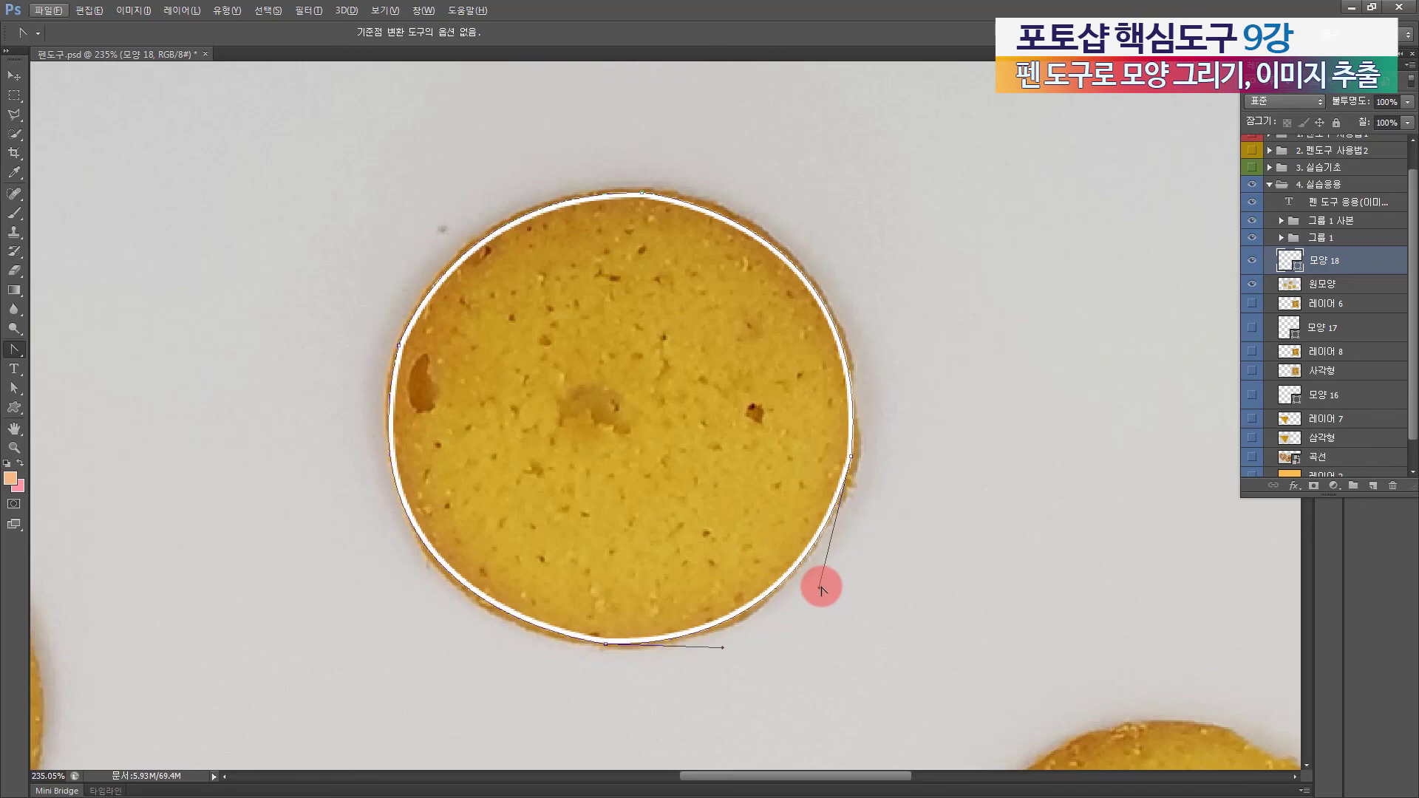
left_click_drag(819, 588, 846, 545)
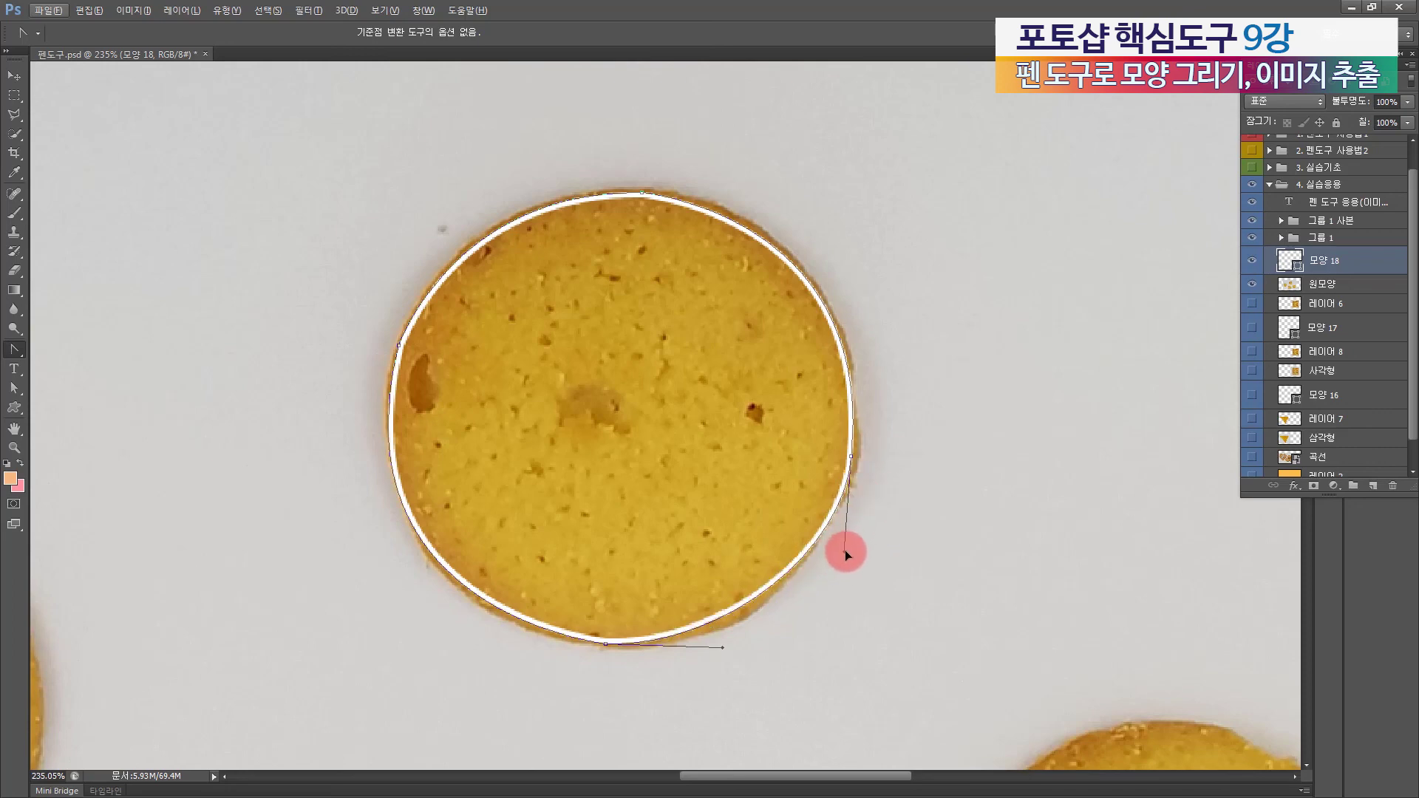
Step: Add an anchor point on the outline's lower-right curve with the Pen tool and move it out to the cookie's edge
left_click_drag(13, 348, 77, 345)
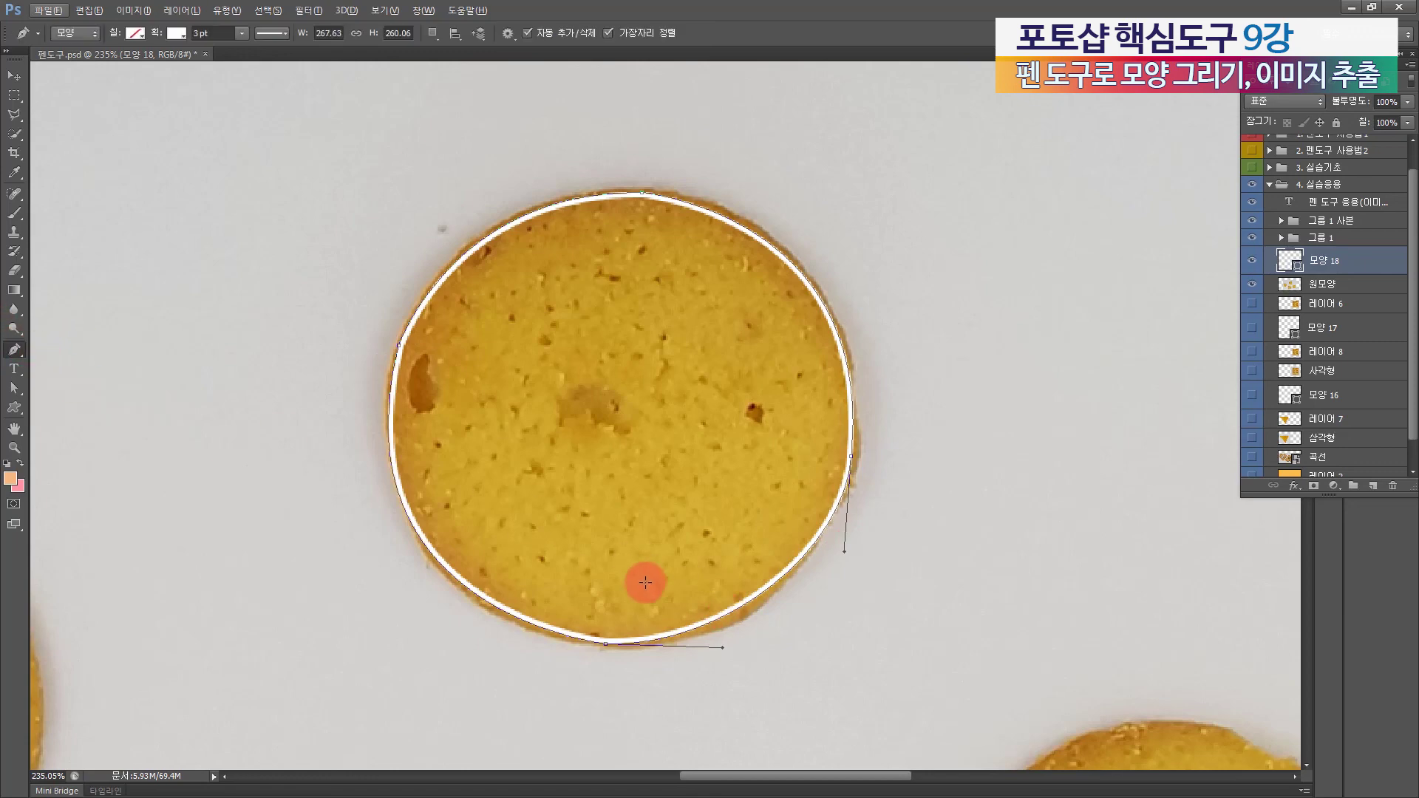
left_click(741, 609)
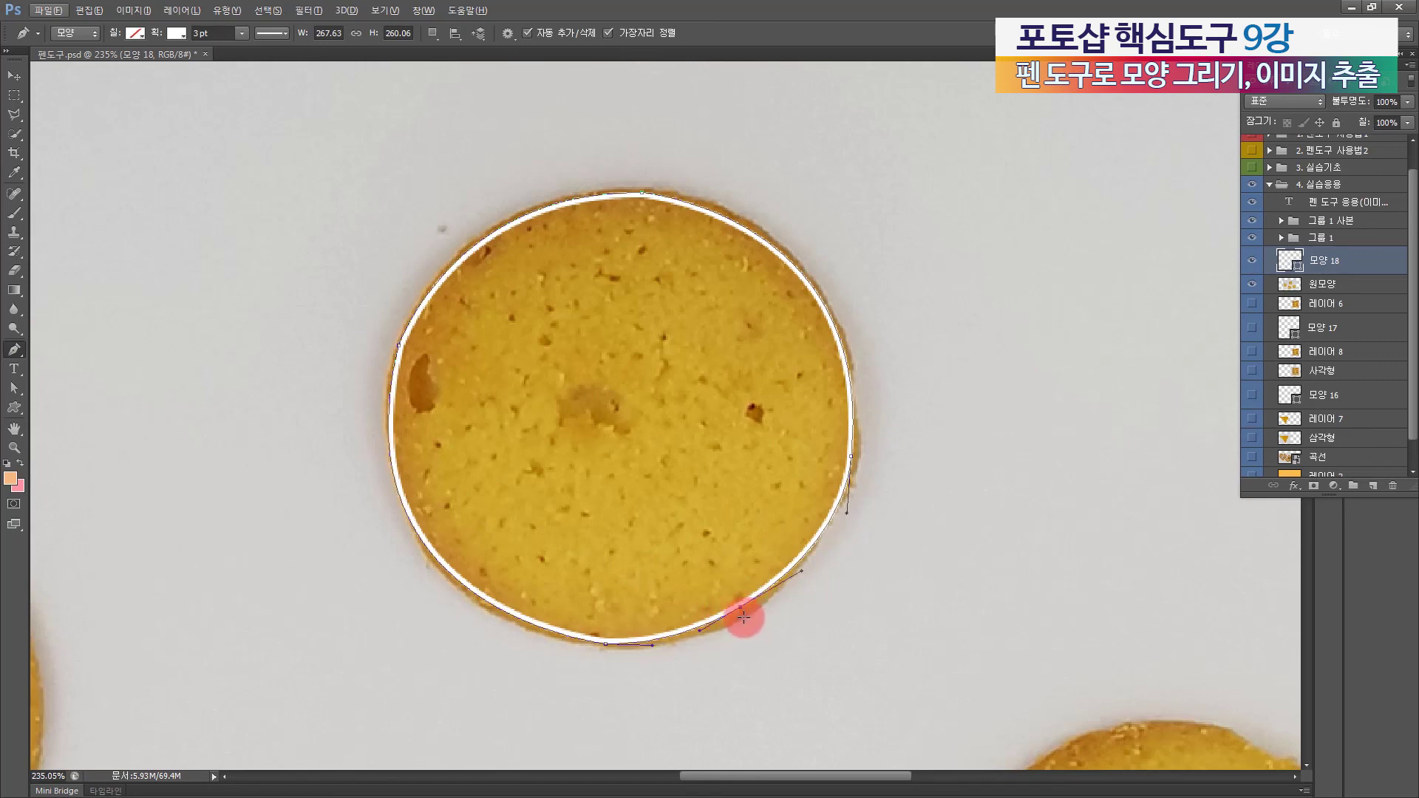
left_click_drag(739, 609, 736, 617)
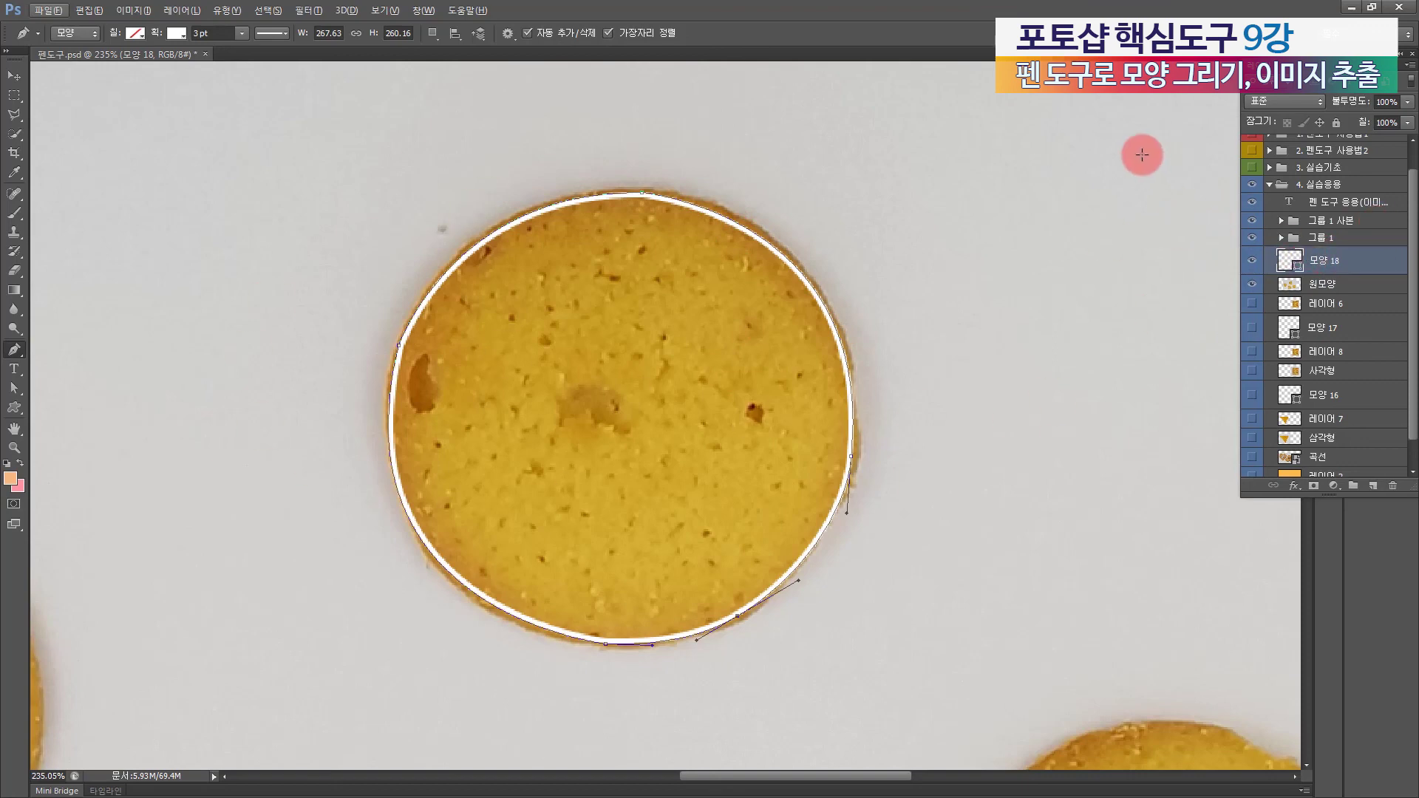
Step: Turn the 모양 18 outline into a selection, hiding that shape, and copy the selected cookie from the 원모양 layer onto a new layer
key("ctrl+Return")
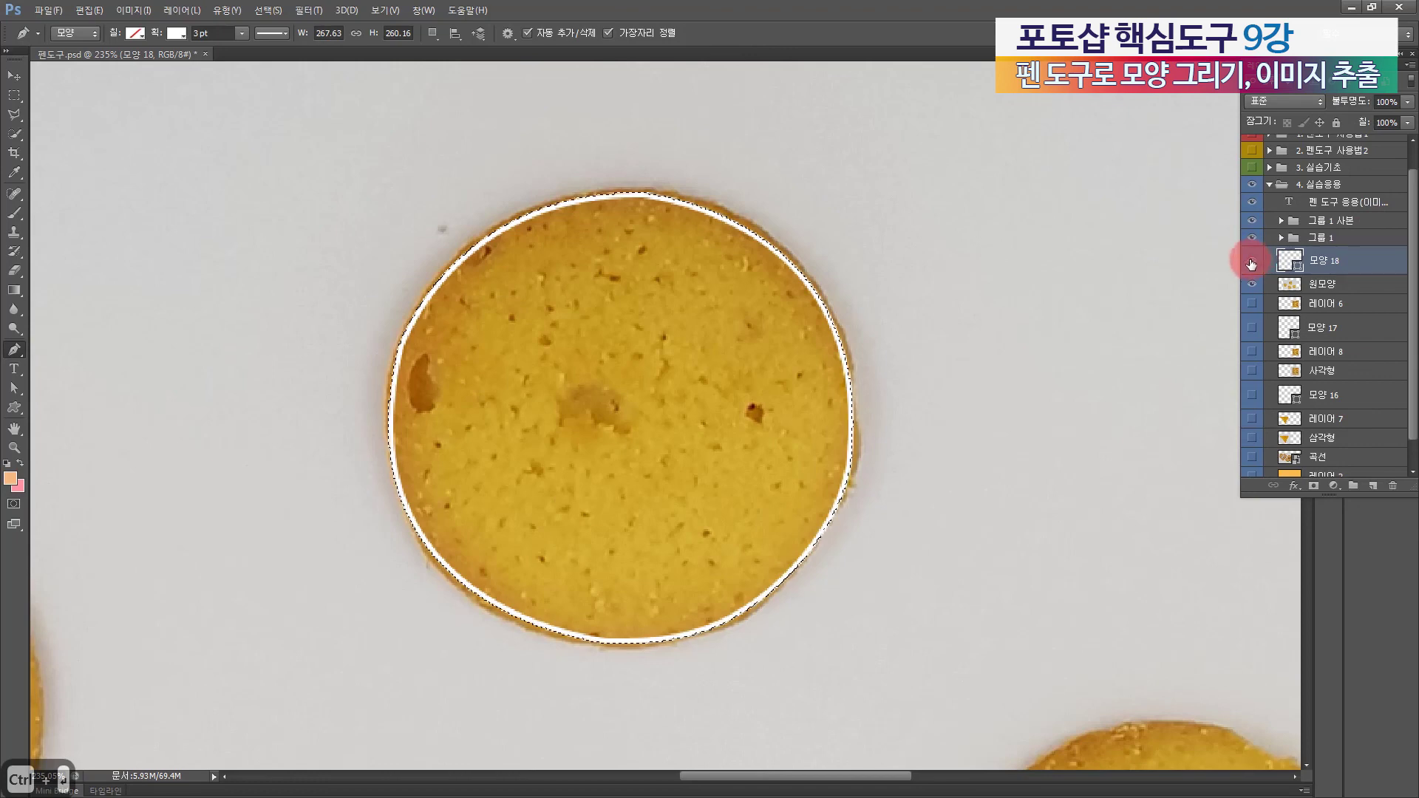
left_click(1251, 262)
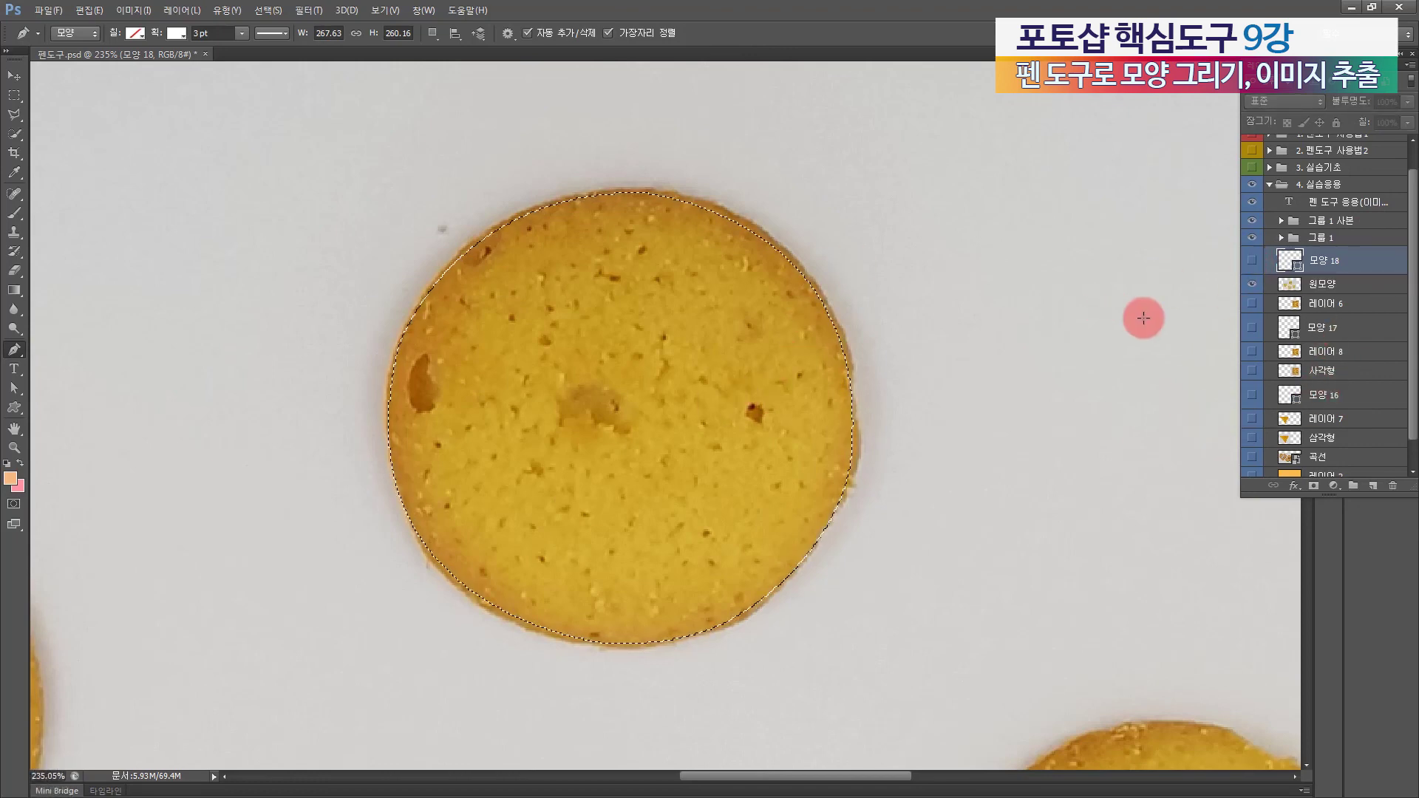
left_click(1324, 287)
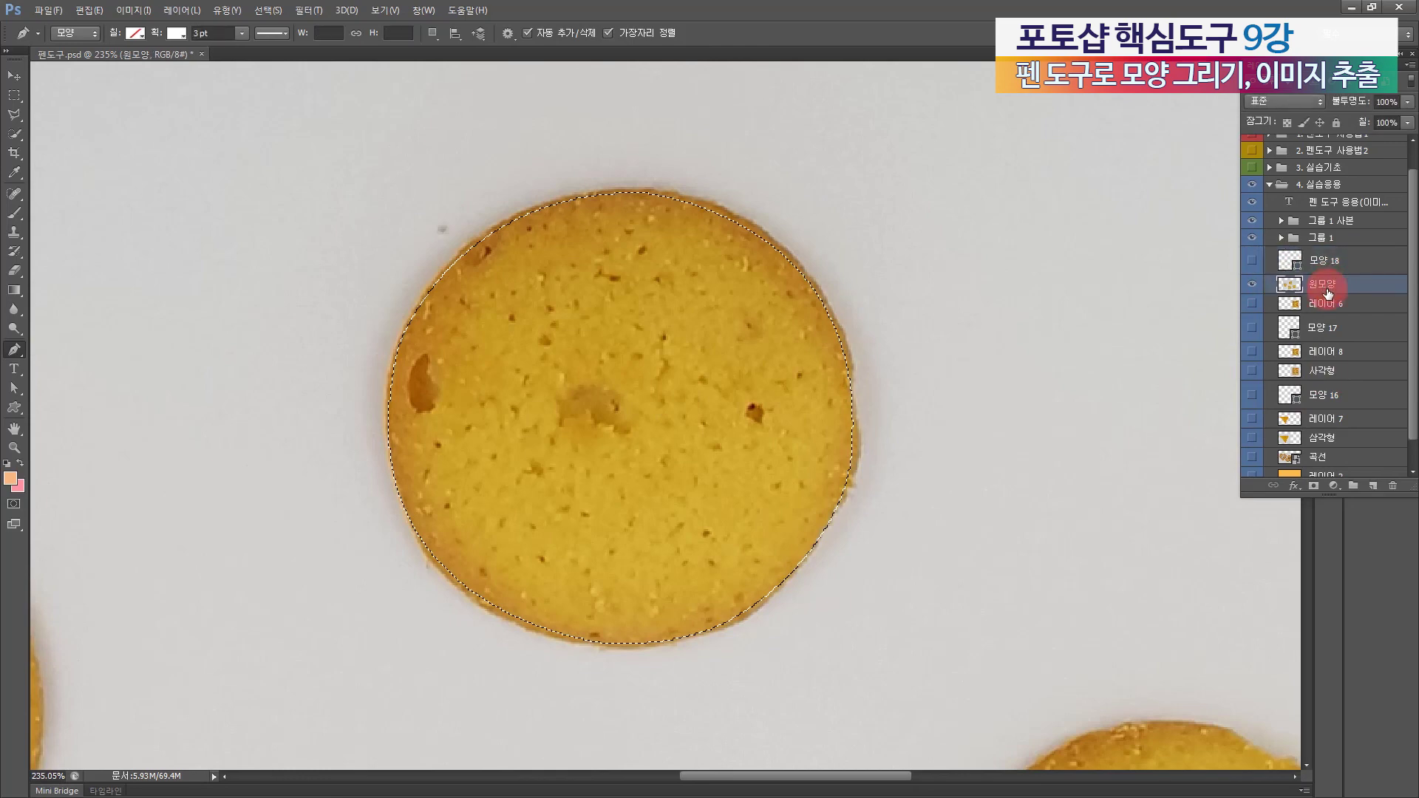
key("ctrl+j")
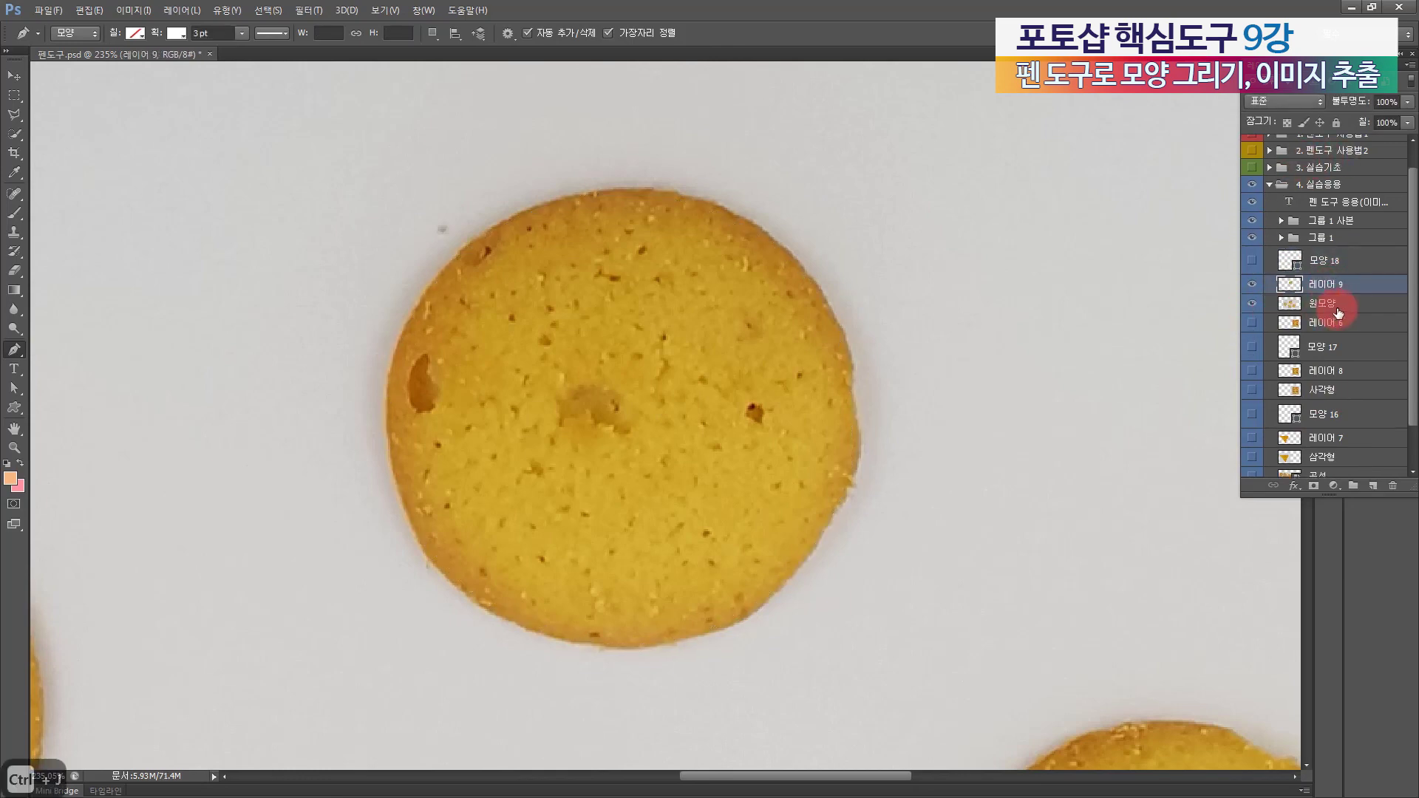
Step: Hide the 원모양 photo layer, then show and select the orange 레이어 2 background behind the extracted cookie
left_click(1252, 307)
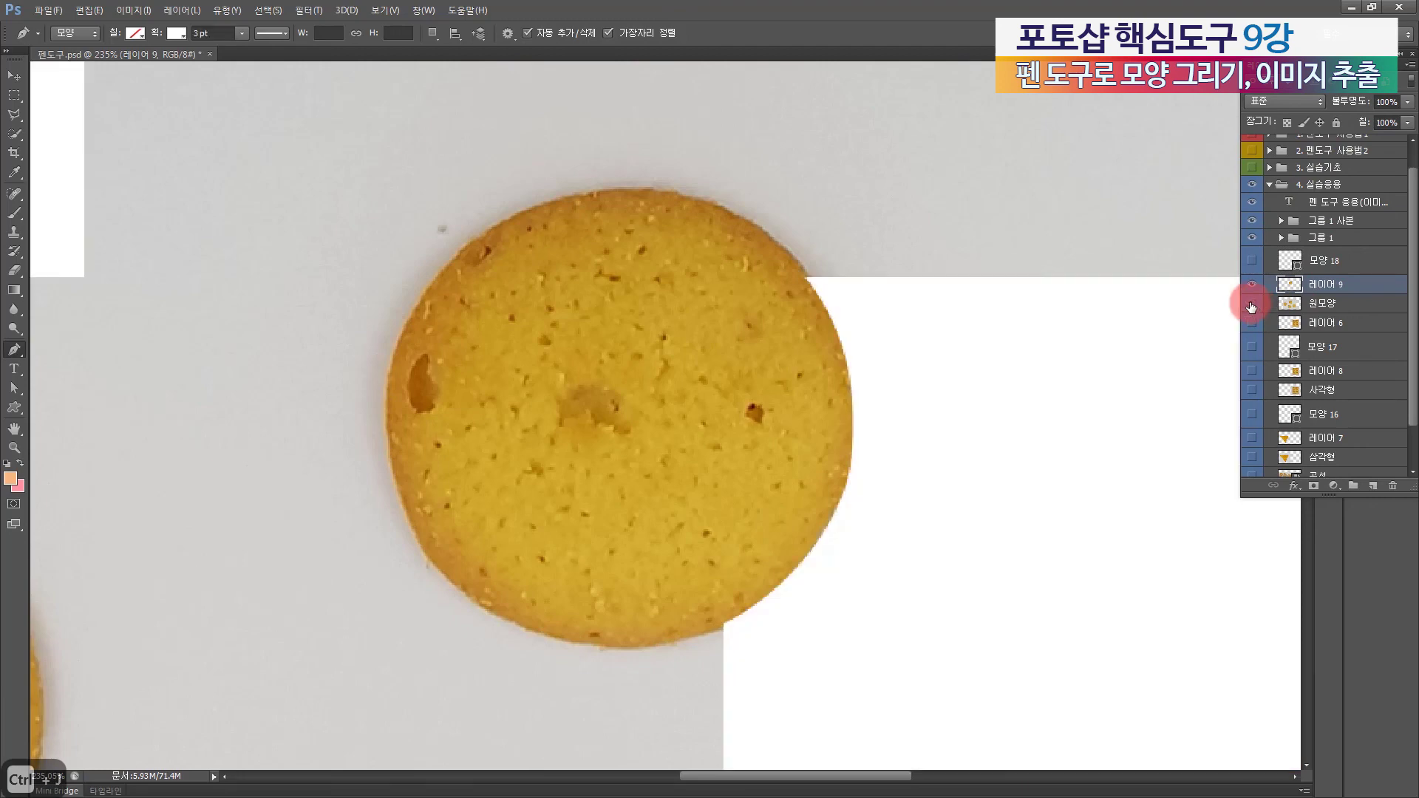
double_click(14, 428)
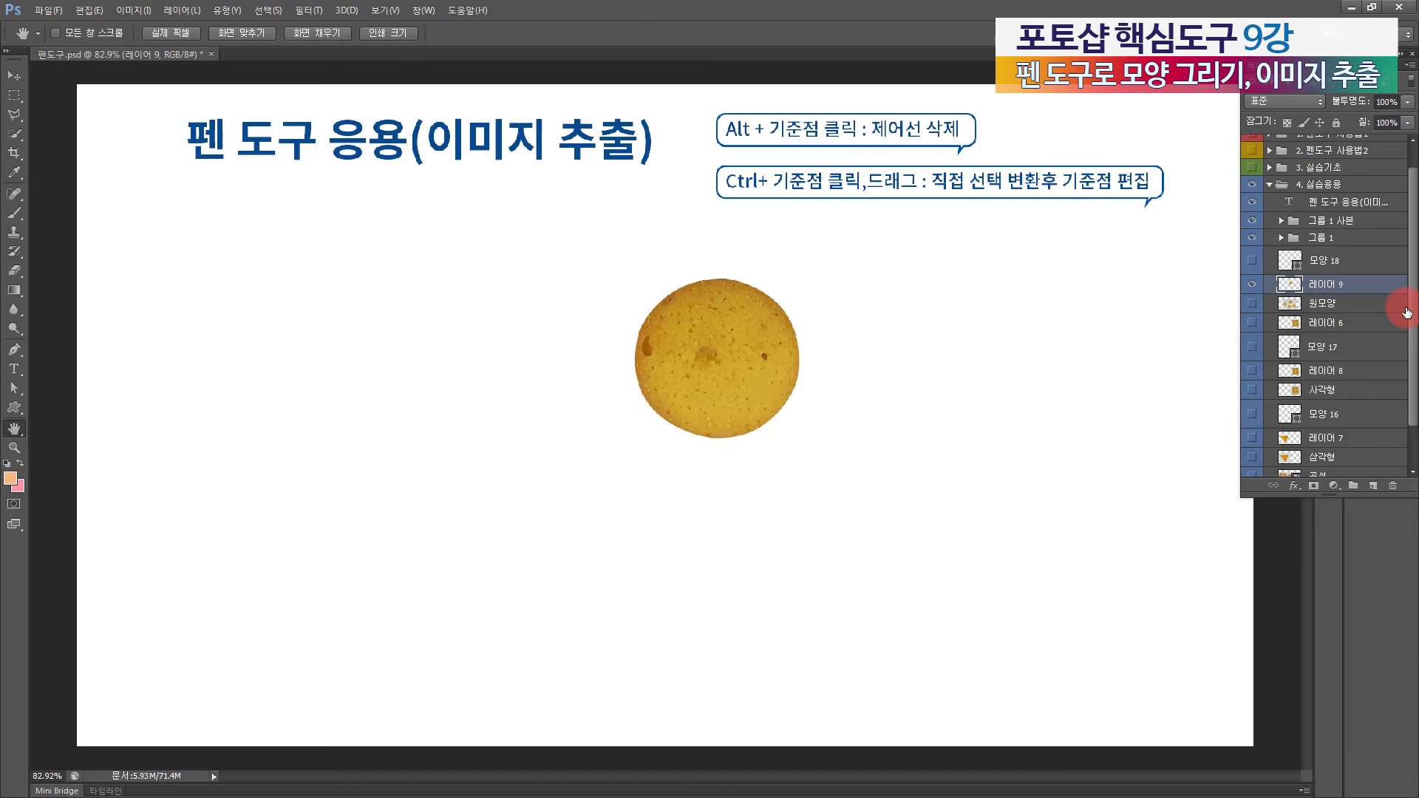
left_click_drag(1413, 316, 1413, 364)
left_click(1252, 447)
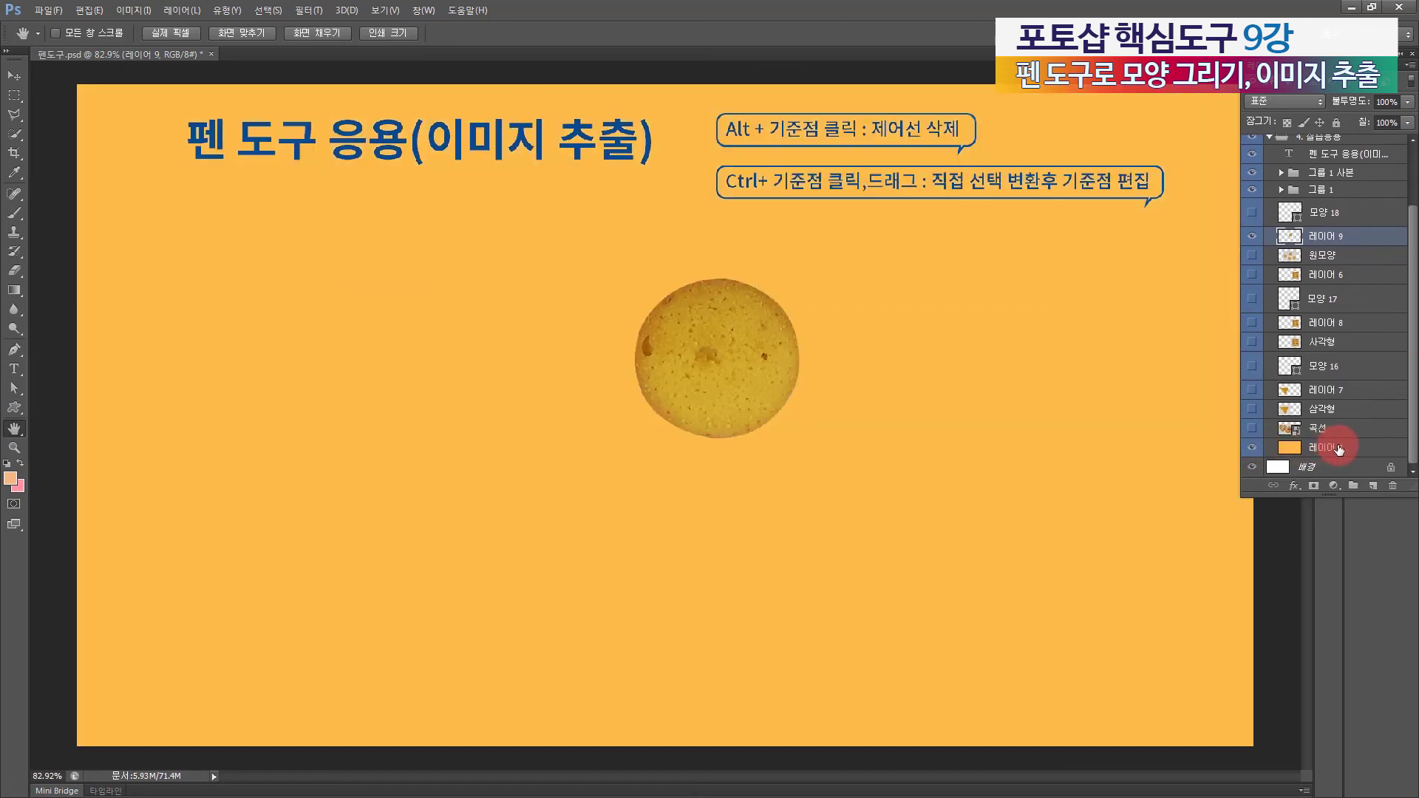
left_click(1339, 449)
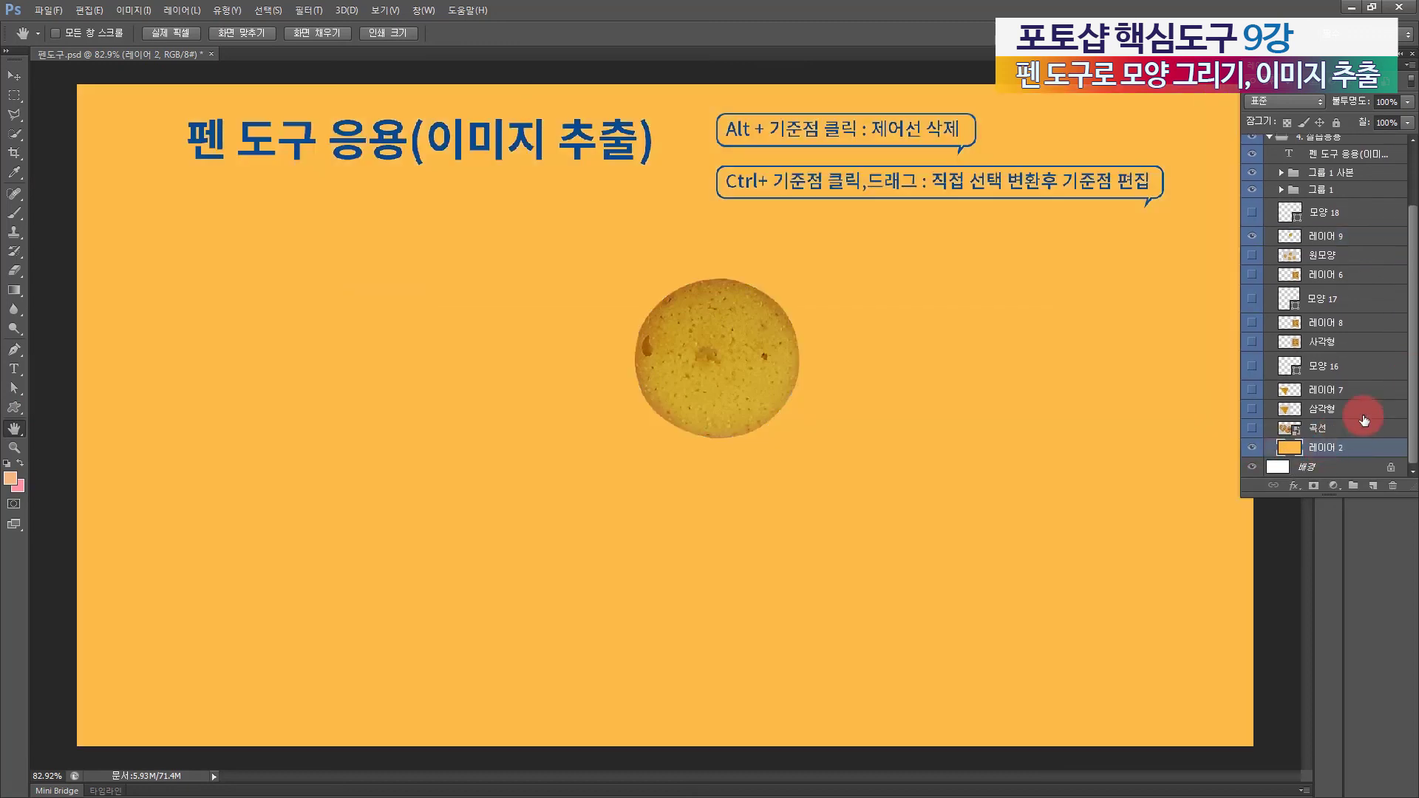
Step: Show the extracted triangular chip on 레이어 7 and the extracted square cracker on 레이어 8 beside the cookie
left_click(1253, 390)
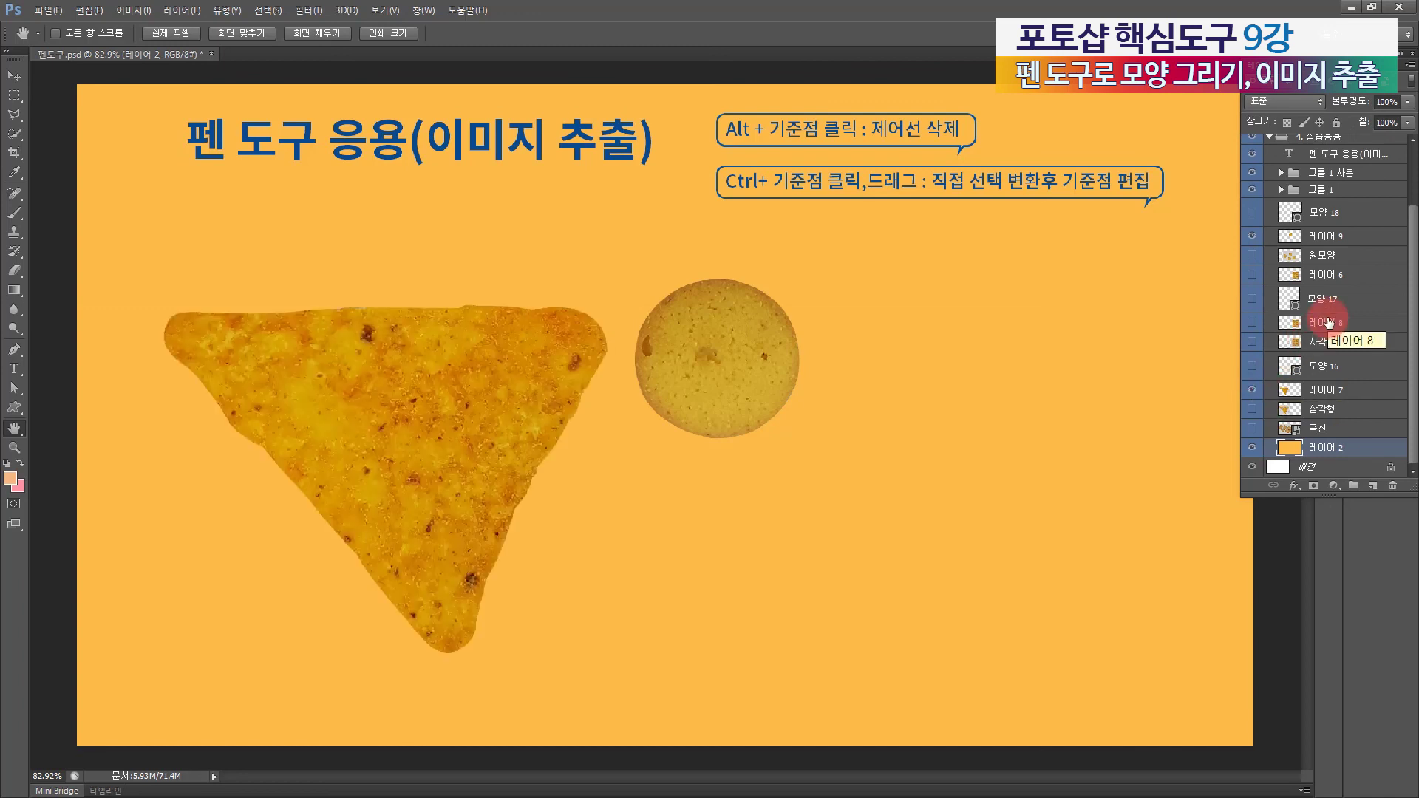
left_click(1254, 324)
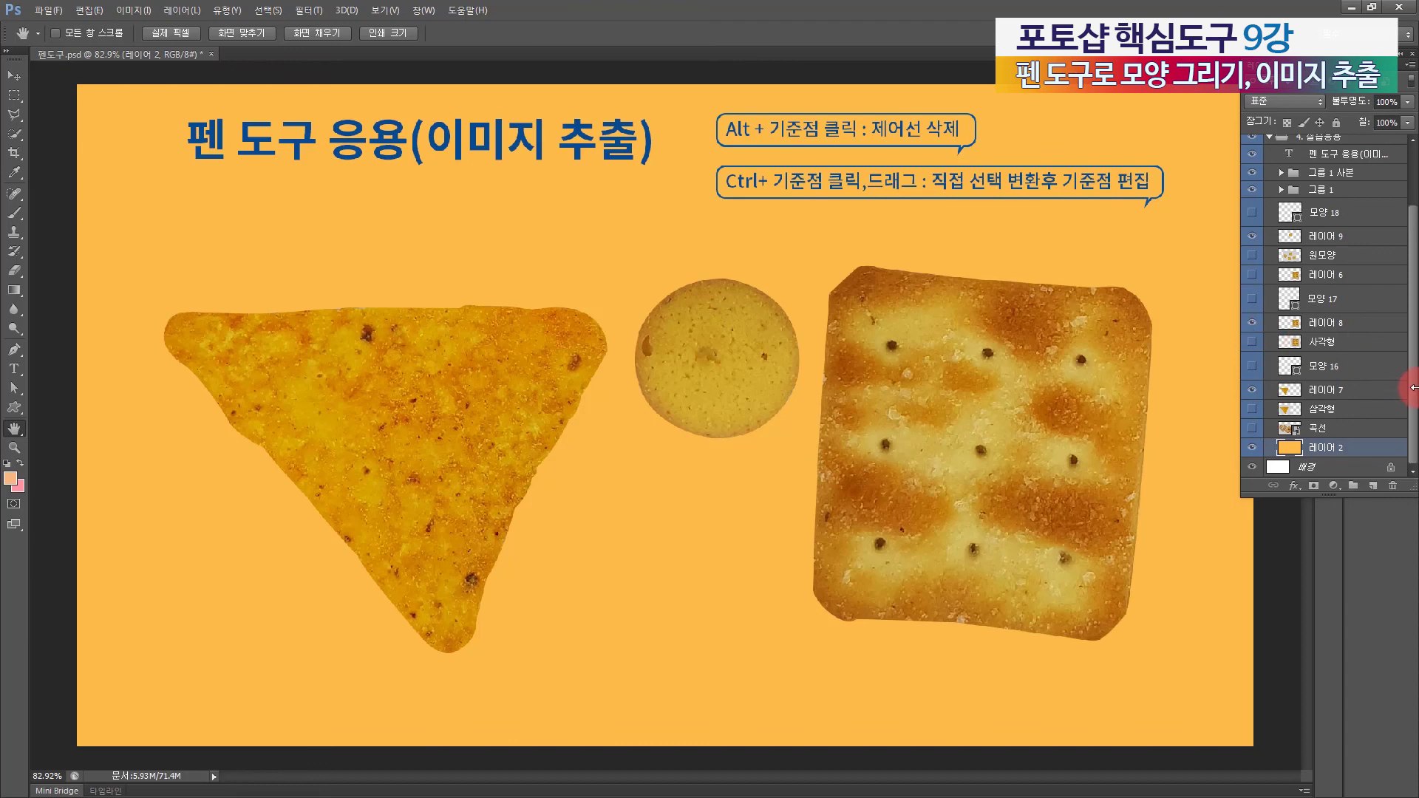